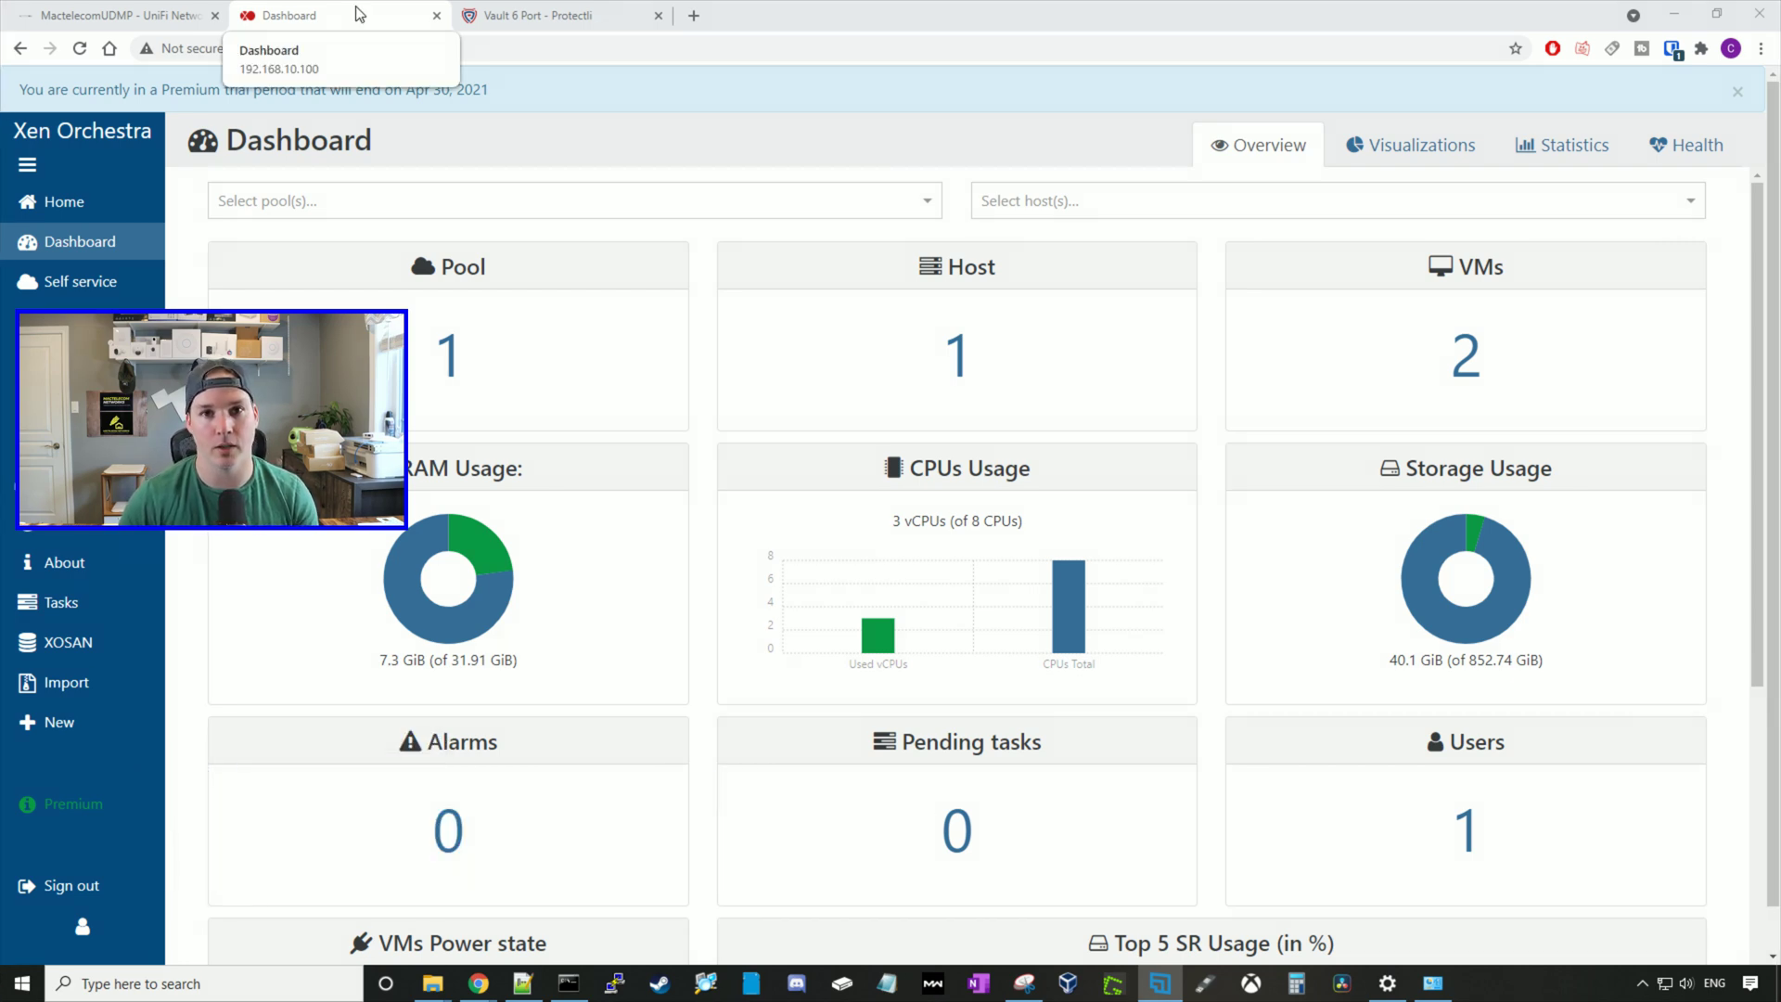
Step: Open the product page of the FW6E – 6 Port Intel i7 from the Protectli Vault 6 Port page
click(583, 15)
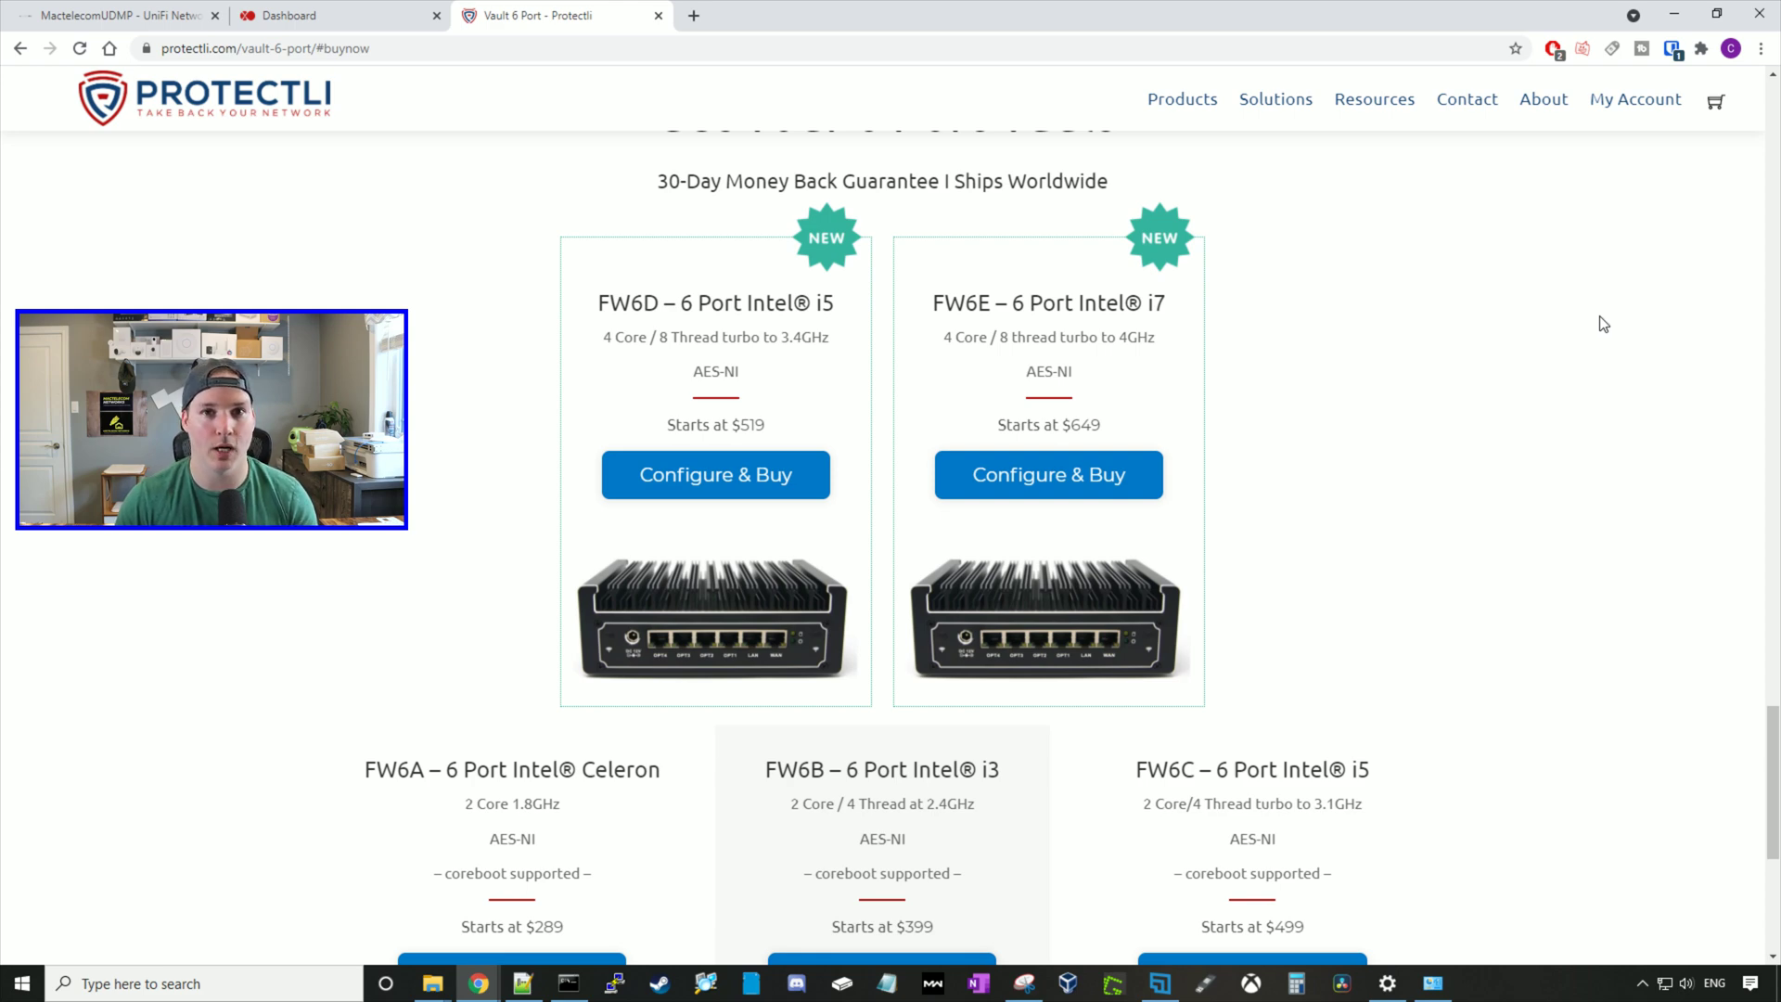
click(1049, 474)
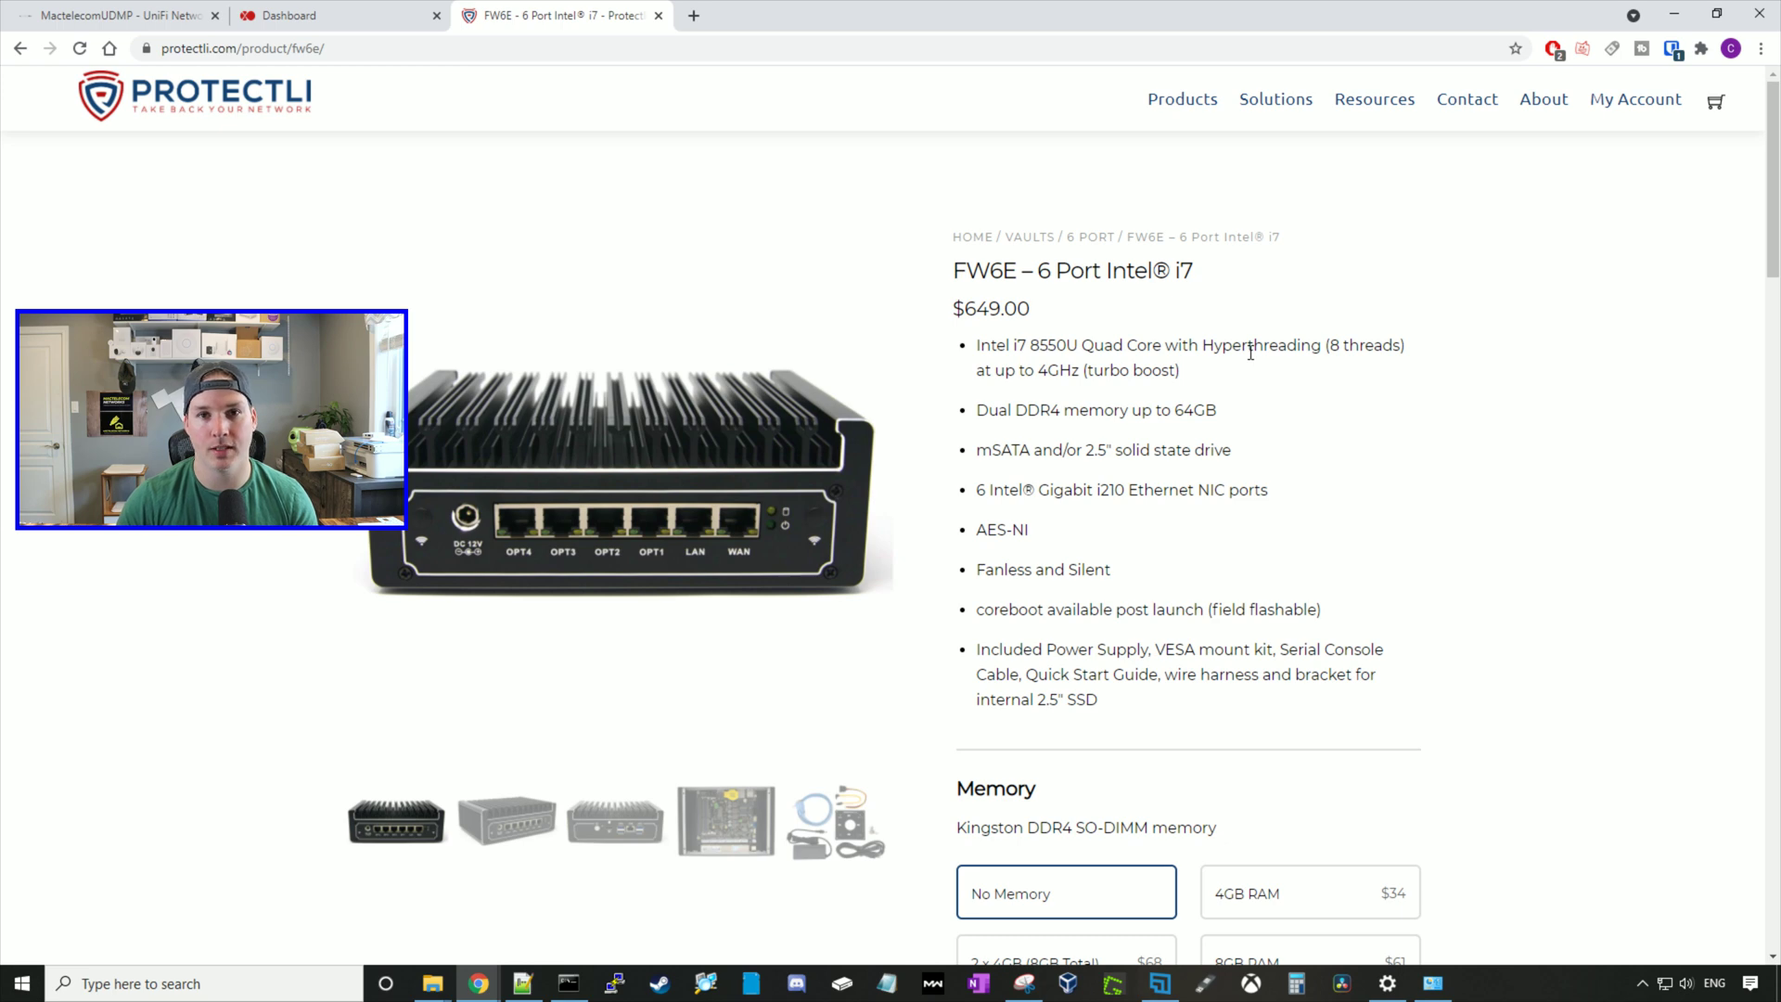
Step: Find the knowledge base article "XCP-ng on the Vault" and follow its link to the XCP-ng installation image page
mouse_move(1414, 102)
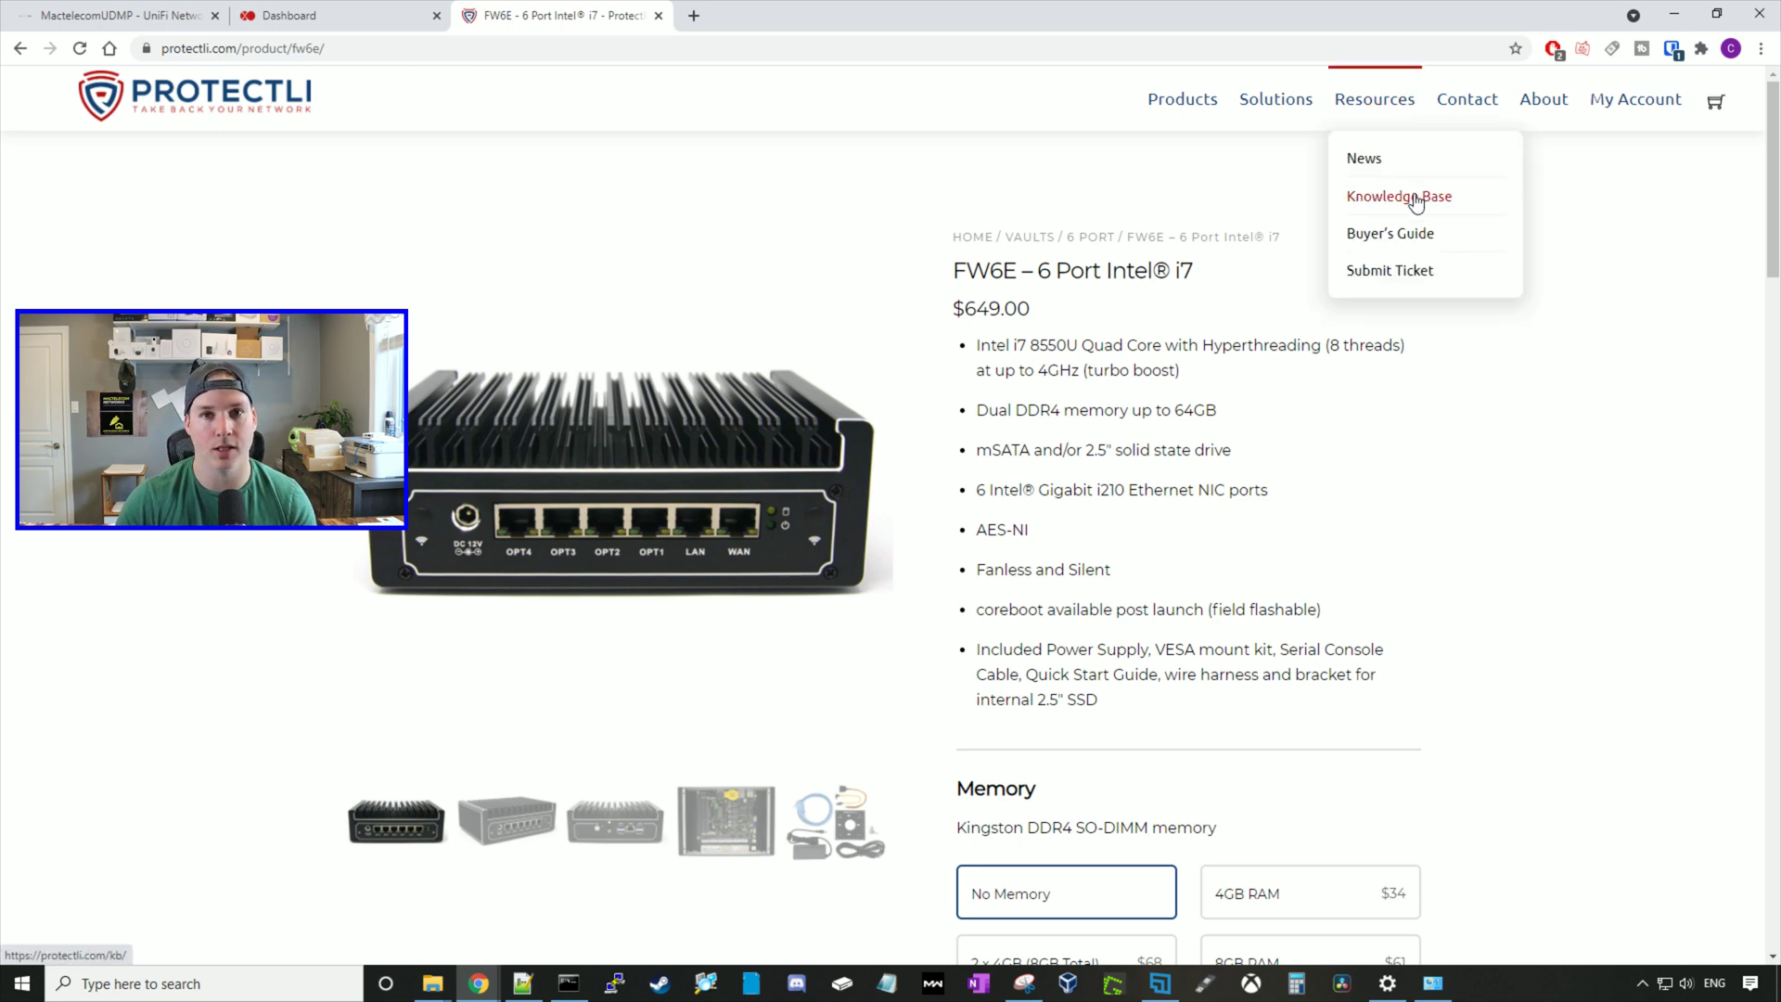
click(1368, 268)
scroll(1148, 362, up, 5)
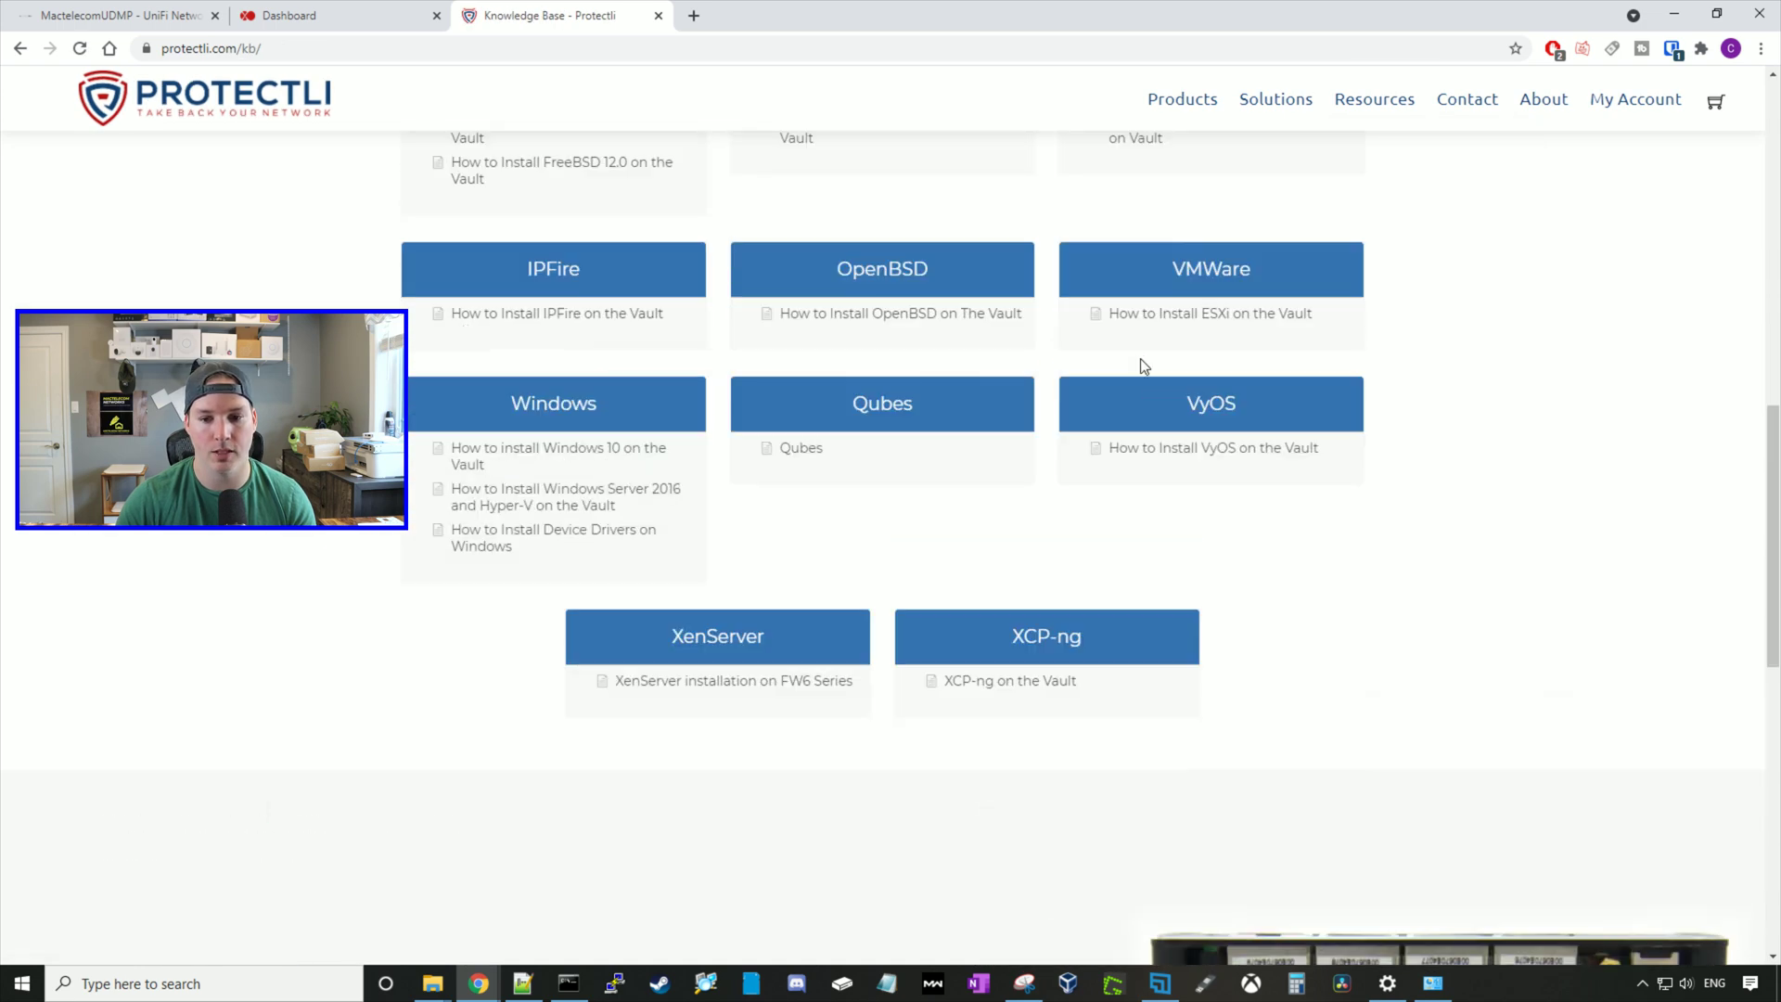
scroll(1148, 362, up, 7)
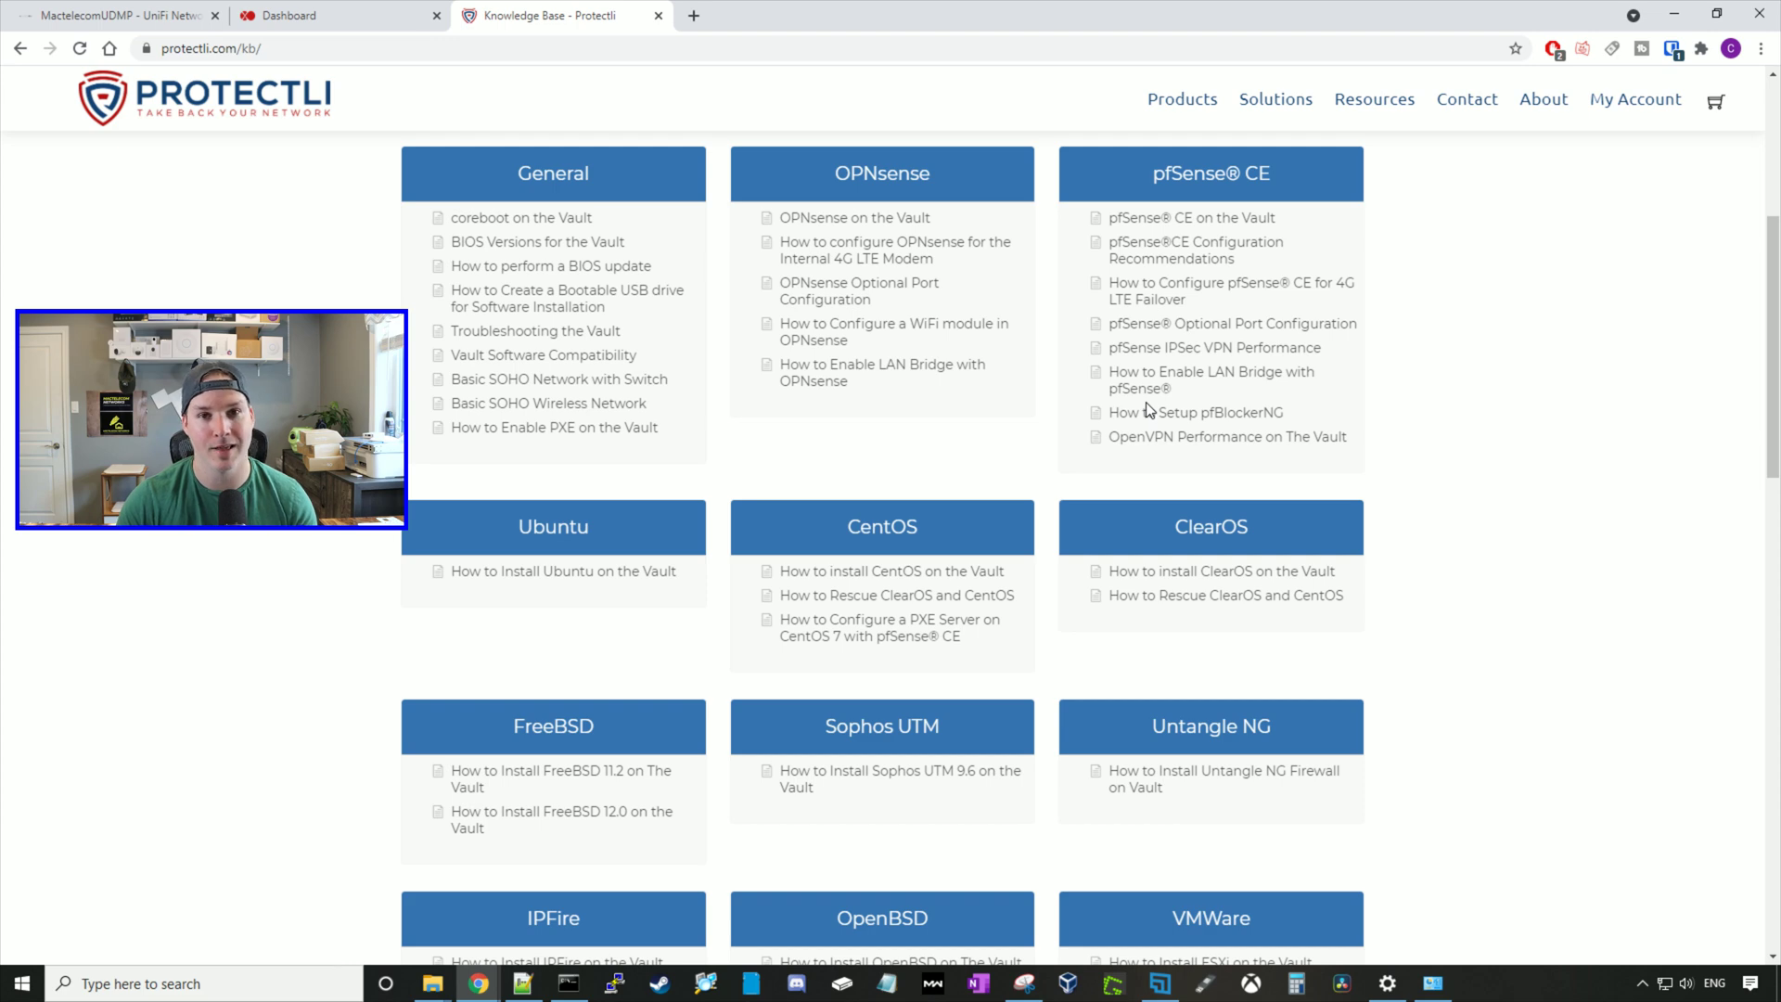
scroll(1149, 408, down, 10)
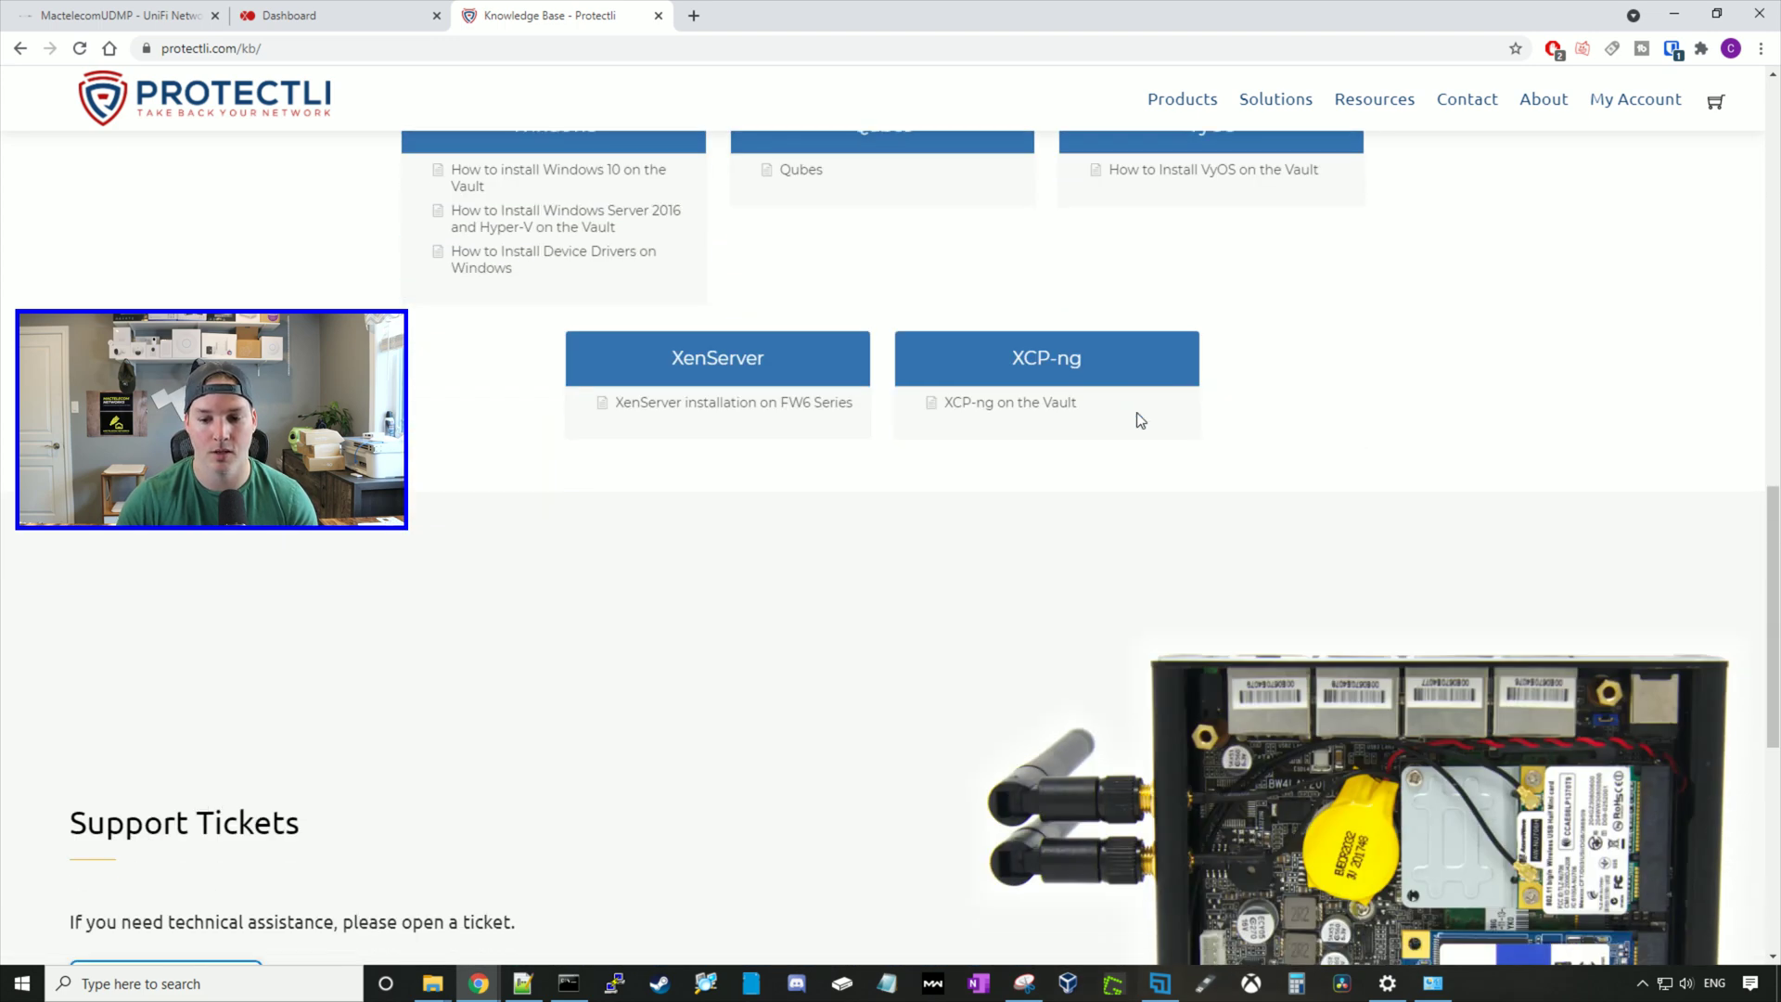
click(988, 405)
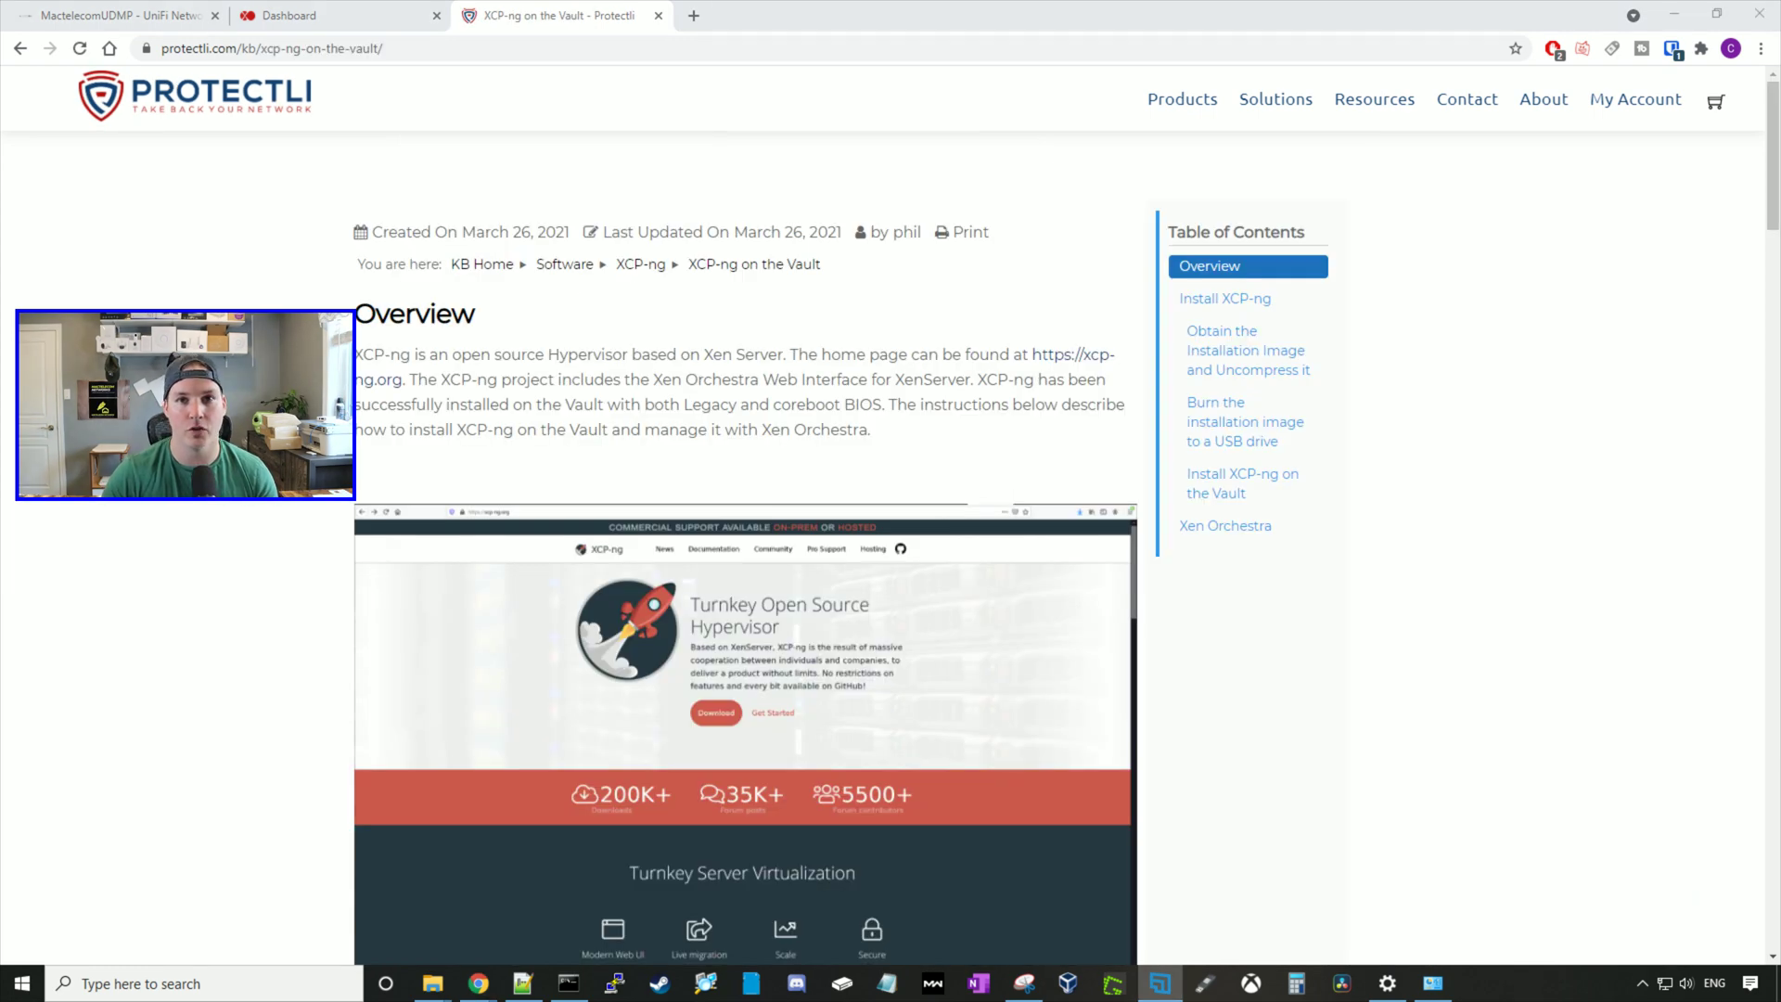
scroll(573, 273, down, 10)
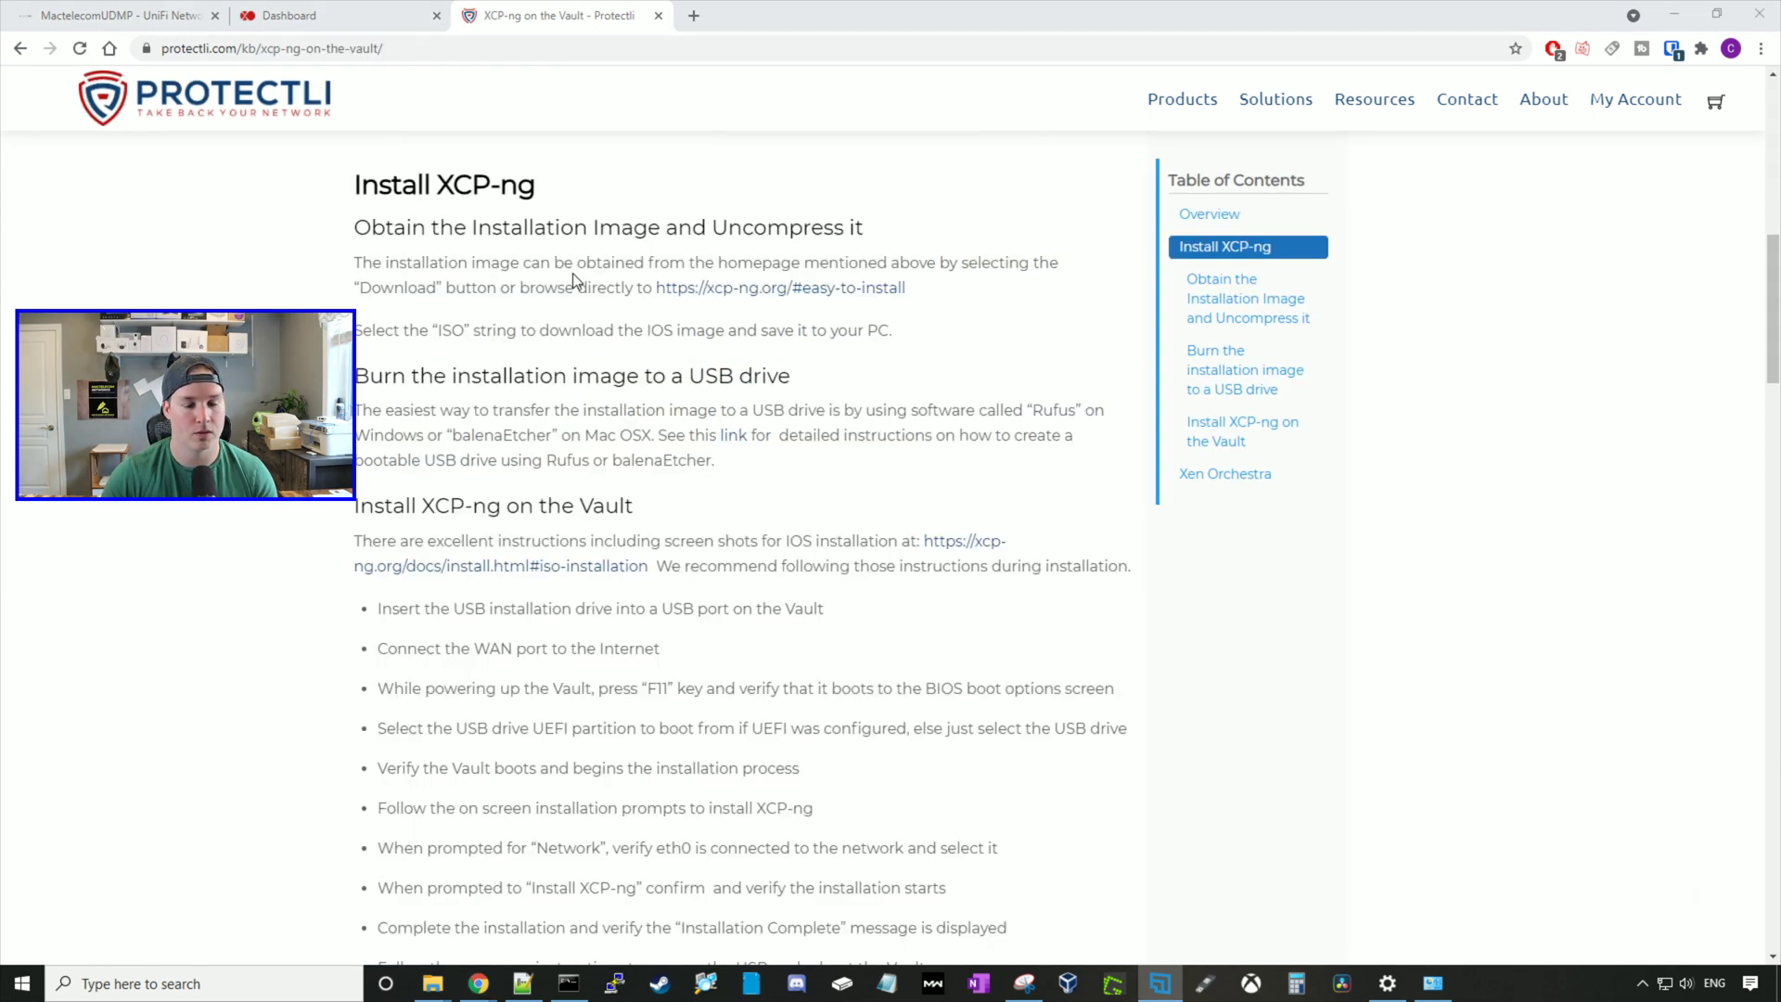
click(755, 288)
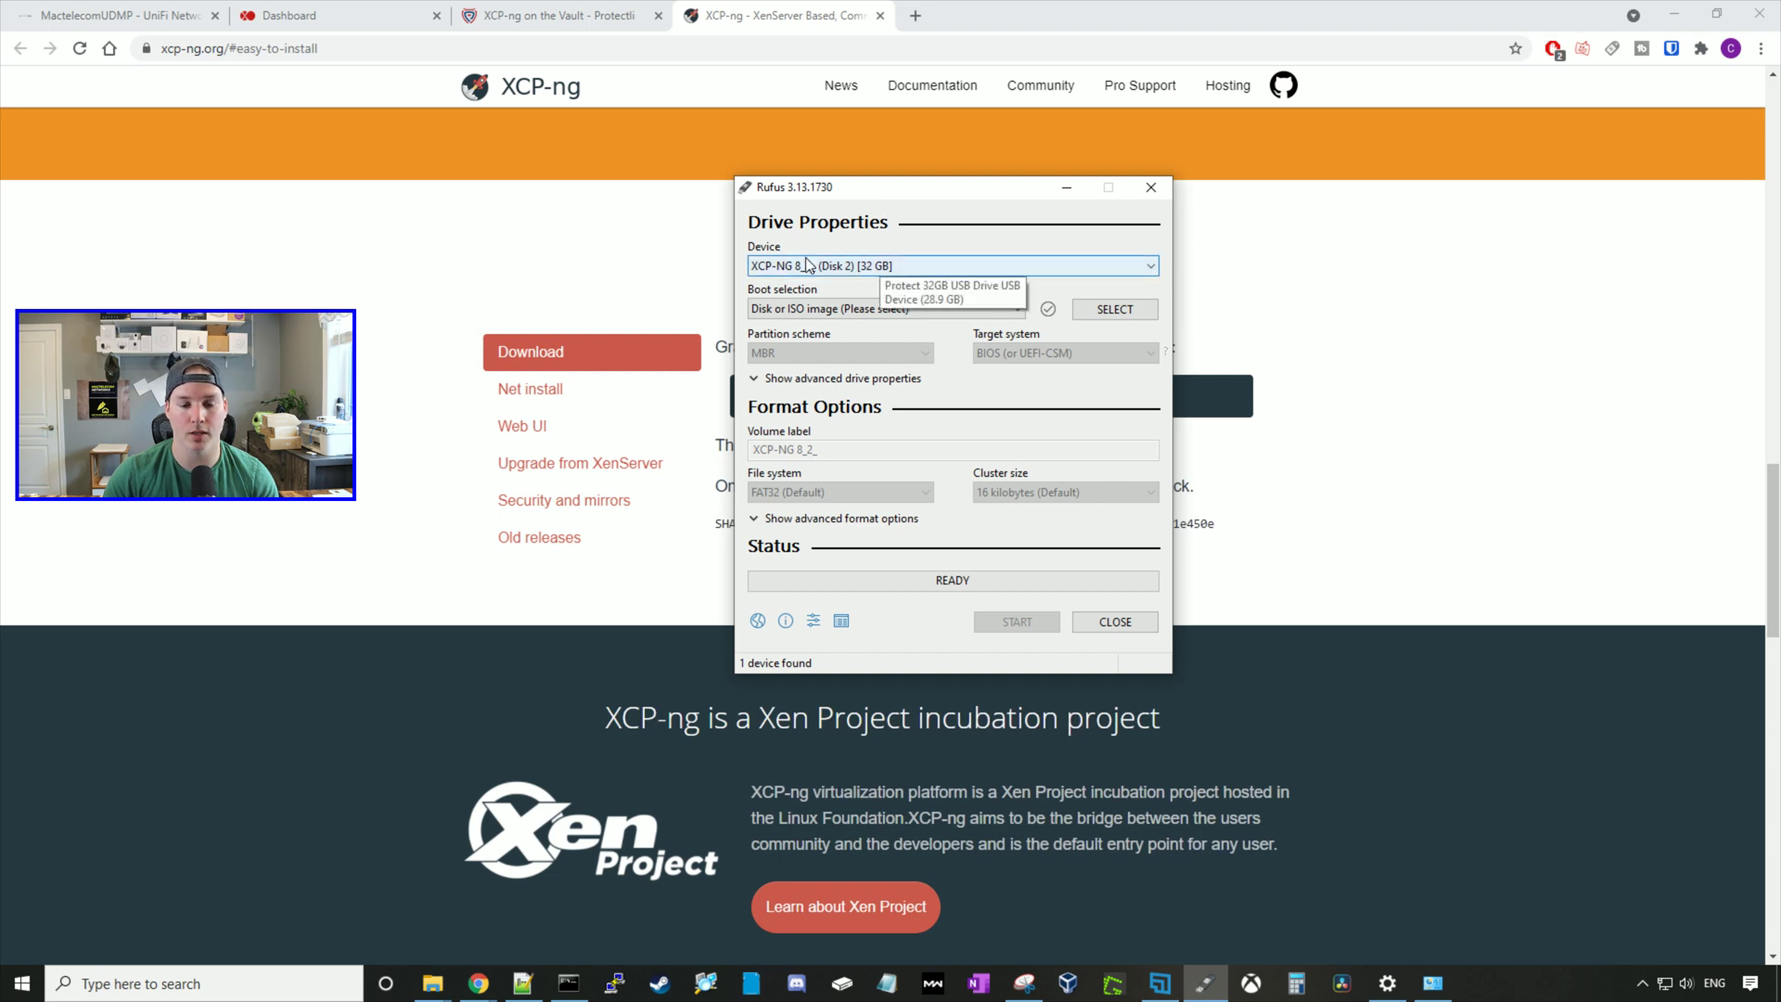
Step: In Rufus, select the 32 GB XCP-NG 8_2_ USB drive and load xcp-ng-8.2.0.iso from the Desktop as boot image
click(828, 265)
click(825, 275)
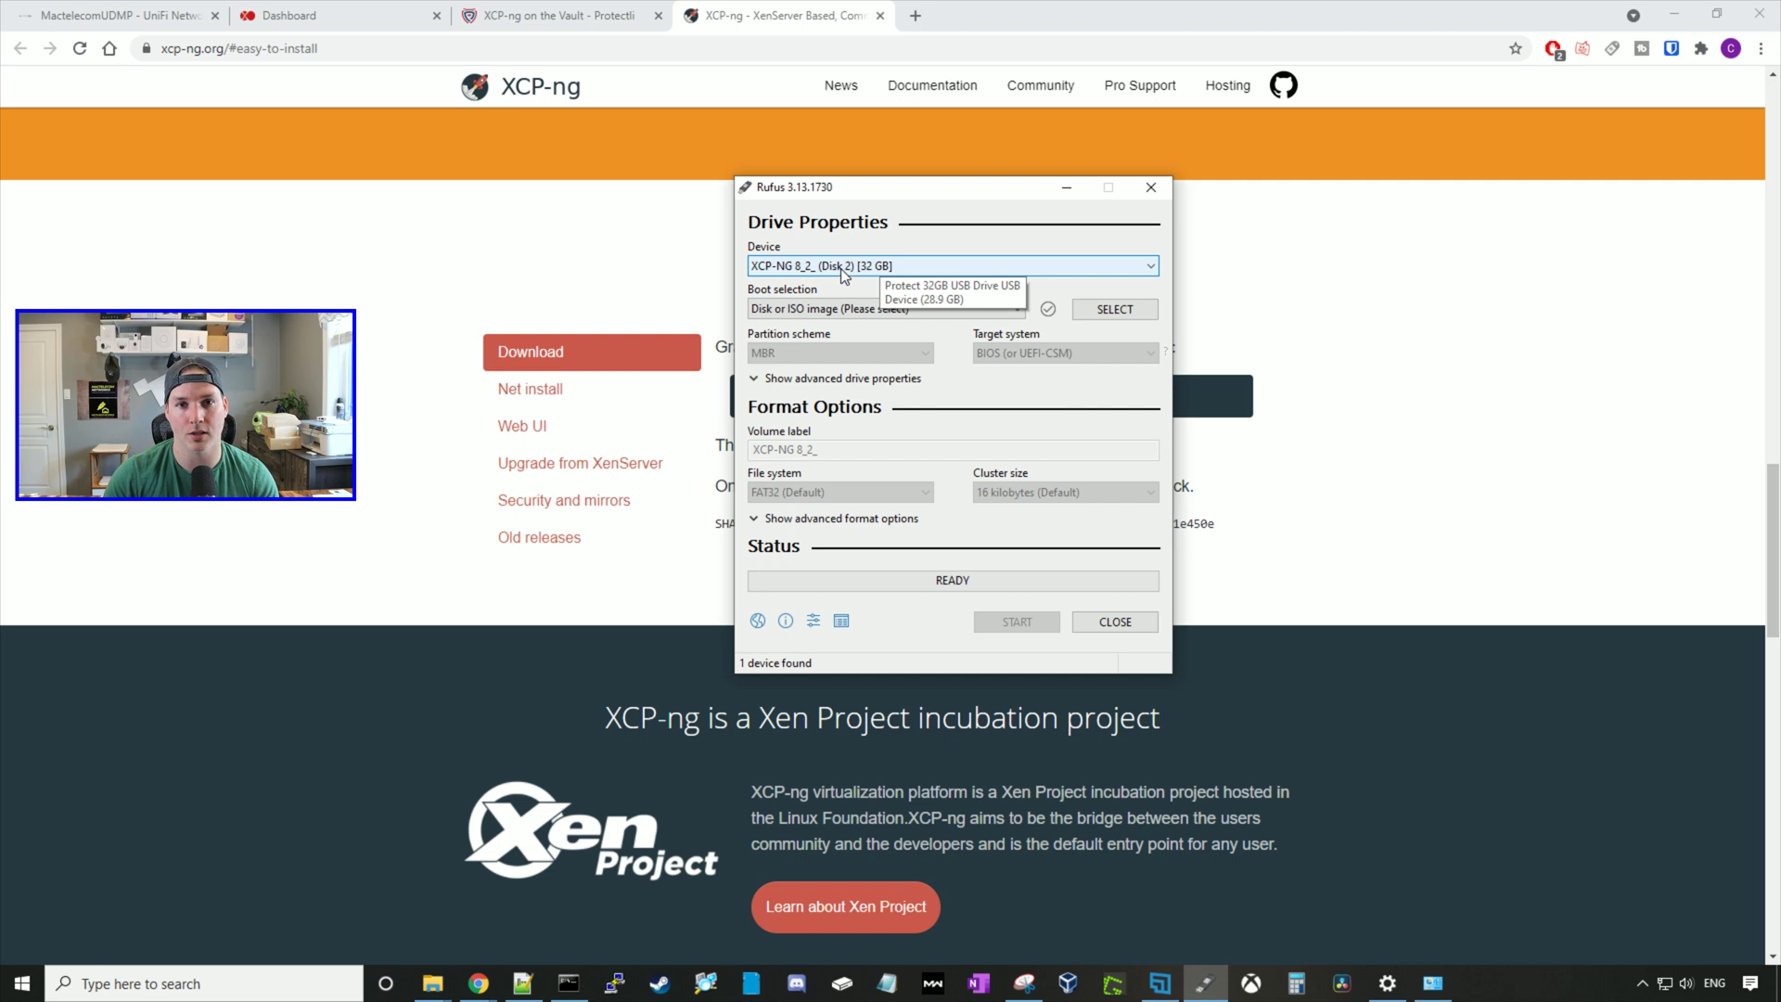
click(1122, 310)
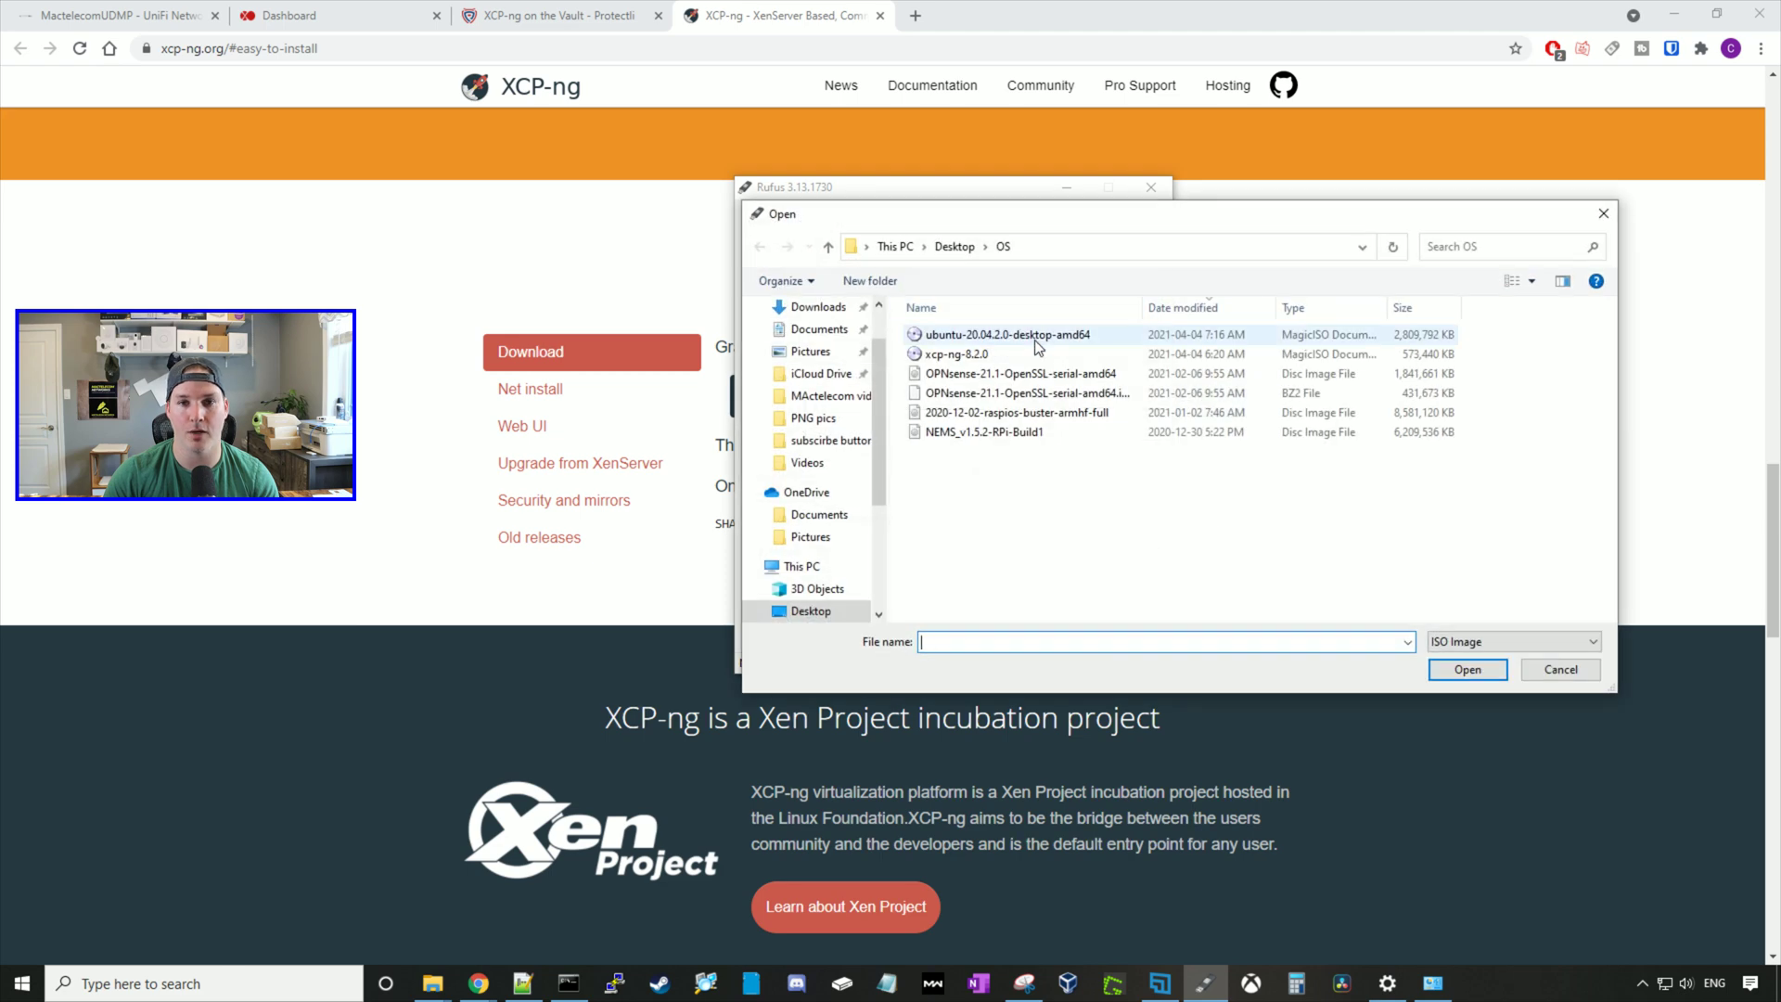
scroll(876, 349, up, 1)
click(809, 344)
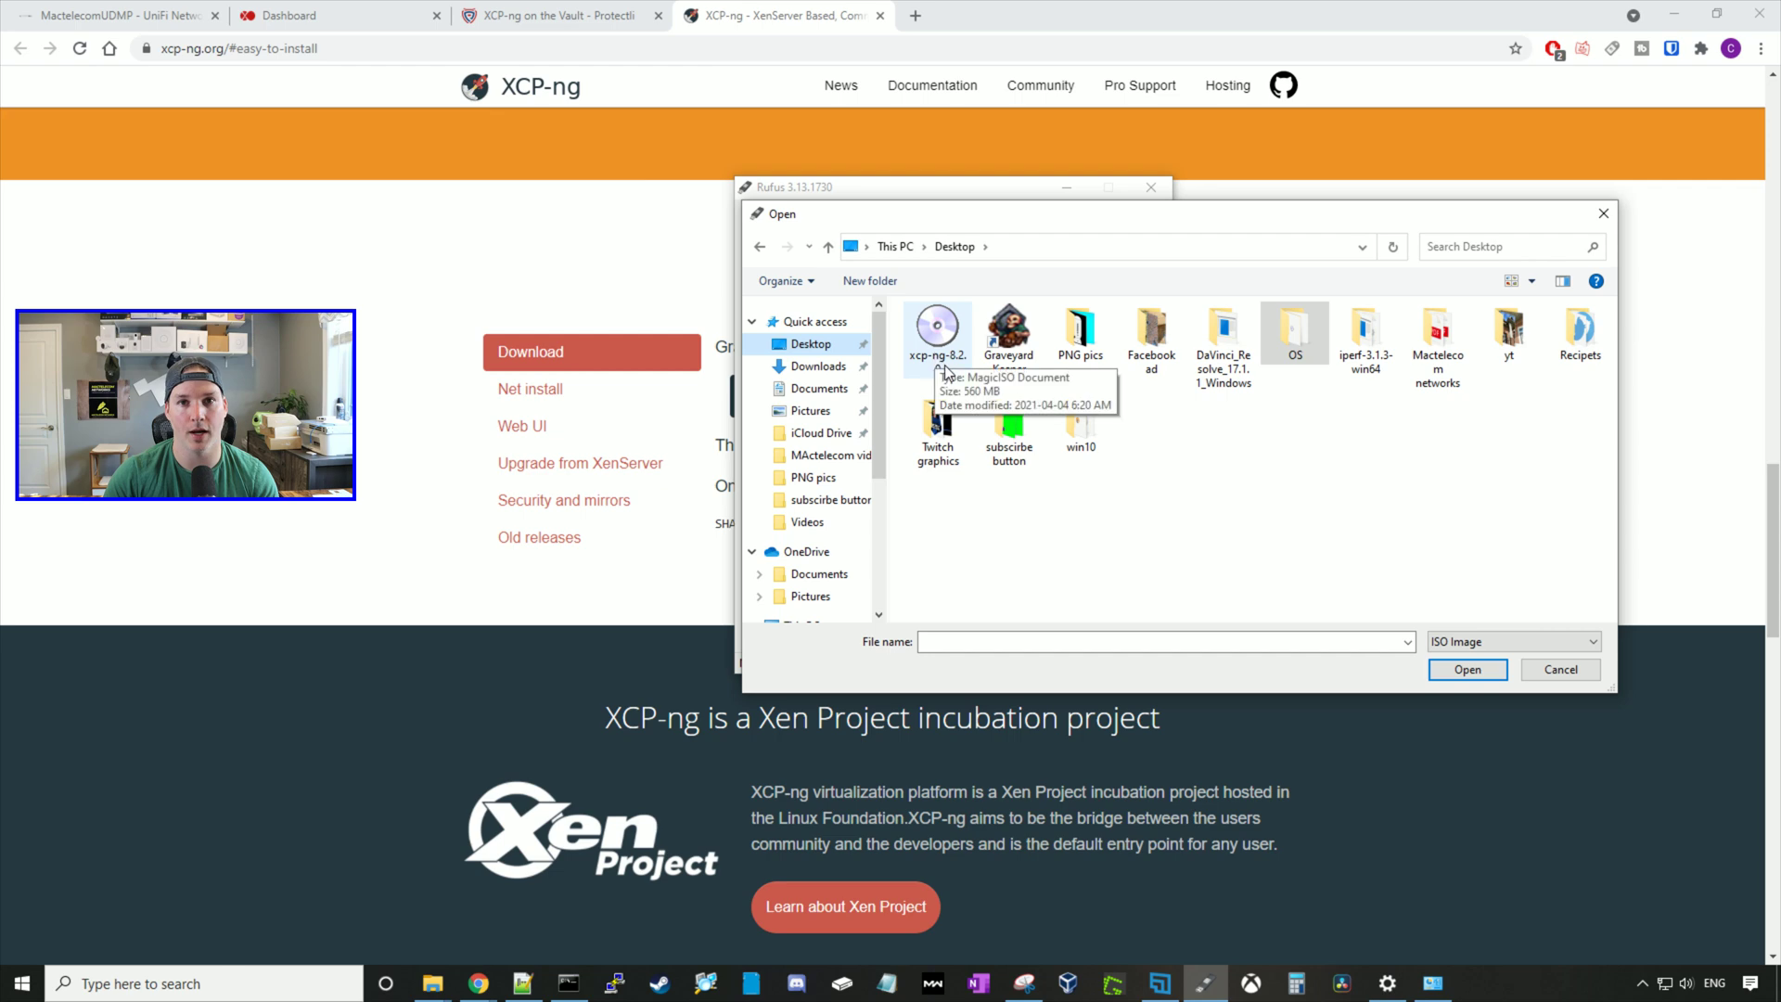
click(937, 334)
click(1485, 672)
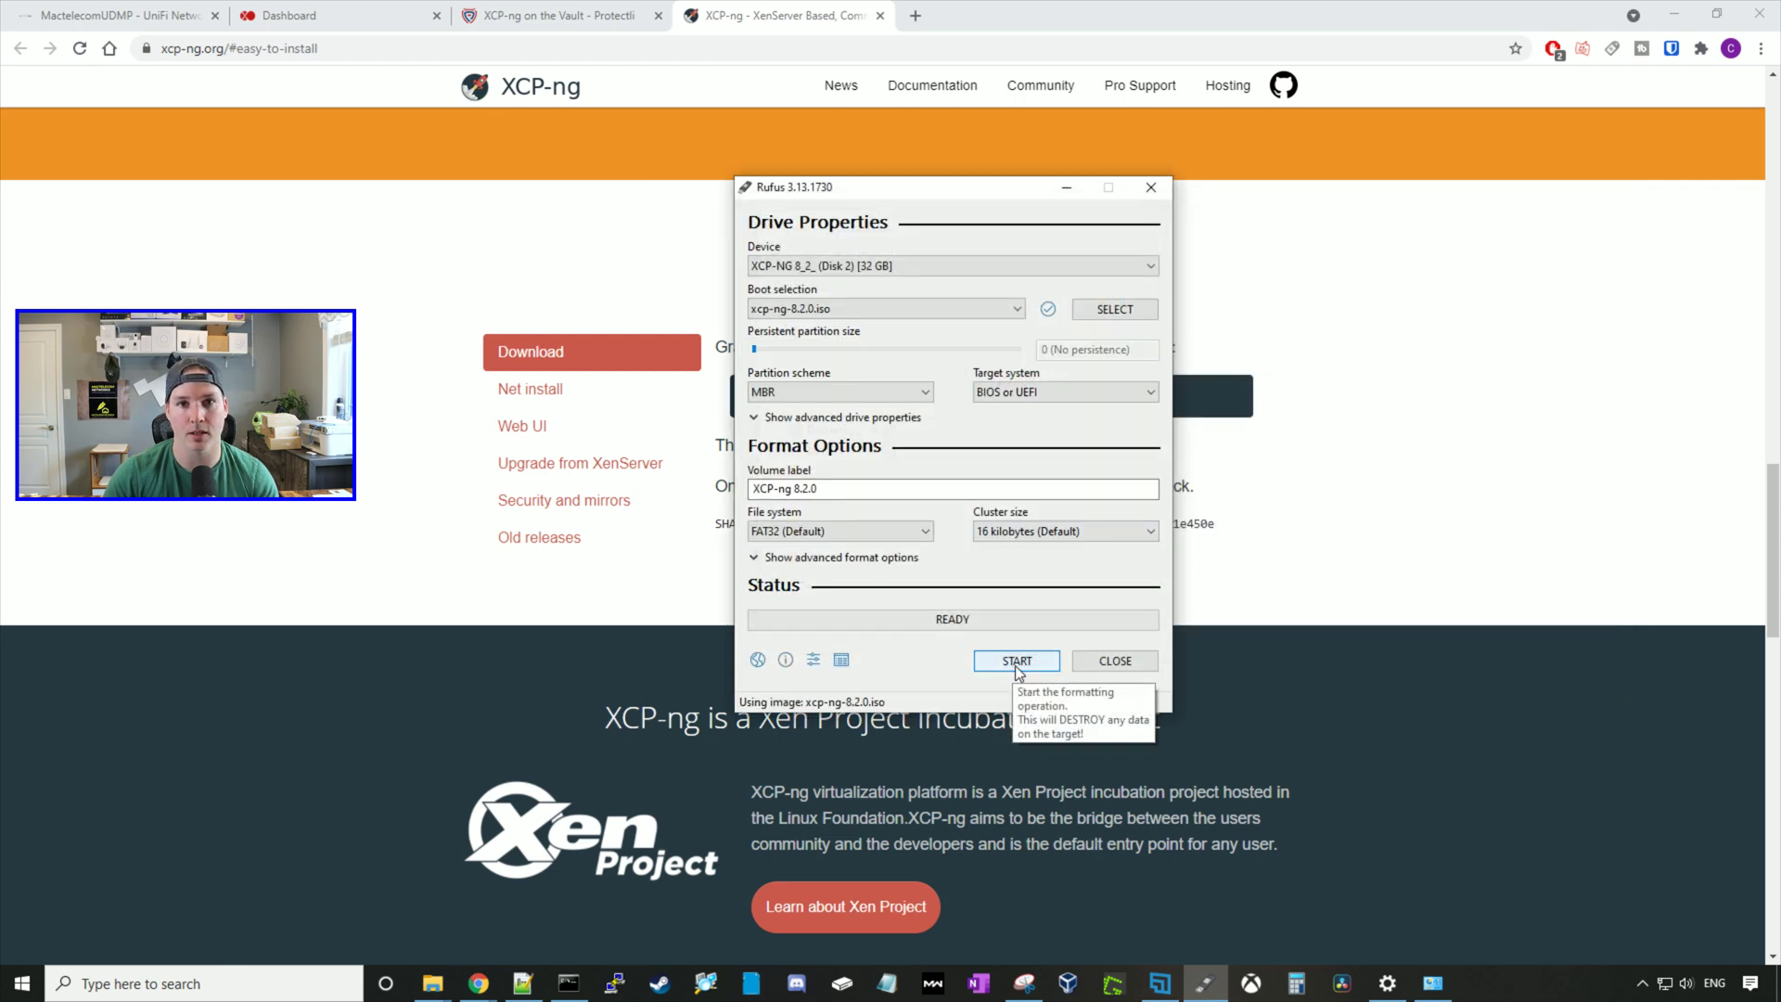
Step: Start writing the image to the USB drive in the recommended ISO Image mode and agree to erase its data
click(1015, 666)
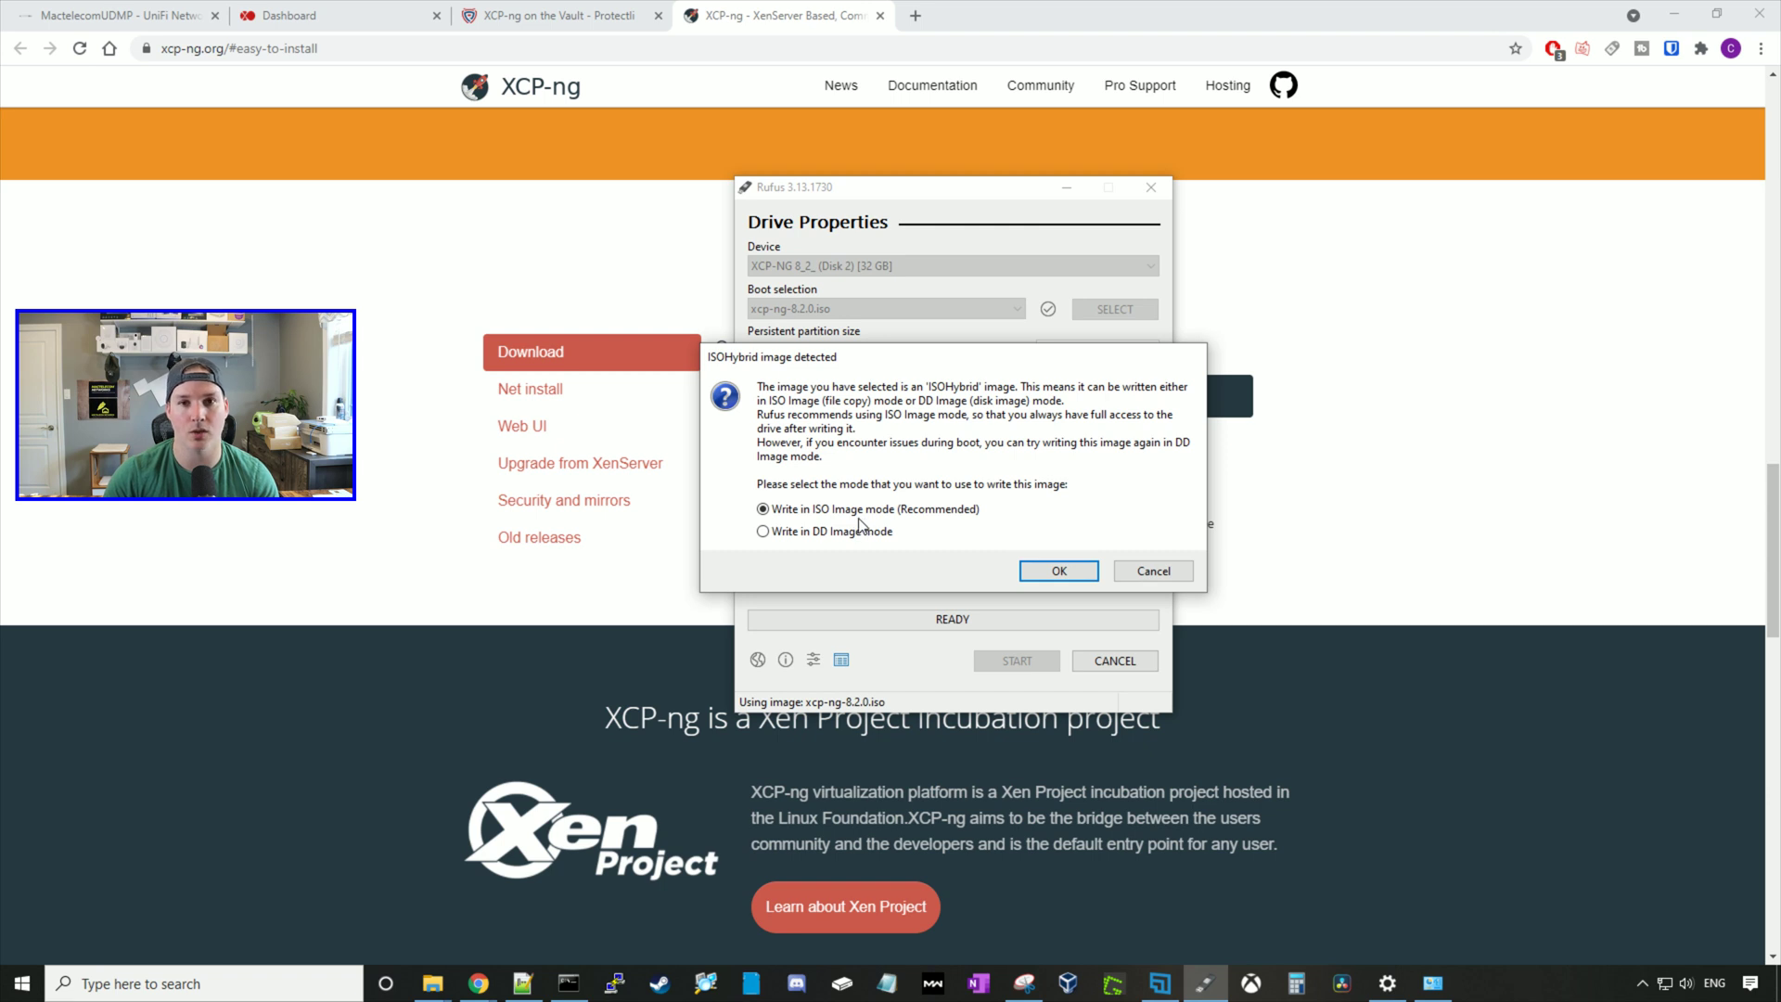
click(1061, 572)
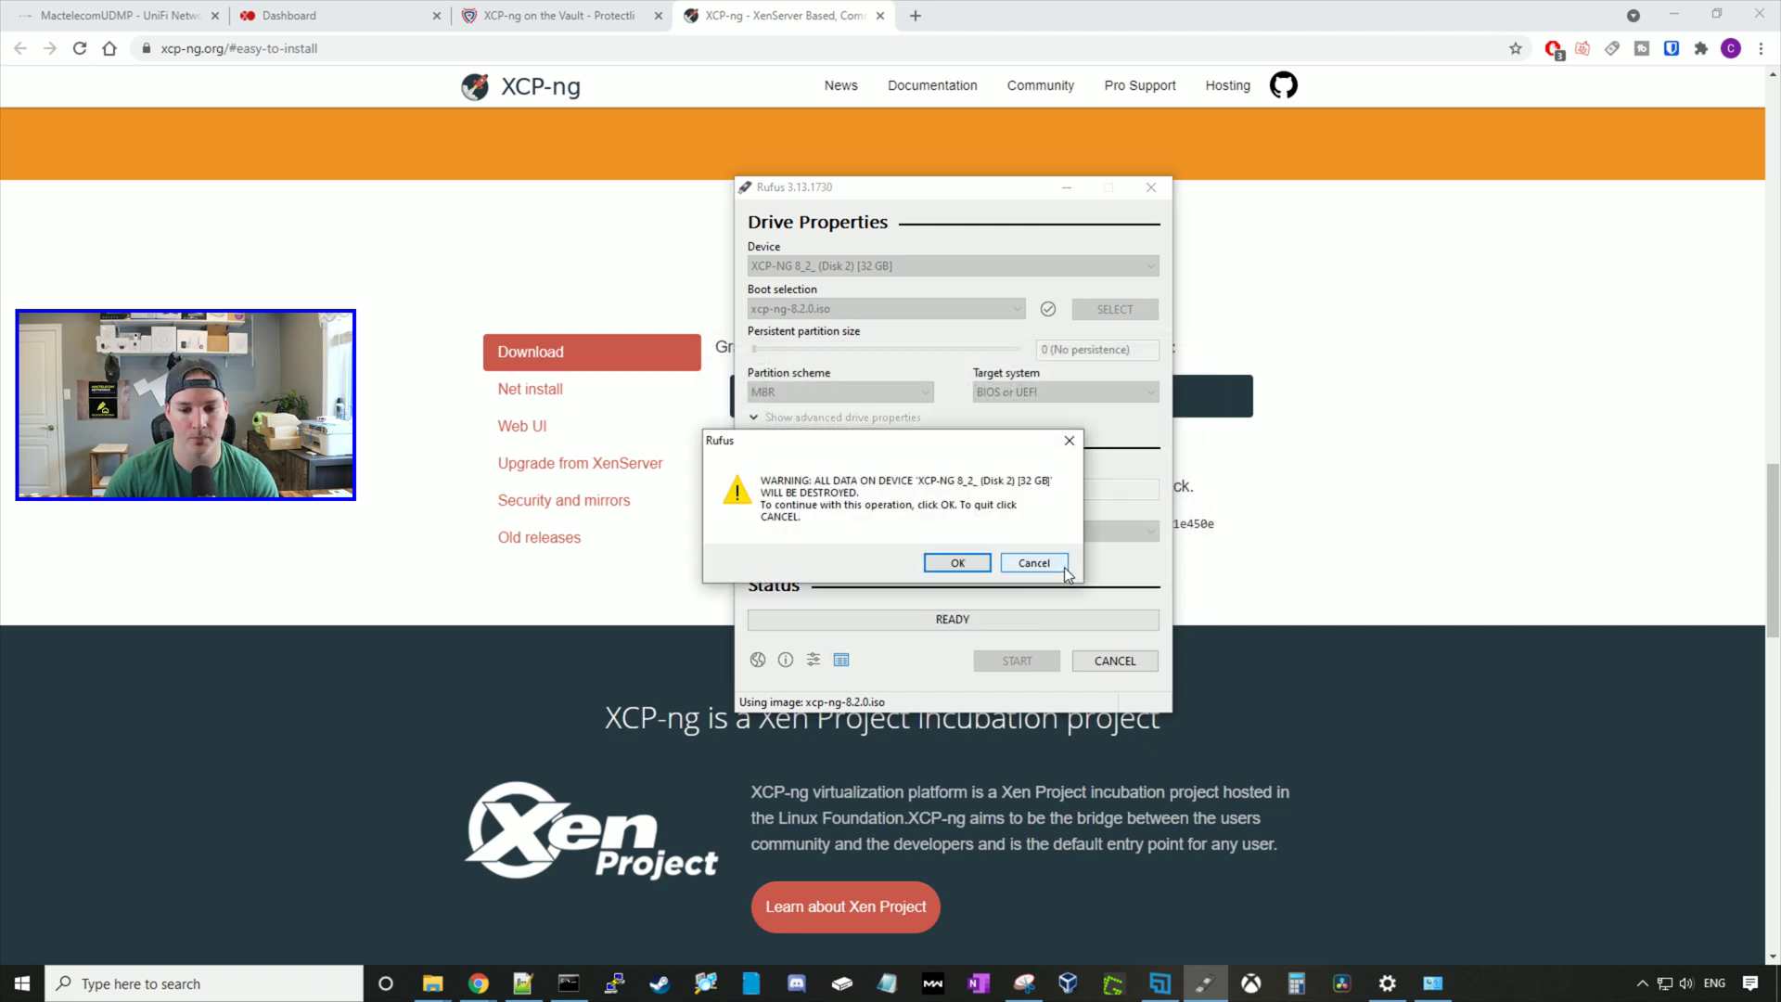
click(969, 565)
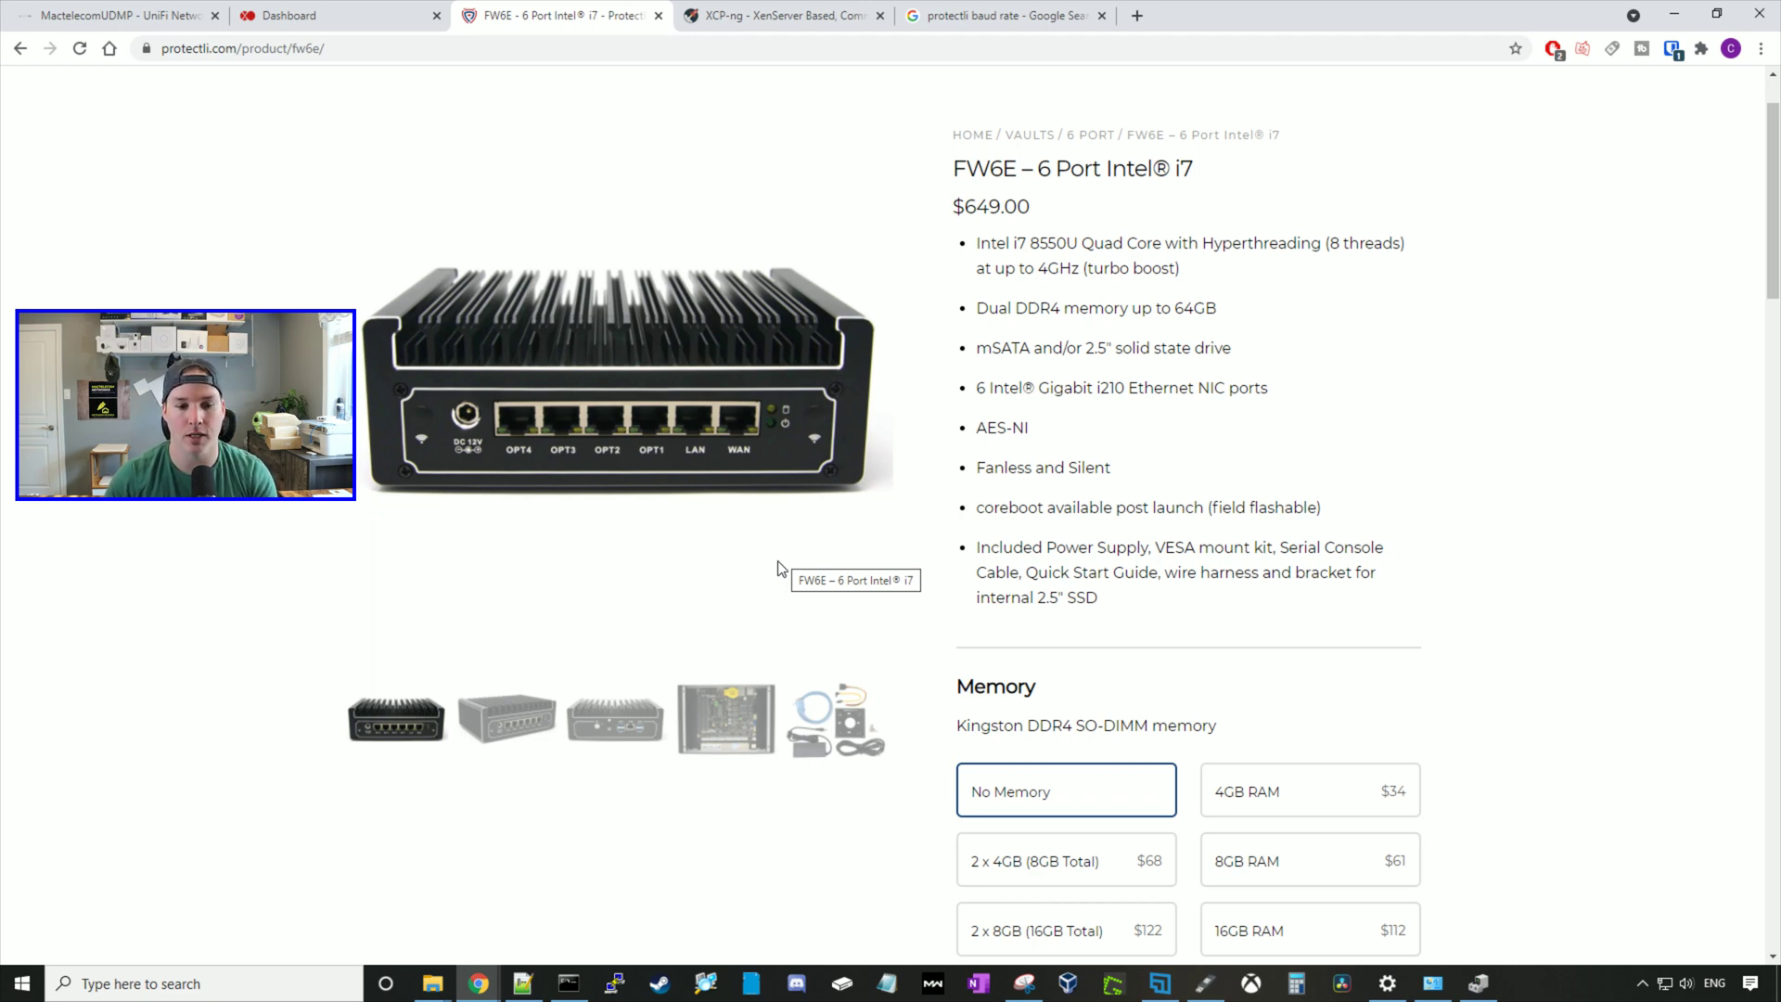
Step: View the FW6E's COM port photo, and open the saved protectli serial session in PuTTY on COM6 at 115200 baud
click(616, 719)
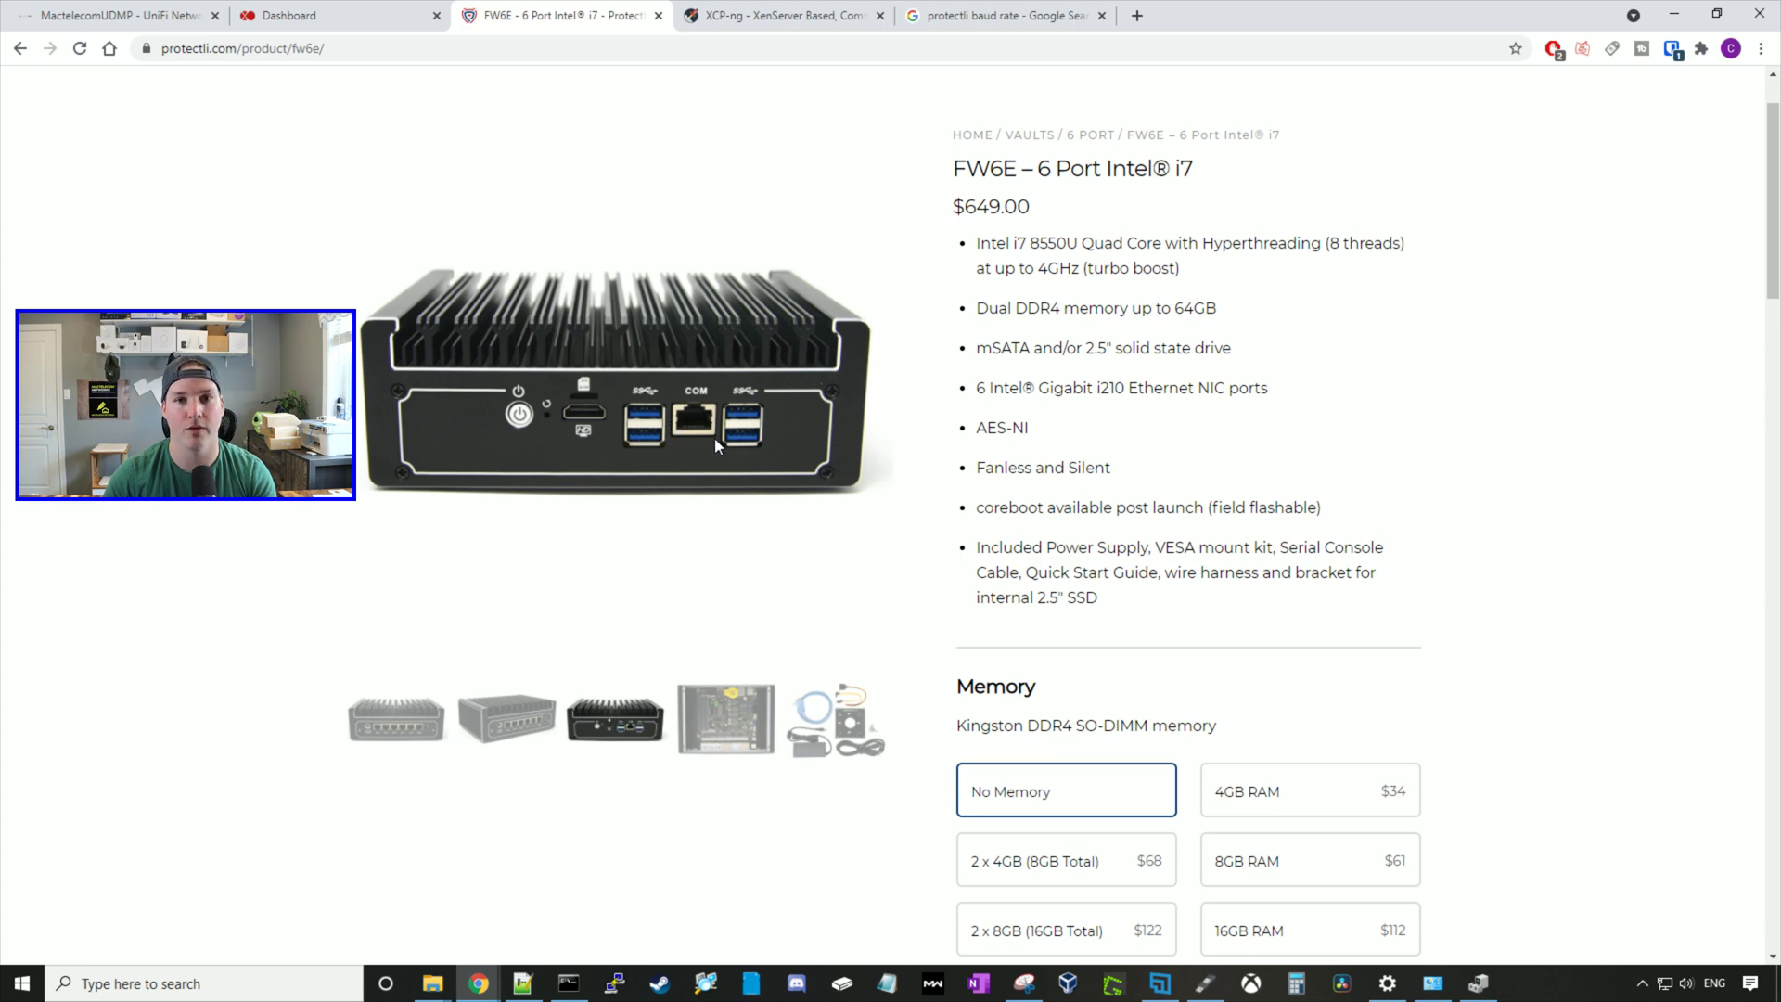
click(614, 984)
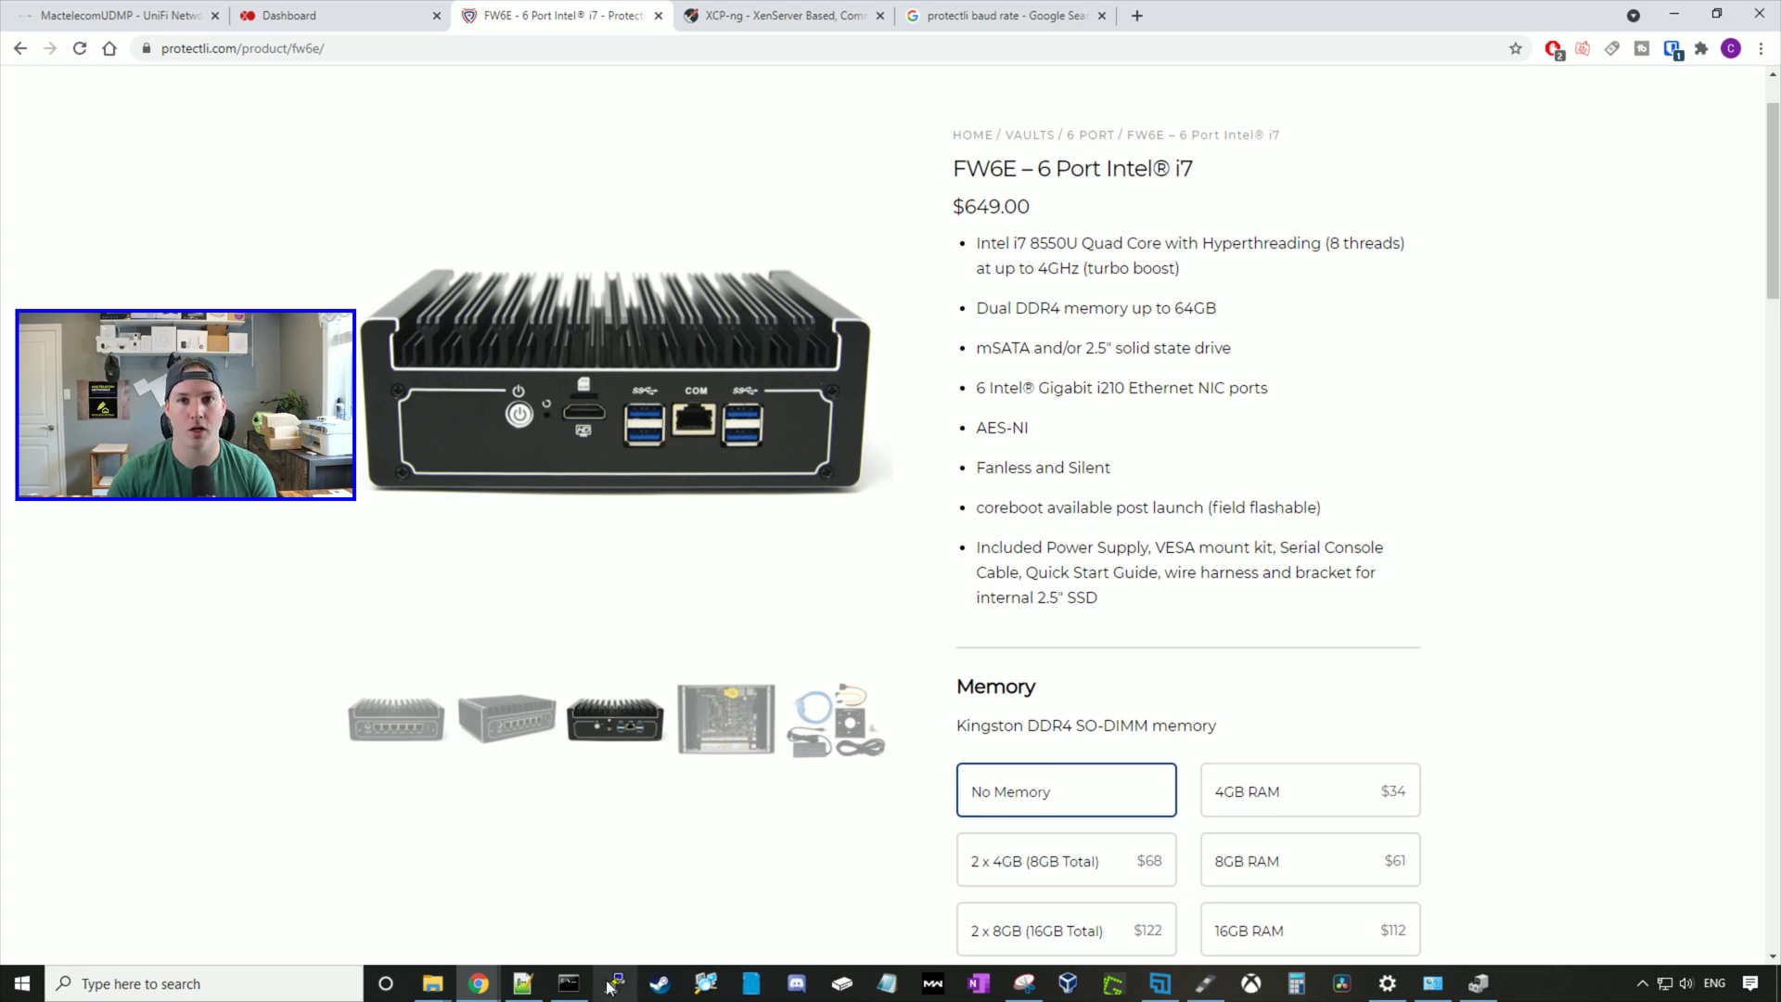
click(1041, 438)
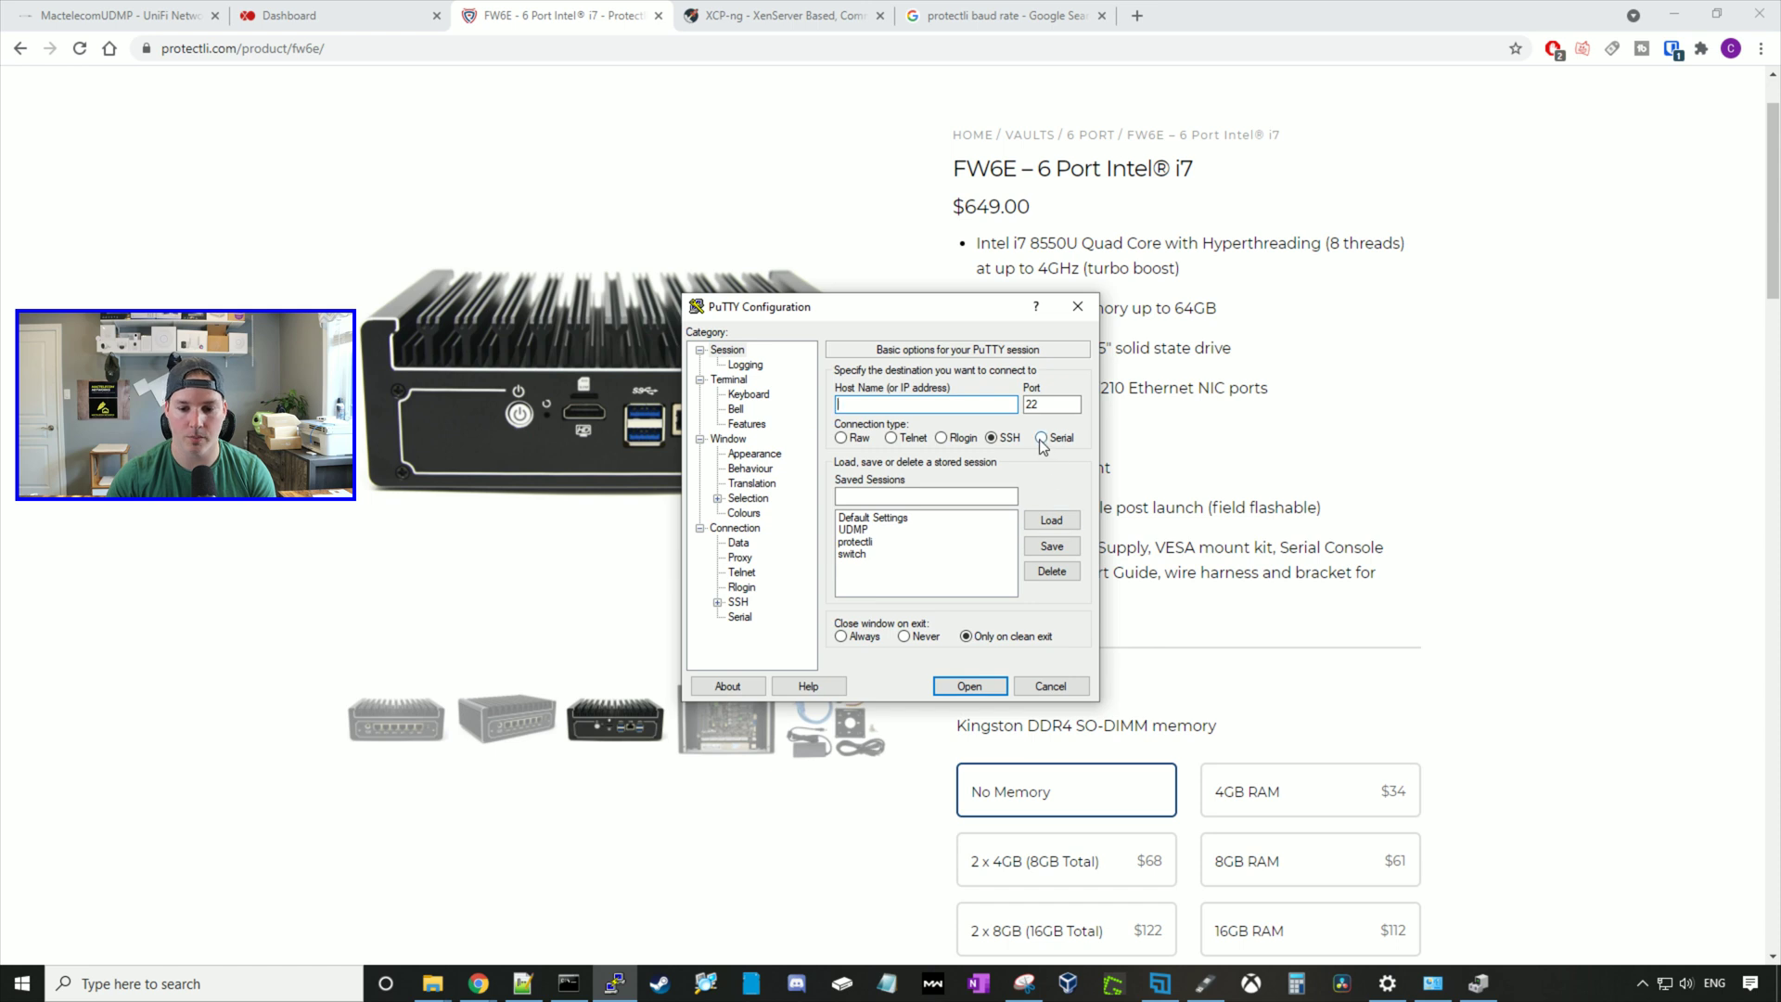
click(870, 544)
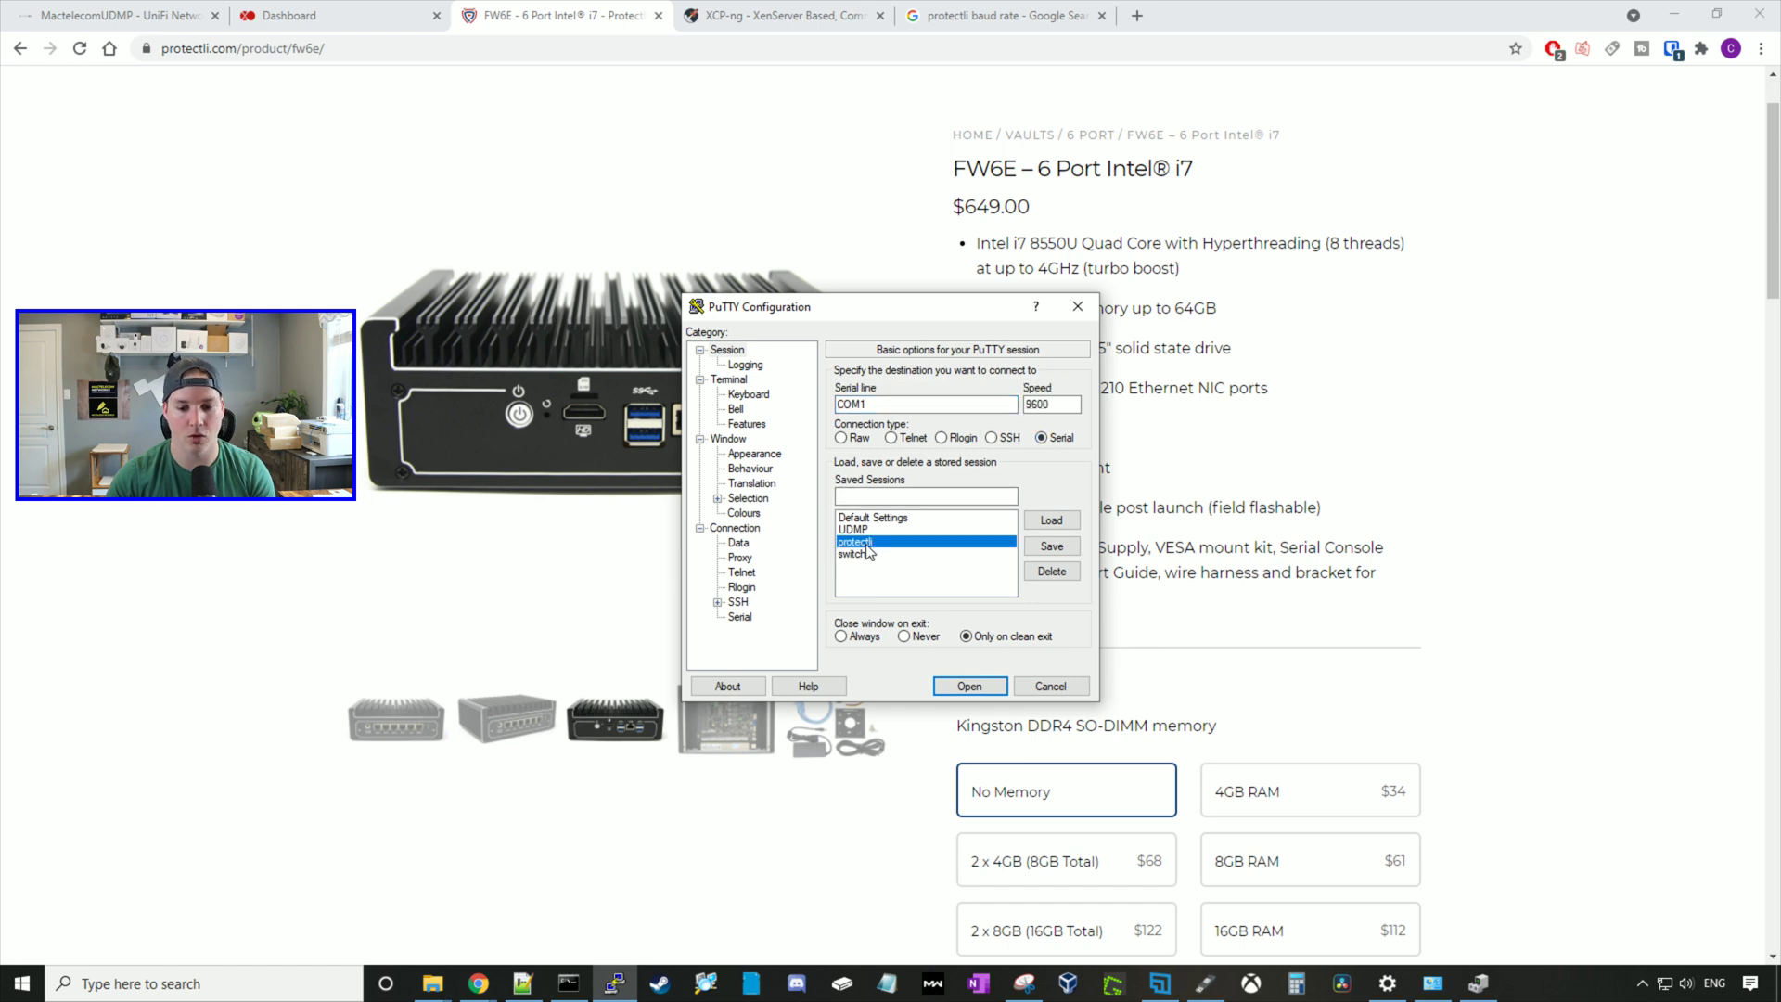
click(1051, 518)
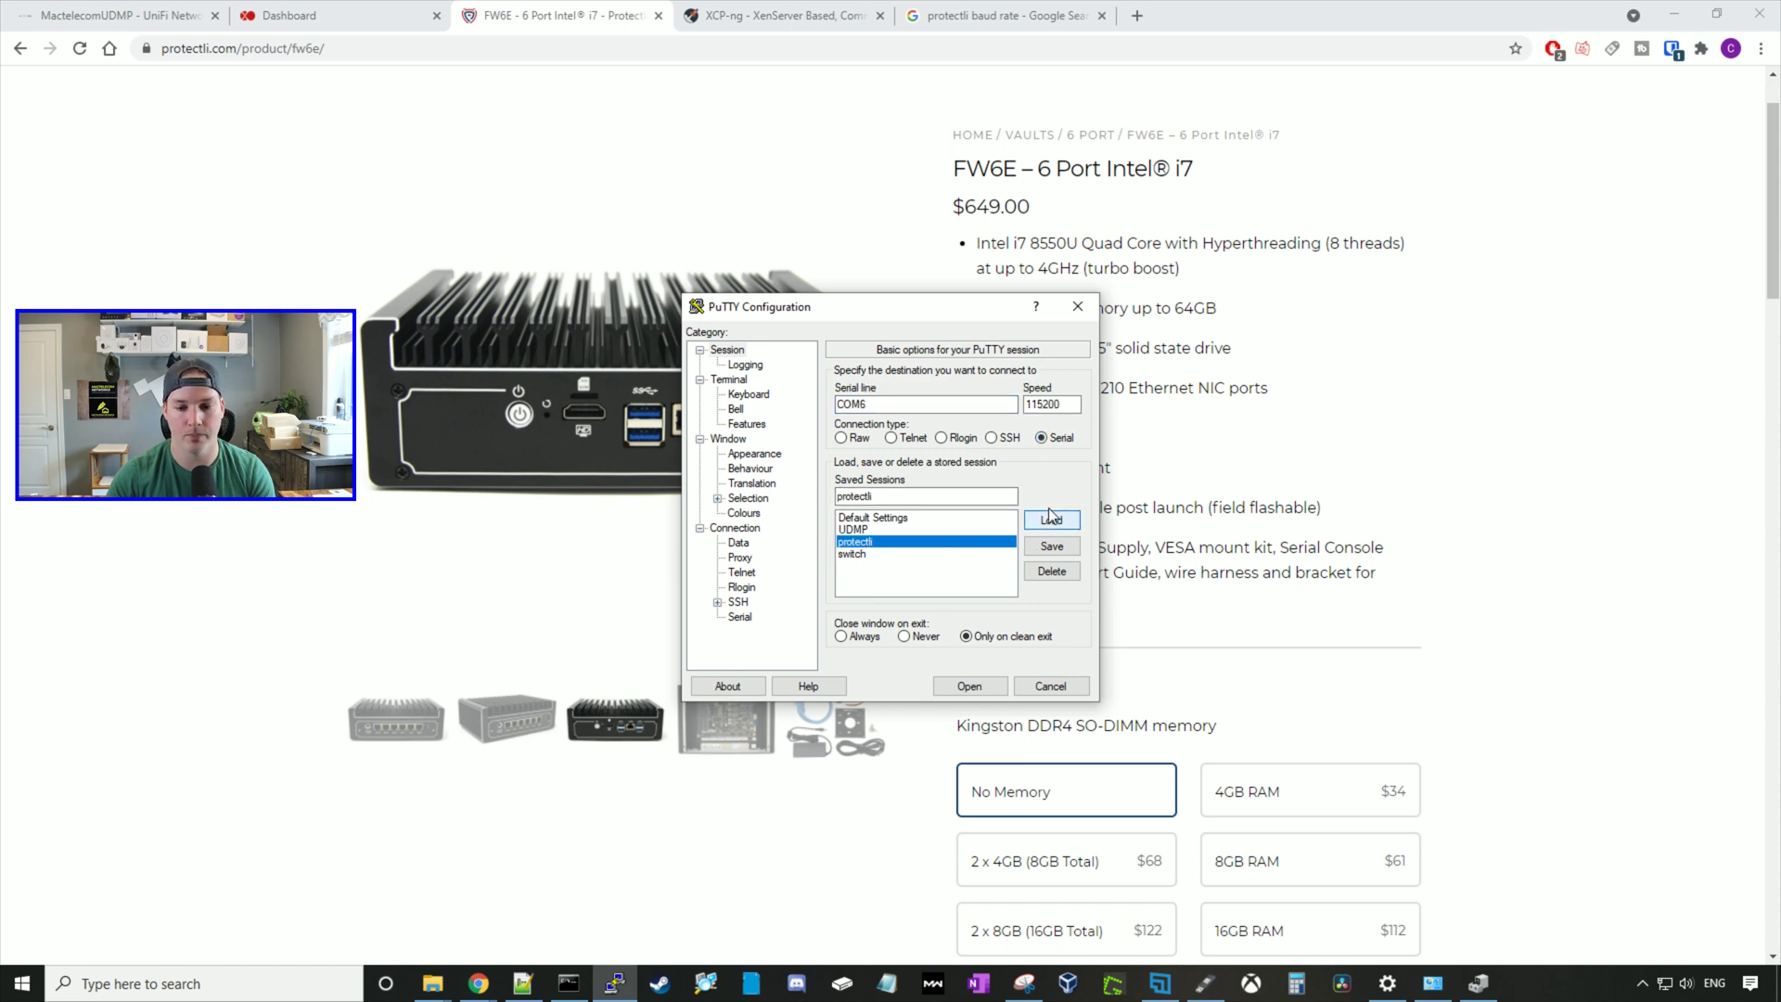
double_click(937, 404)
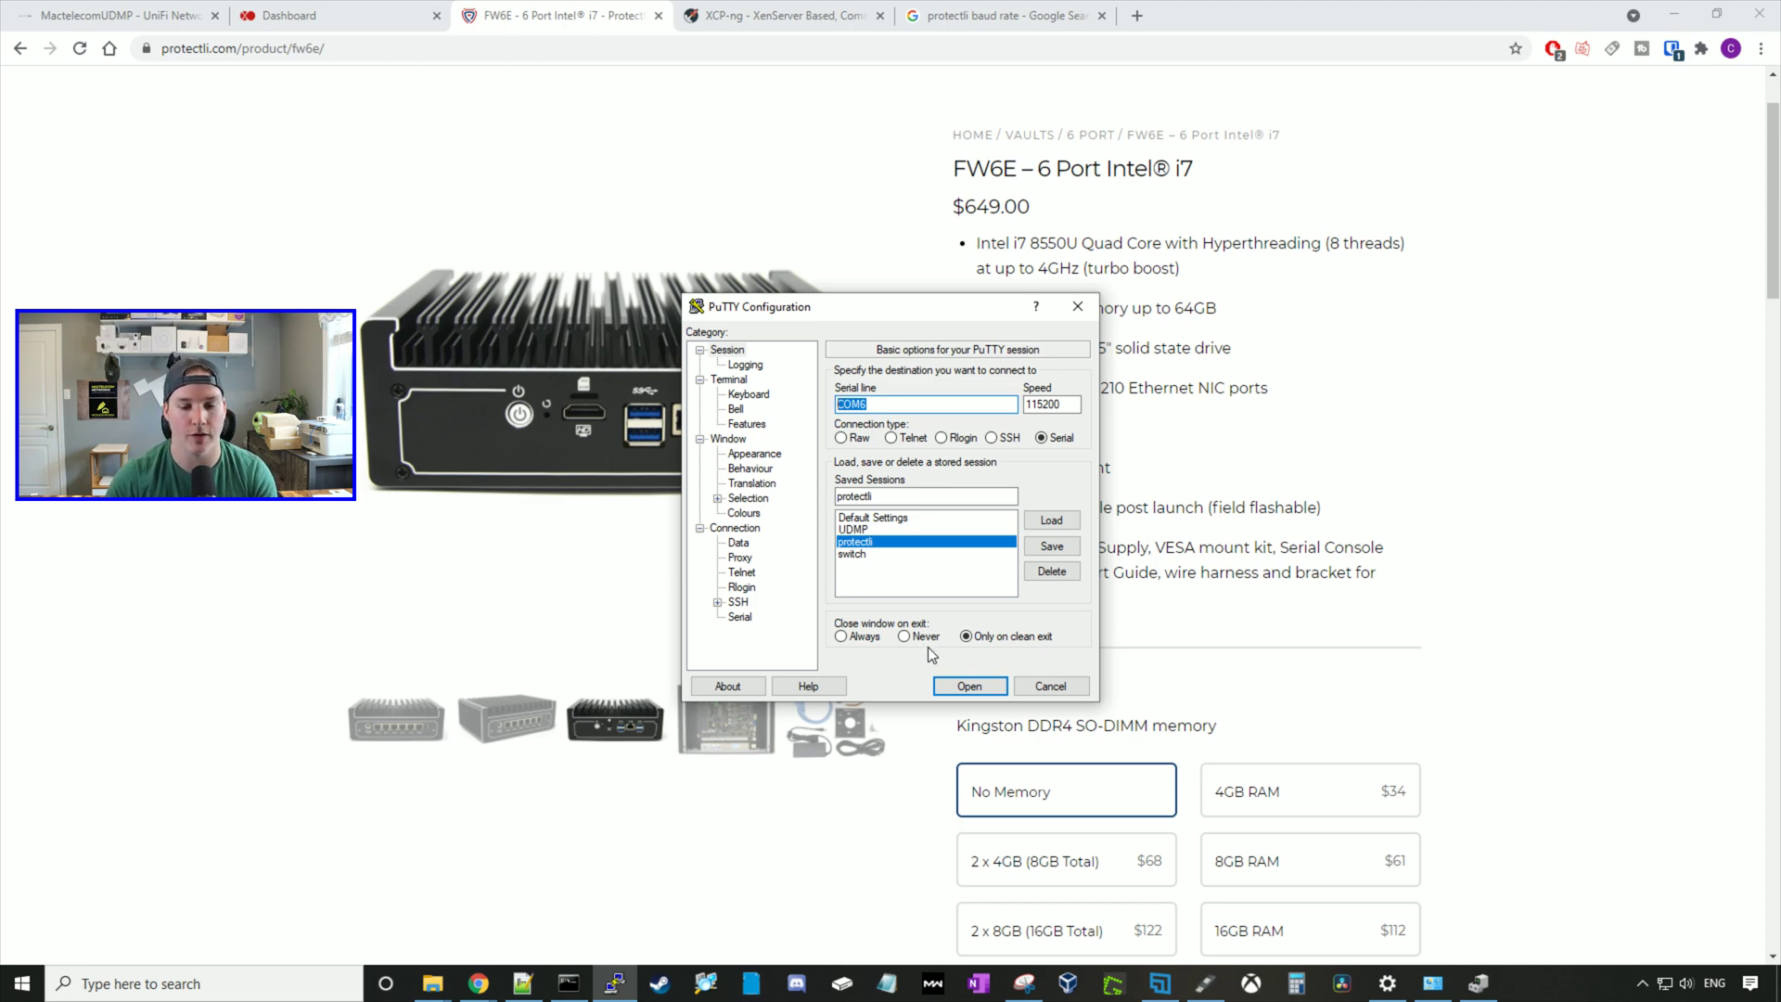
click(970, 686)
drag(1374, 640, 1408, 705)
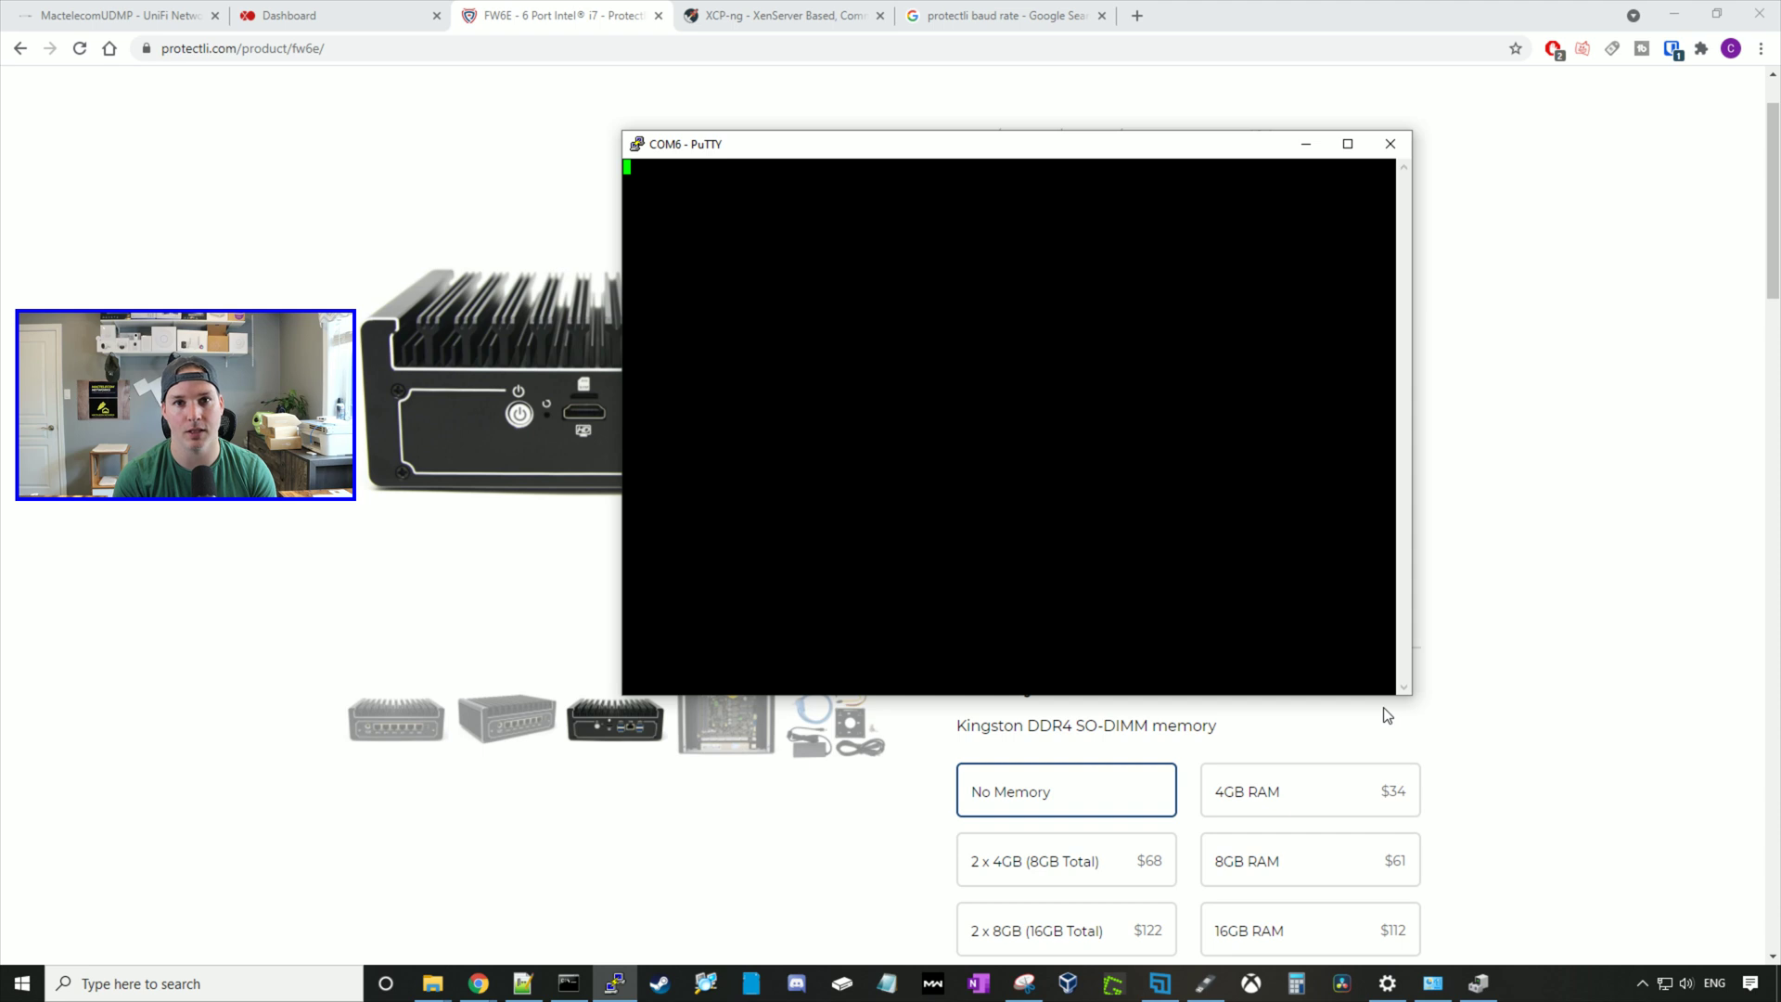
Step: Bring up the Vault's BIOS setup in the serial console and go to its Boot configuration
key(Return)
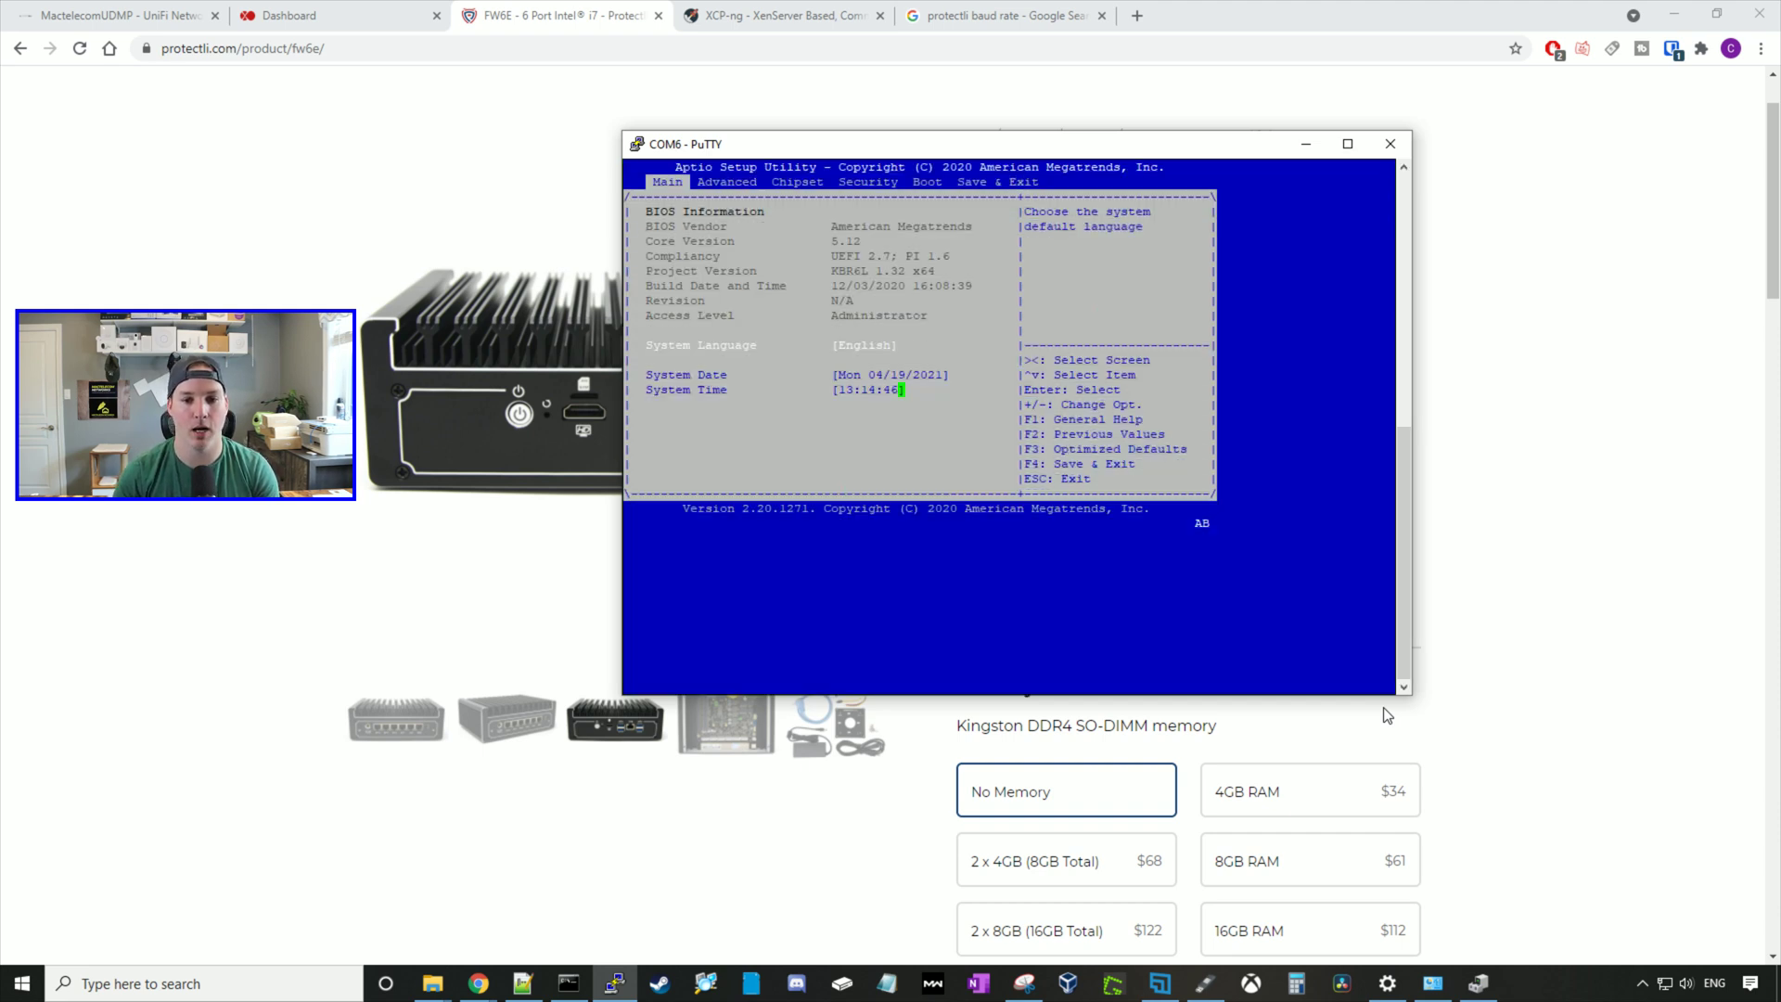
key(Right)
key(Right)
key(Right)
key(Right)
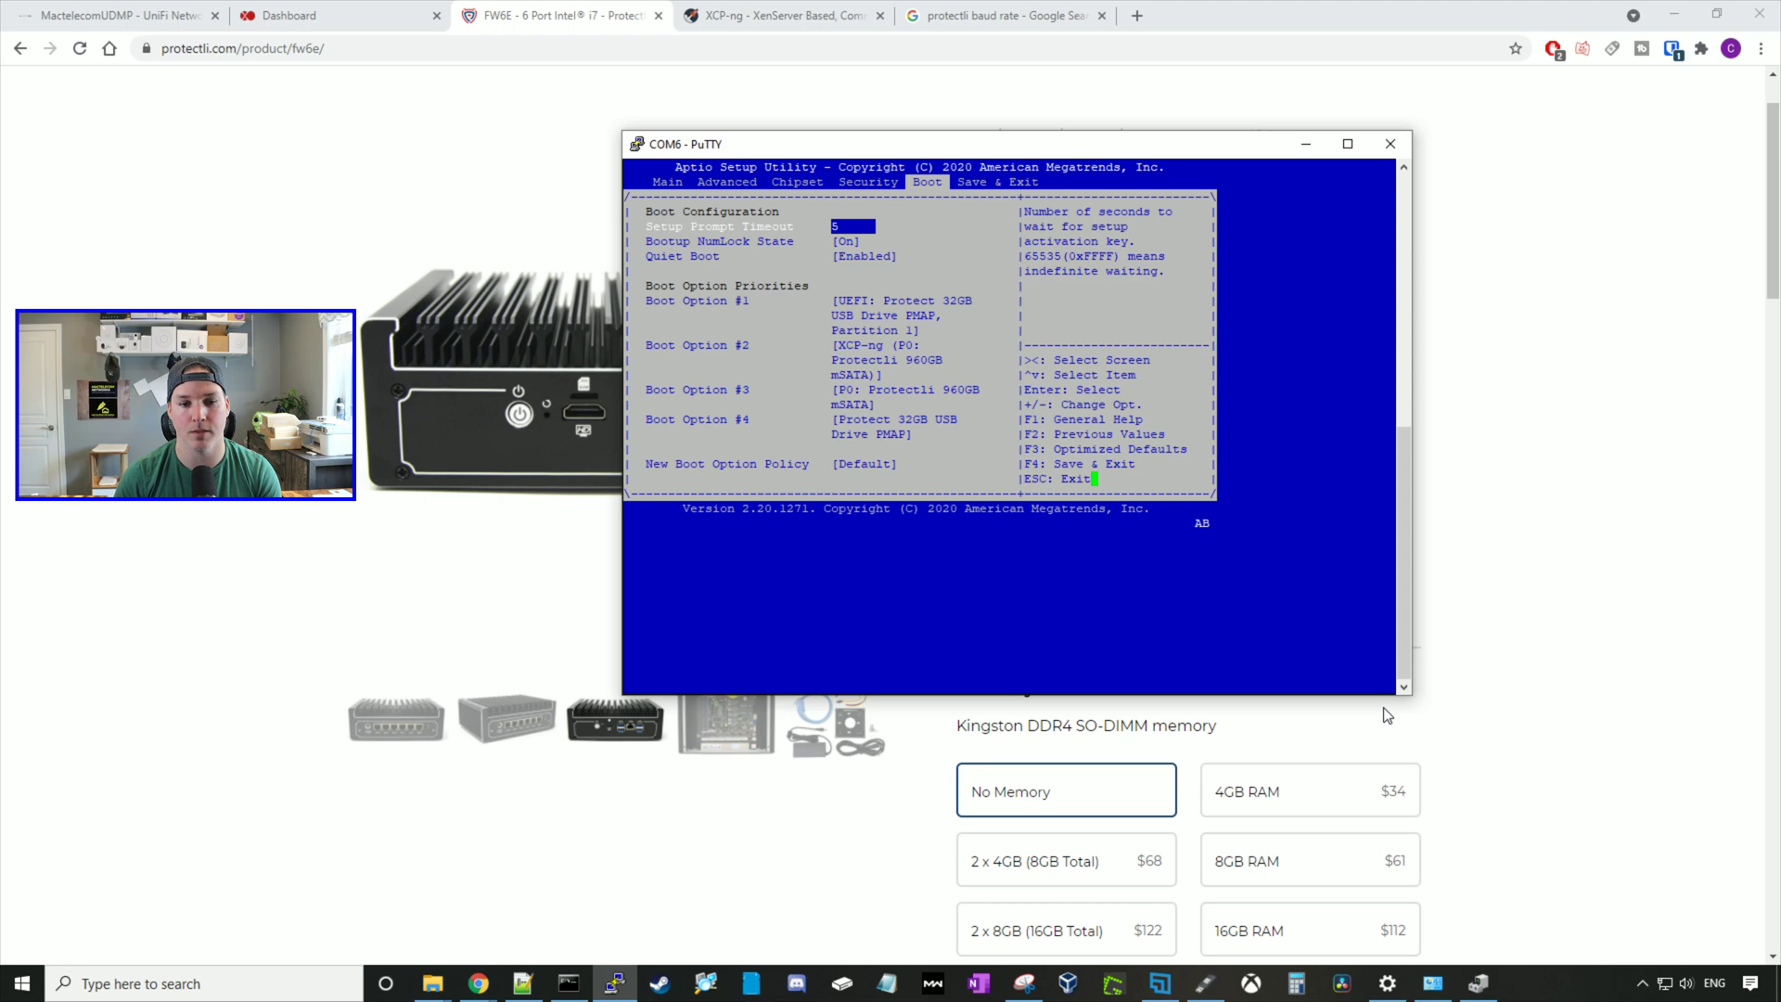
Step: Examine the devices available for Boot Option #1 and leave the selection without changing it
key(Down)
key(Down)
key(Down)
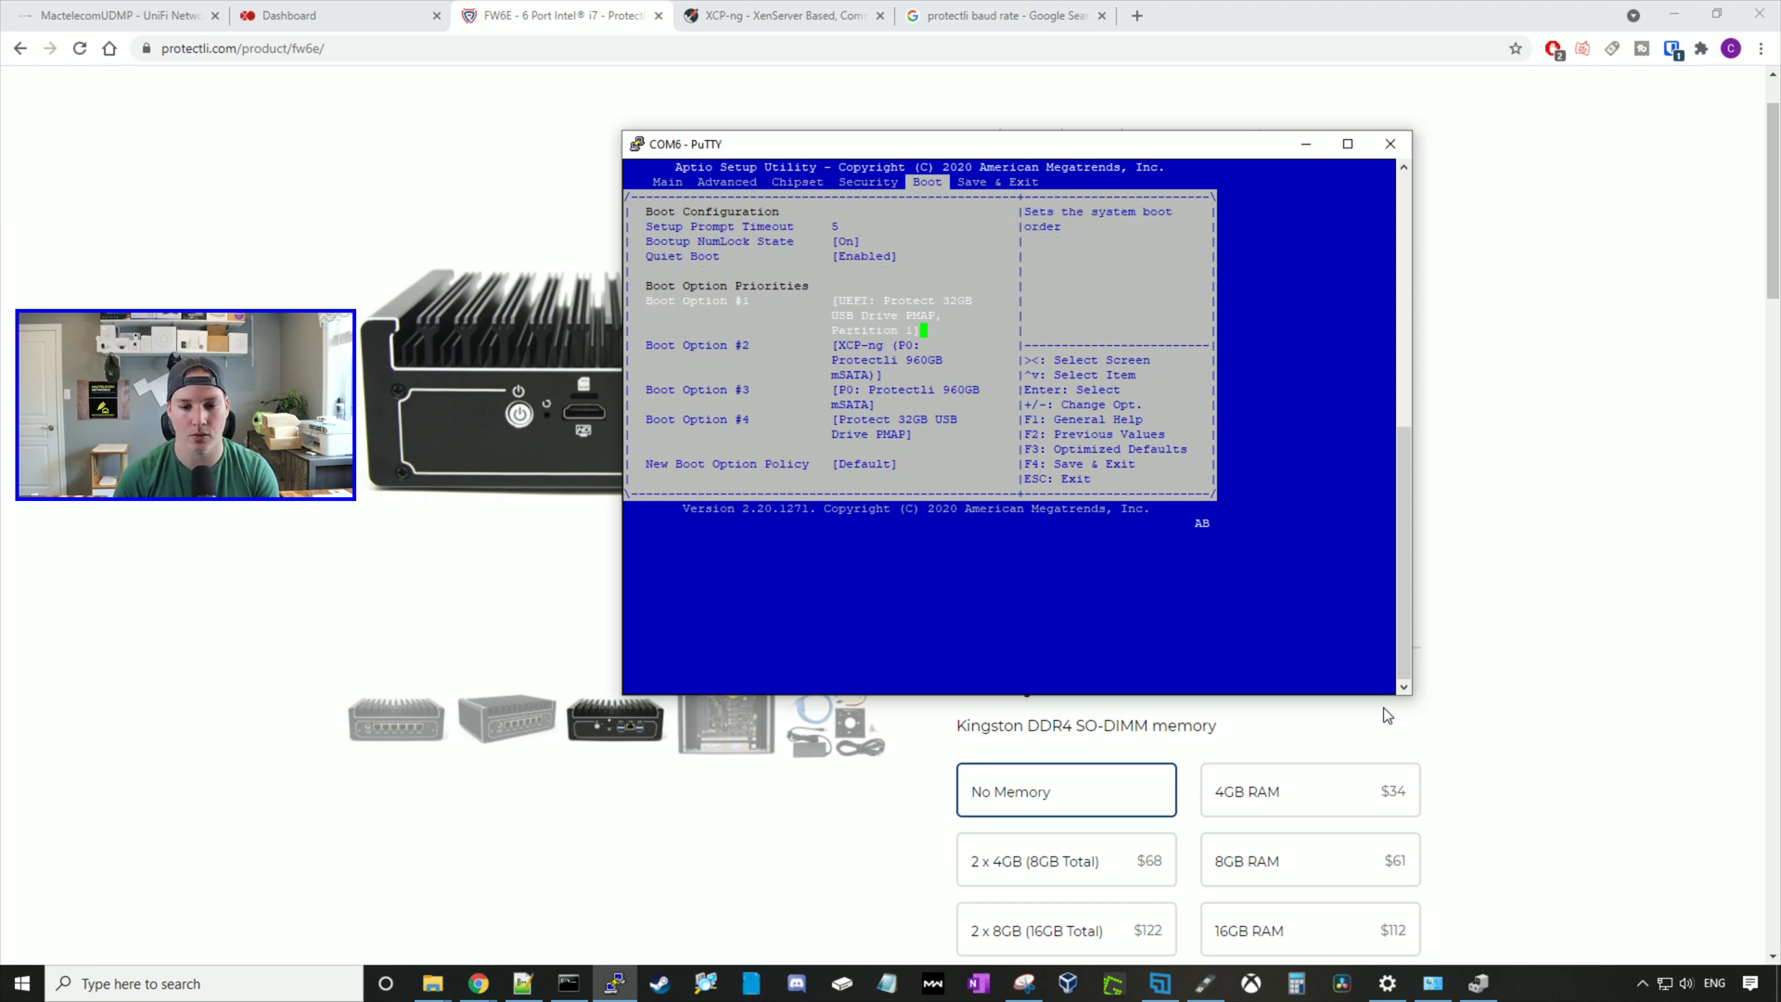
key(Return)
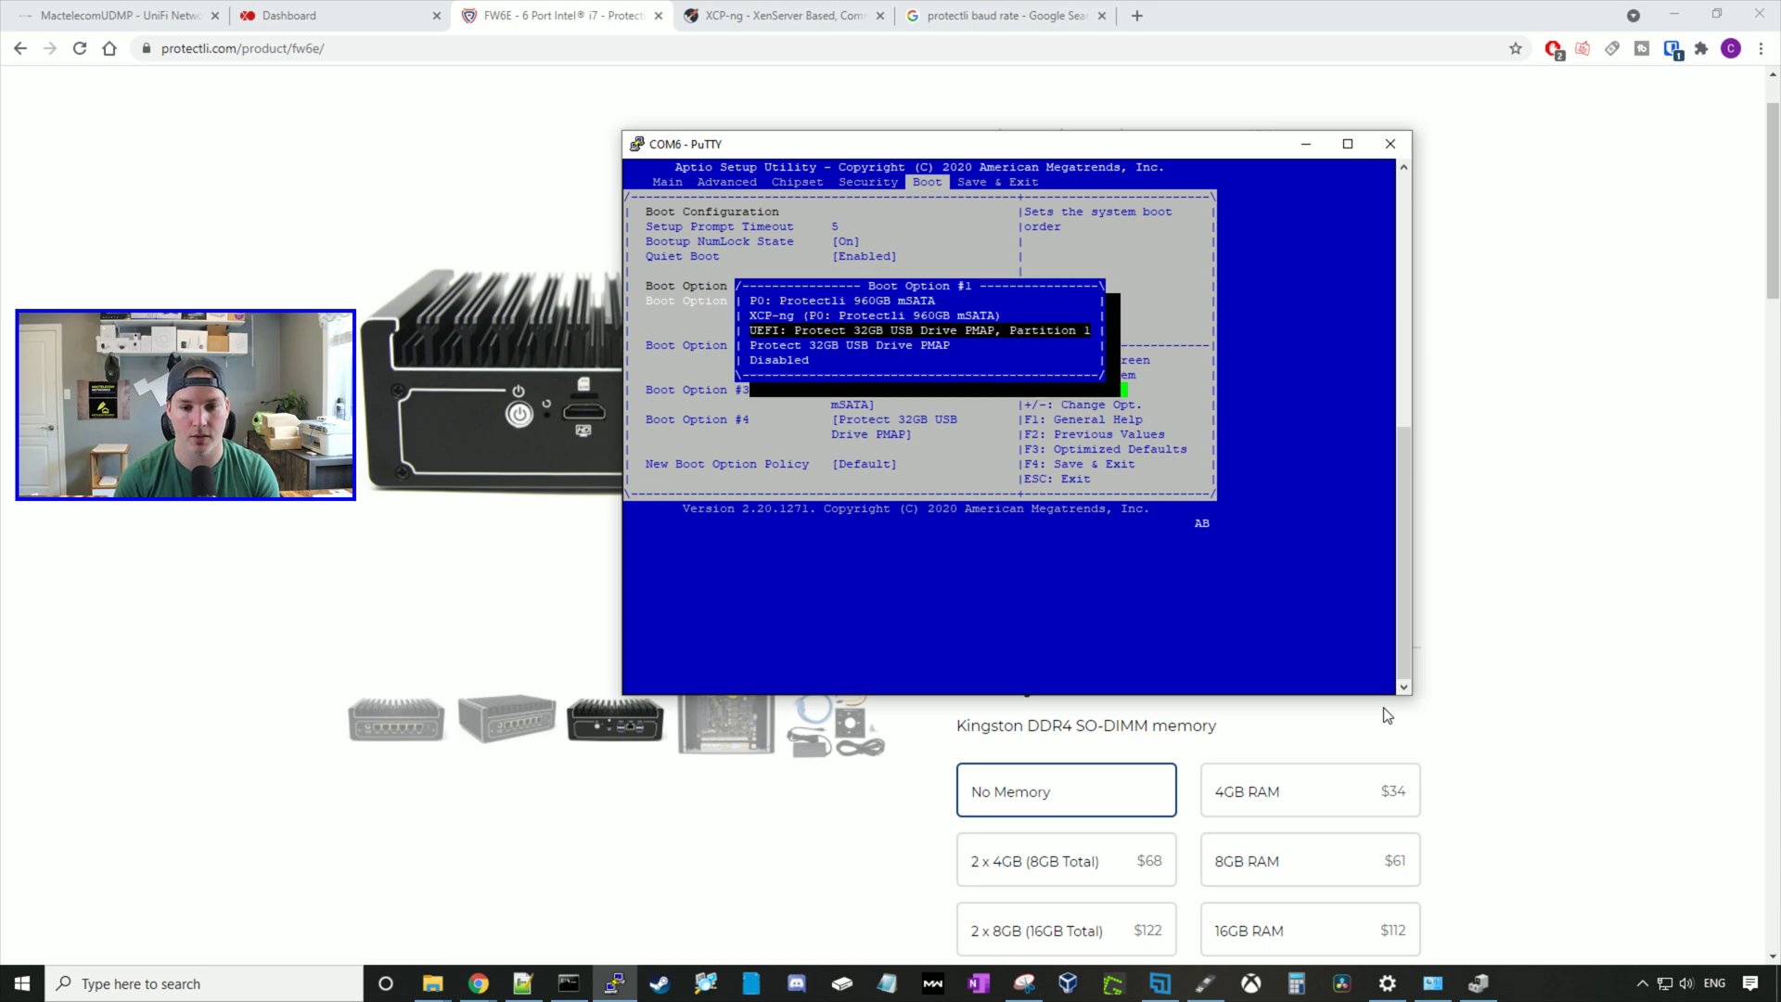
key(Down)
key(Up)
key(Up)
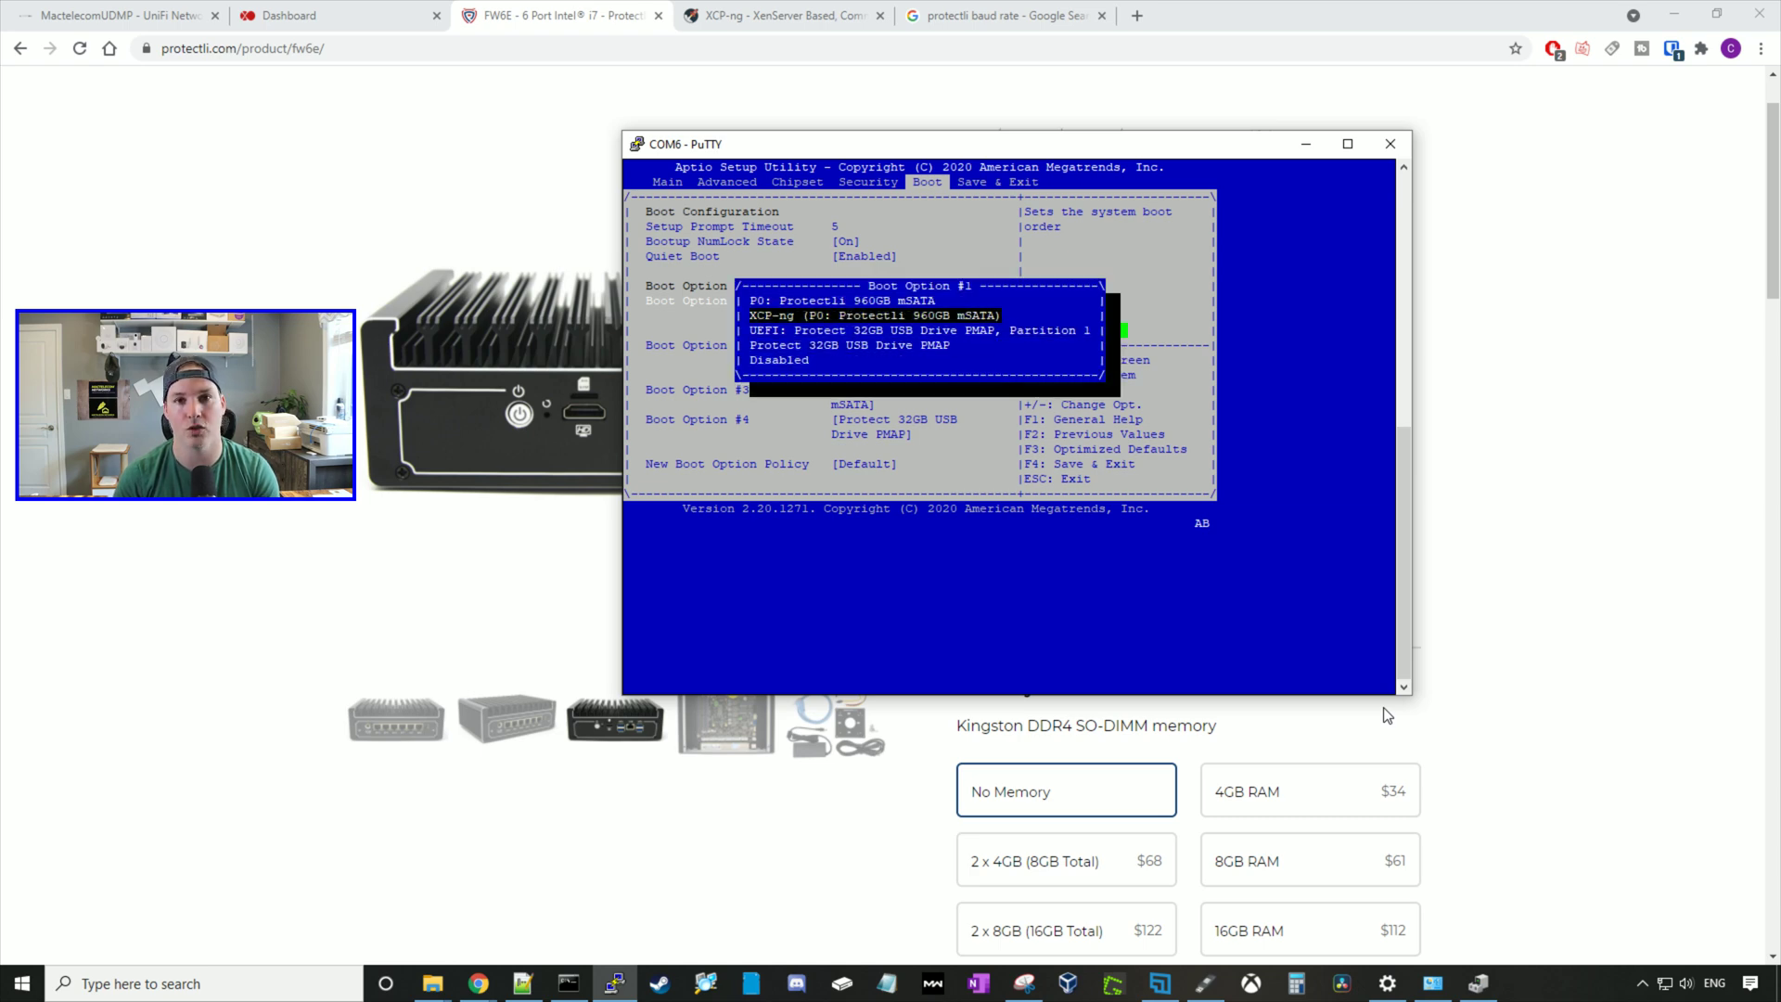
key(Down)
key(Escape)
Step: Quit the BIOS setup without saving so the Vault boots from the USB installer
key(Escape)
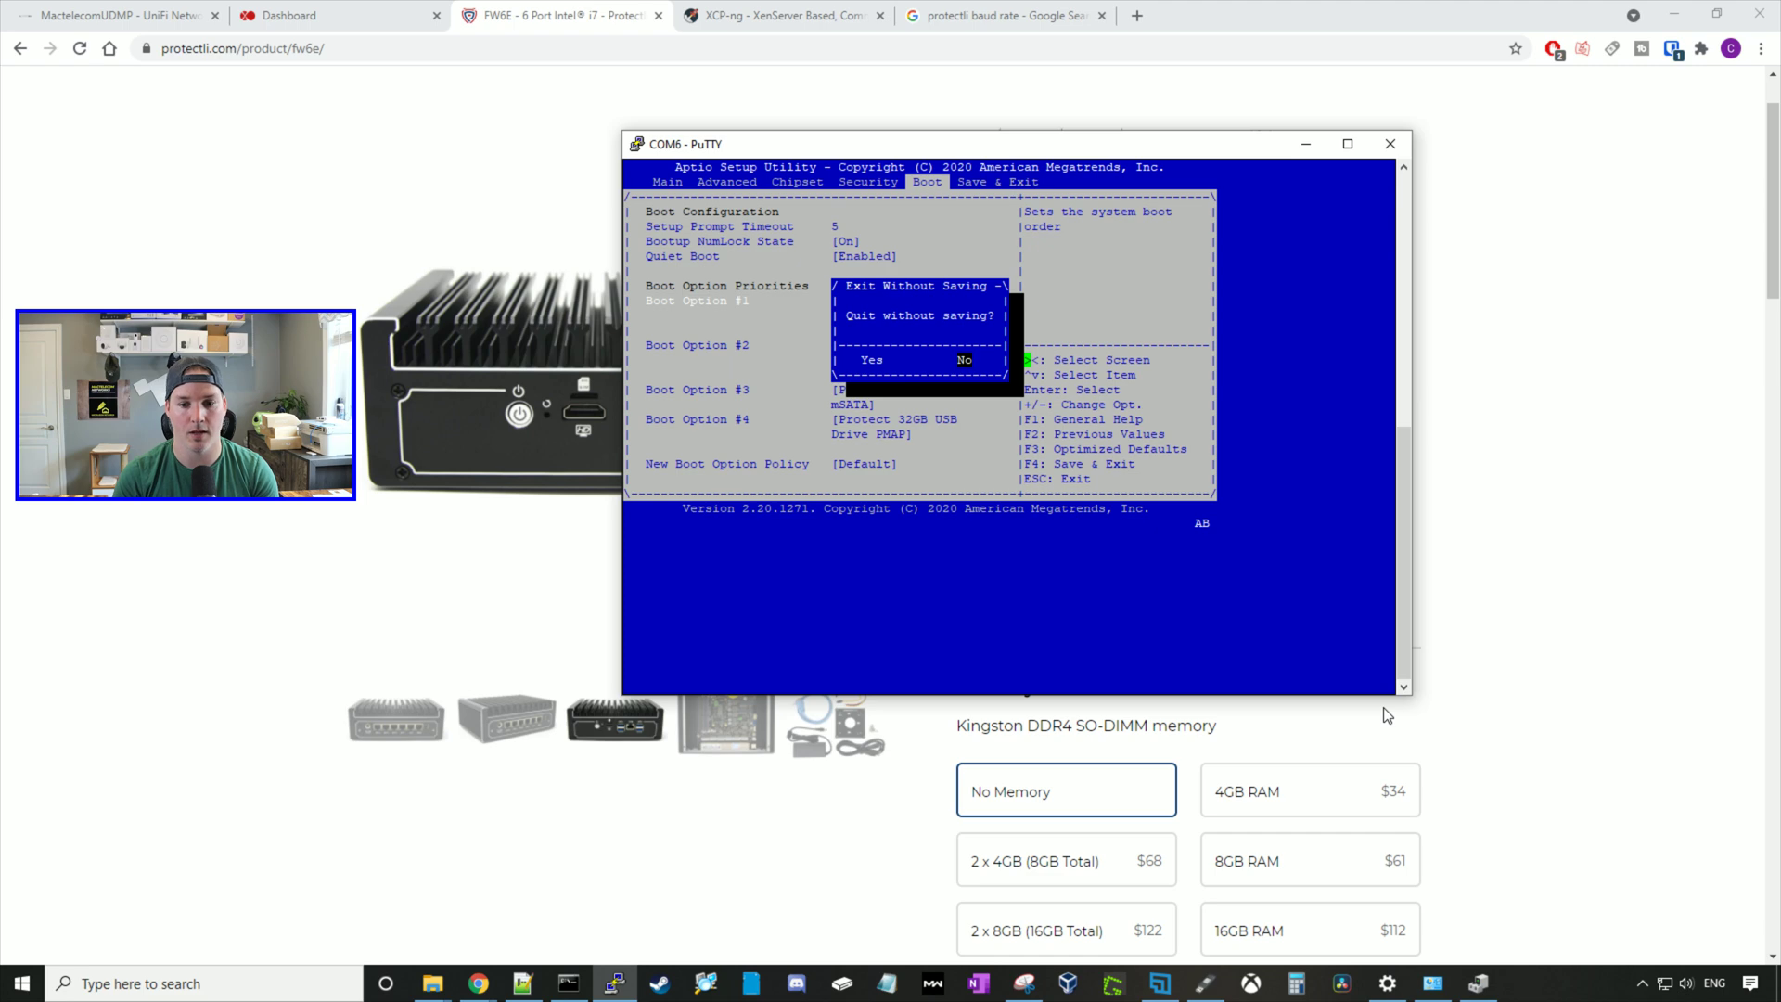
key(Left)
key(Return)
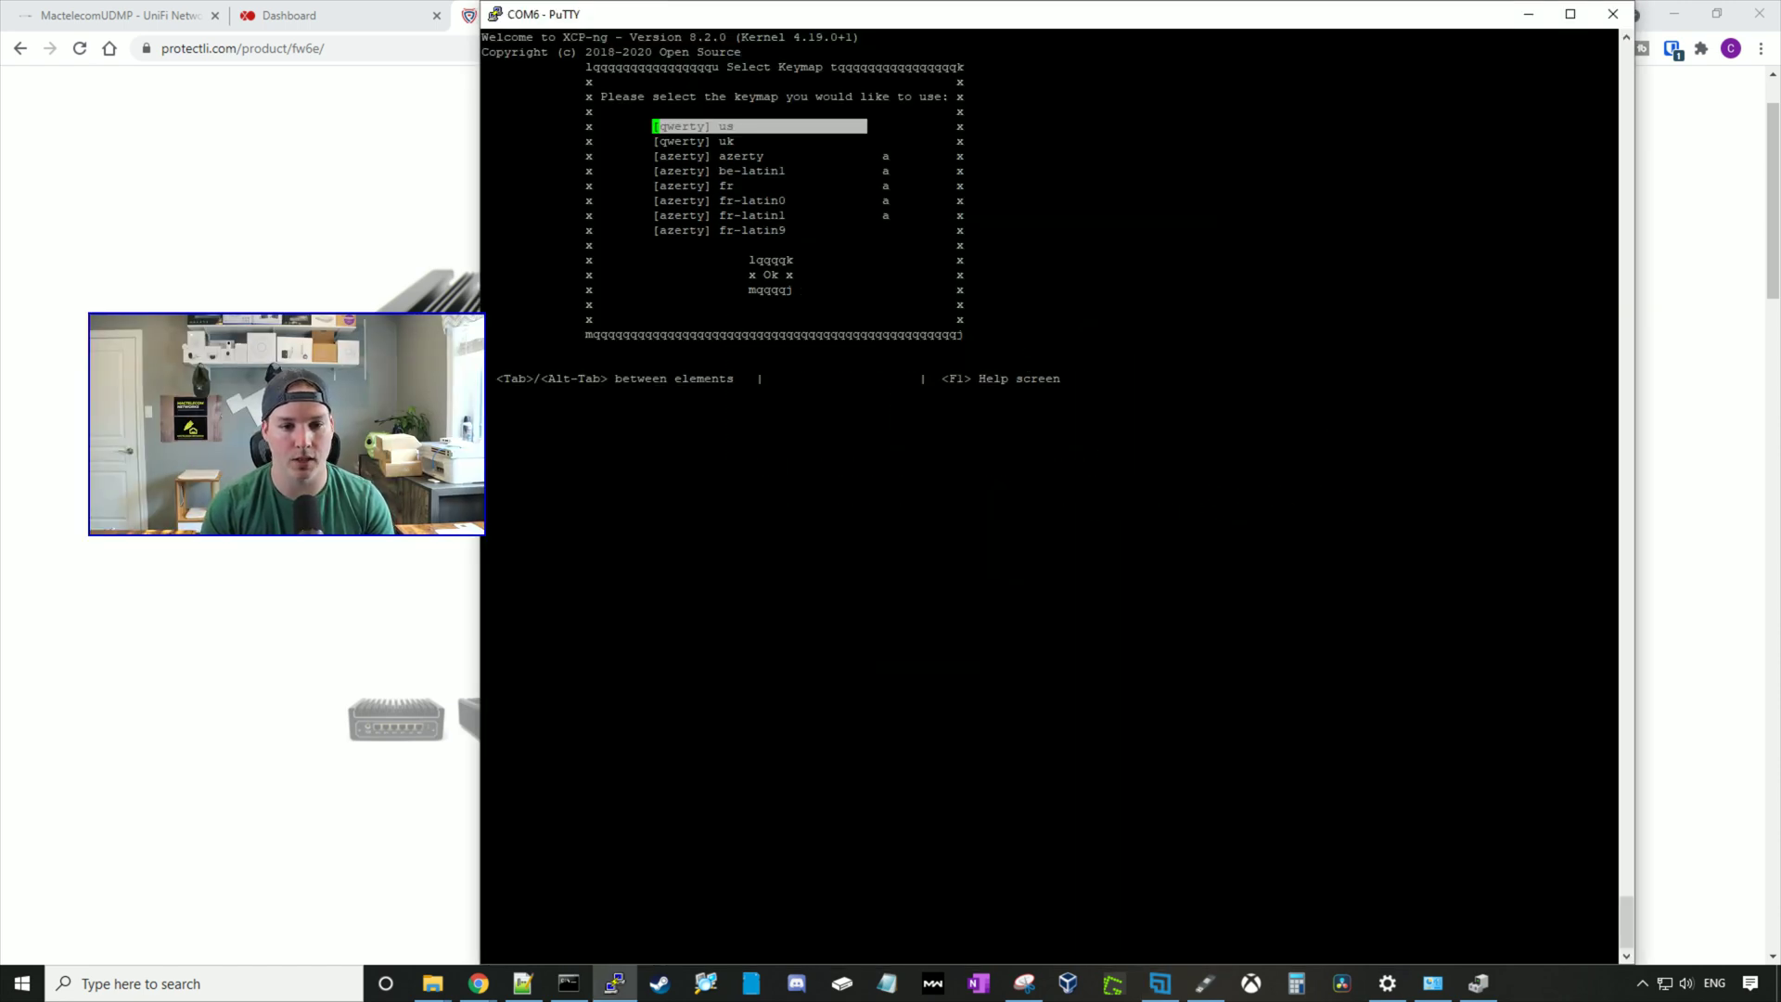
Step: Choose the [qwerty] us keymap and proceed through the XCP-ng setup introduction to accept the EULA
key(Return)
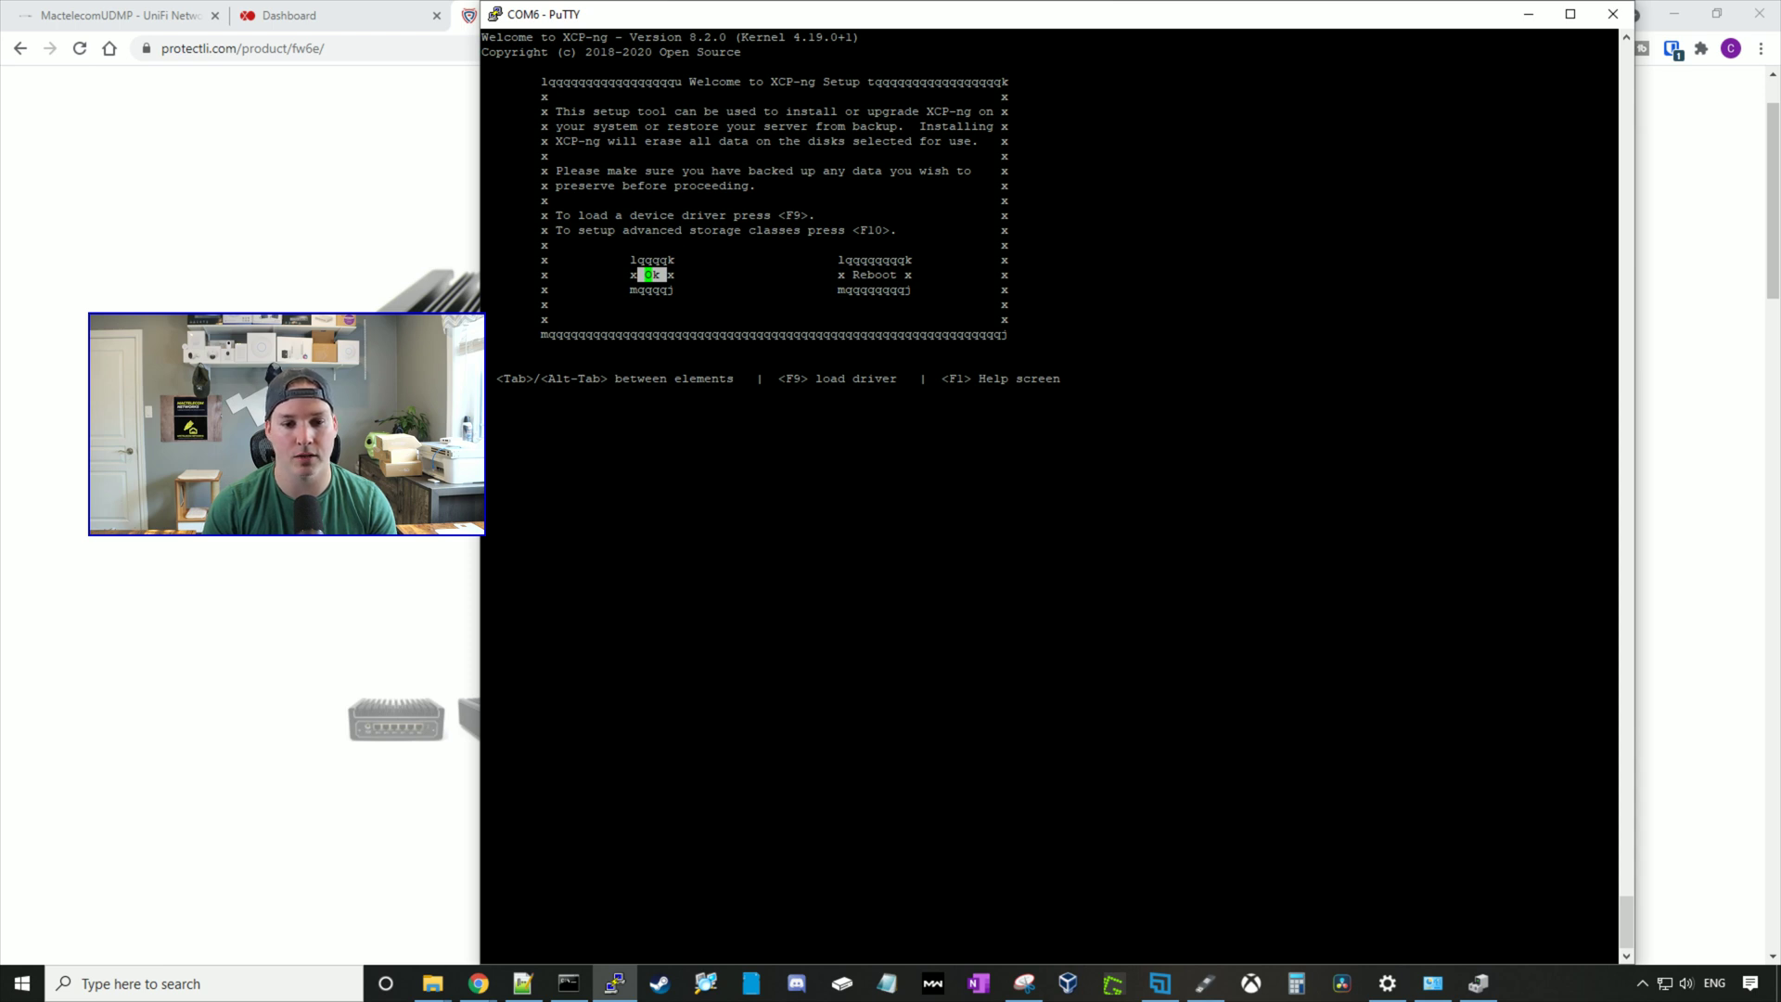
key(Return)
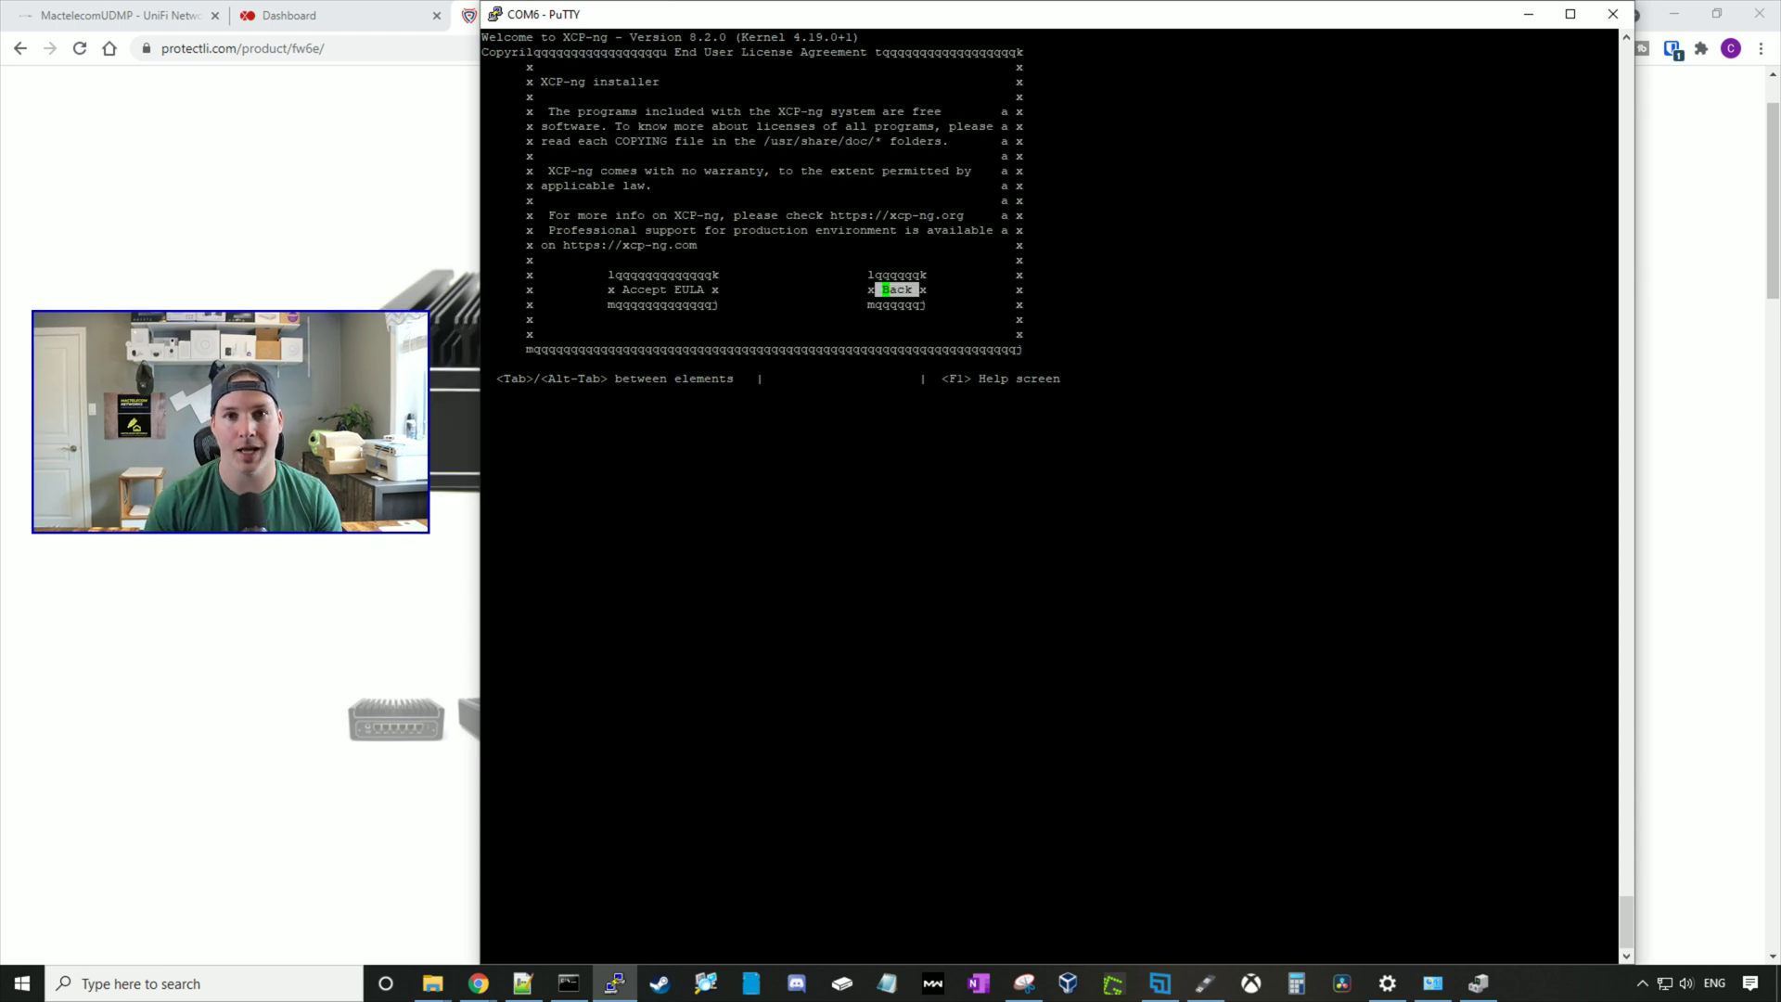
key(Tab)
key(Return)
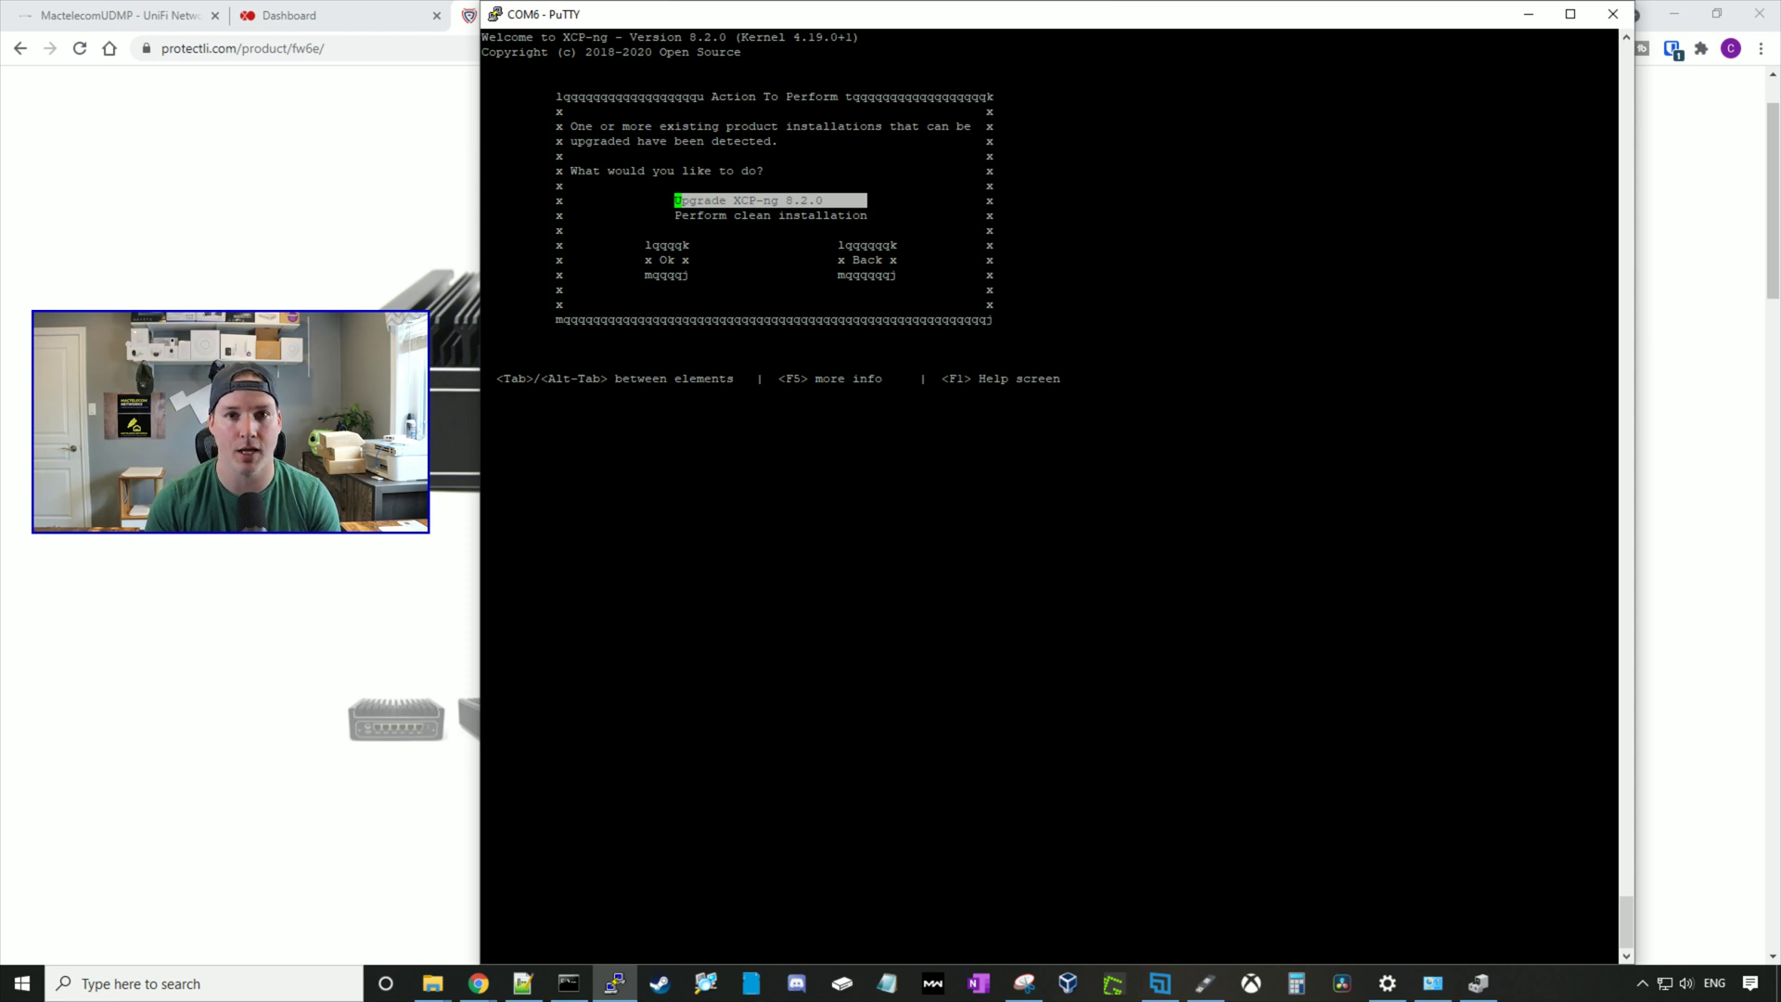
Step: Choose to upgrade XCP-ng 8.2.0 and agree to the backup of the existing installation
key(Return)
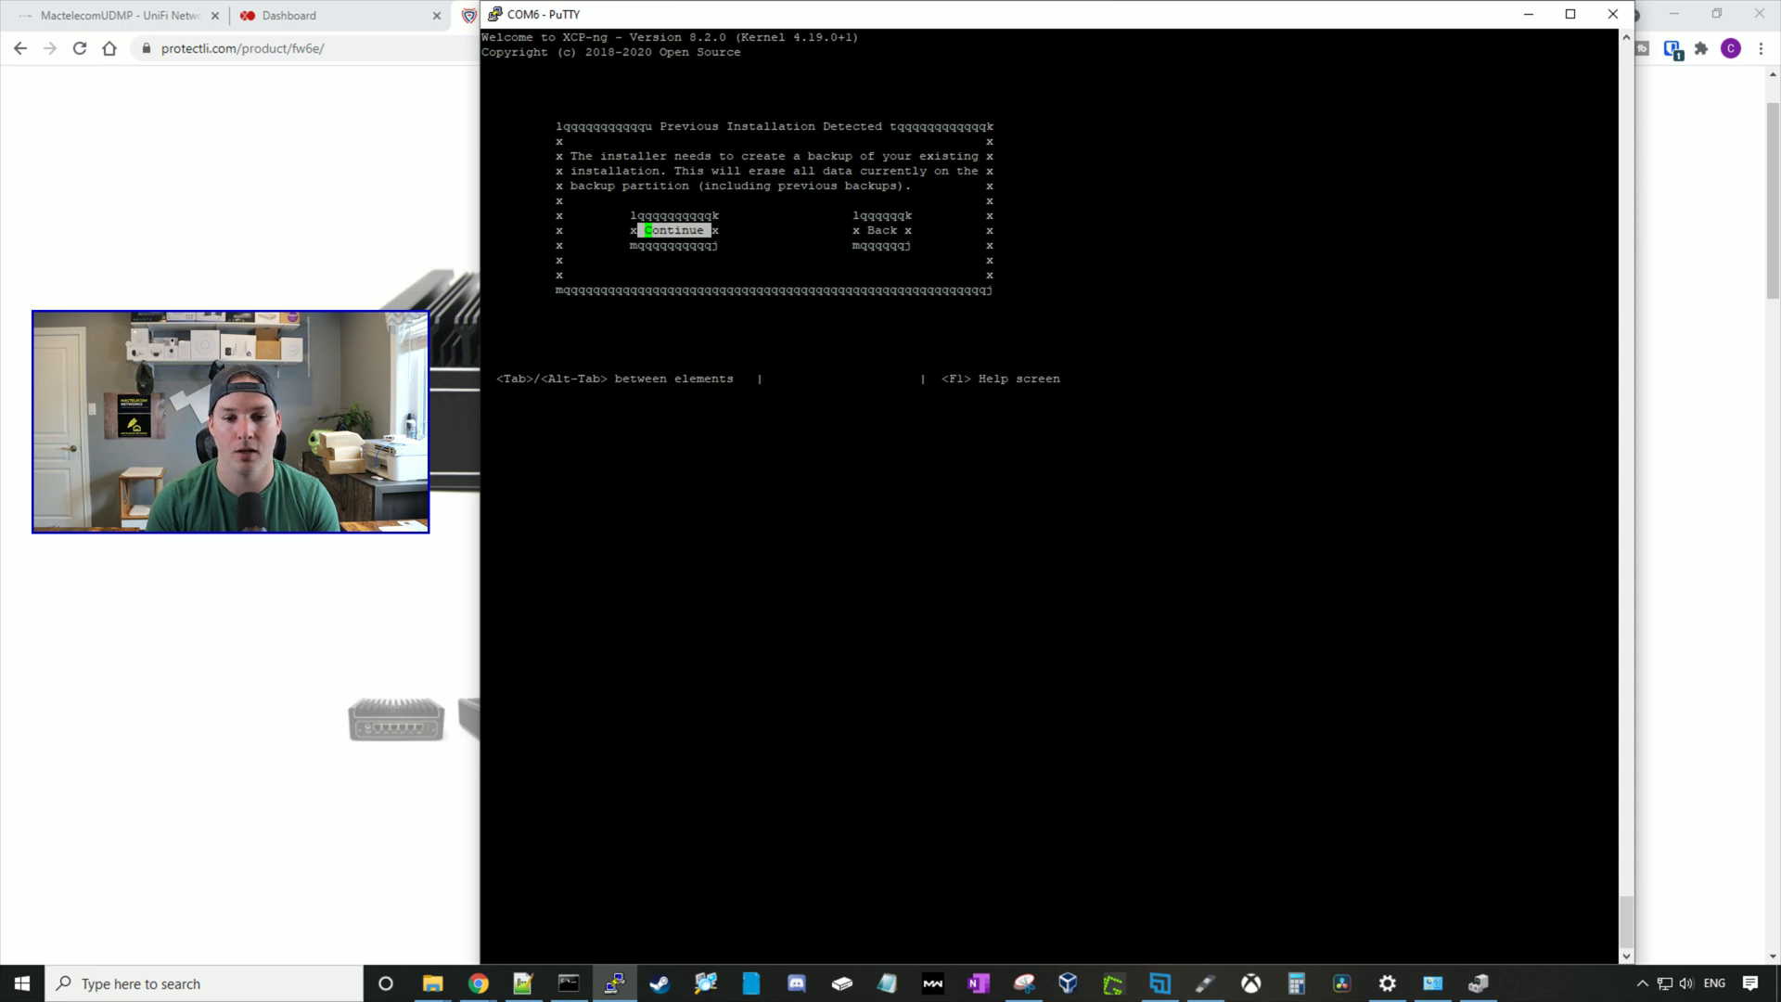
key(Return)
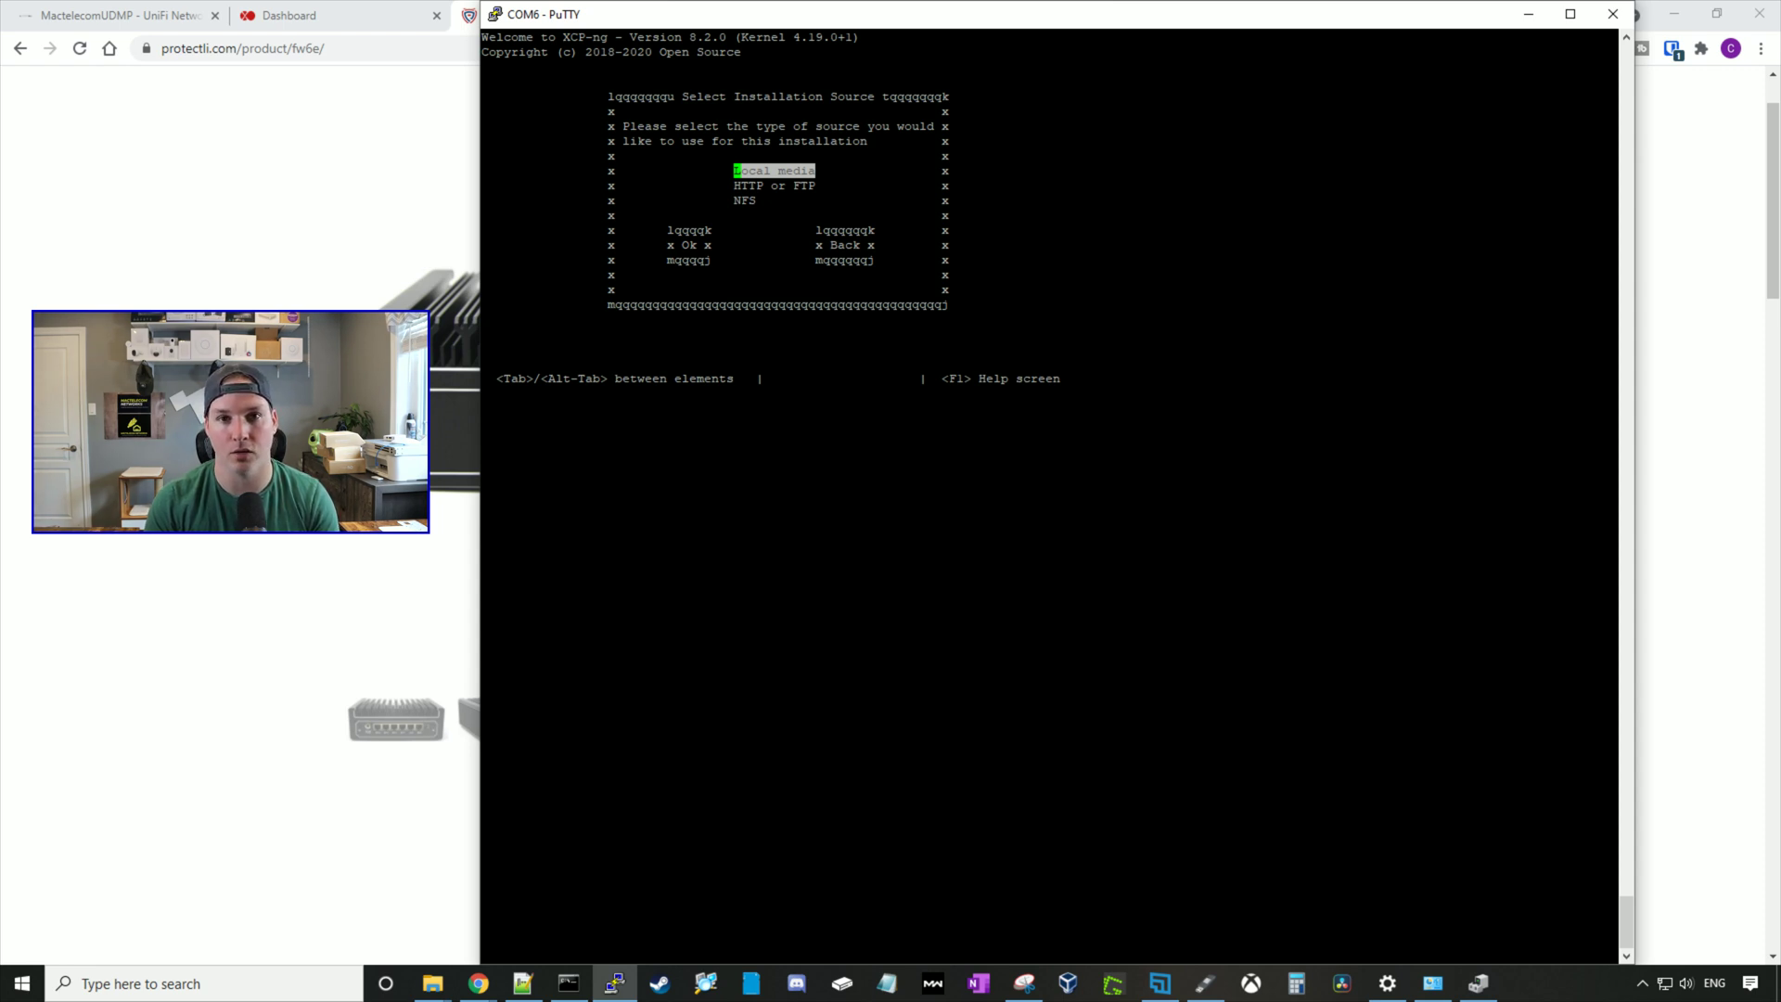
Step: Install XCP-ng from local media after verifying the installation source
key(Return)
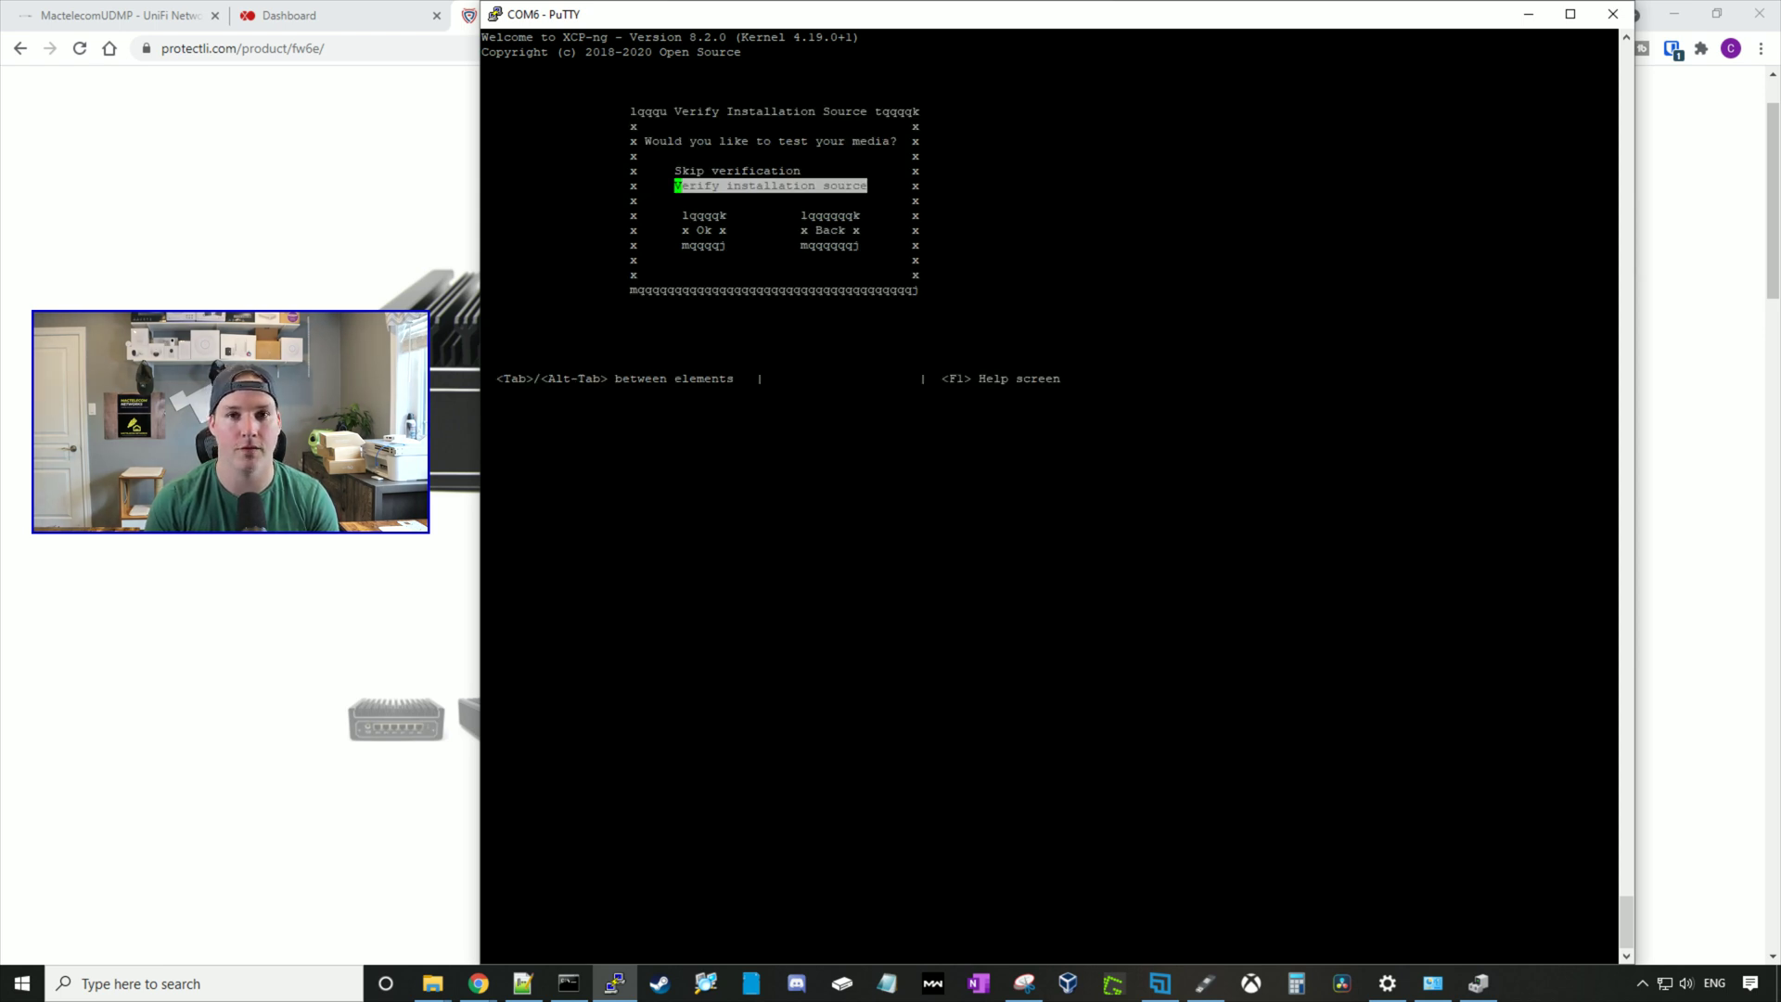
key(Return)
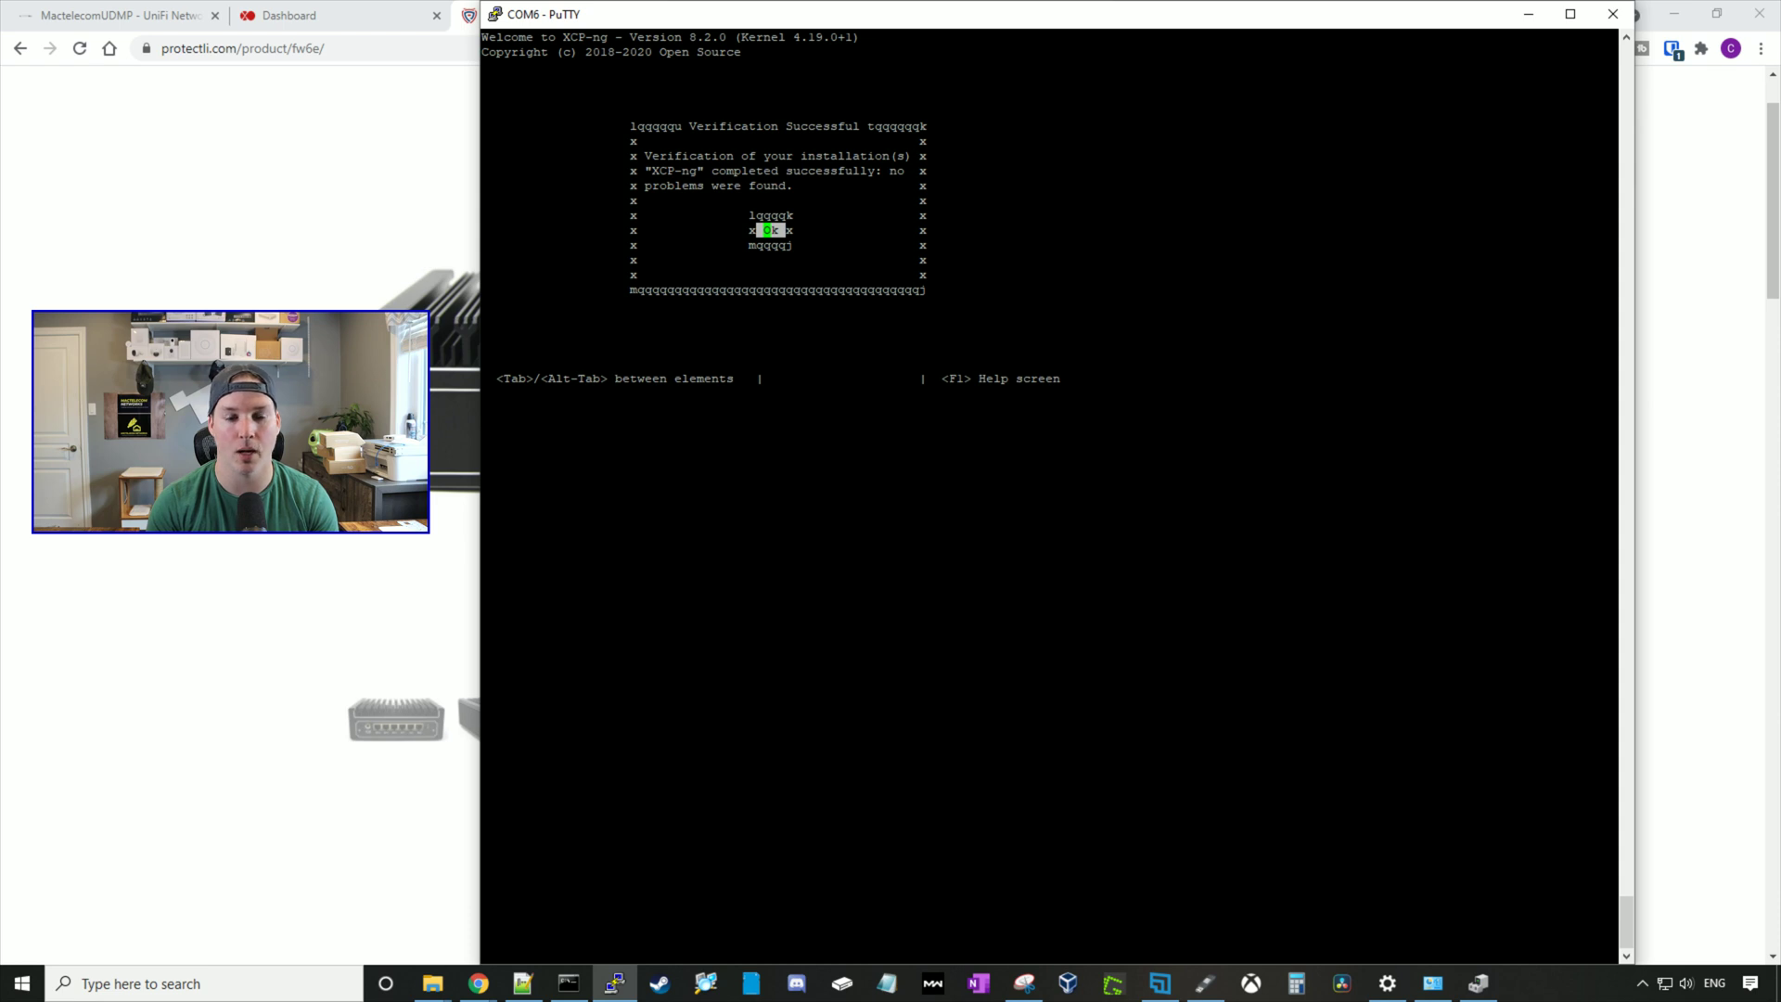
key(Return)
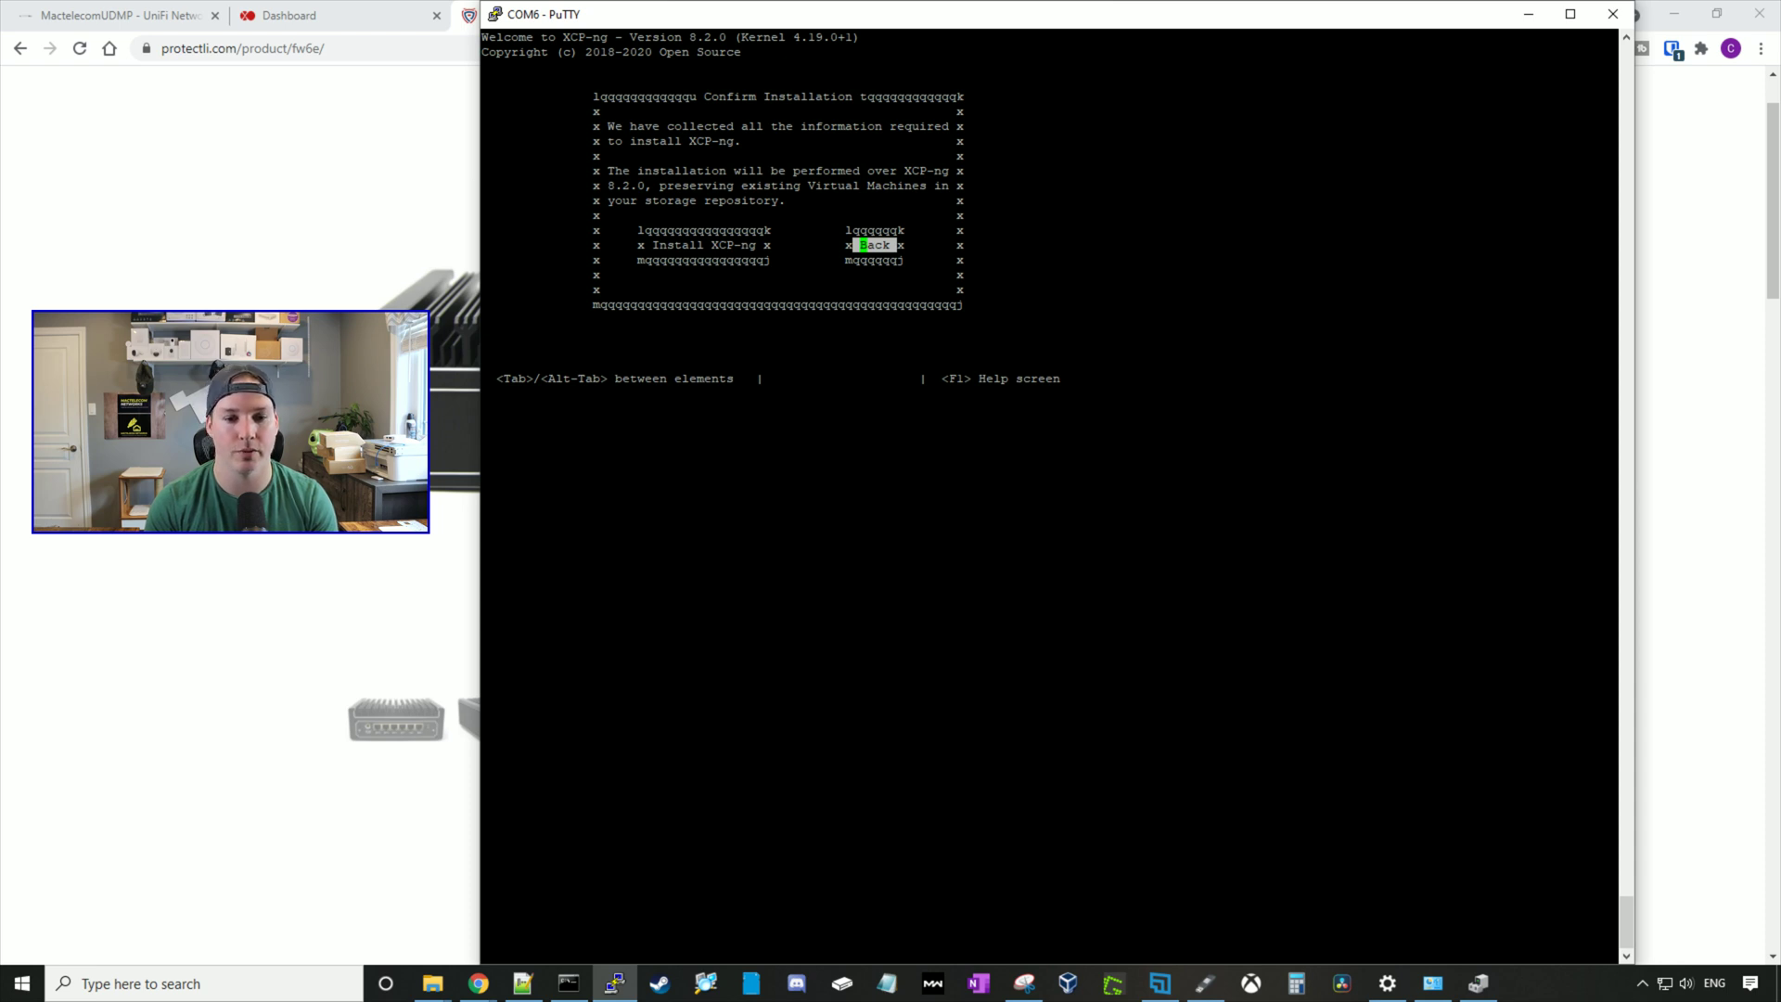
key(Tab)
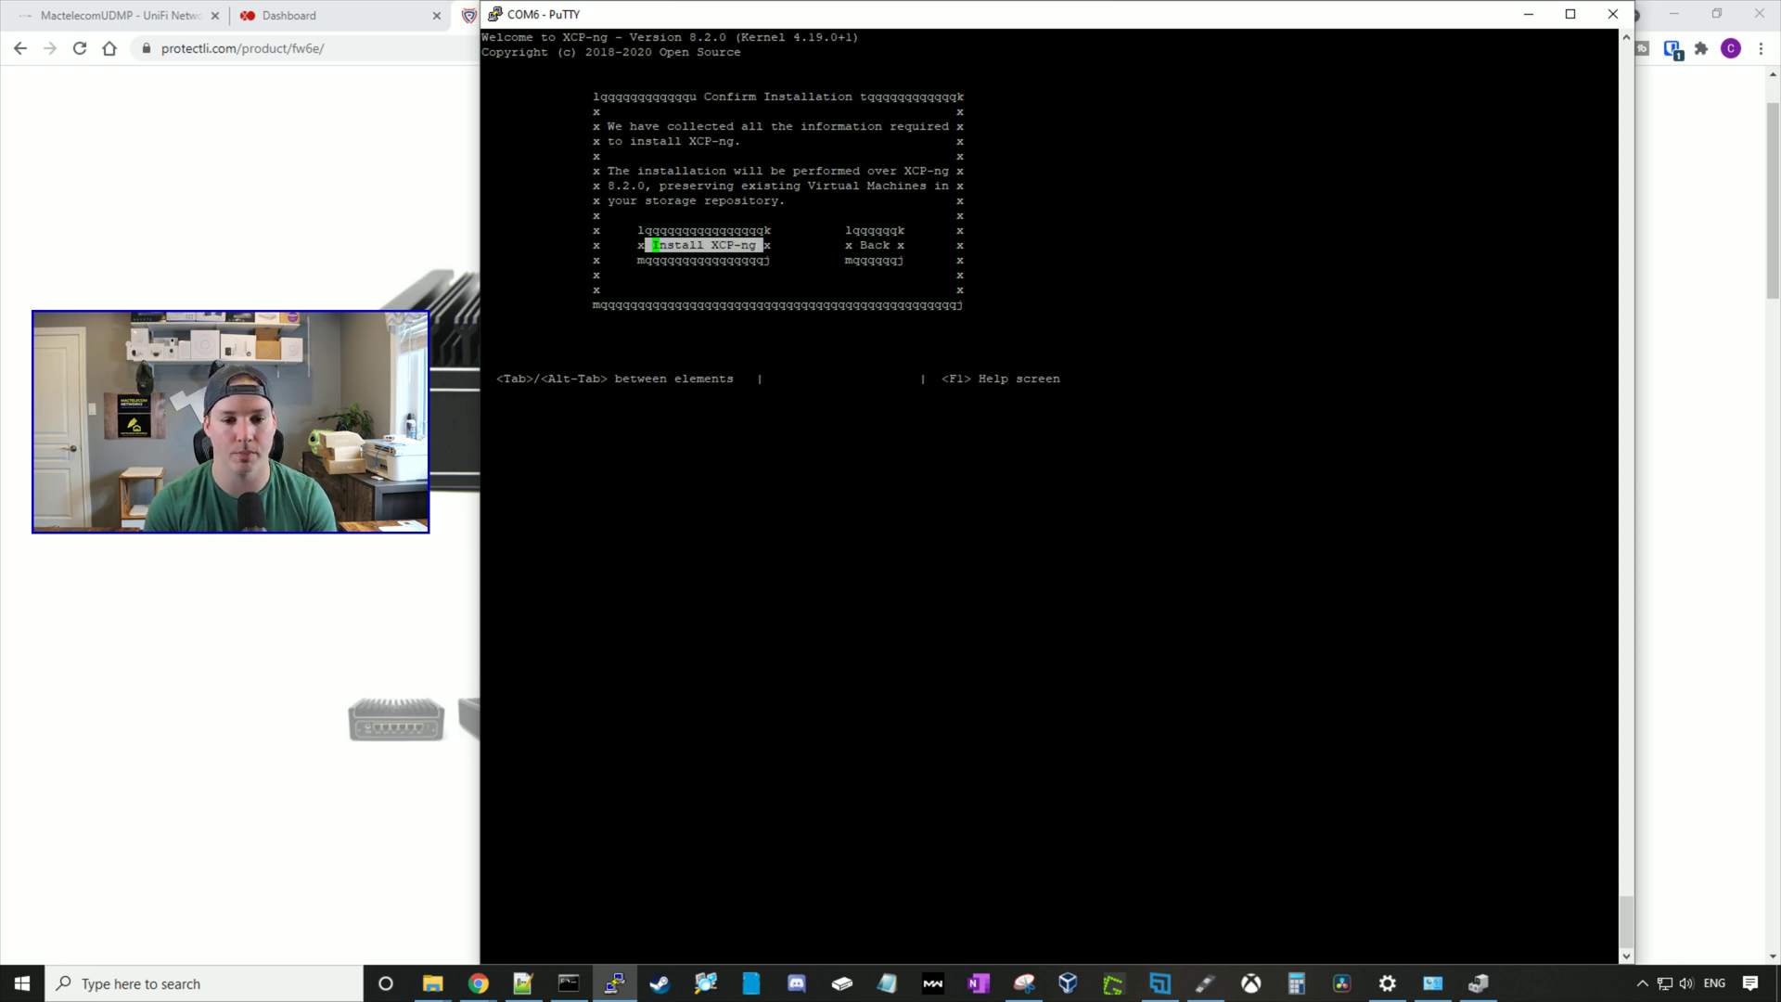
key(Return)
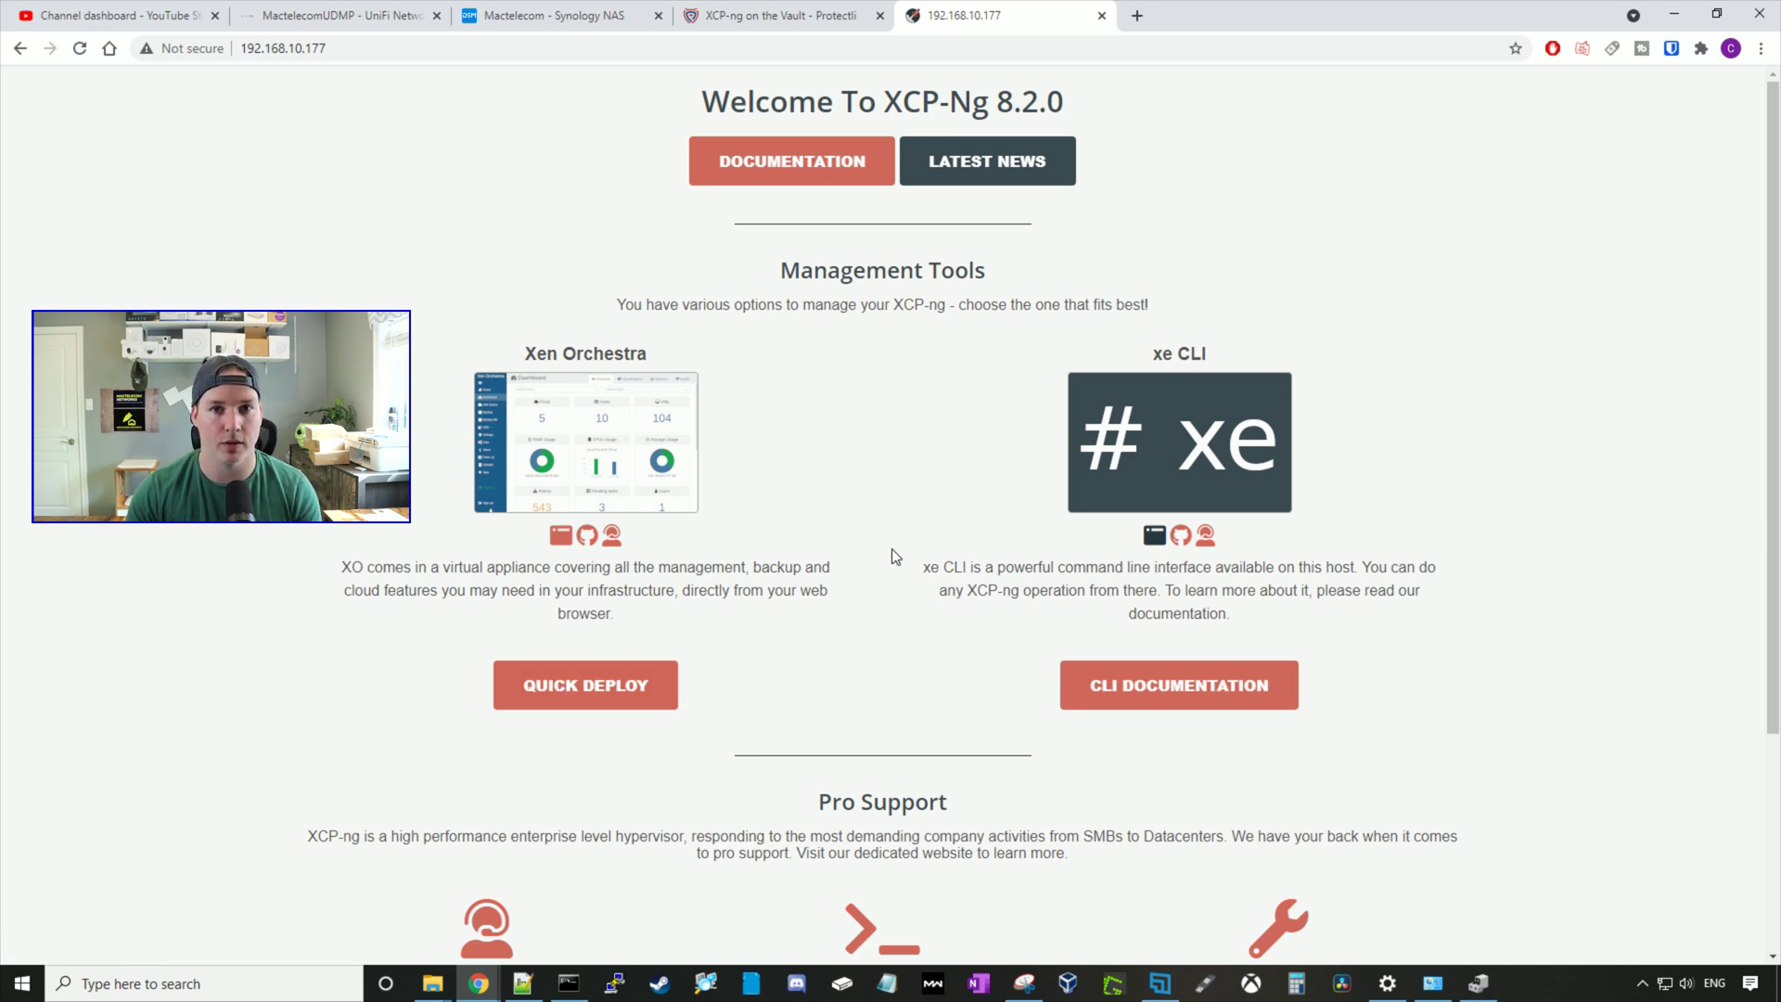
Step: Start the Xen Orchestra quick deploy and connect to the host as root with the host password
click(623, 688)
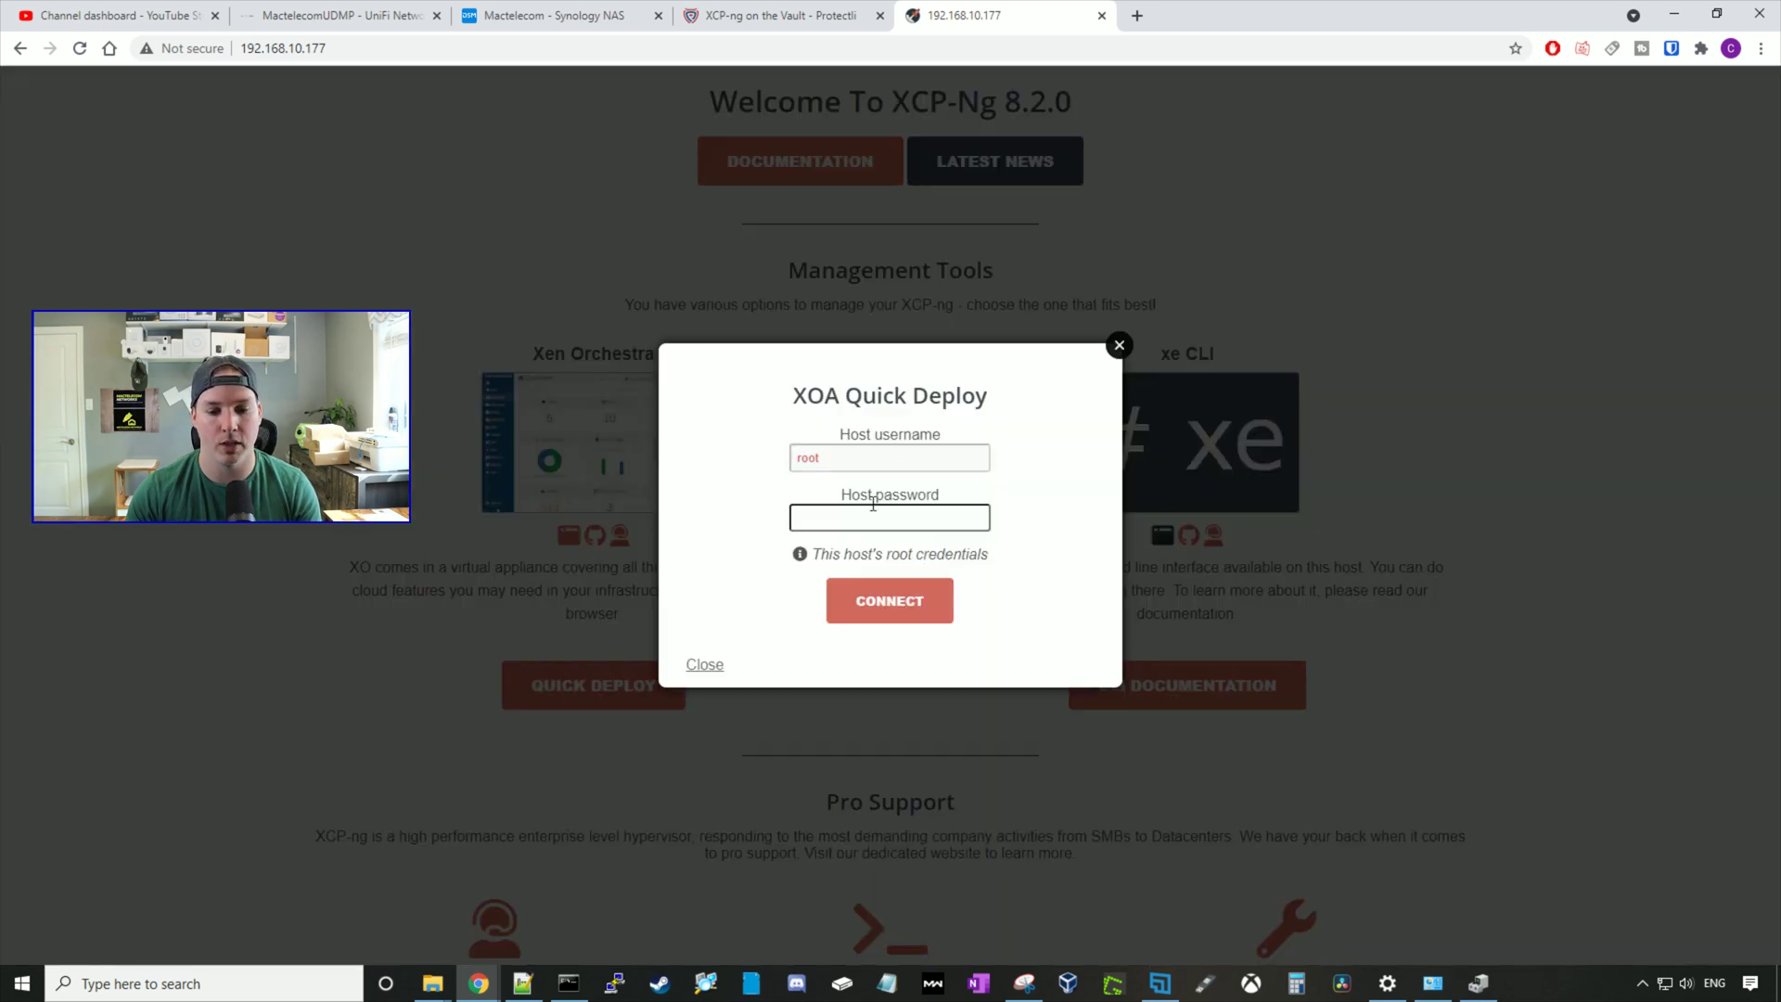
click(869, 522)
key(ctrl+v)
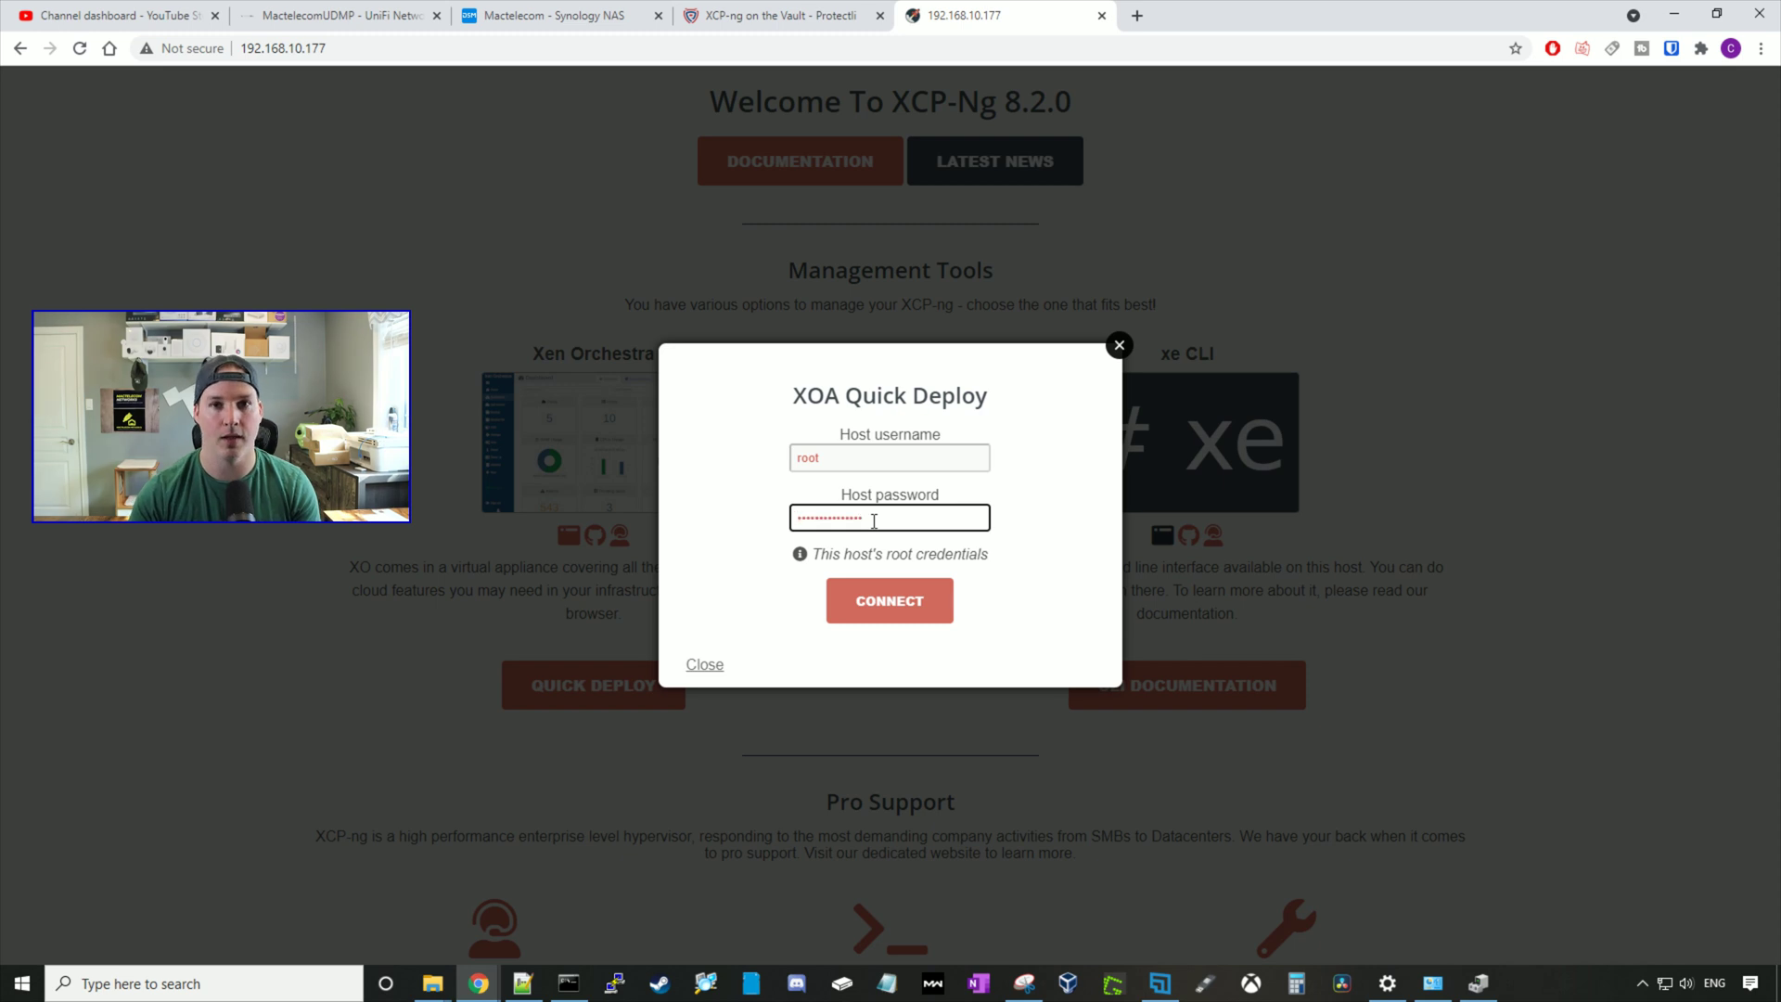
click(865, 620)
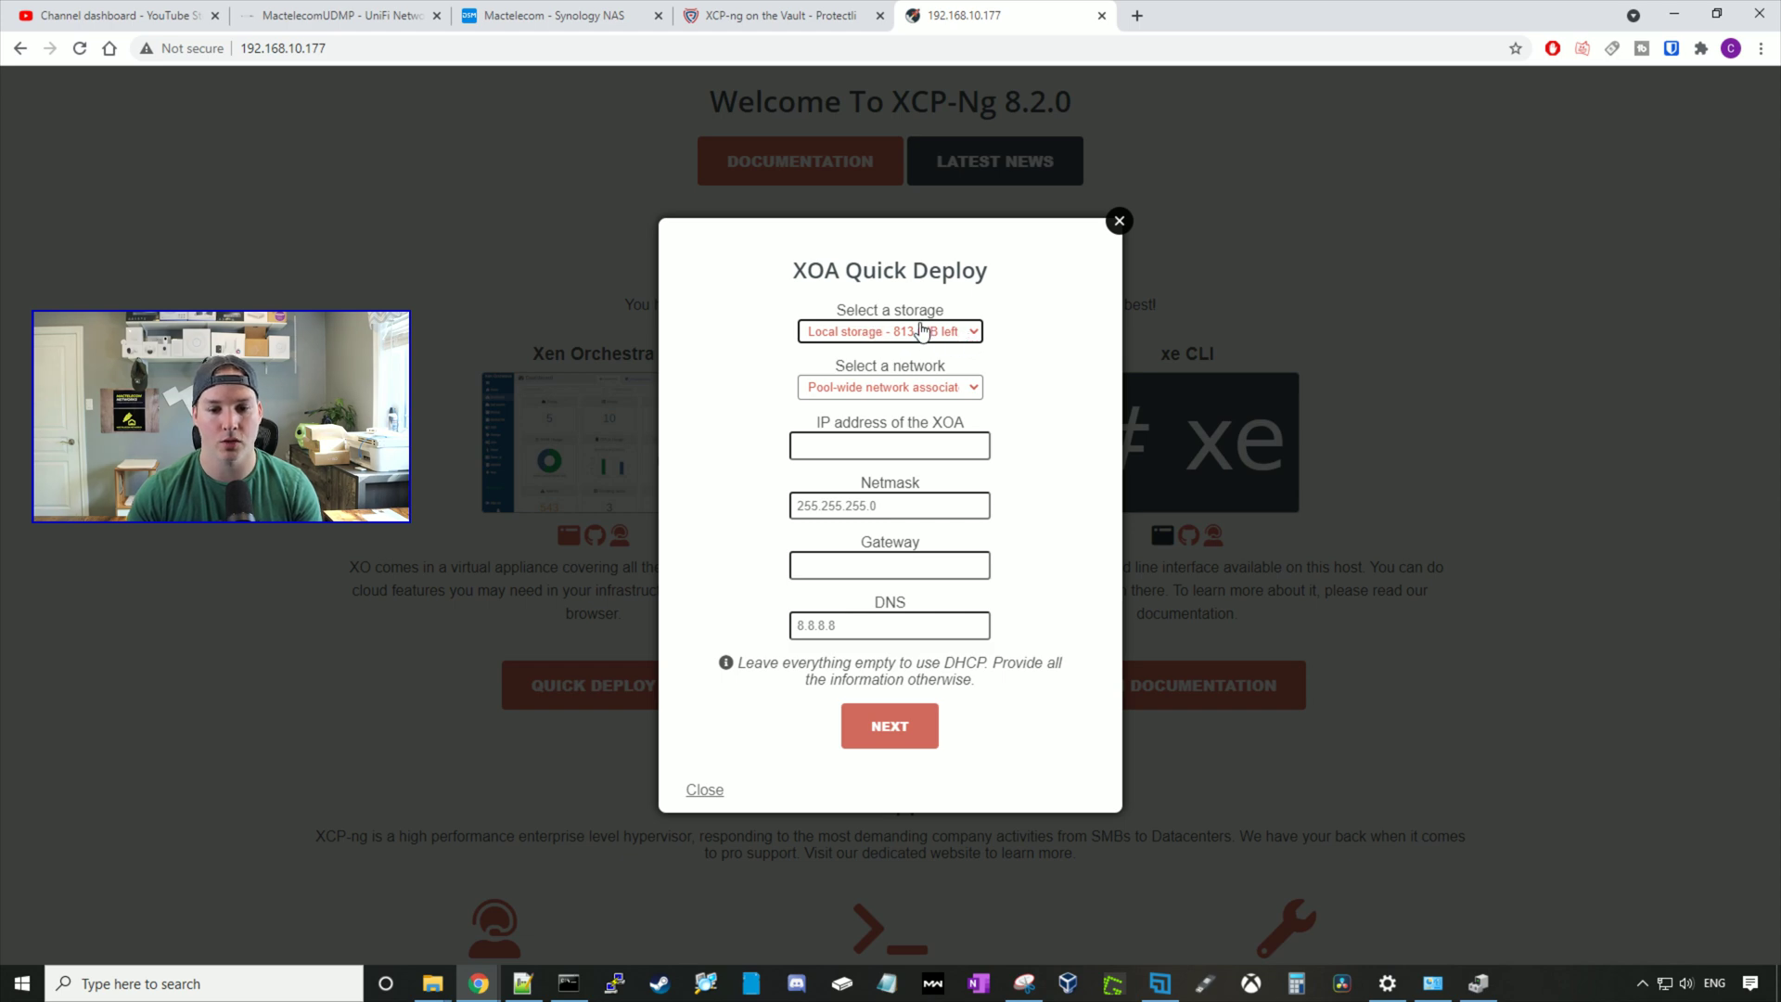
Step: Deploy XOA to local storage on the pool-wide network associated with eth0, leaving the IP settings empty for DHCP
click(931, 334)
click(936, 336)
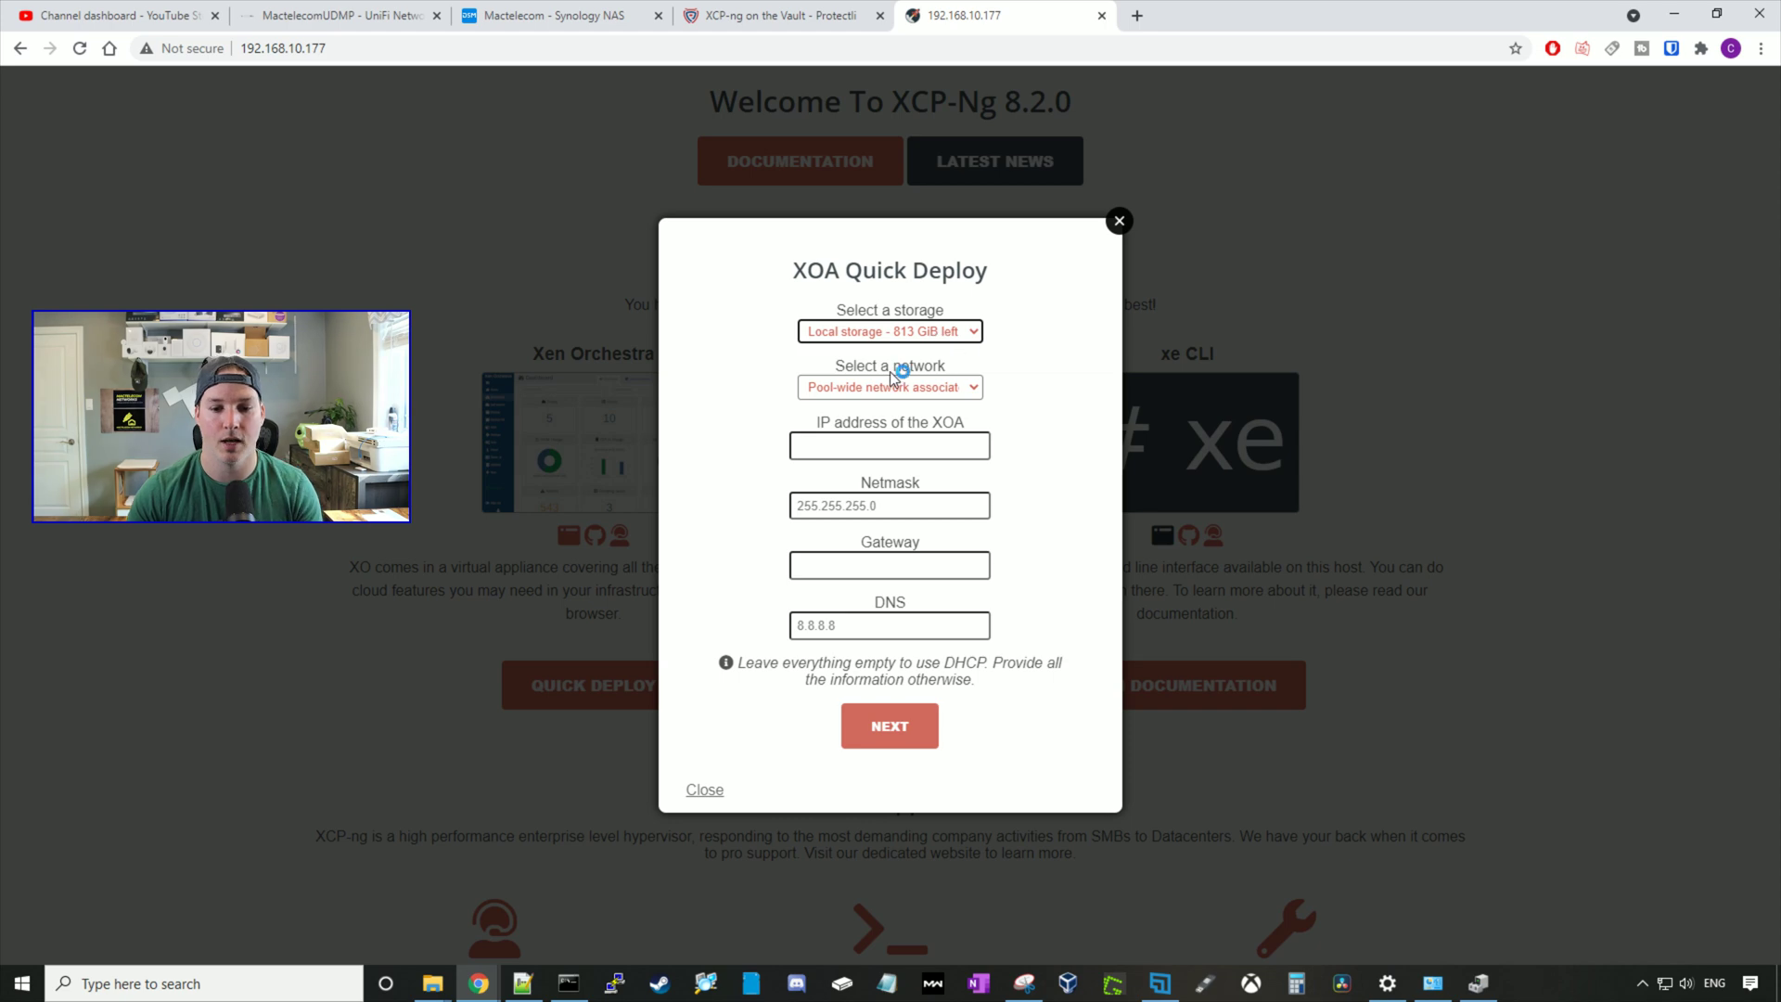
click(945, 389)
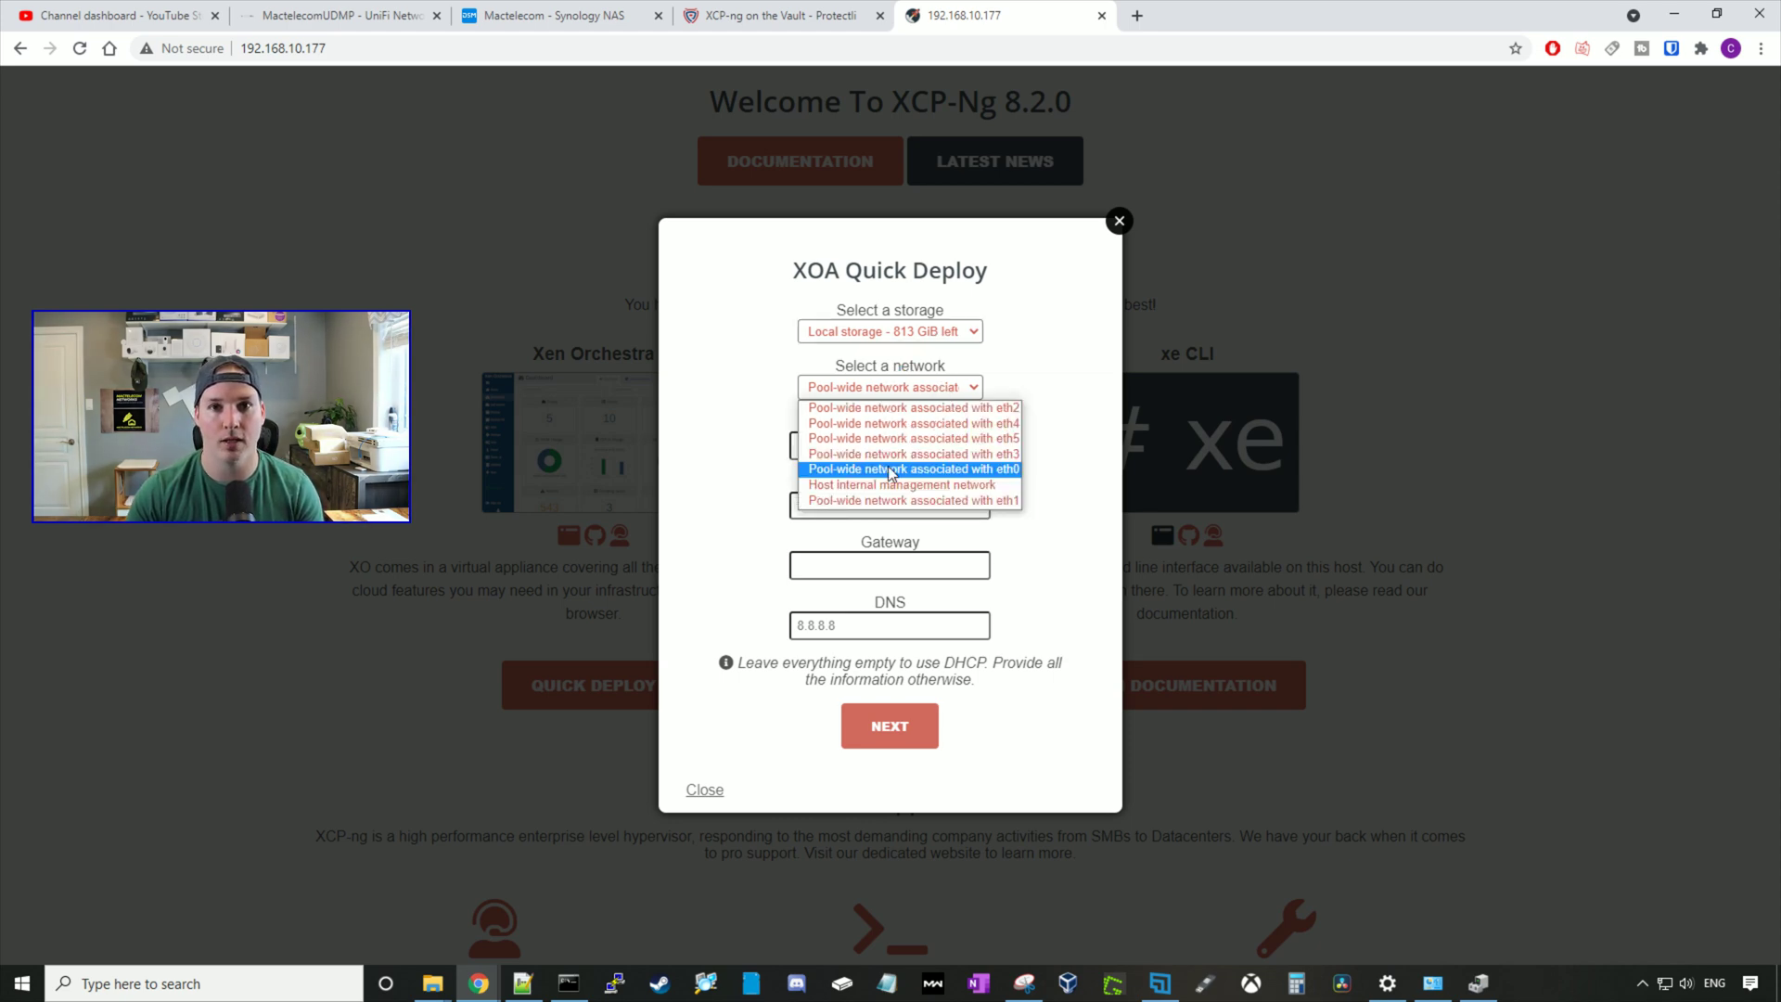
click(999, 471)
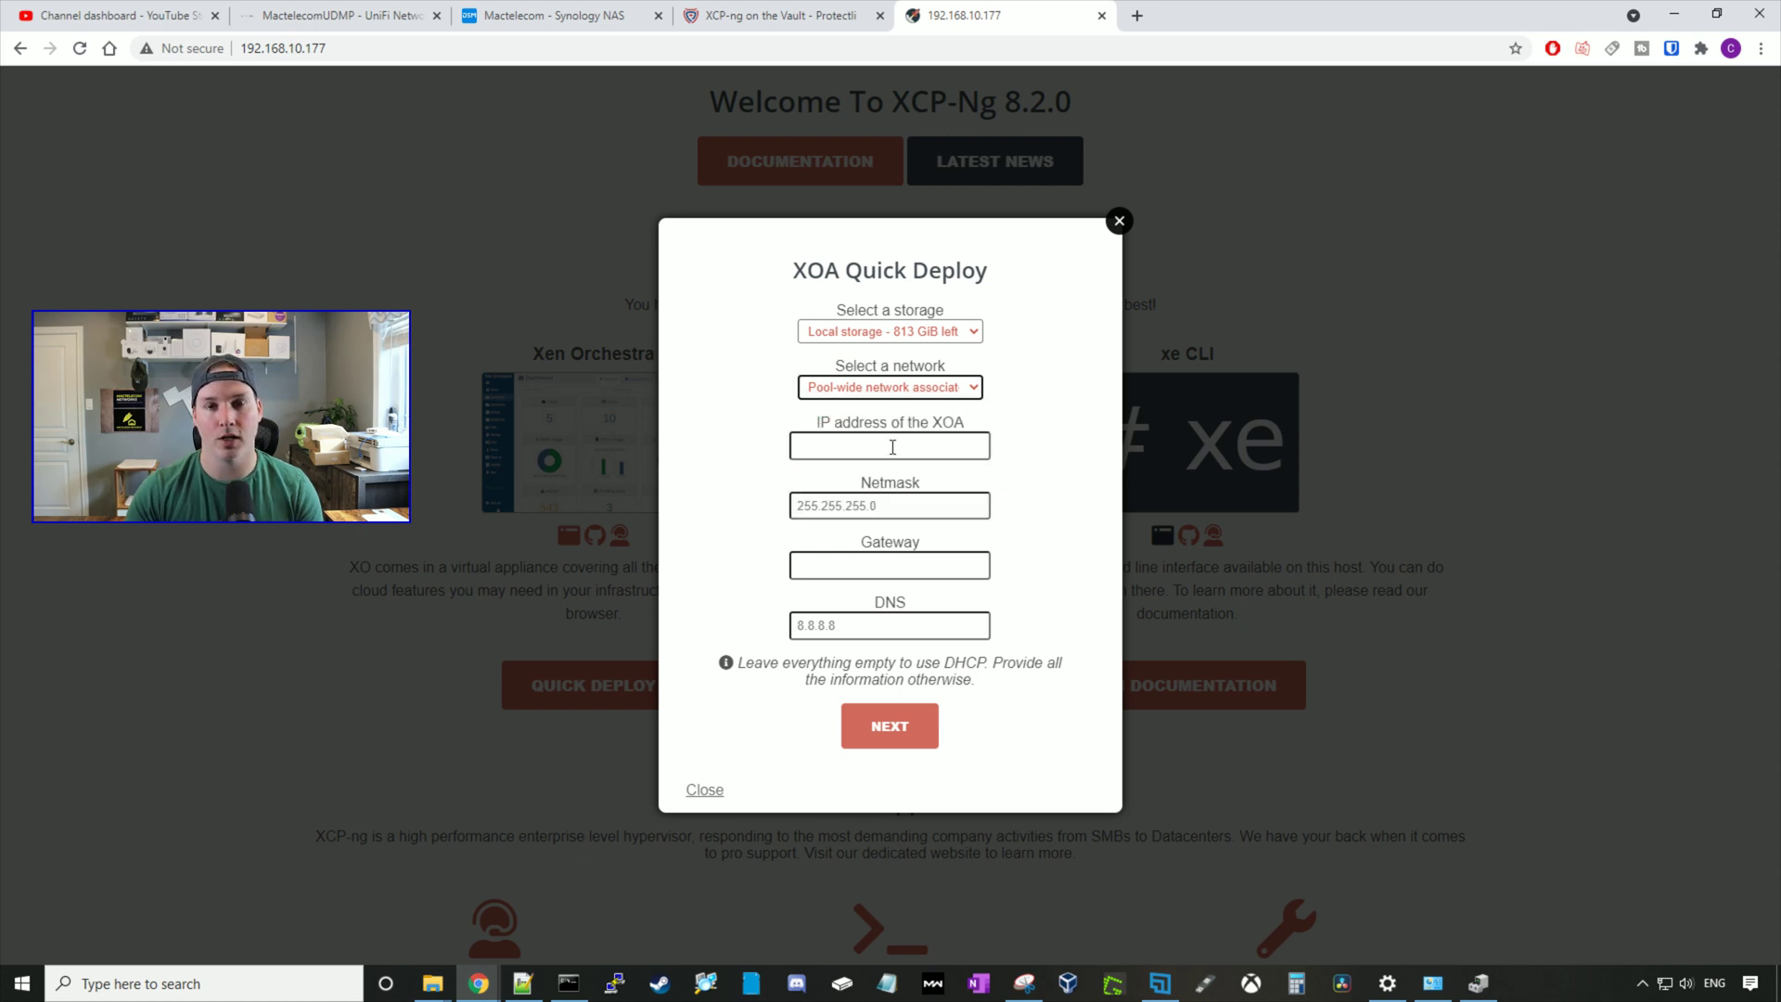
click(921, 731)
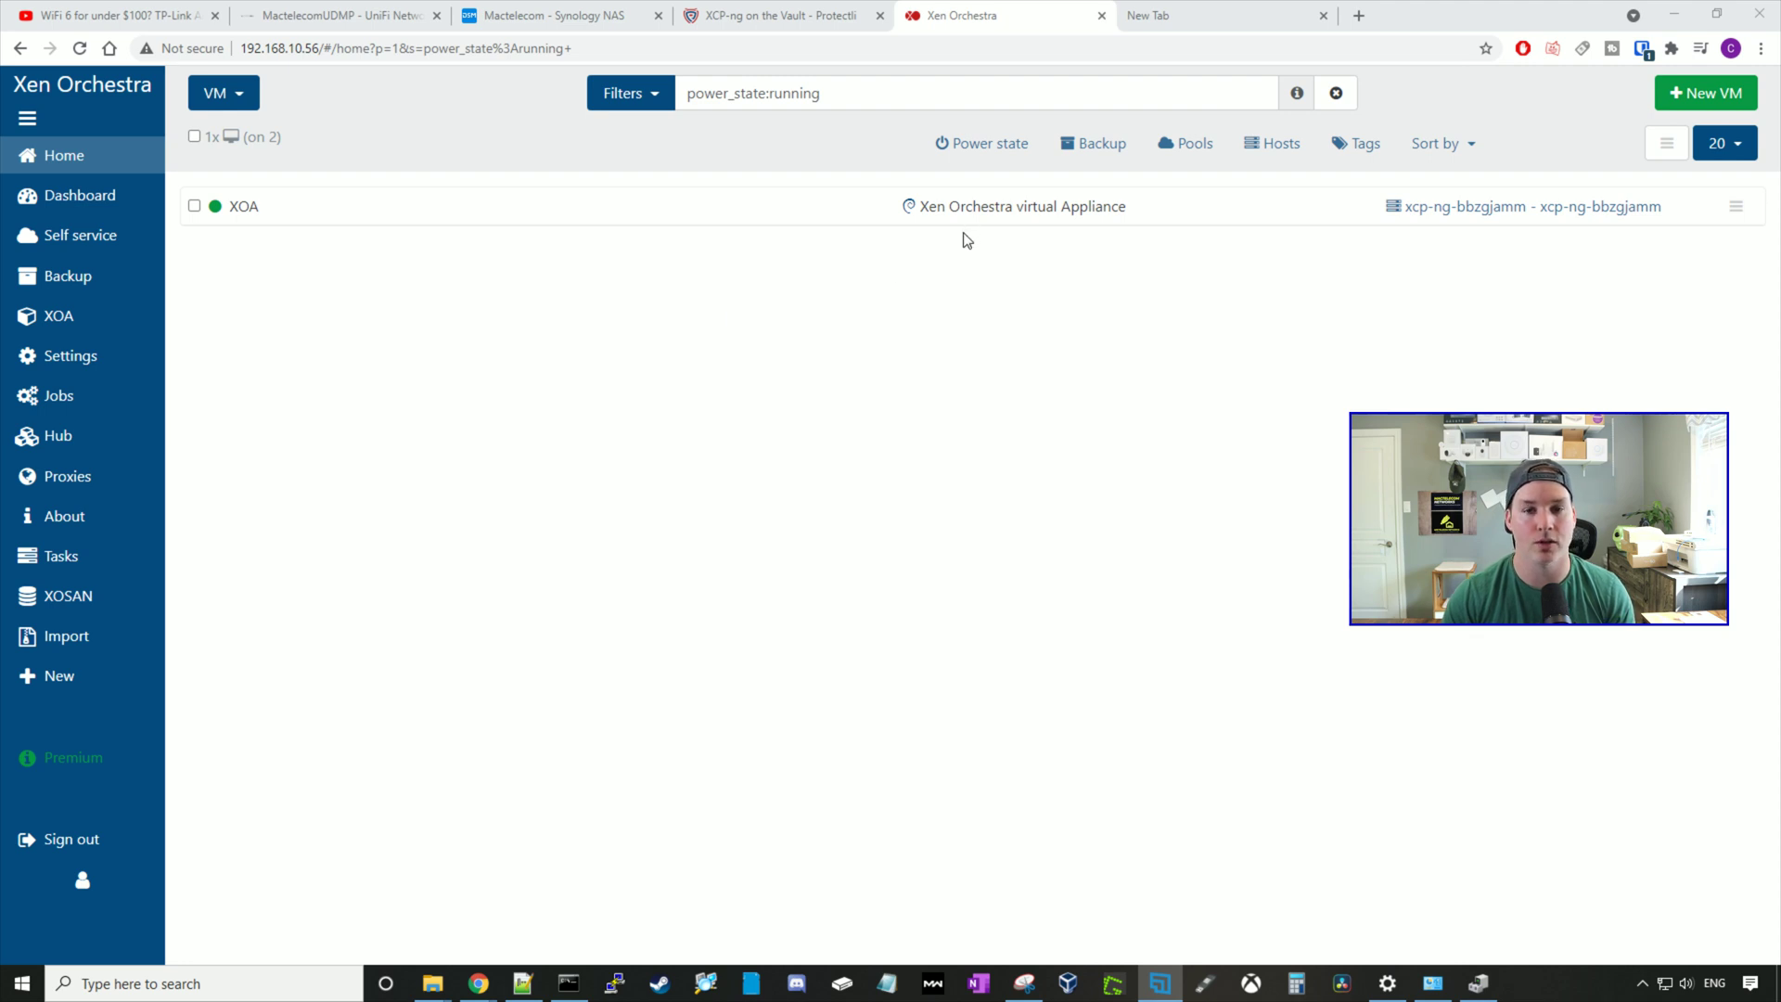
Step: Examine the Xen Orchestra dashboard overview and the options available in its main navigation sections
mouse_move(56, 160)
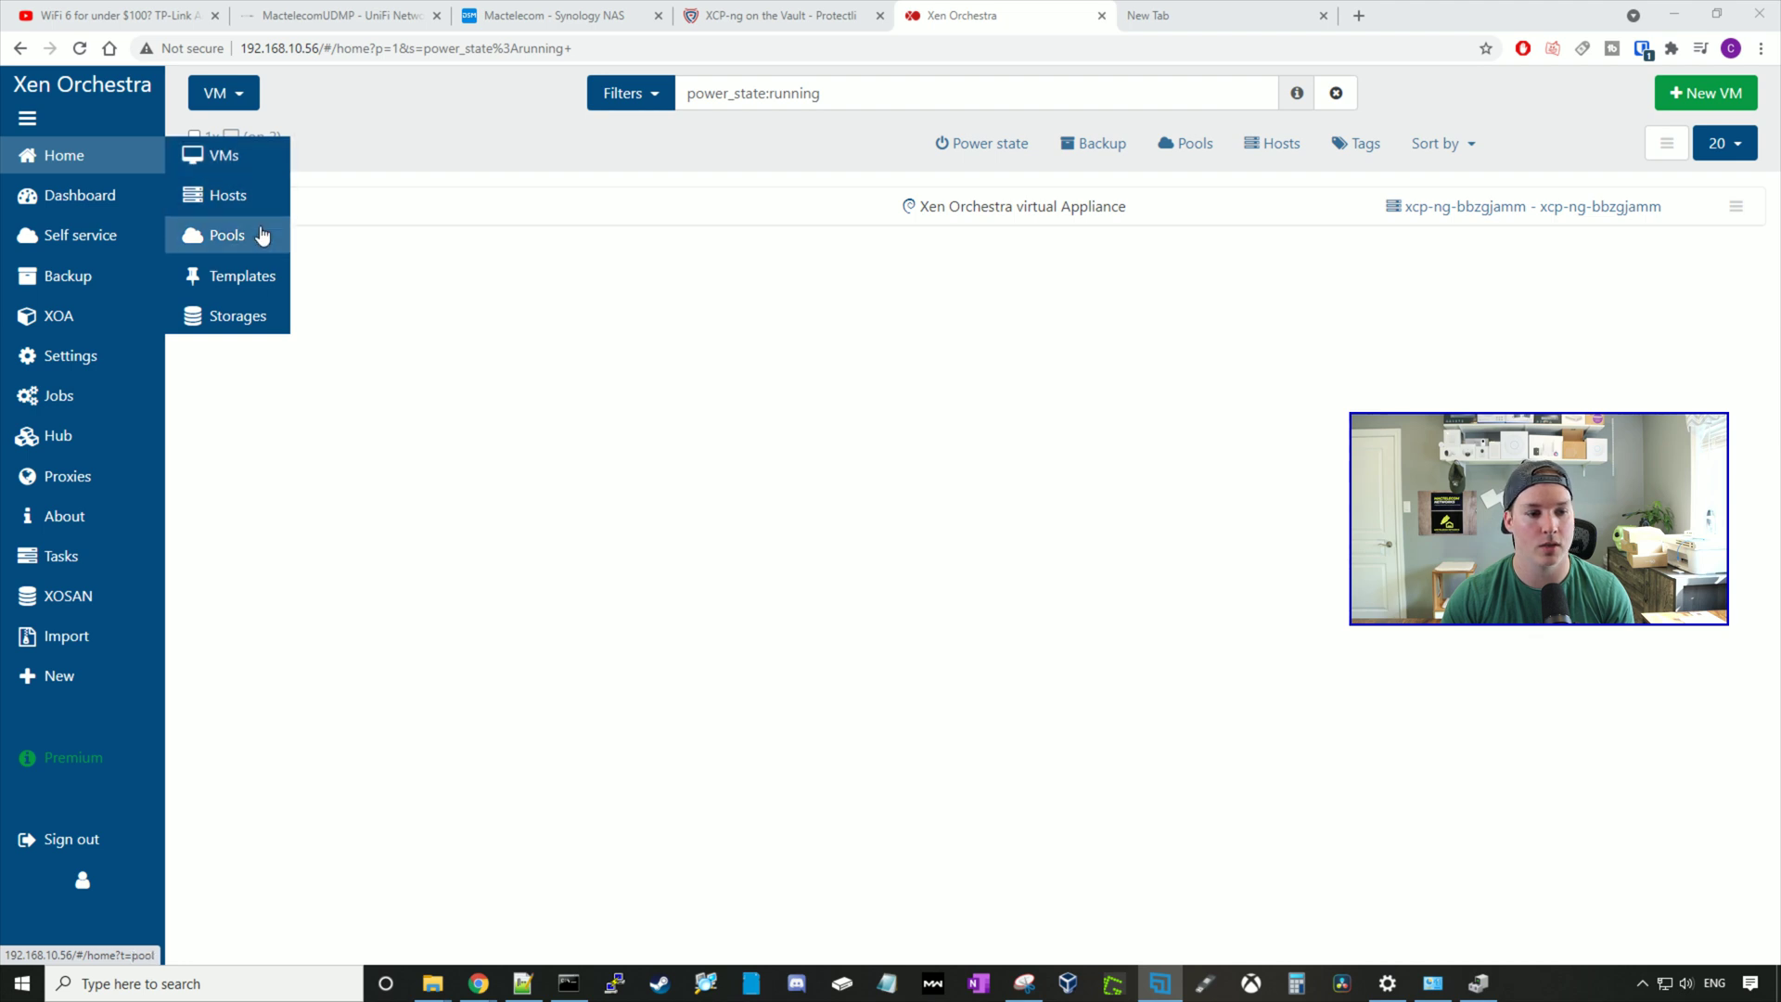
mouse_move(117, 201)
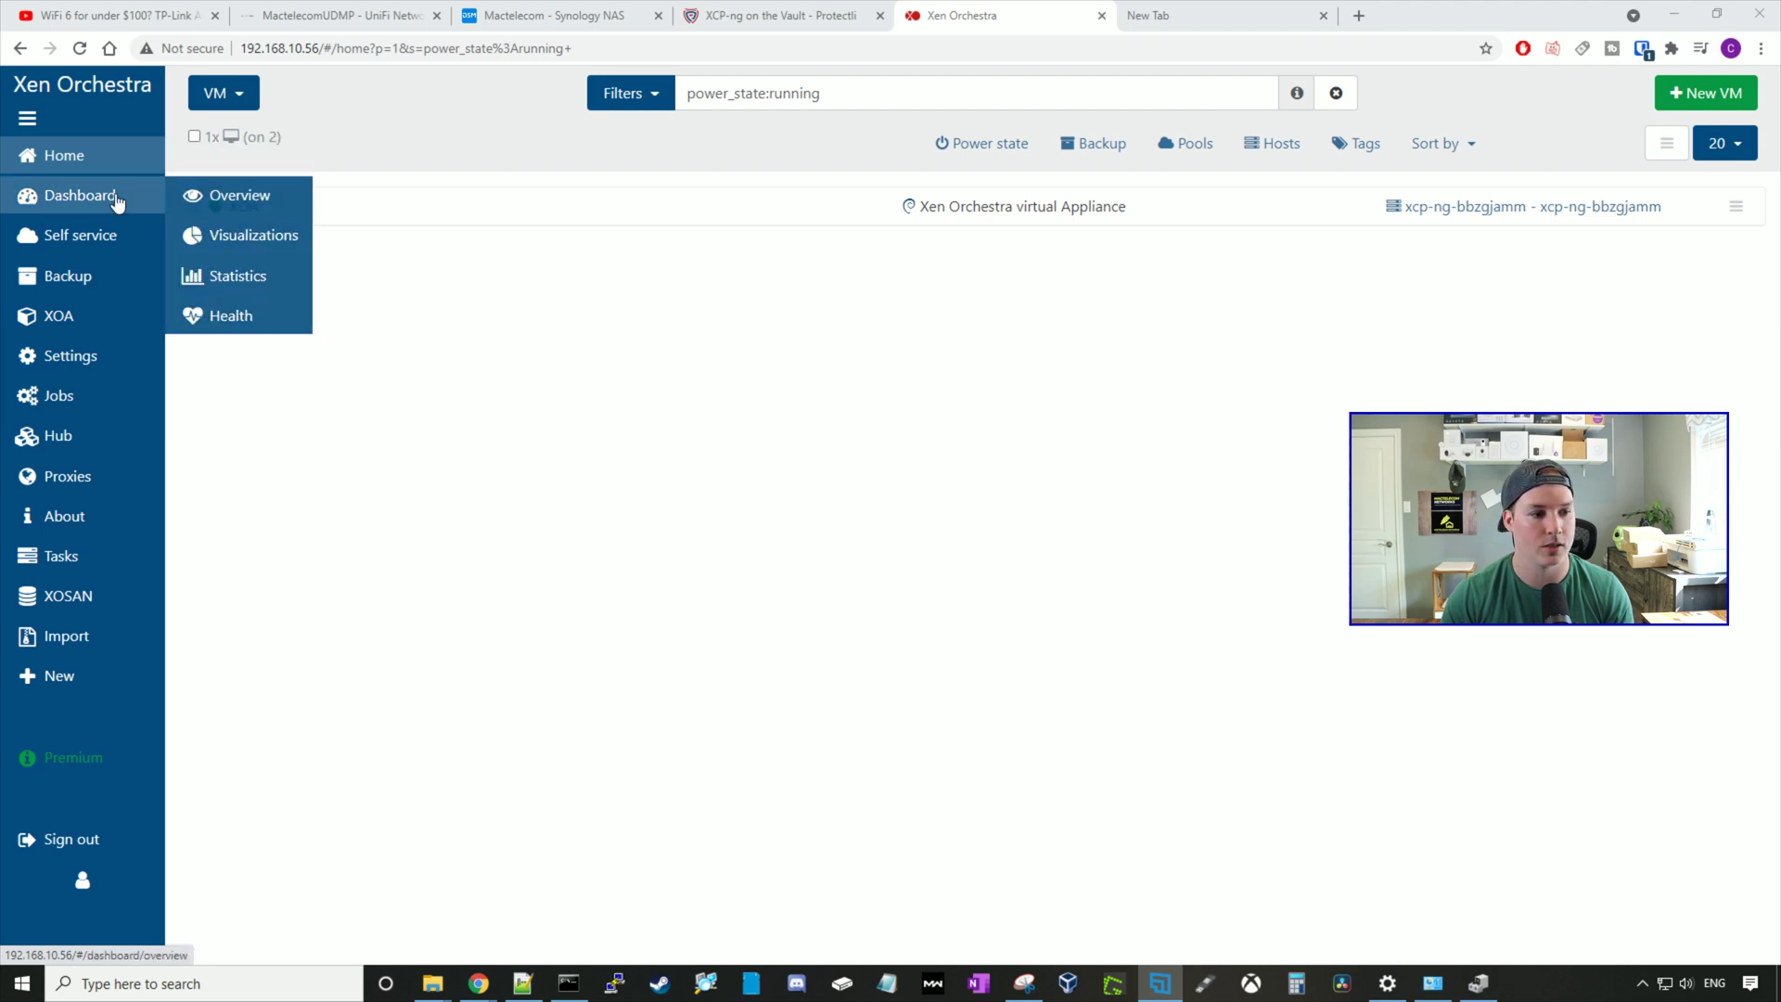
click(225, 195)
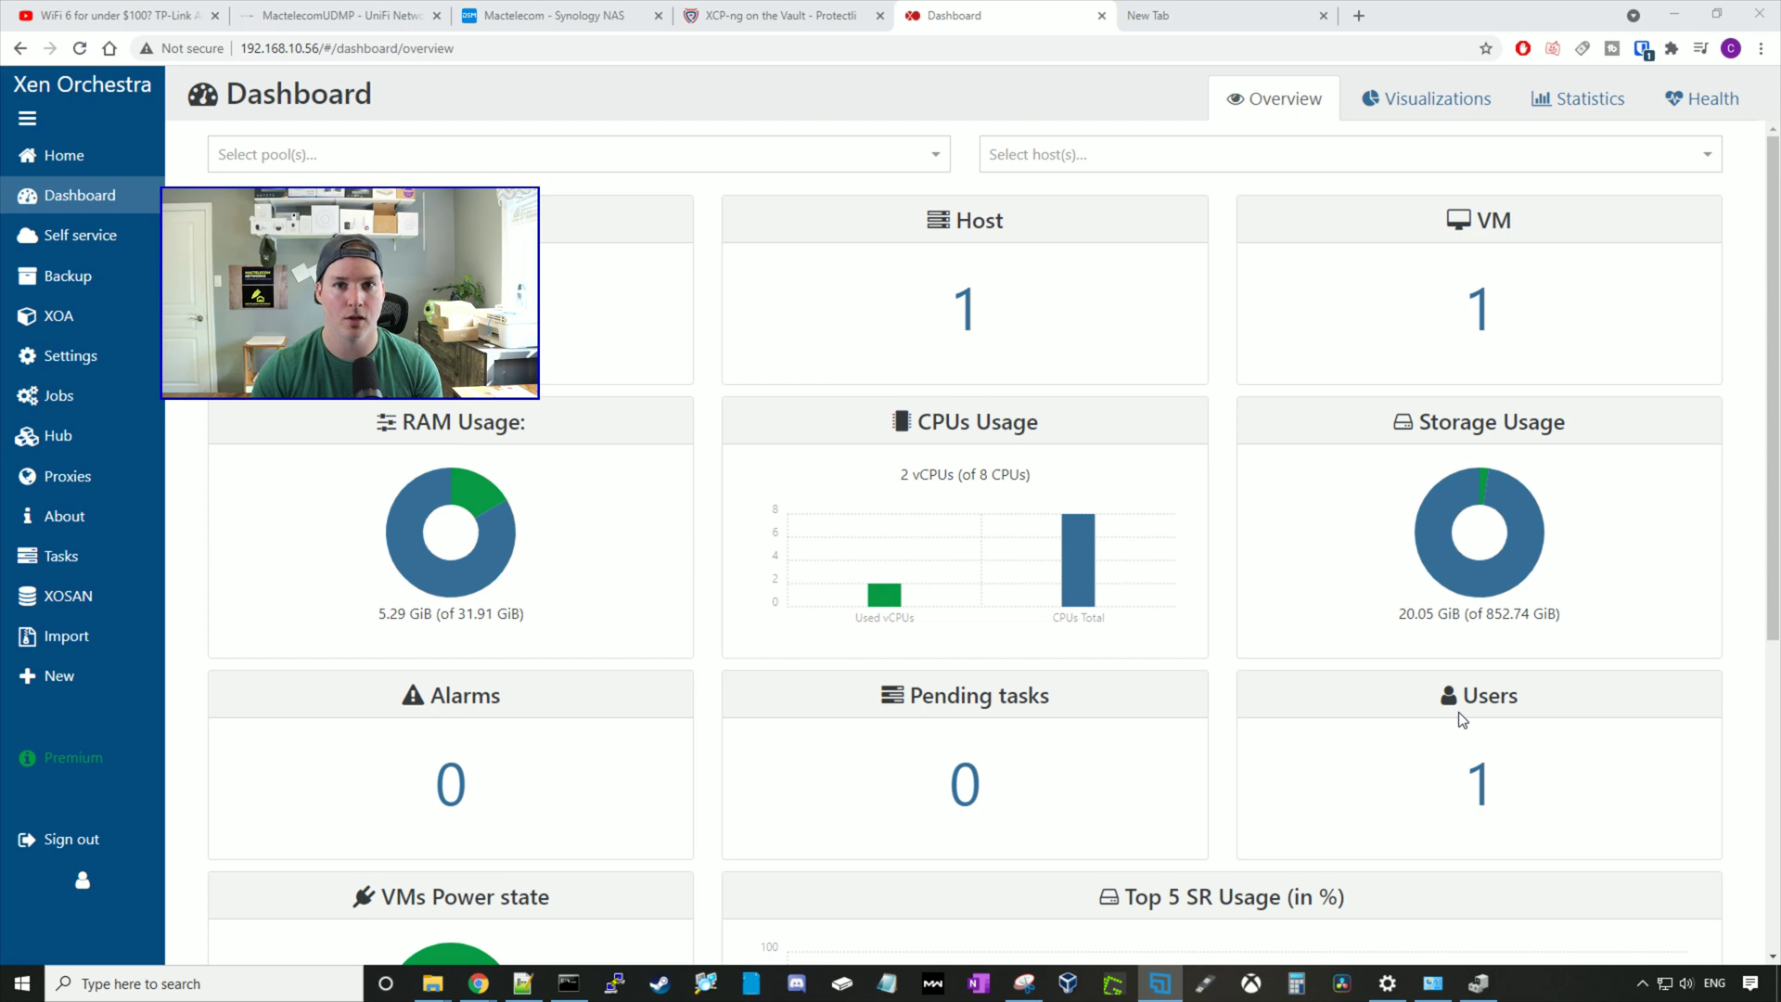
scroll(1399, 686, down, 3)
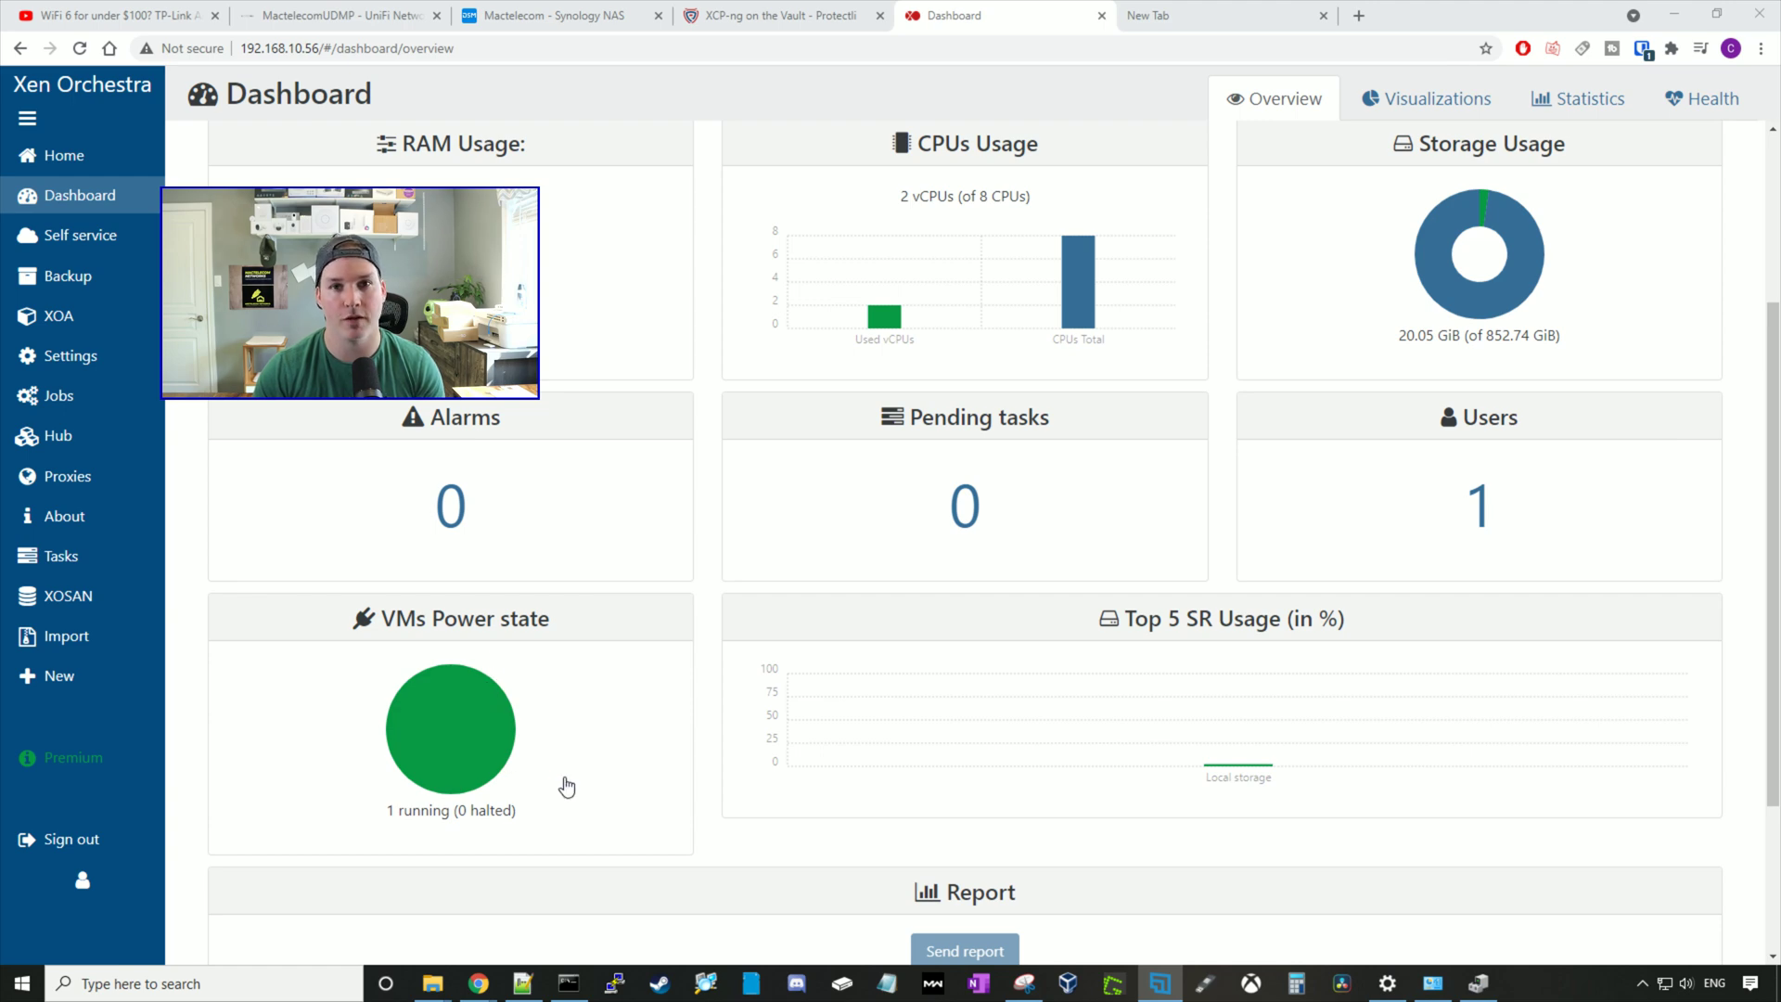
scroll(687, 789, up, 2)
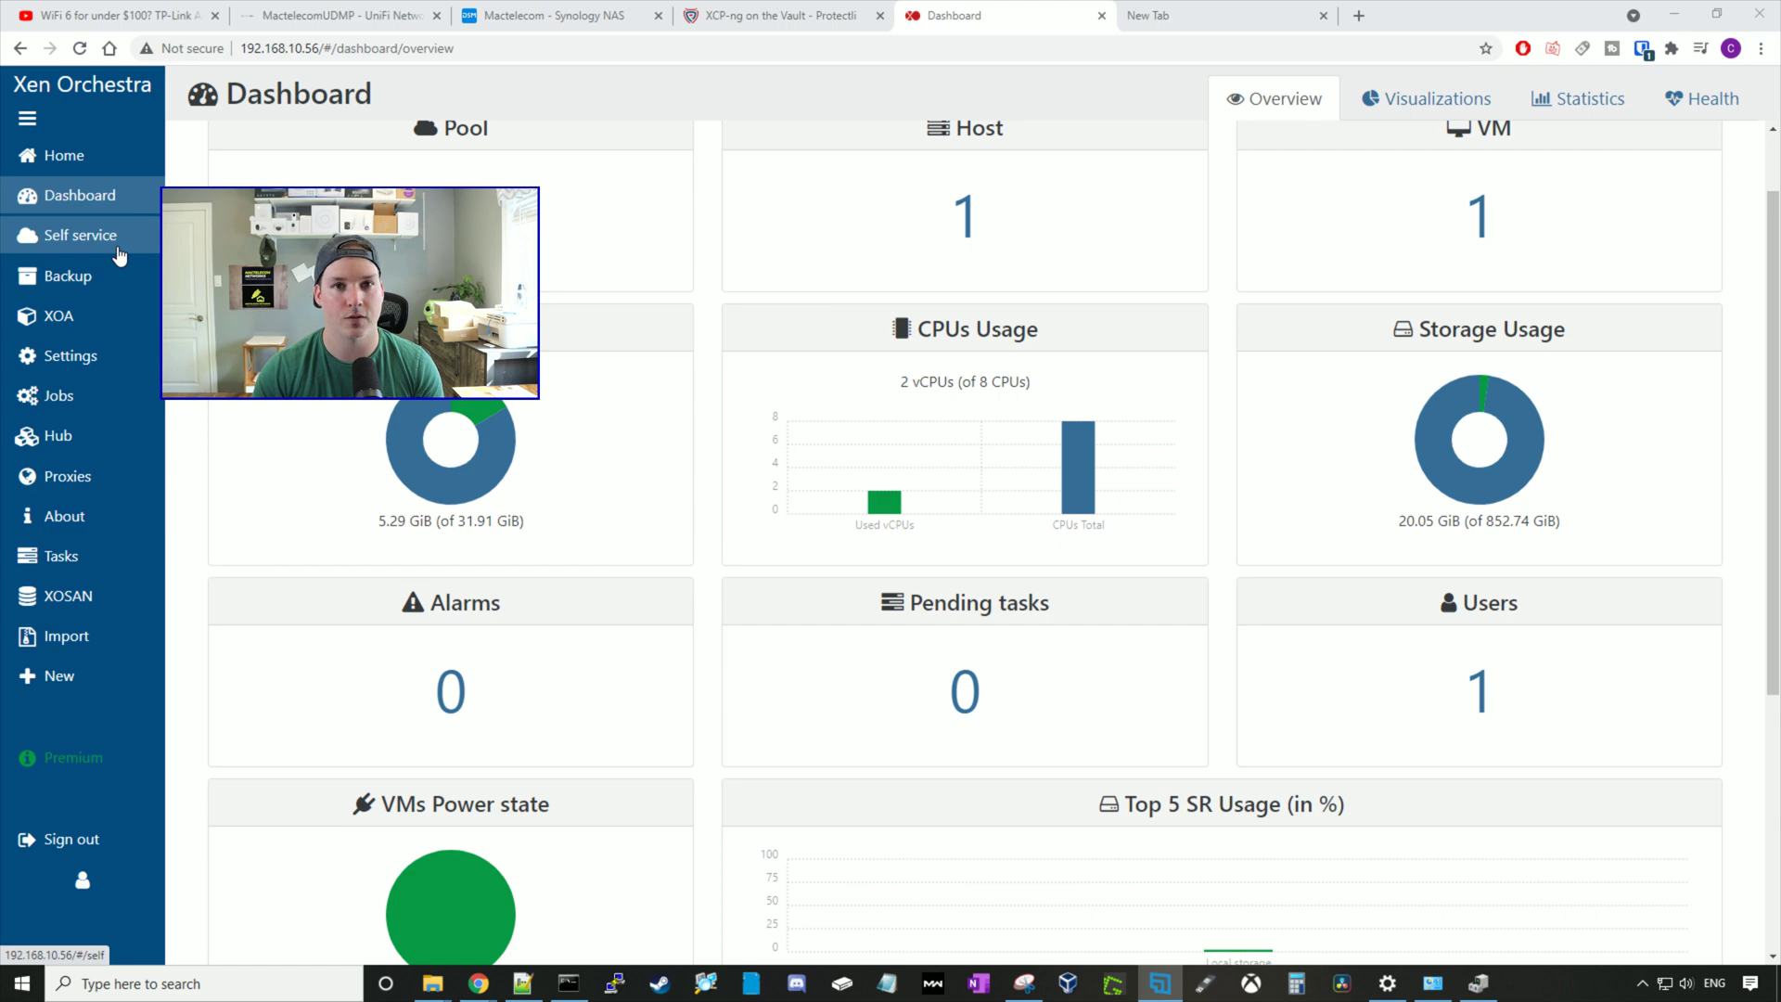
mouse_move(111, 317)
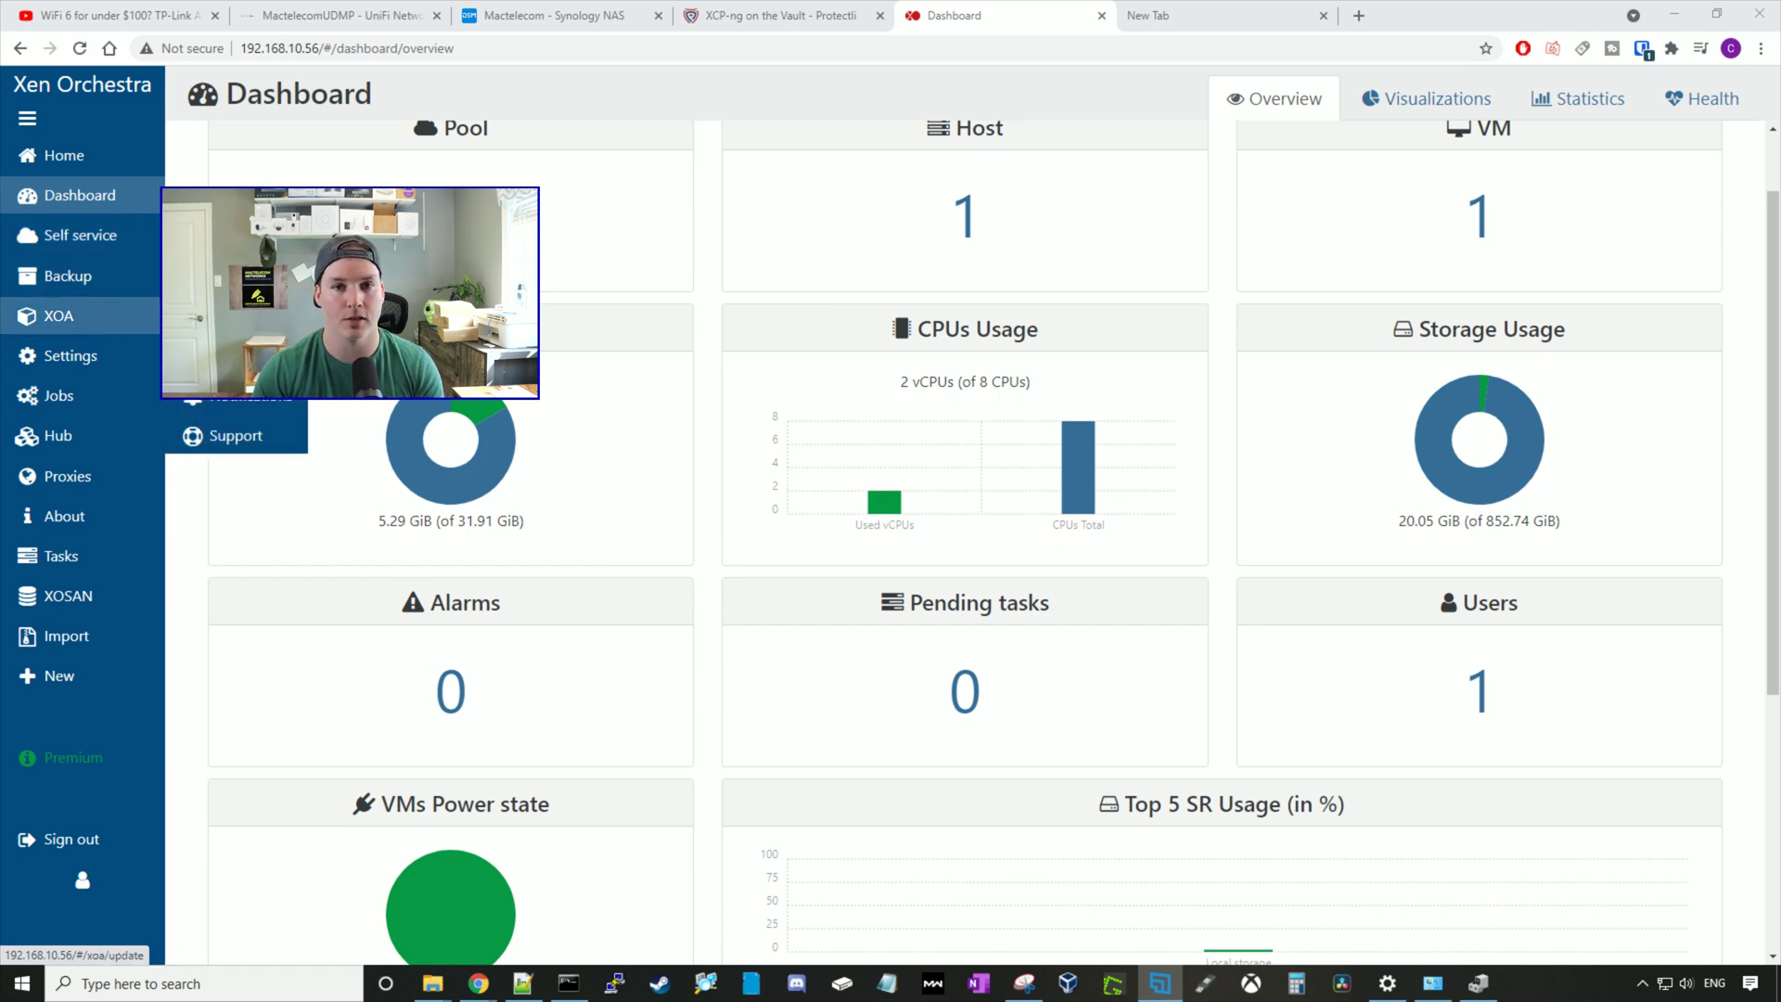
mouse_move(102, 411)
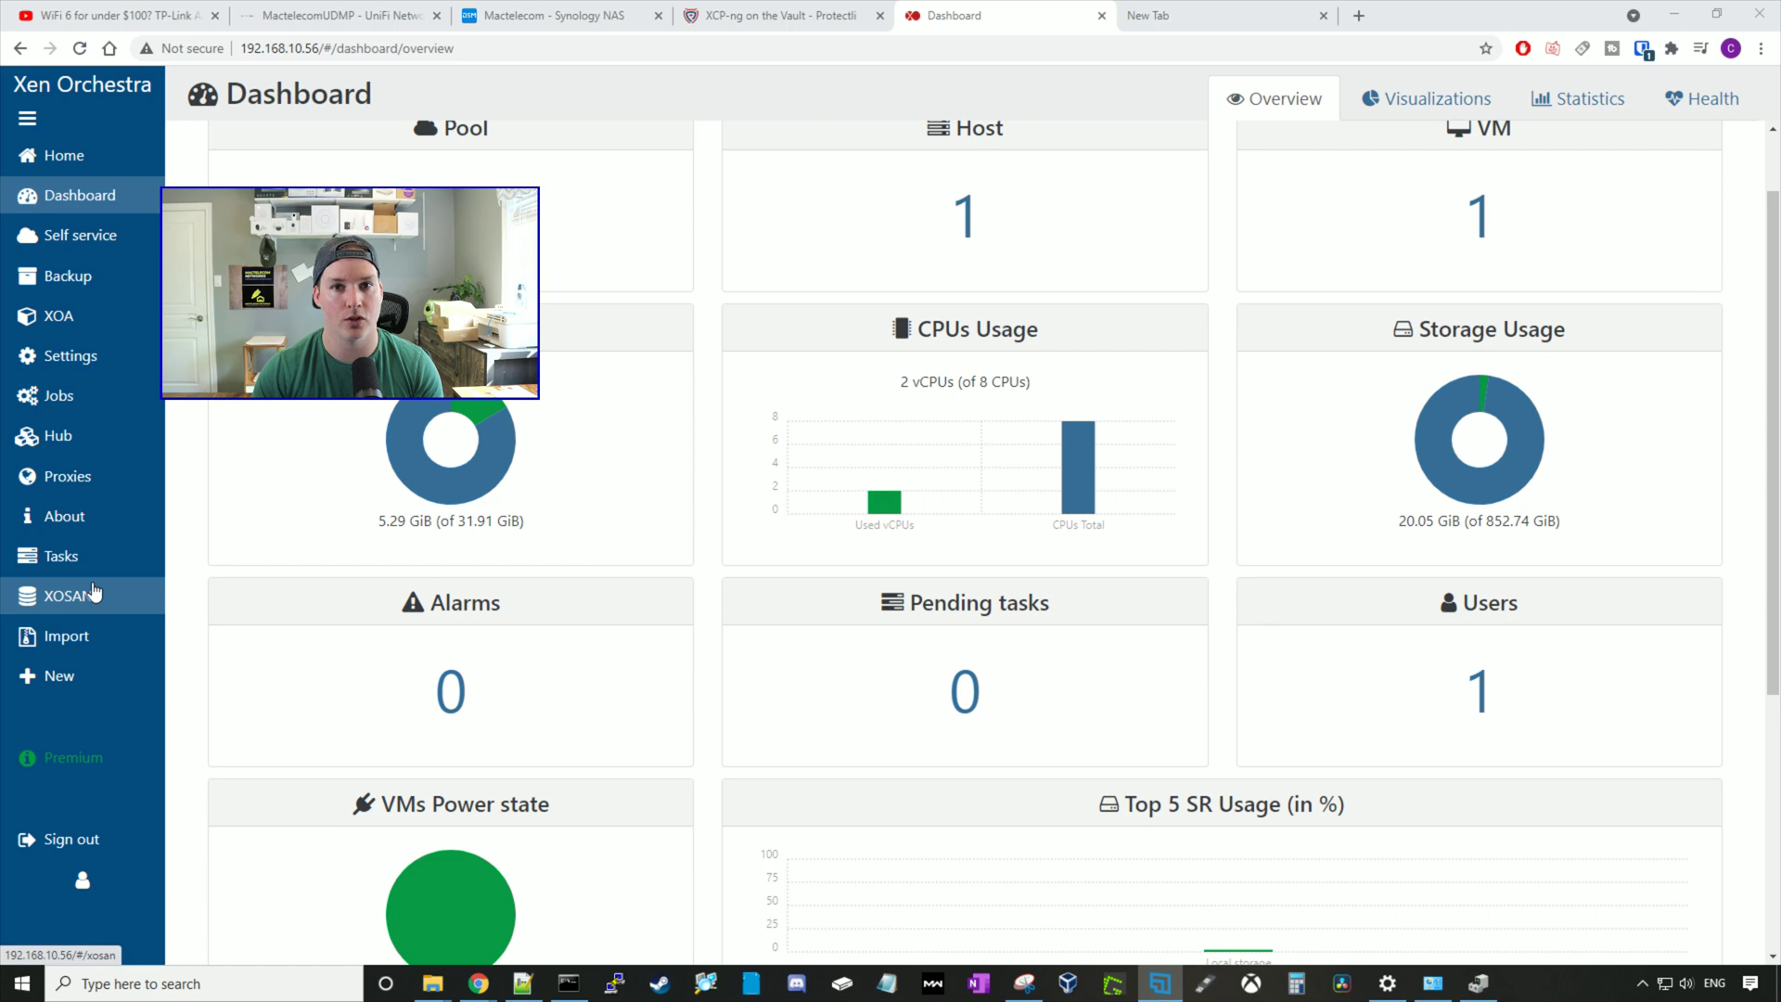
mouse_move(103, 680)
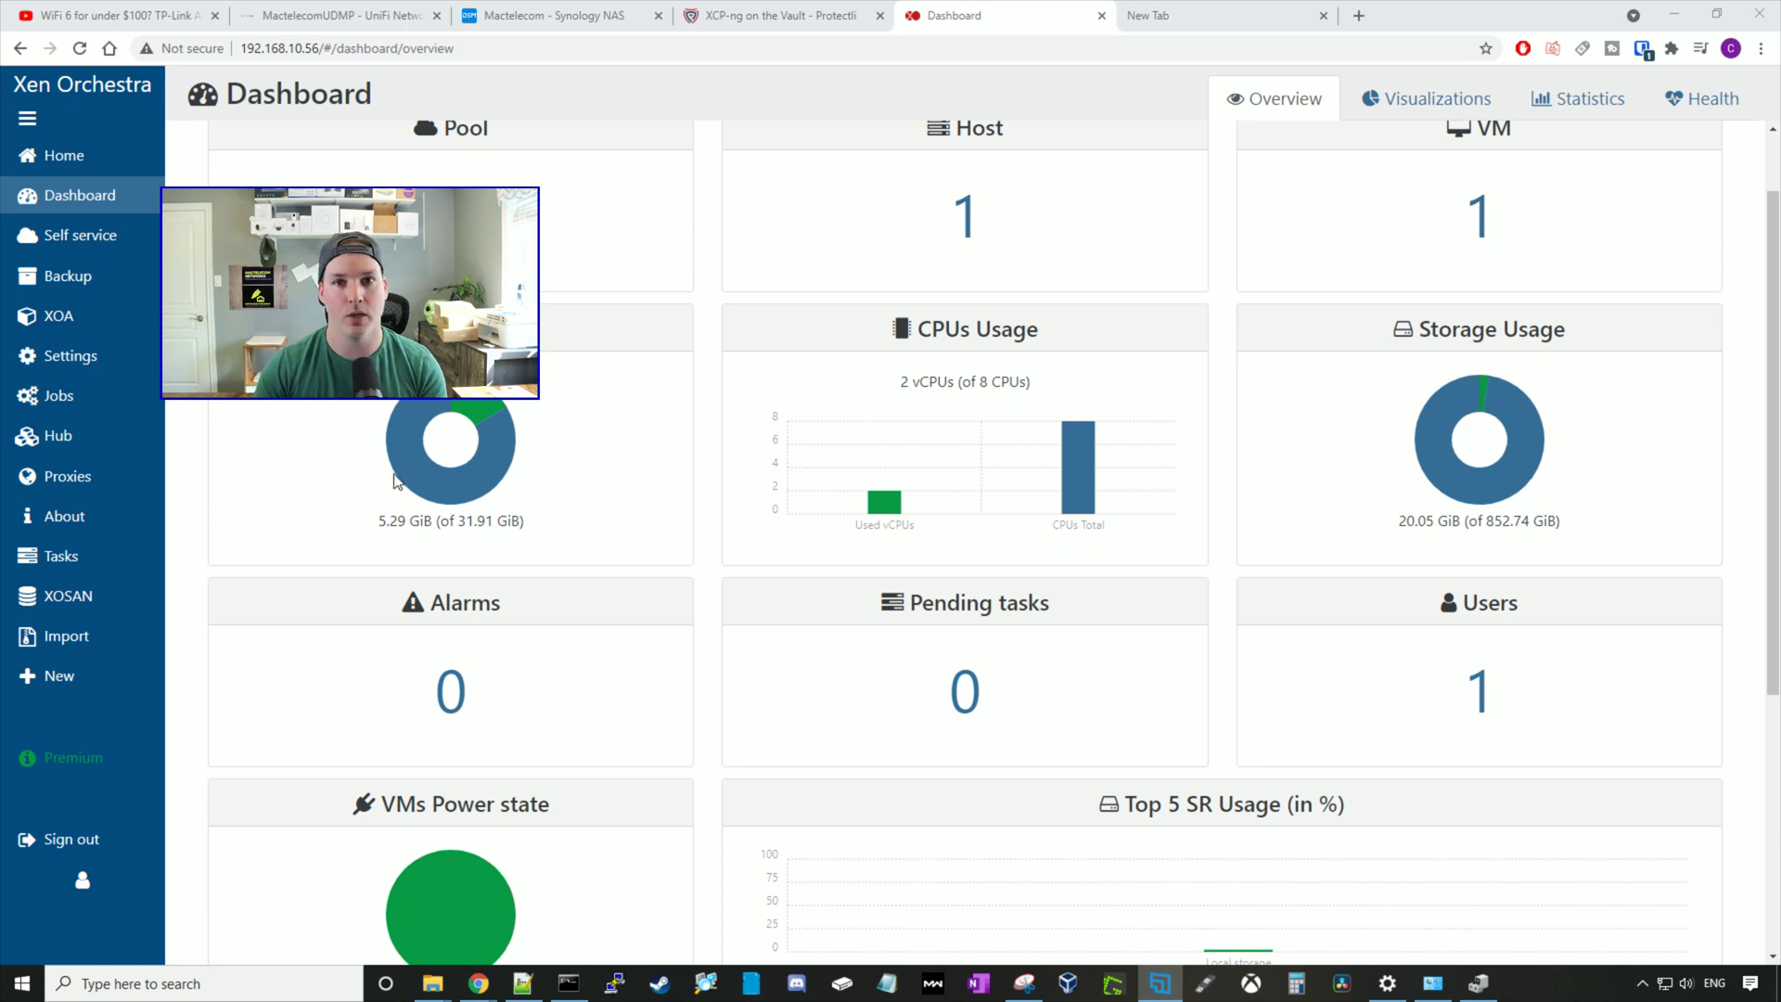
Step: Start creating a new storage repository on the host xcp-ng-bbzgjamm
mouse_move(111, 675)
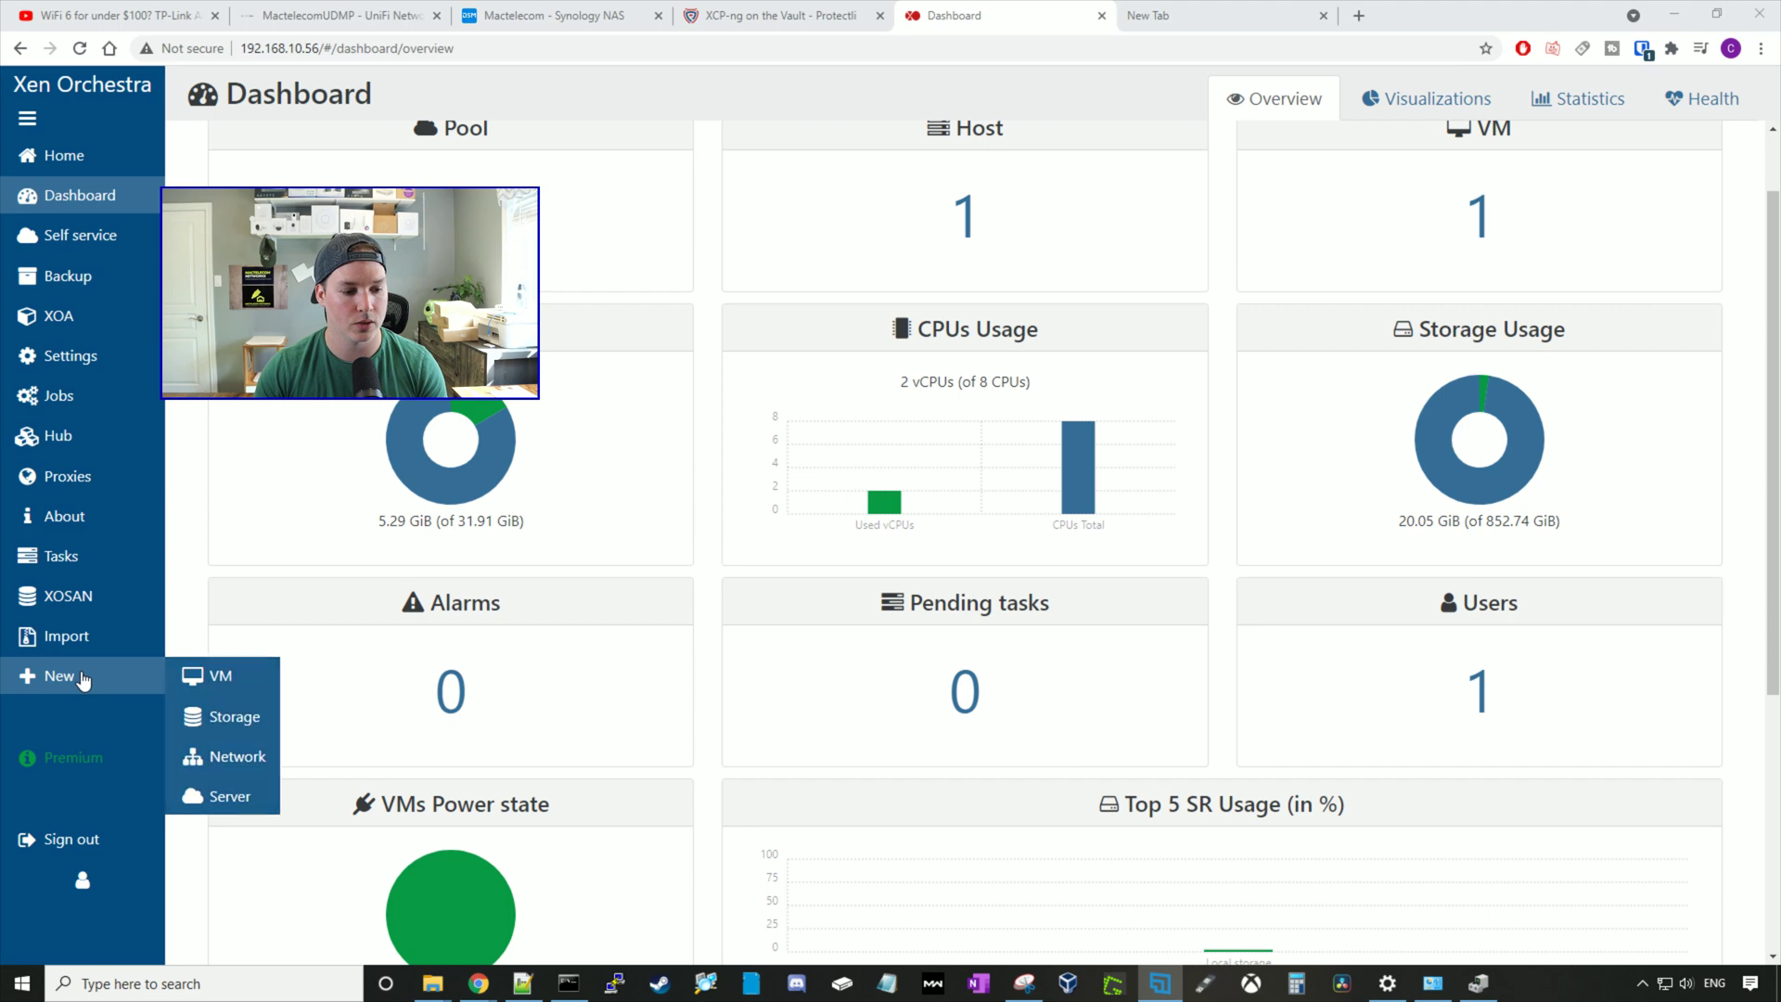
click(225, 712)
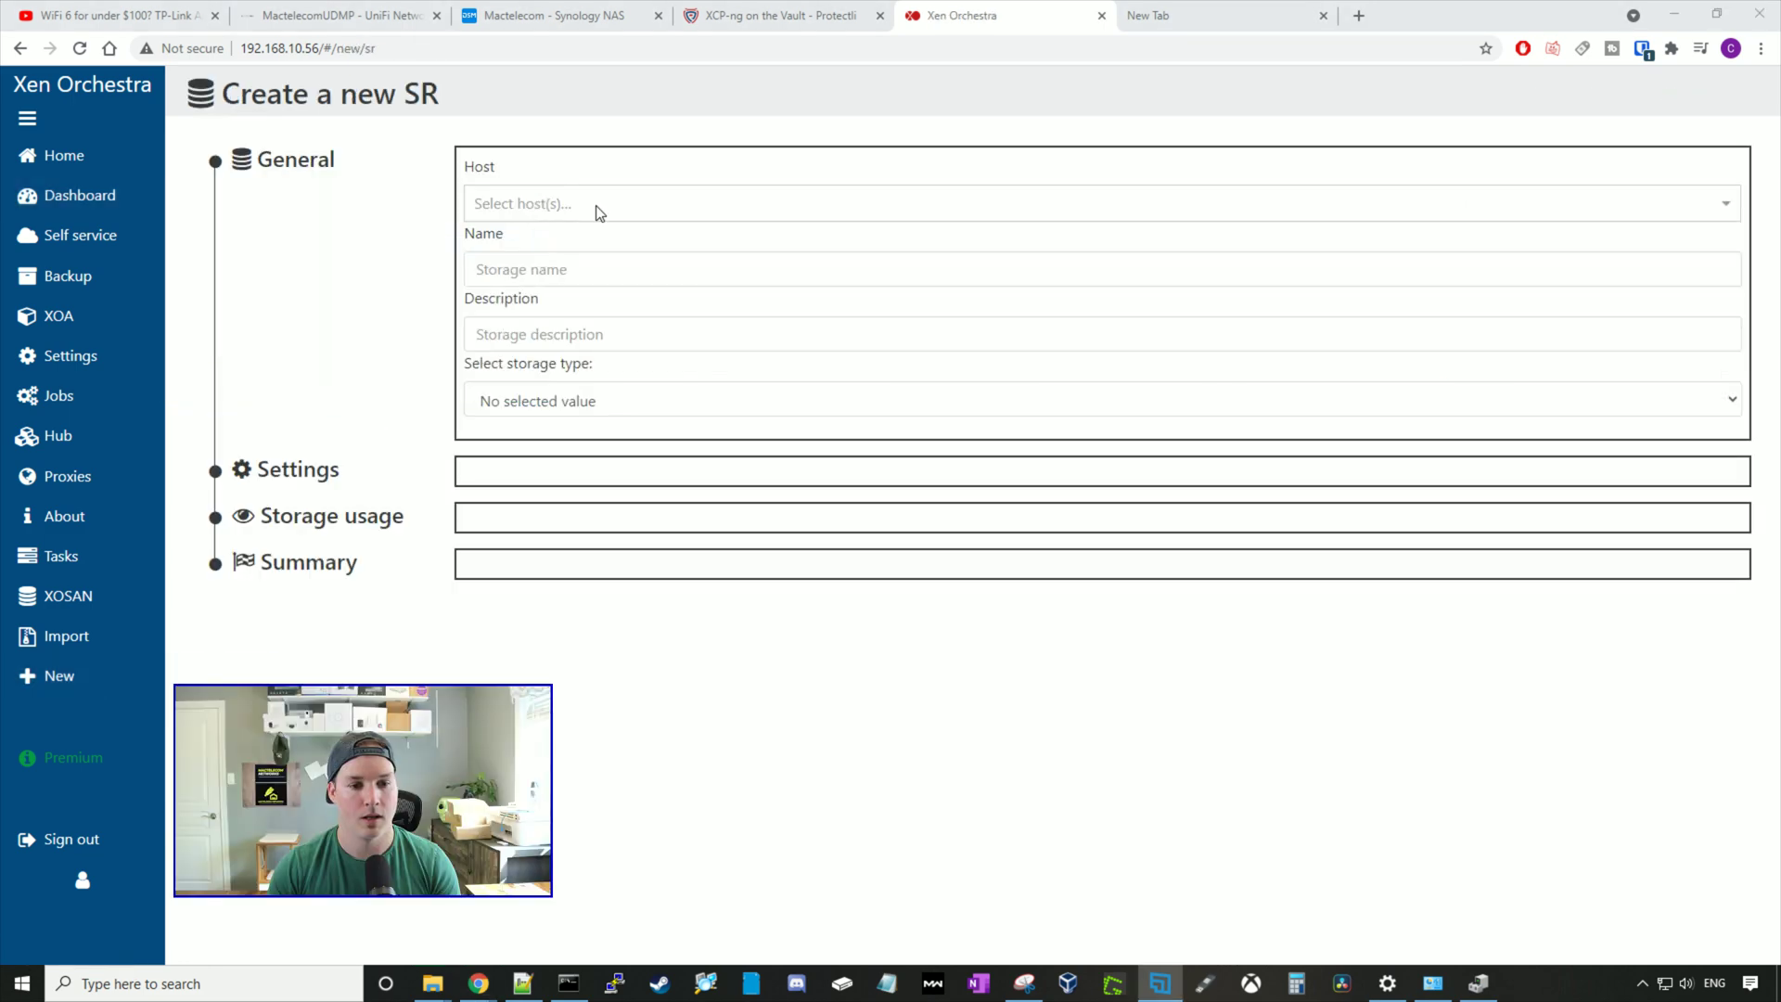
click(600, 205)
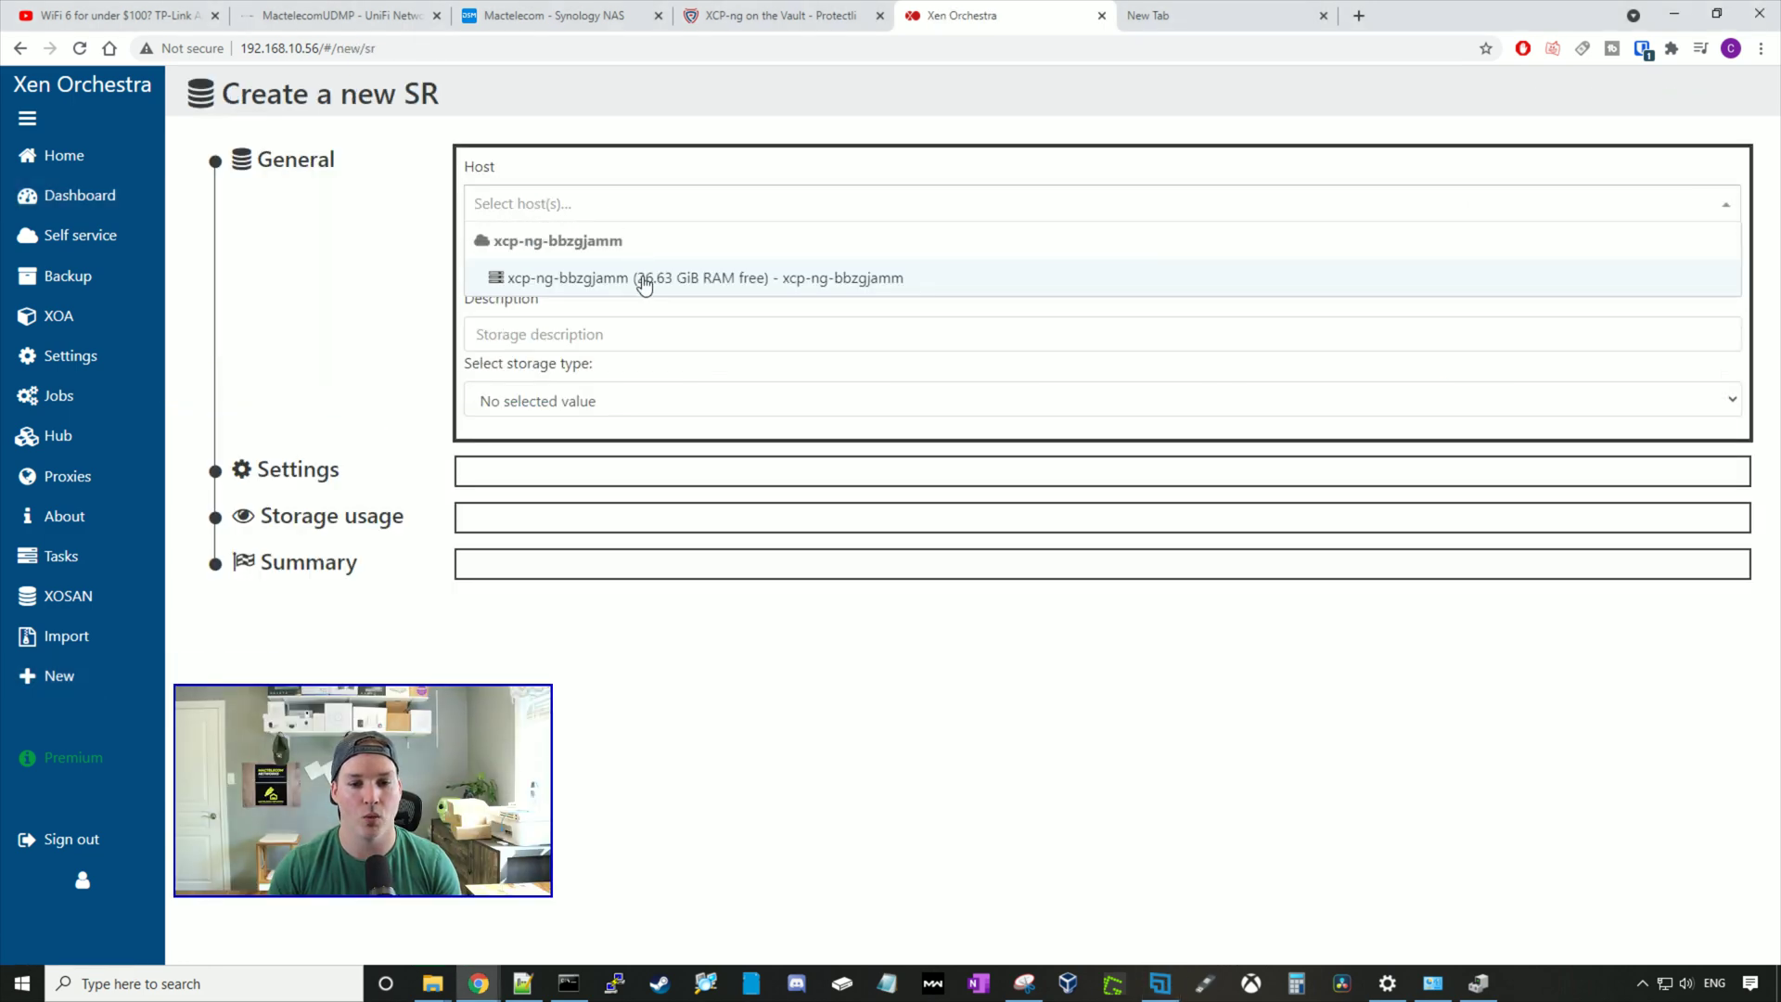
click(645, 277)
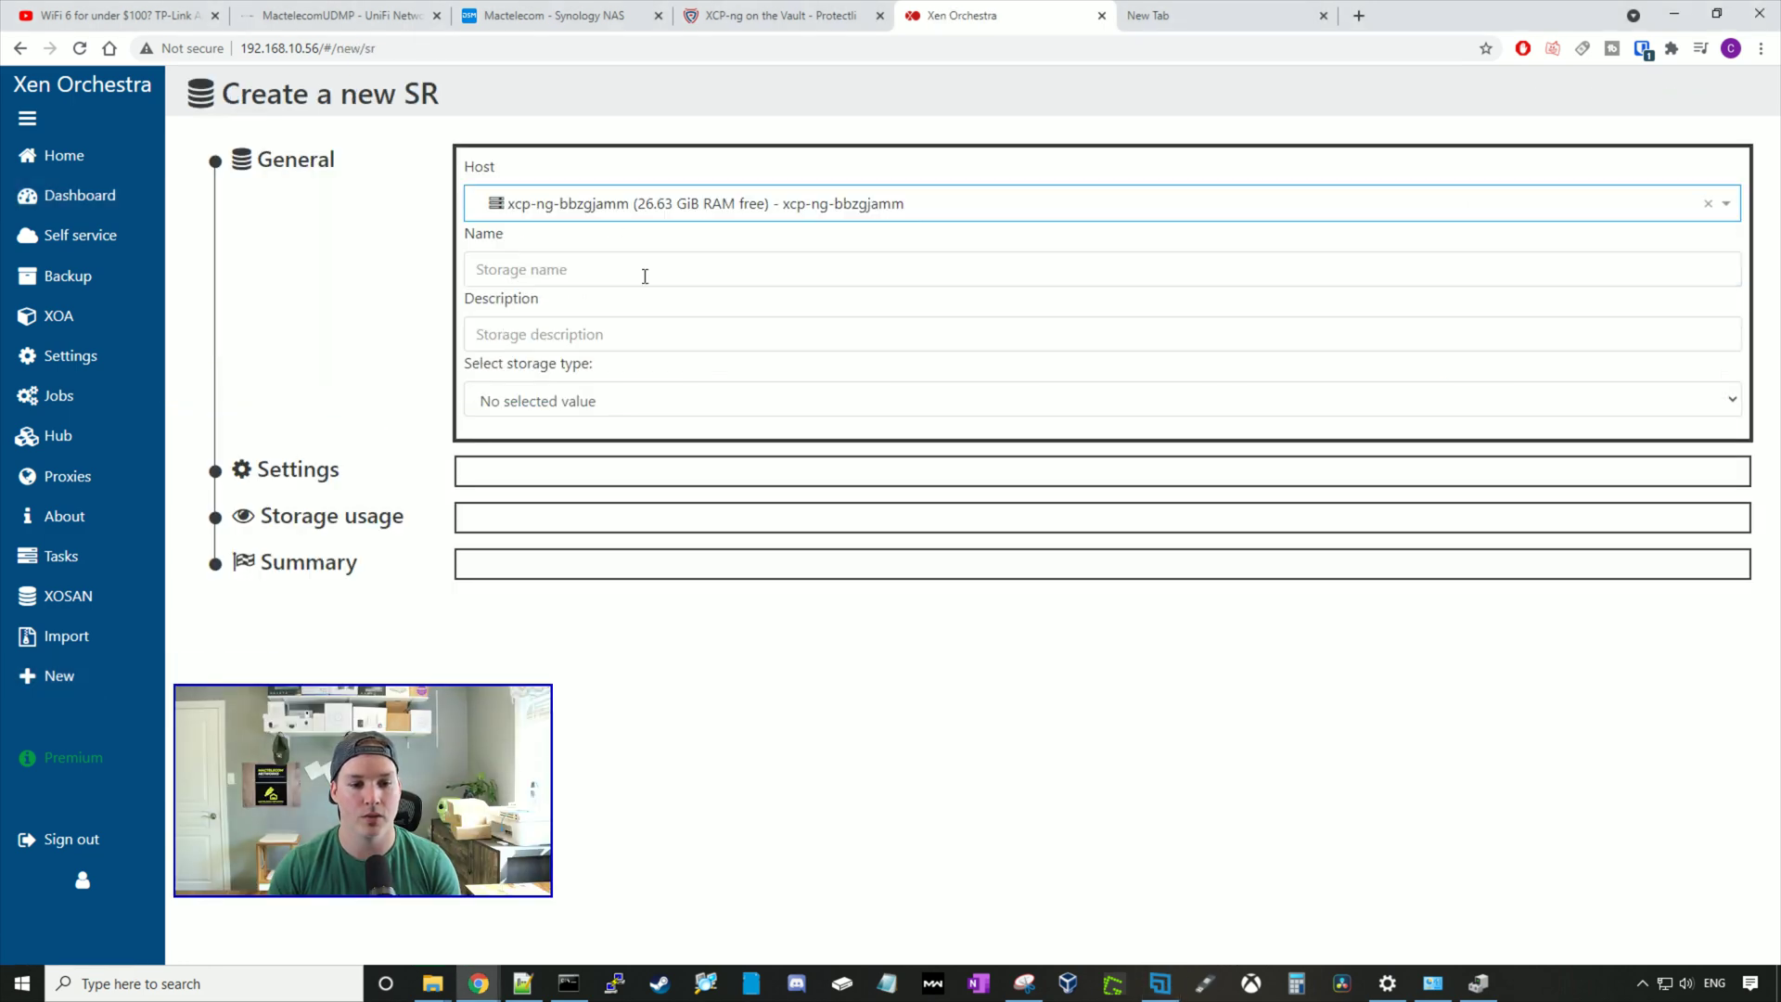
Step: Set both the name and the description of the new storage repository to "ISO Files"
click(565, 269)
text(ISO Files)
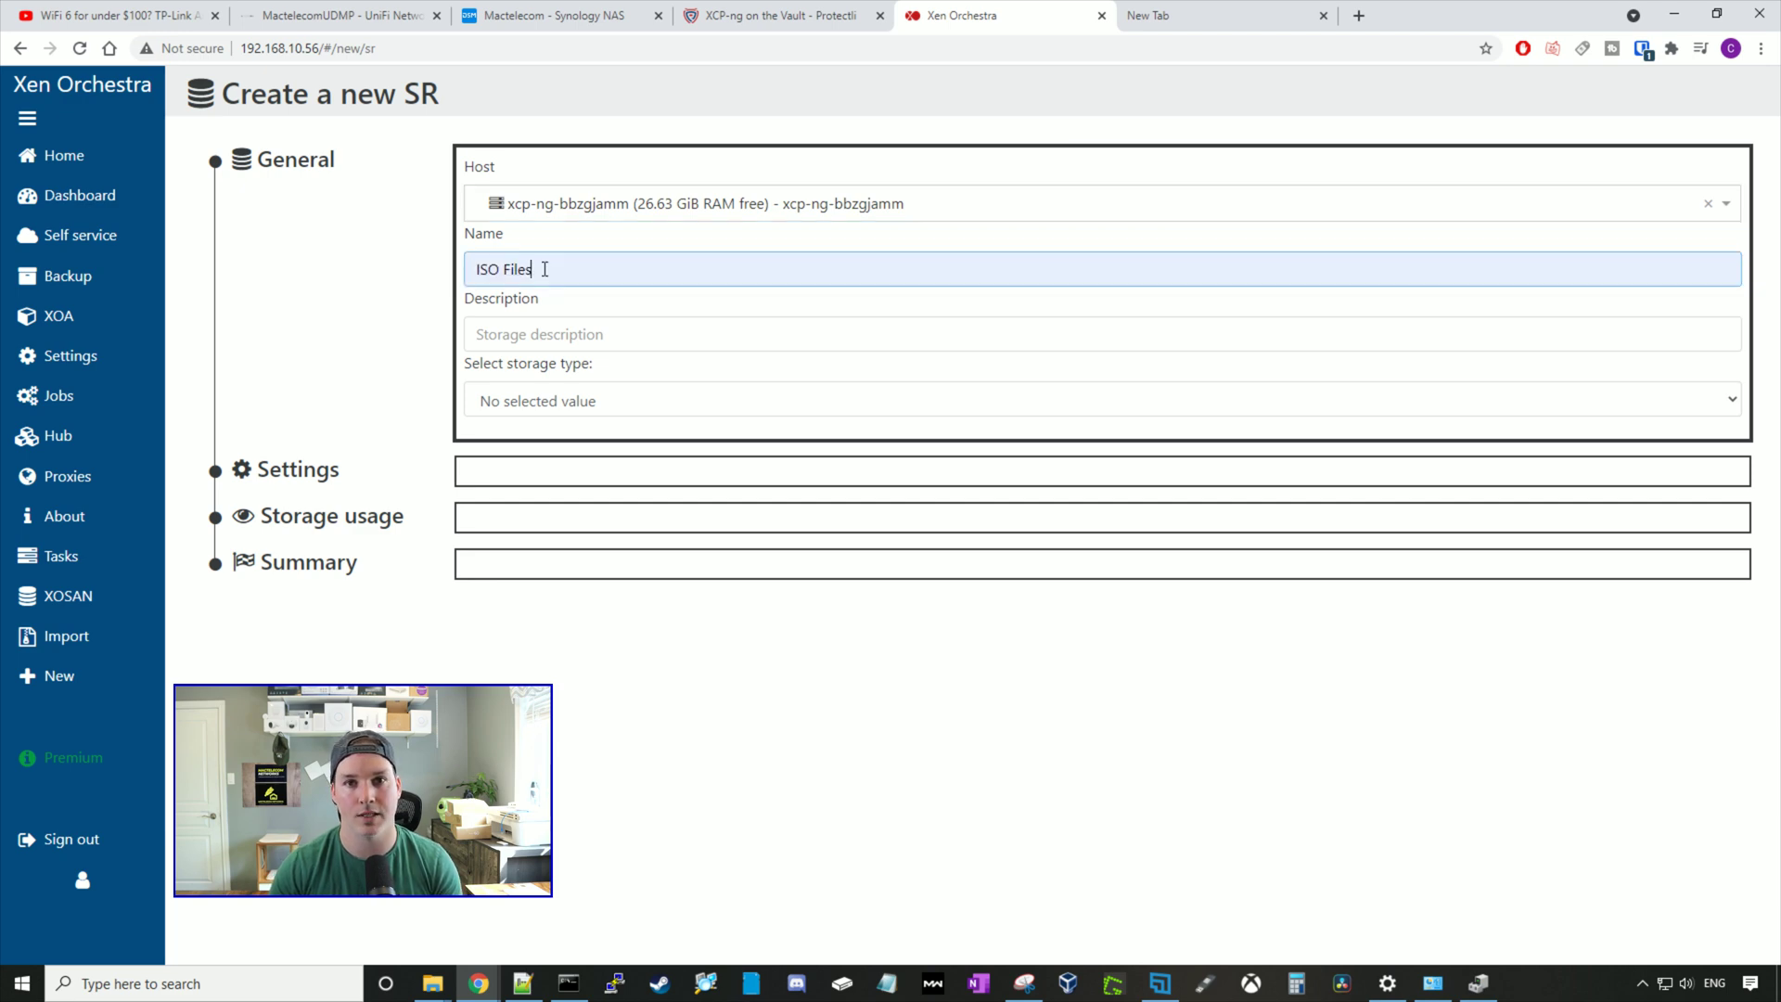
key(ctrl+a)
key(ctrl+c)
click(565, 345)
key(ctrl+v)
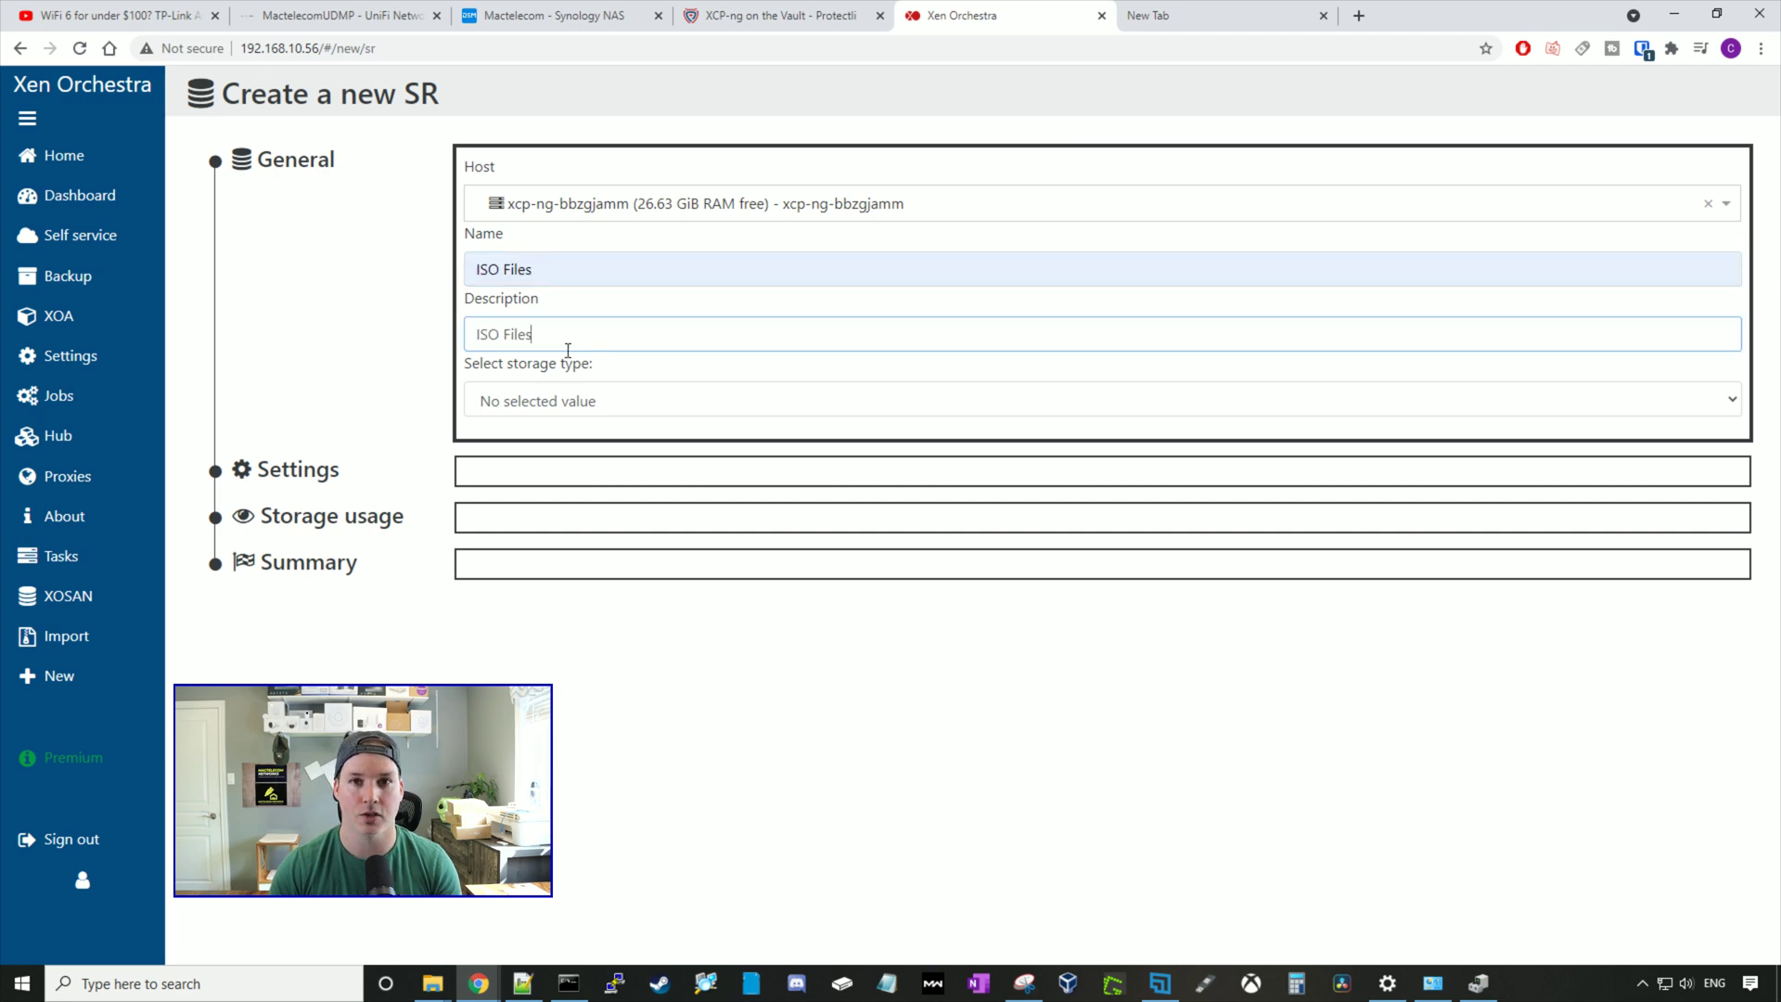
Step: Set the storage type of the new repository to SMB under ISO SR
click(595, 401)
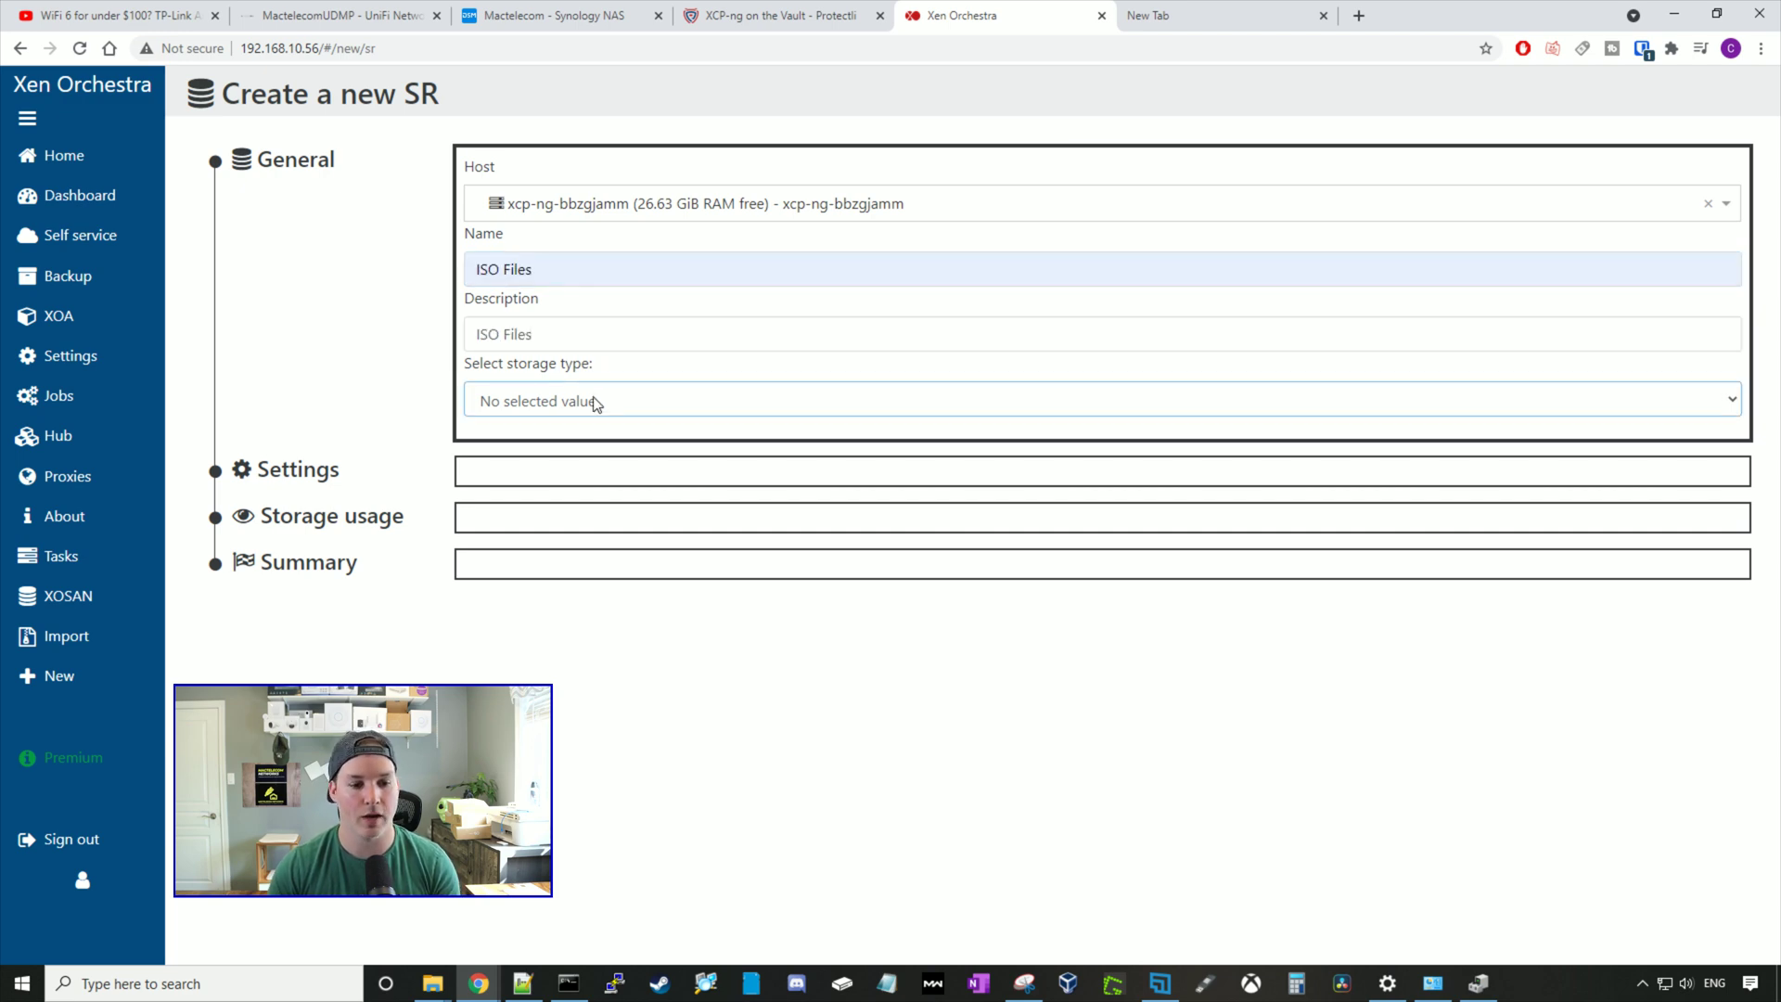
click(594, 400)
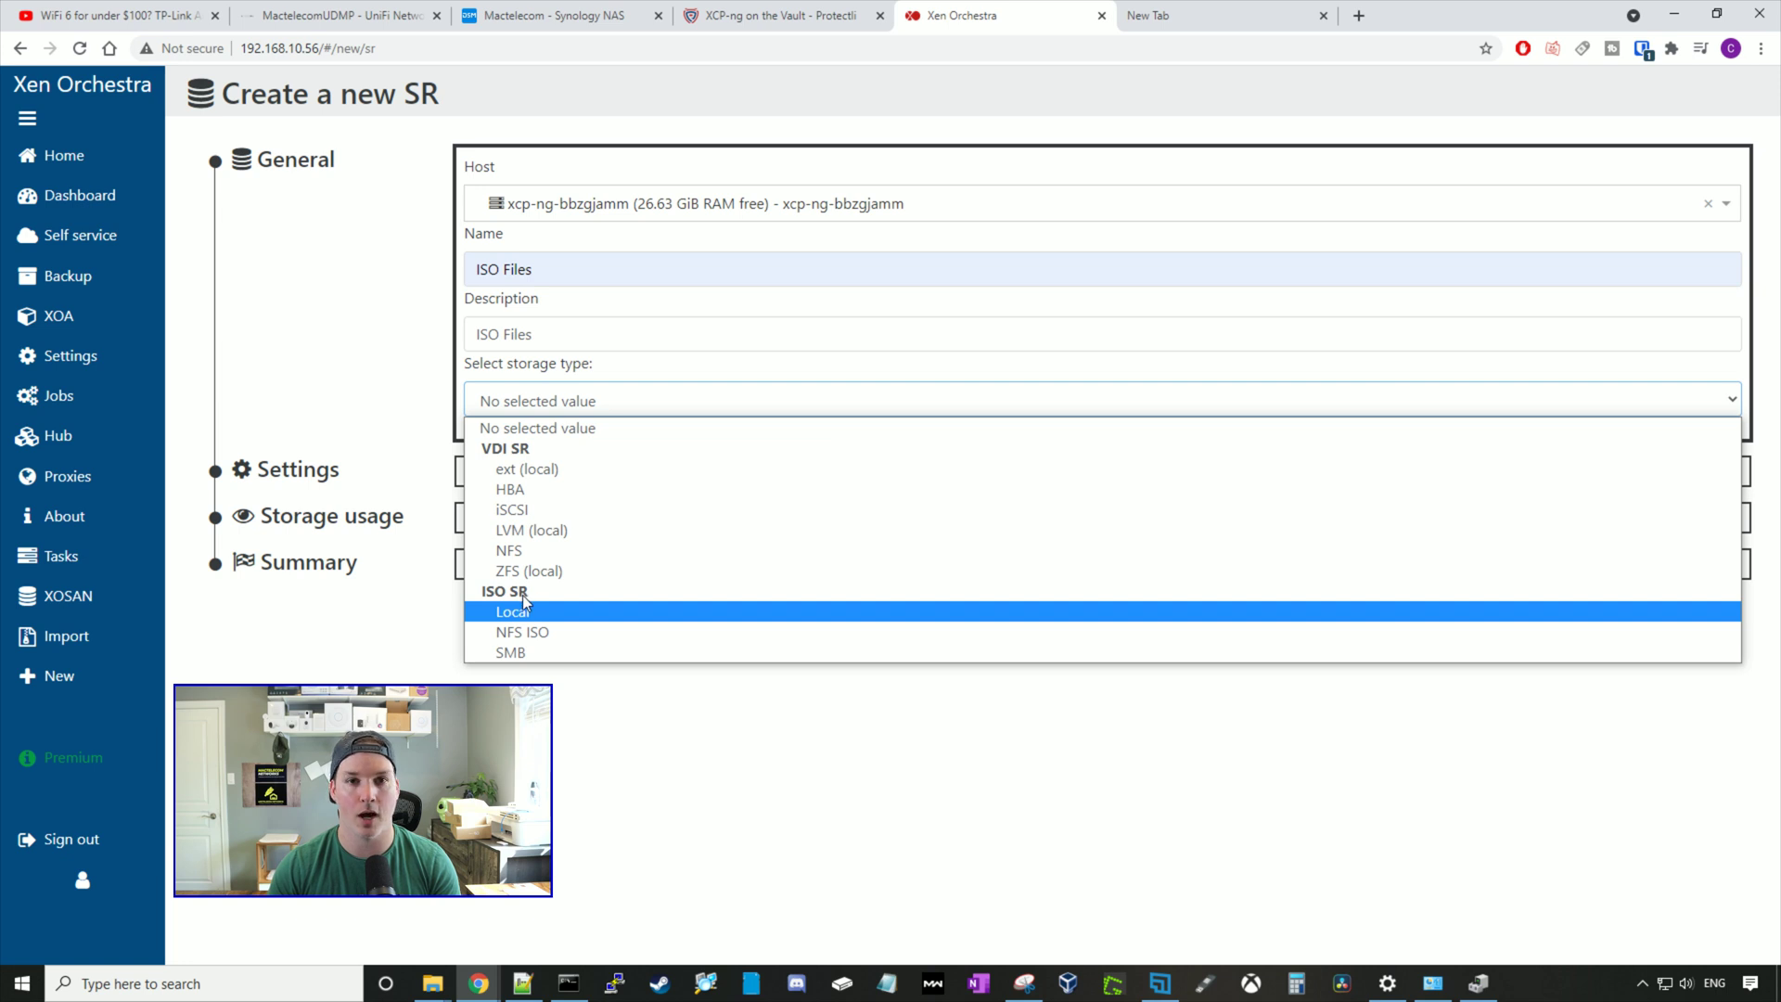
click(512, 653)
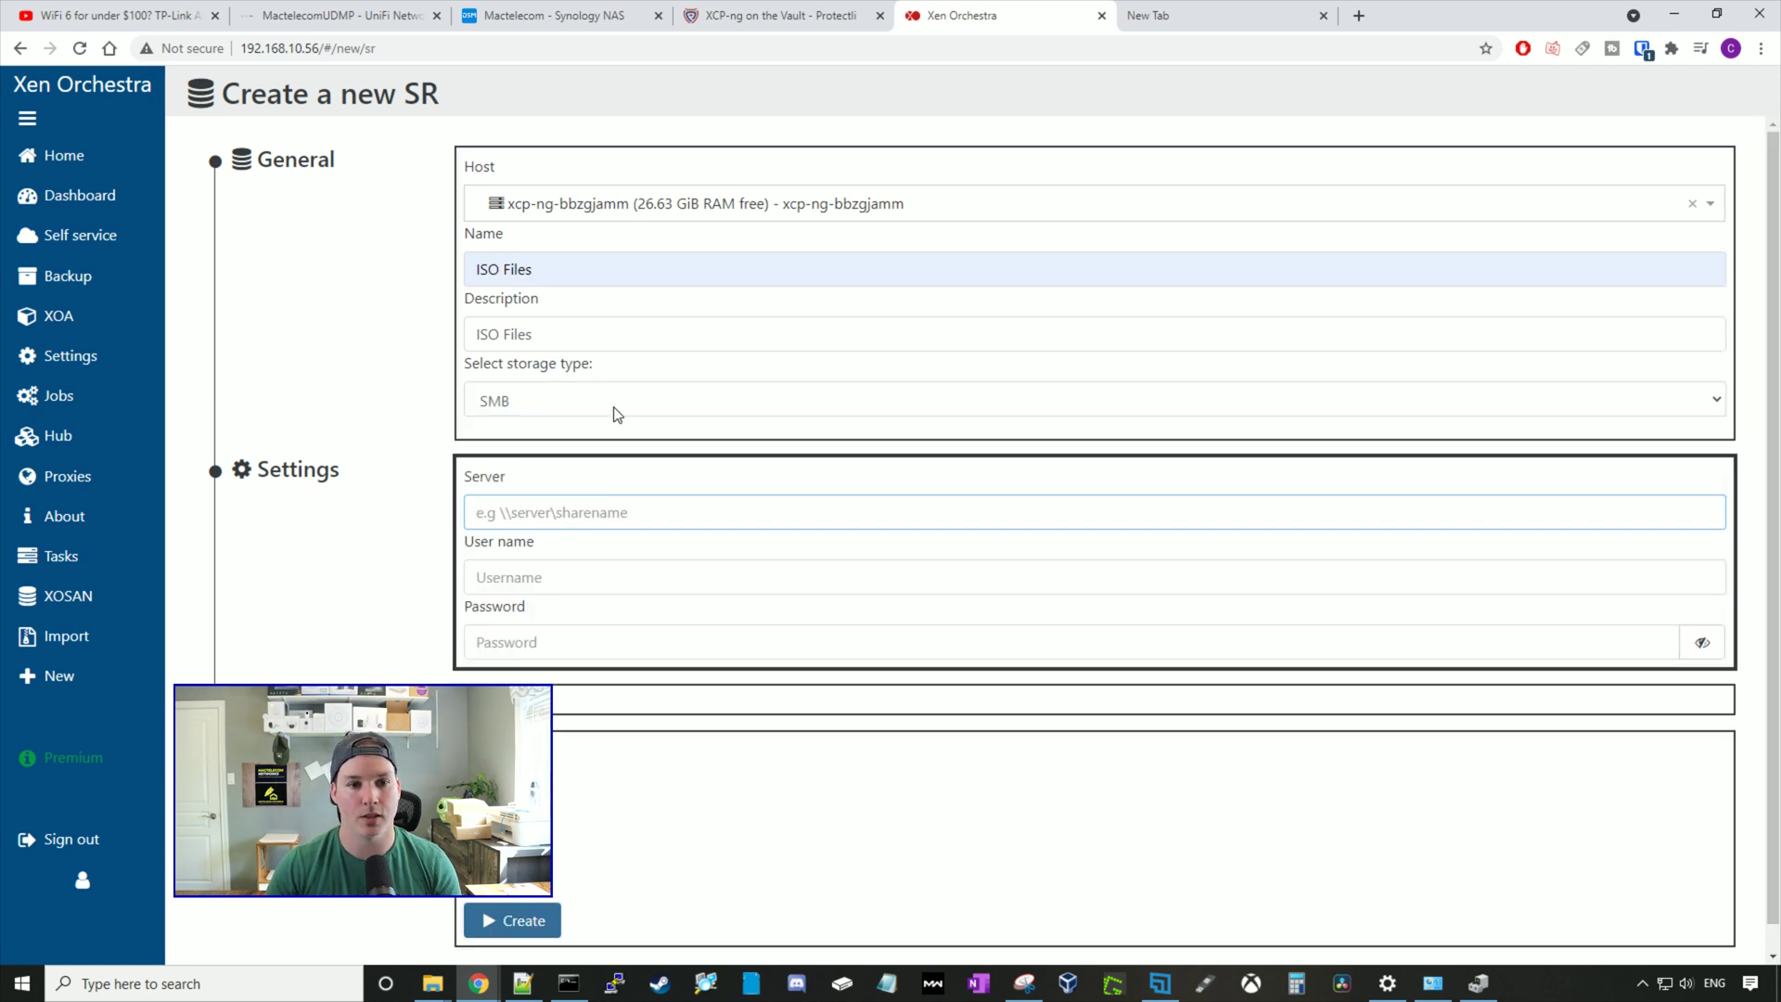
Step: Switch to the Synology NAS and begin creating a new shared folder named "ISO" from File Station
click(591, 20)
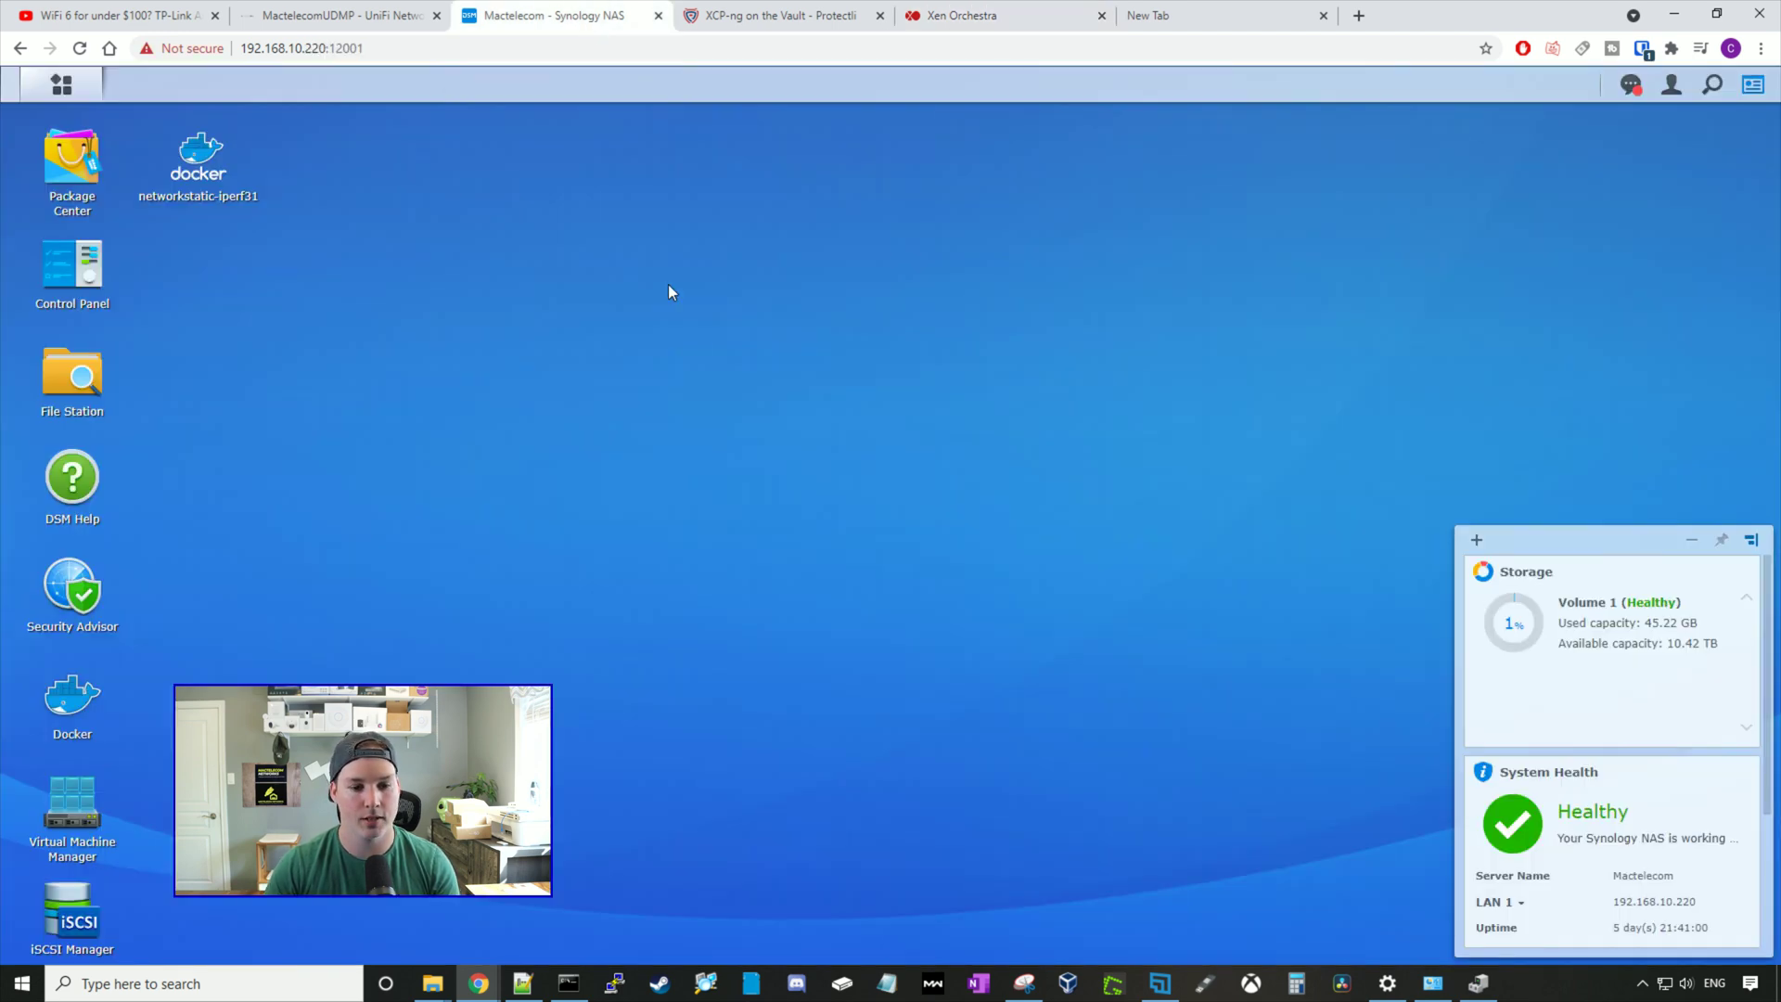
click(80, 393)
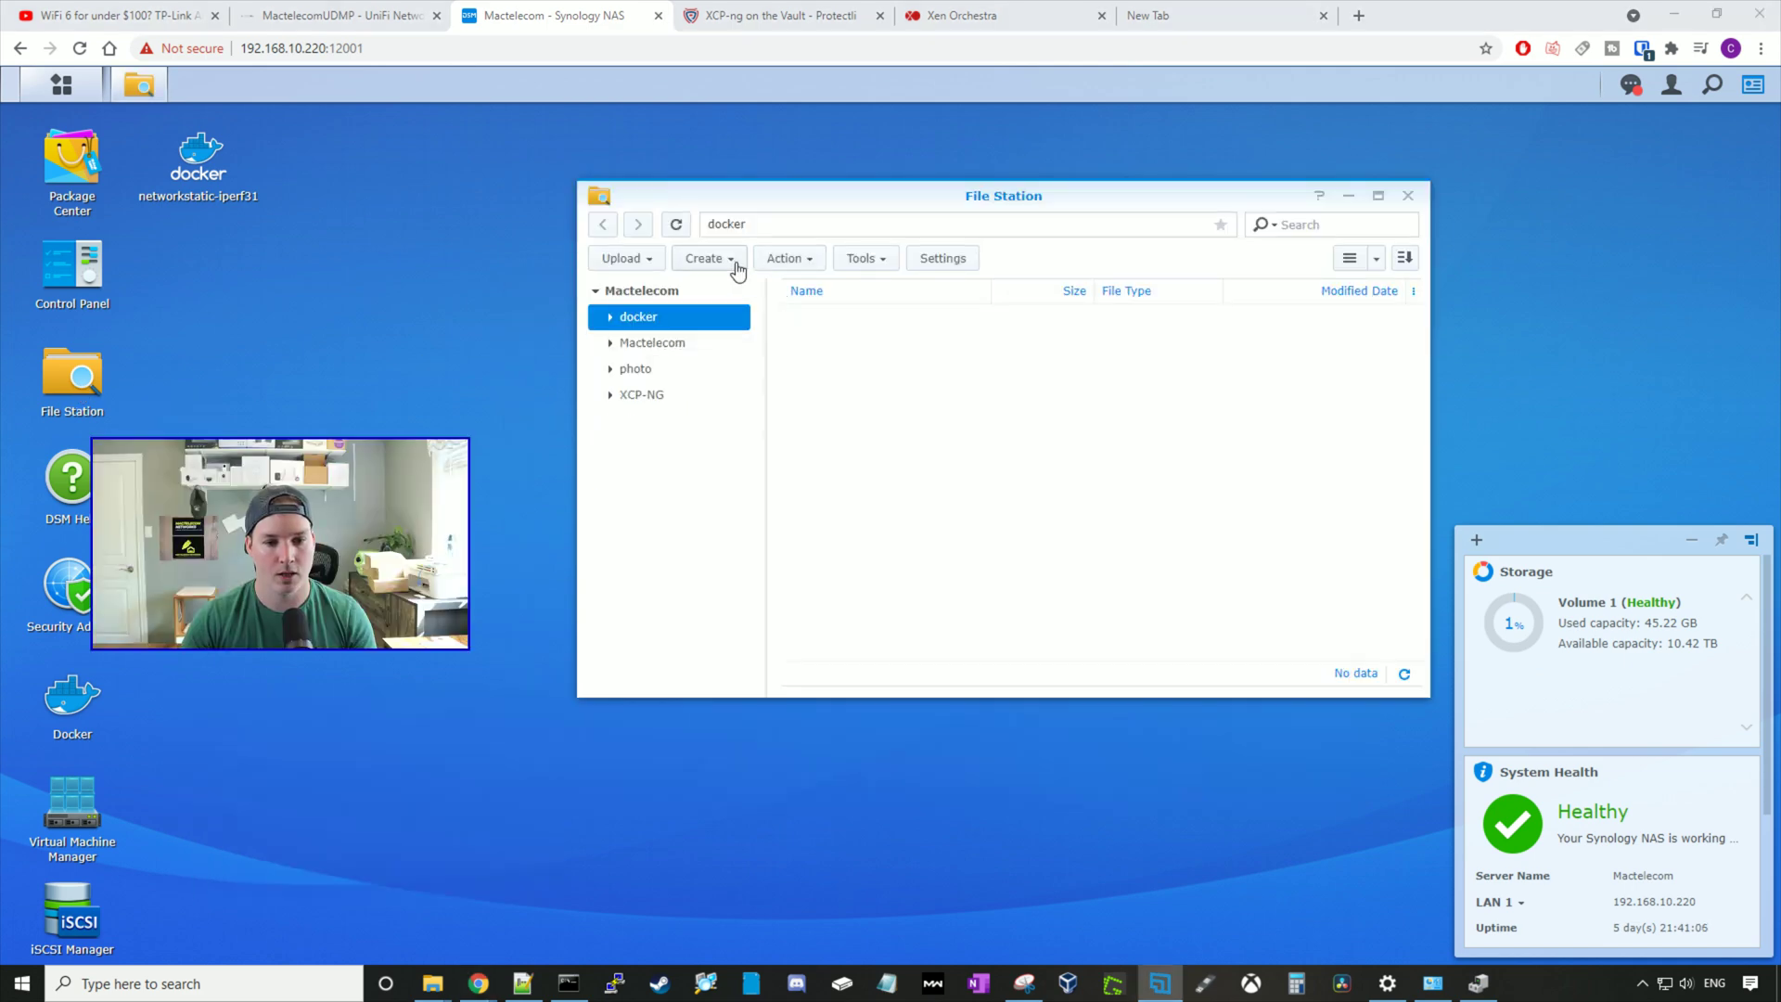
click(738, 268)
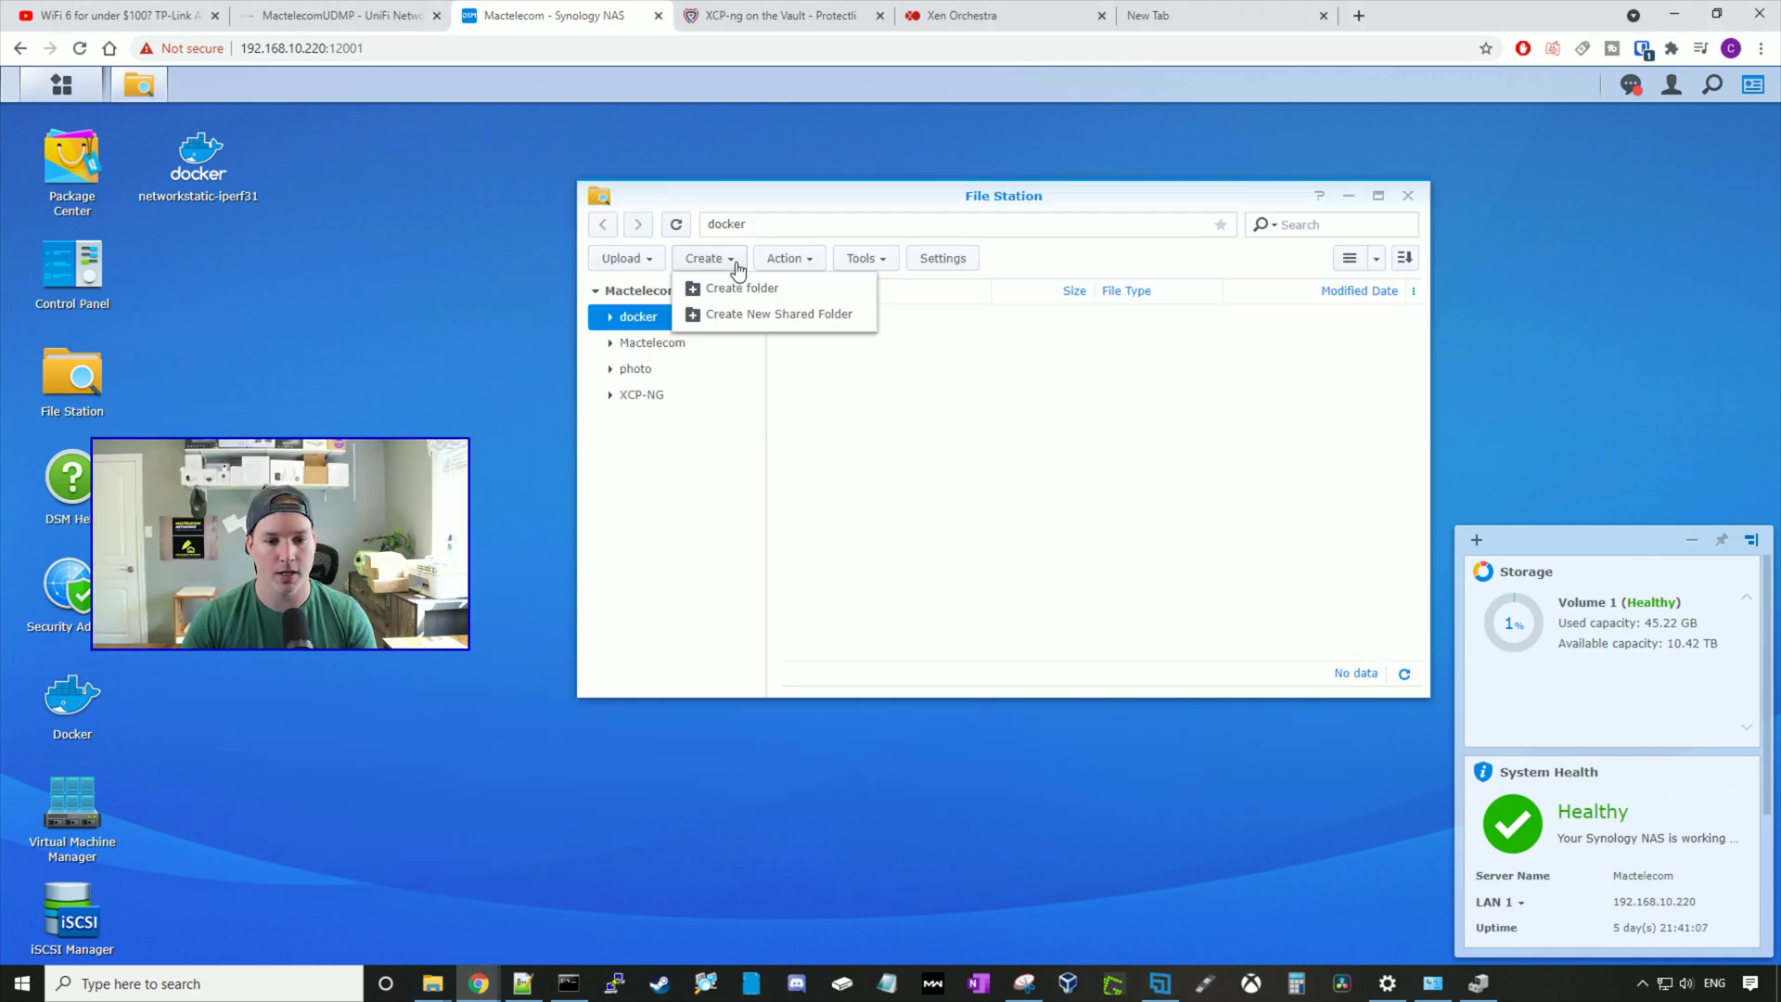
click(738, 316)
click(712, 338)
text(ISO)
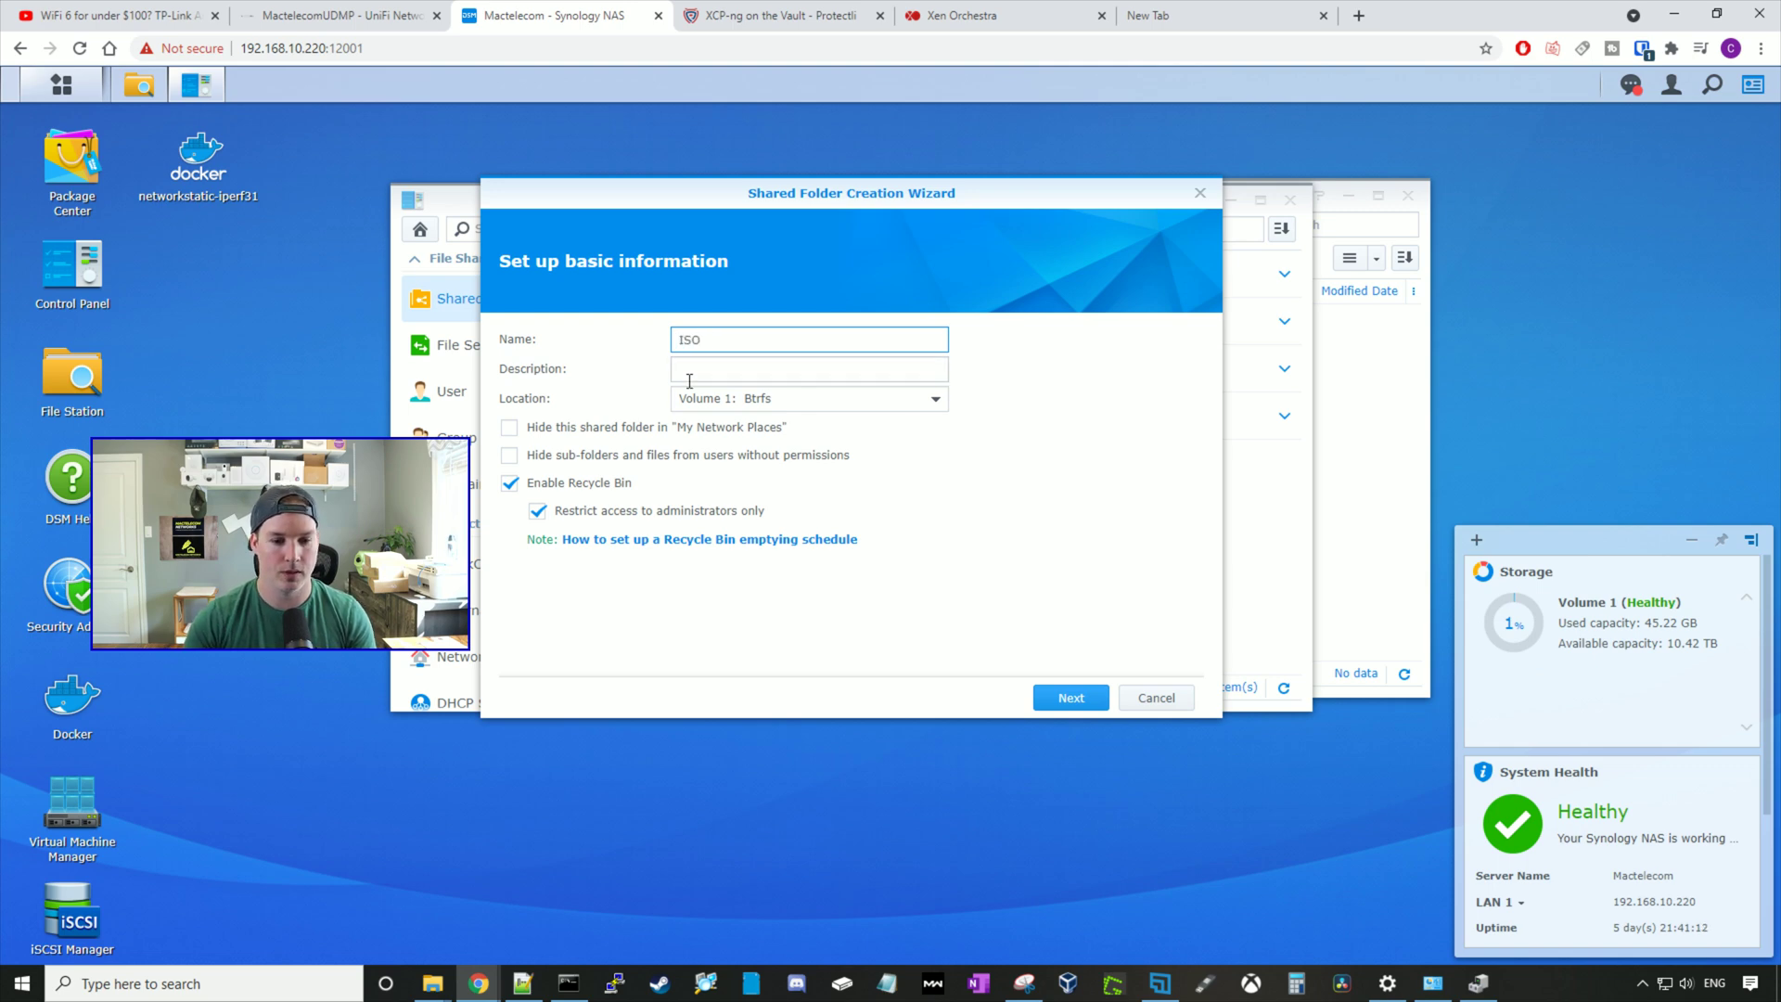
click(1071, 698)
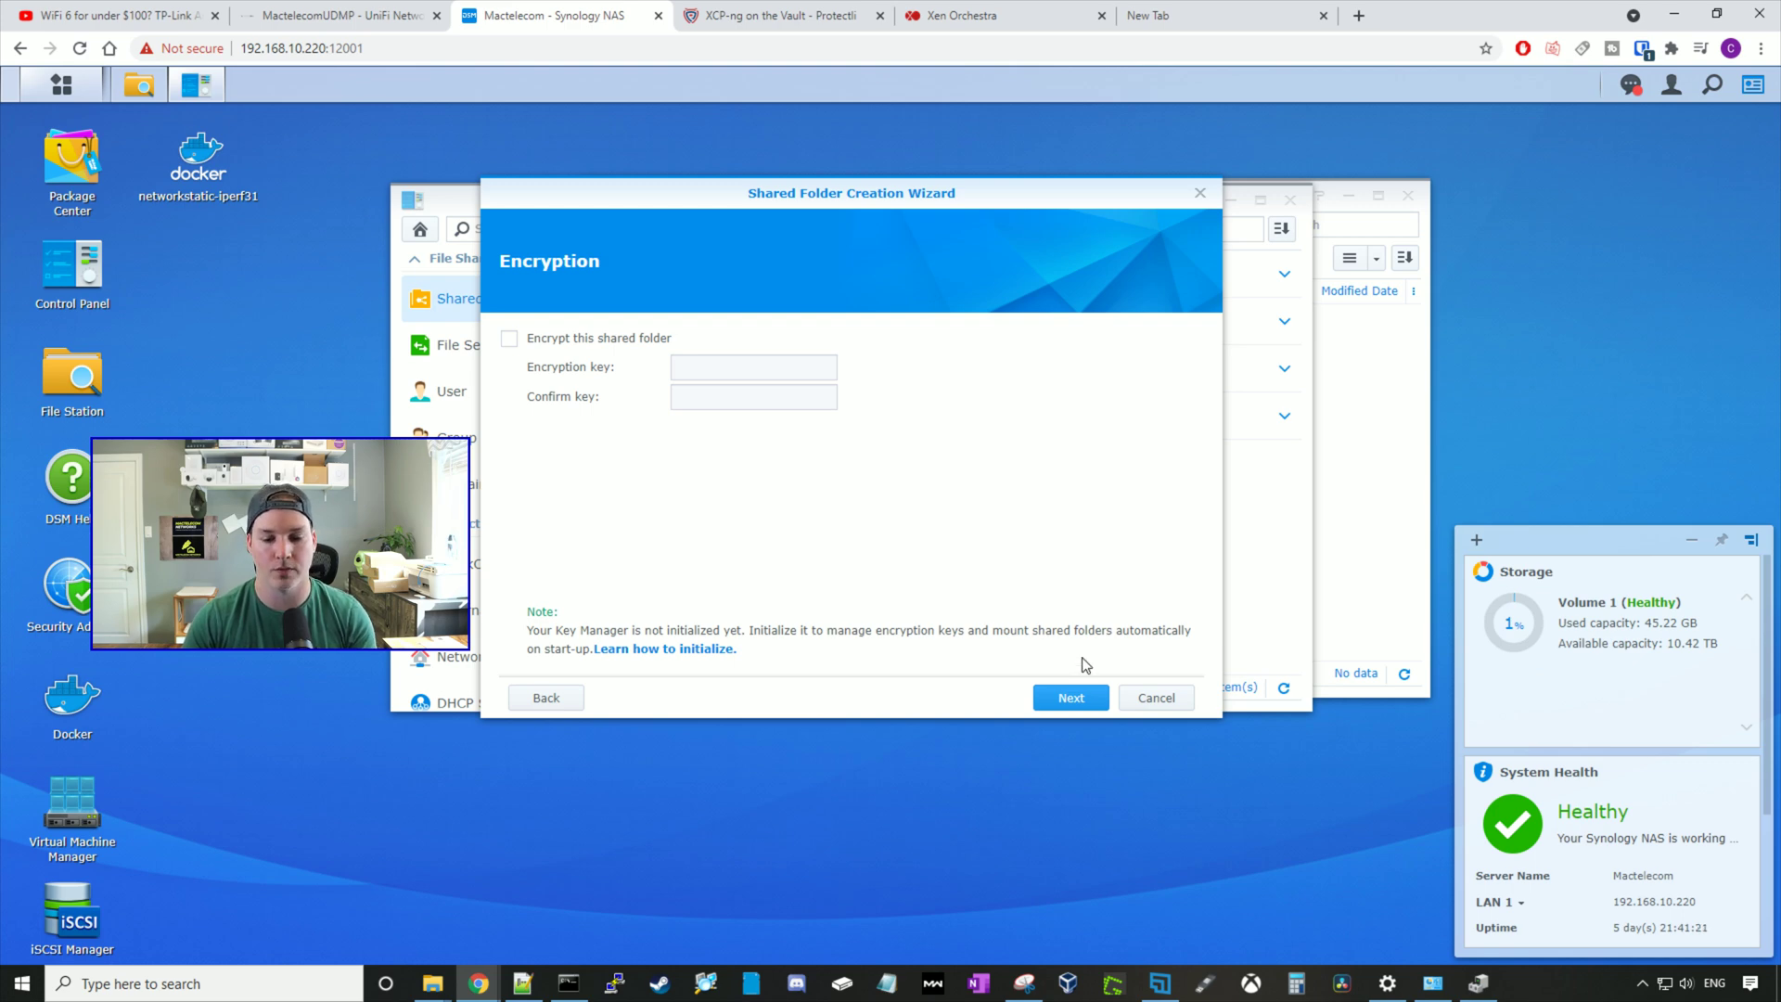
Step: Leave the shared folder unencrypted and enable a shared folder quota of 100 GB
click(1076, 701)
click(509, 425)
click(529, 455)
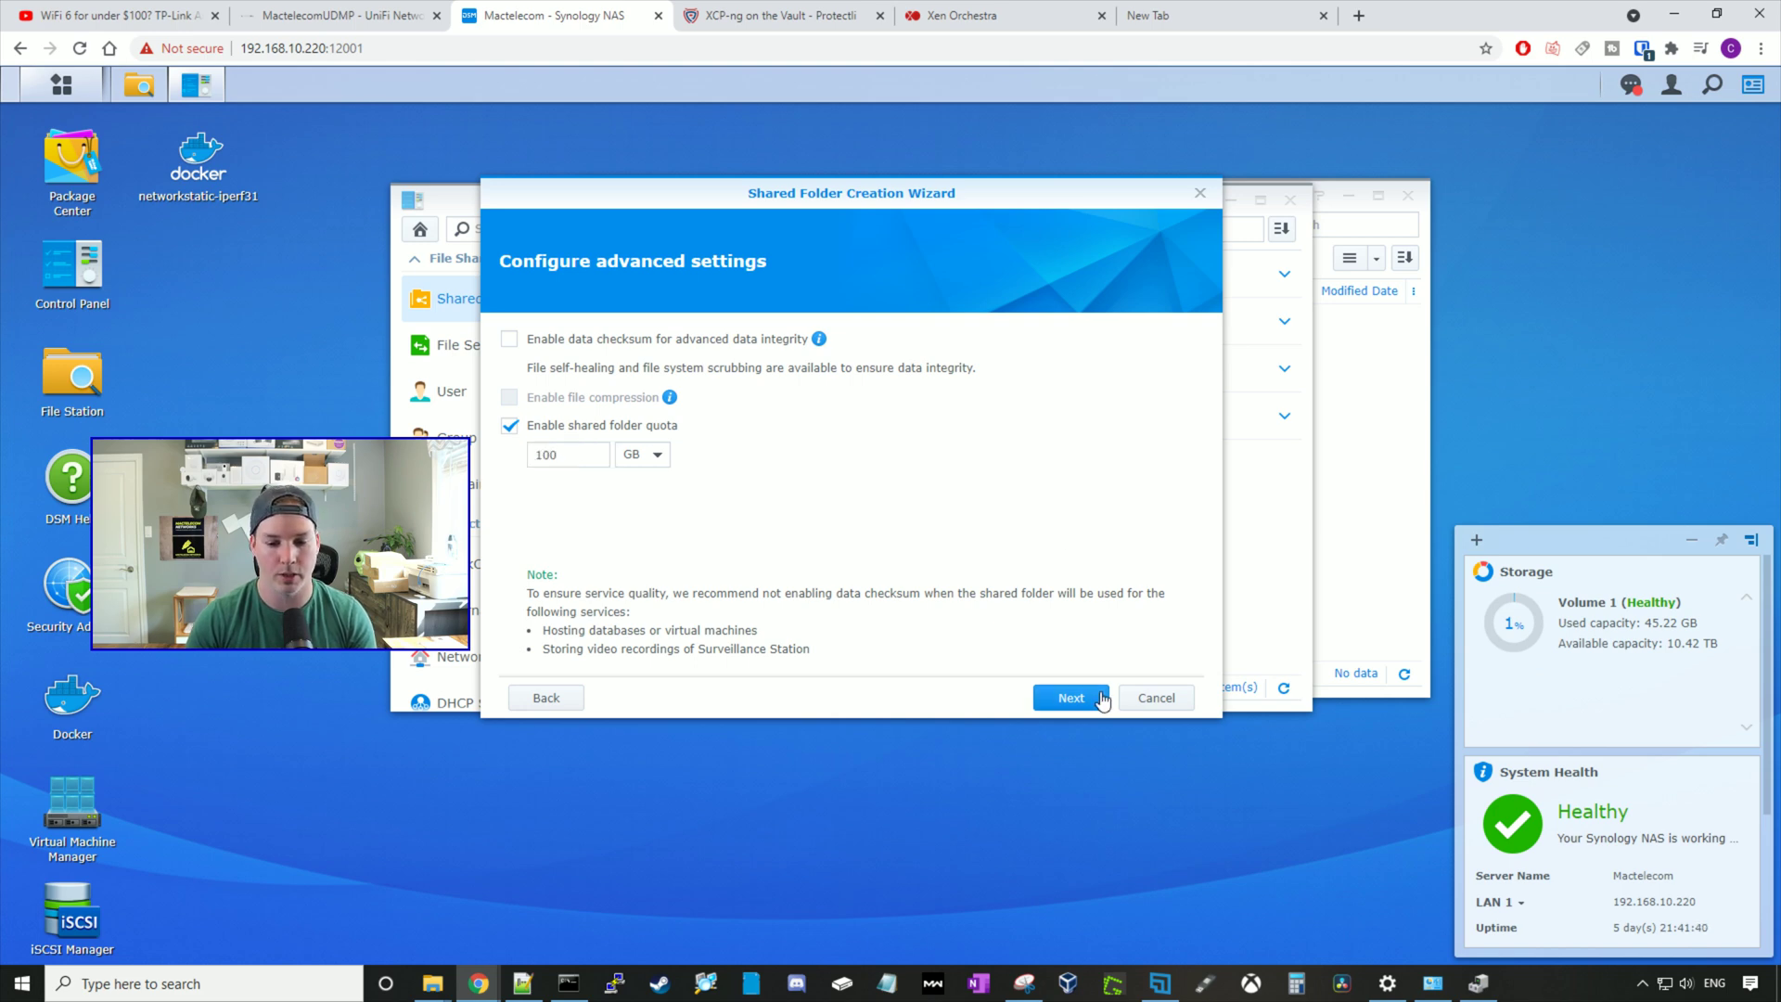
Step: Apply the settings to create the "ISO" shared folder and accept its default user permissions
click(1071, 698)
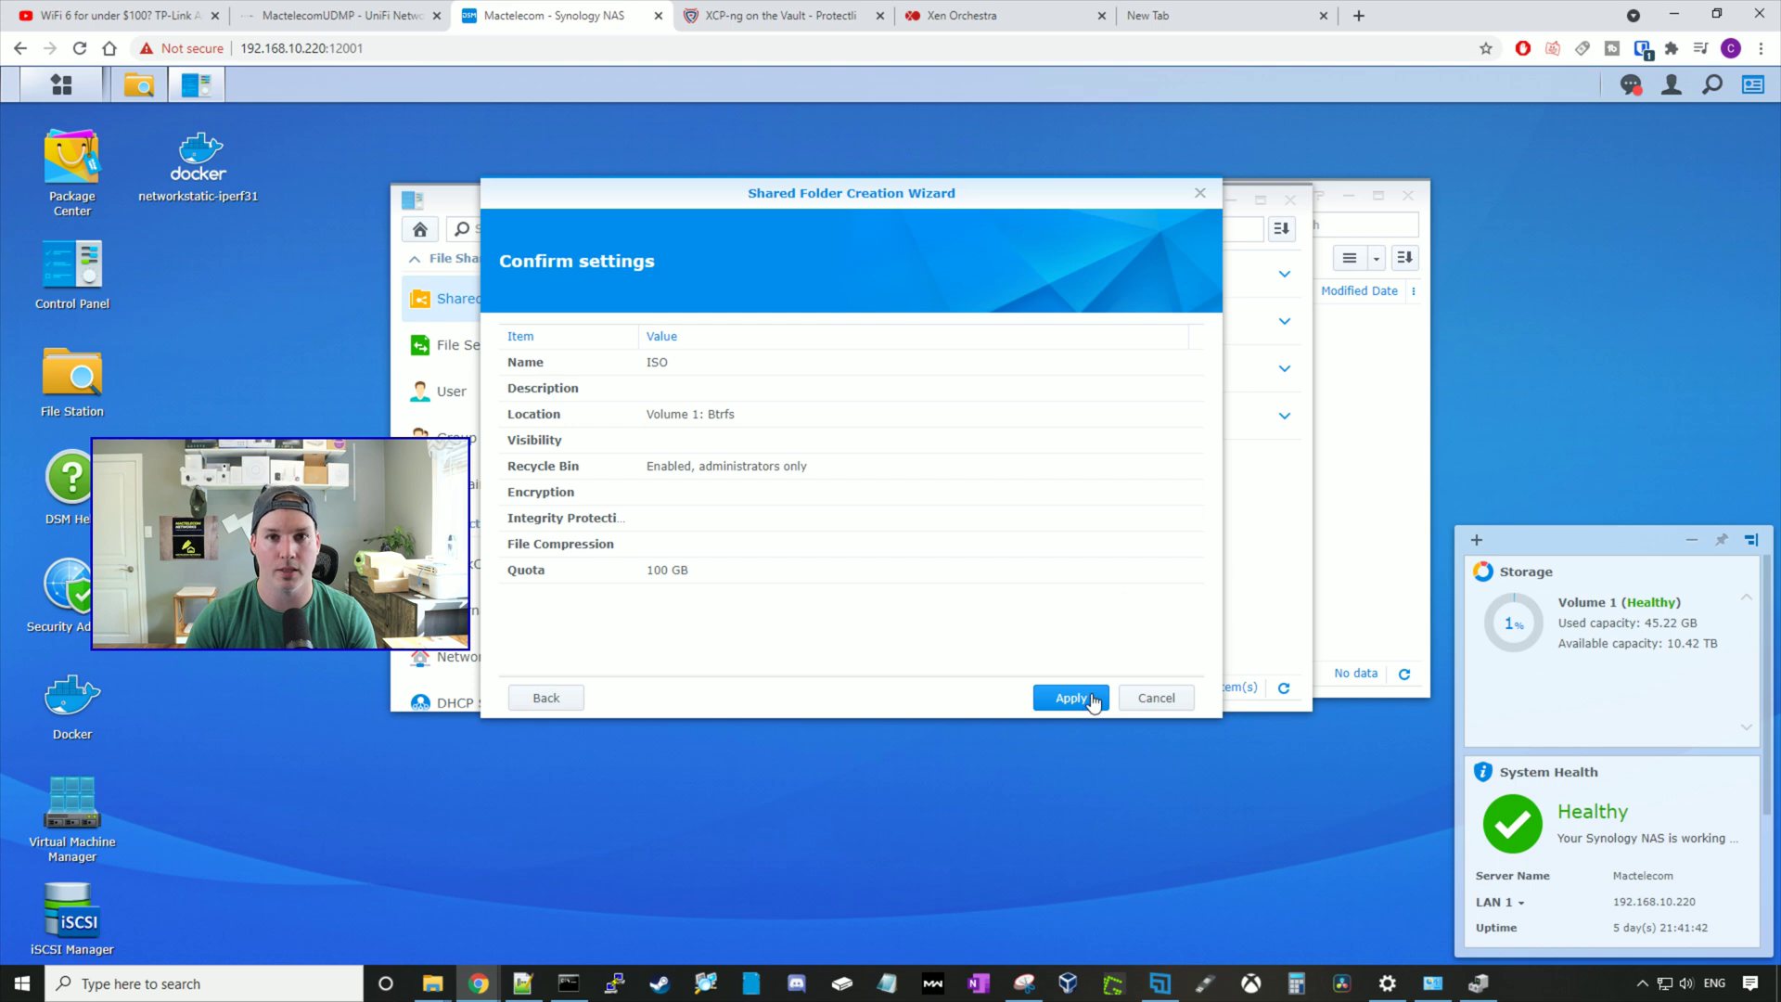
click(1072, 698)
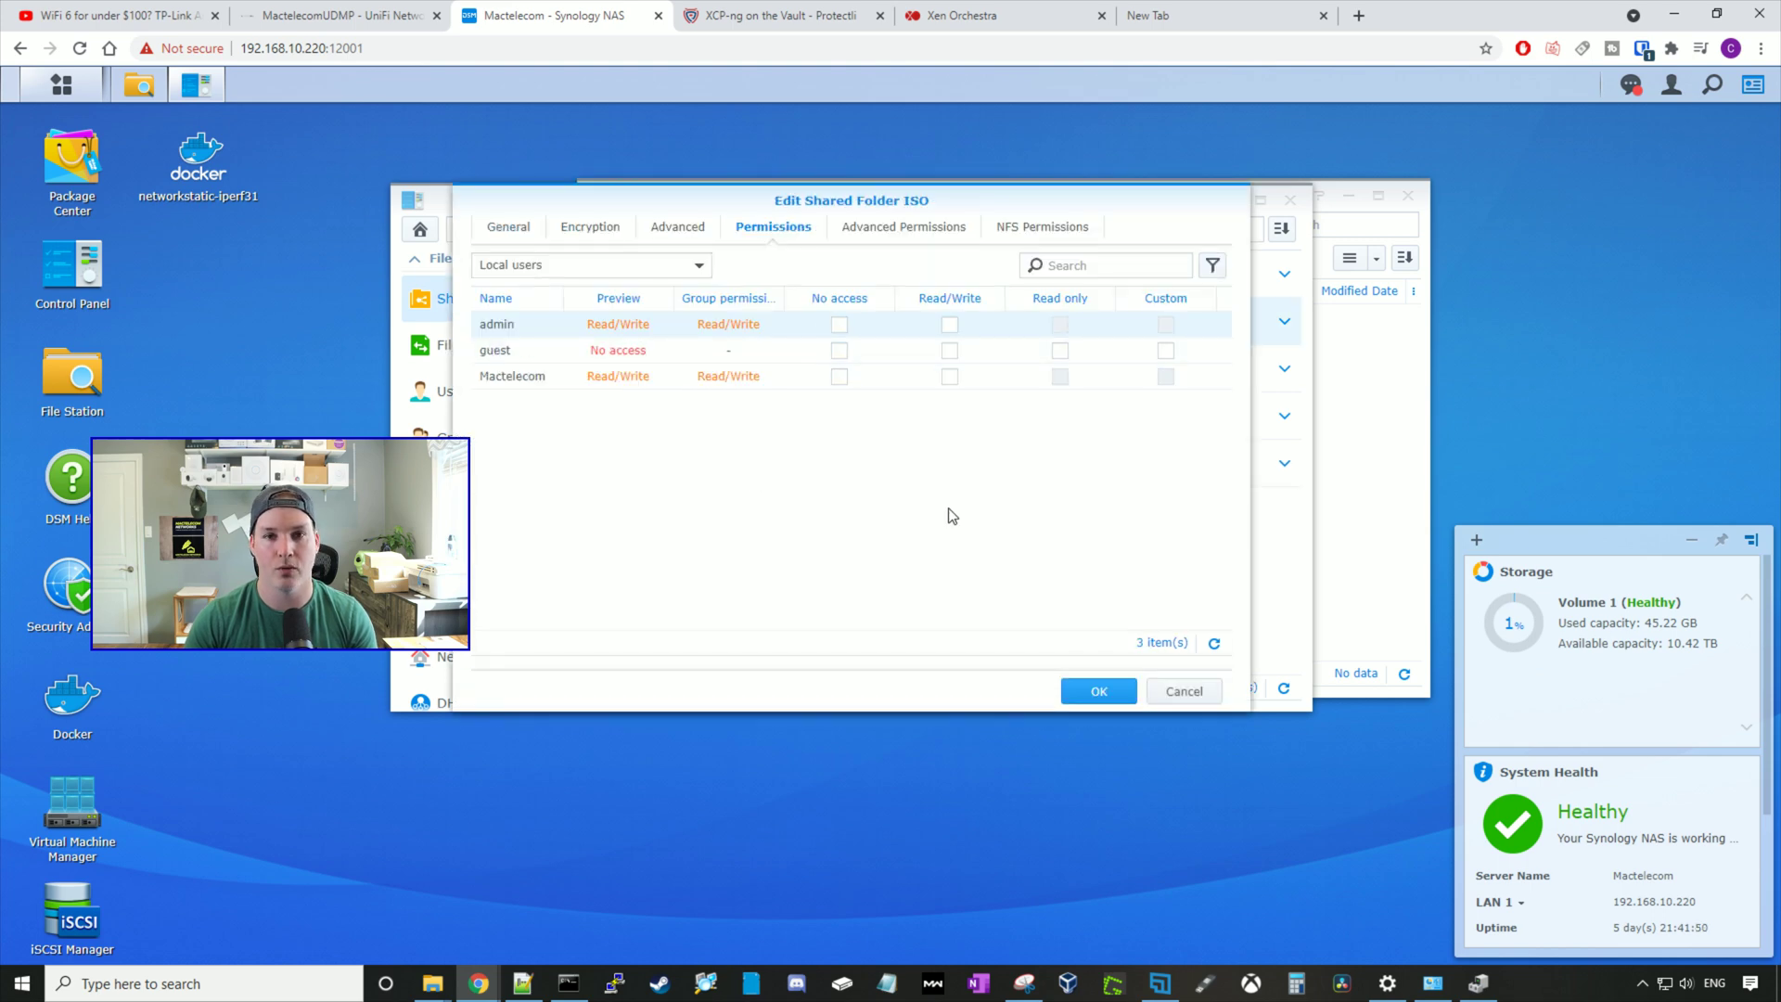
click(1098, 693)
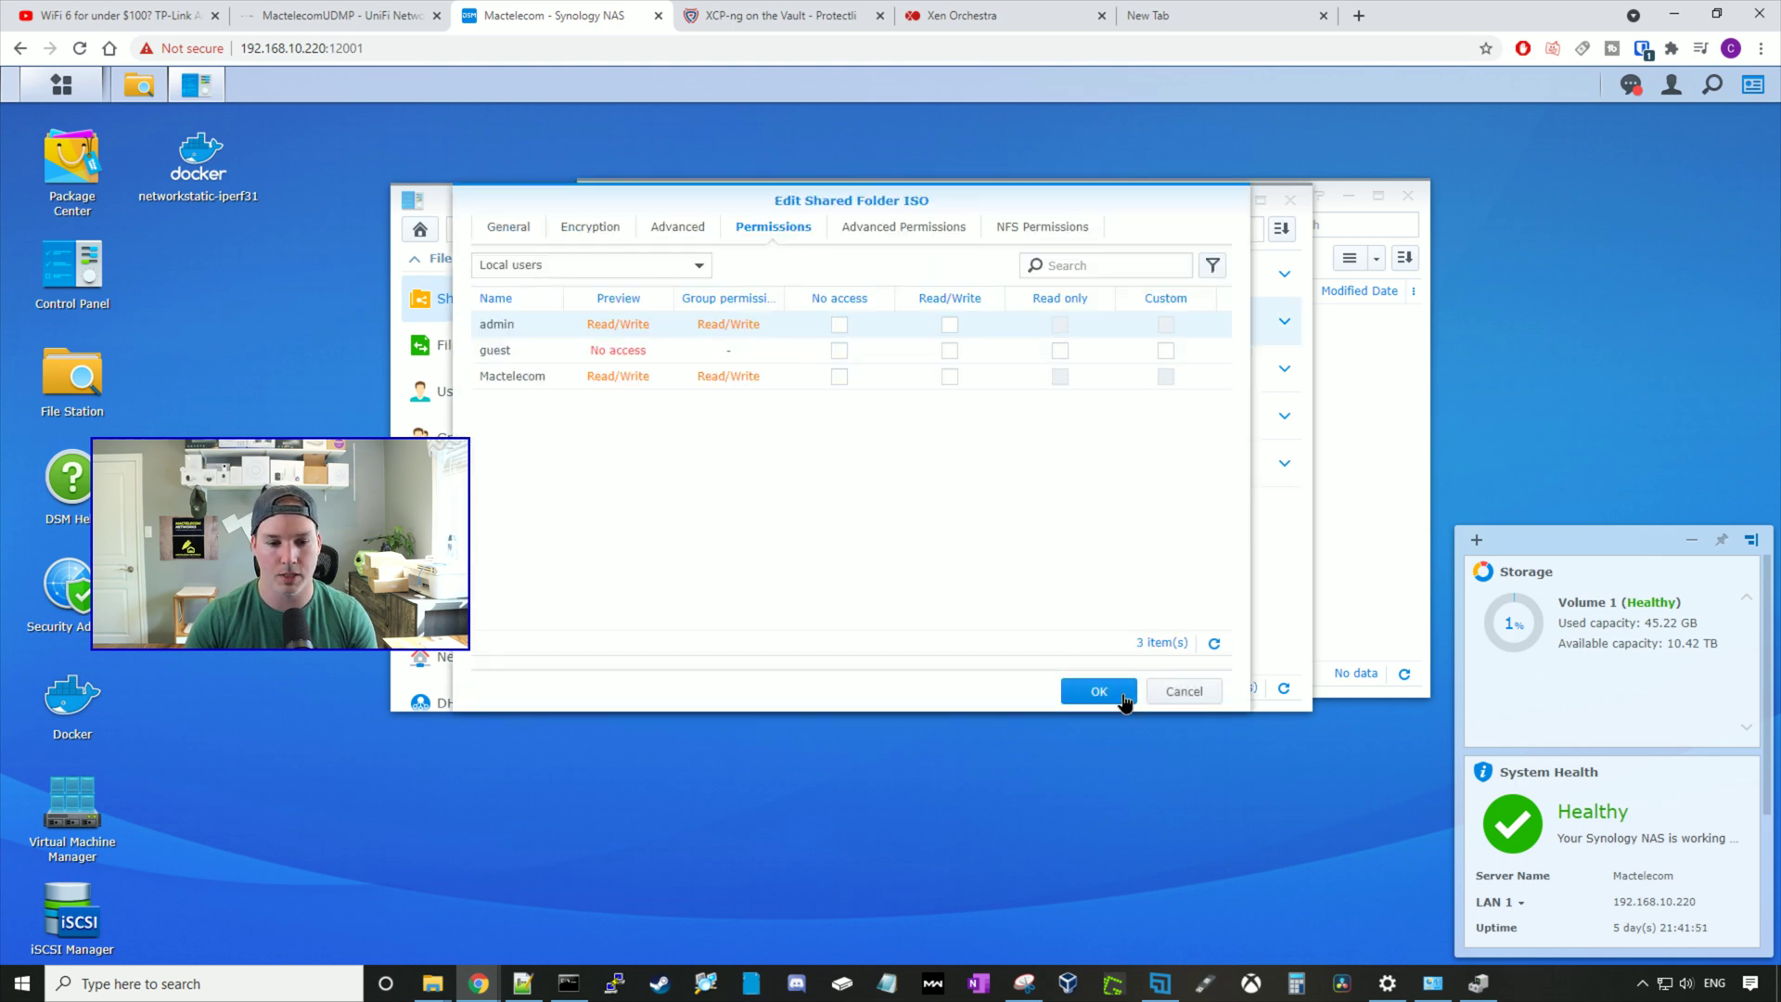
Step: Switch to Xen Orchestra and create the SMB repository using server \\192.168.10.220\ISO with the NAS user name and password
click(943, 11)
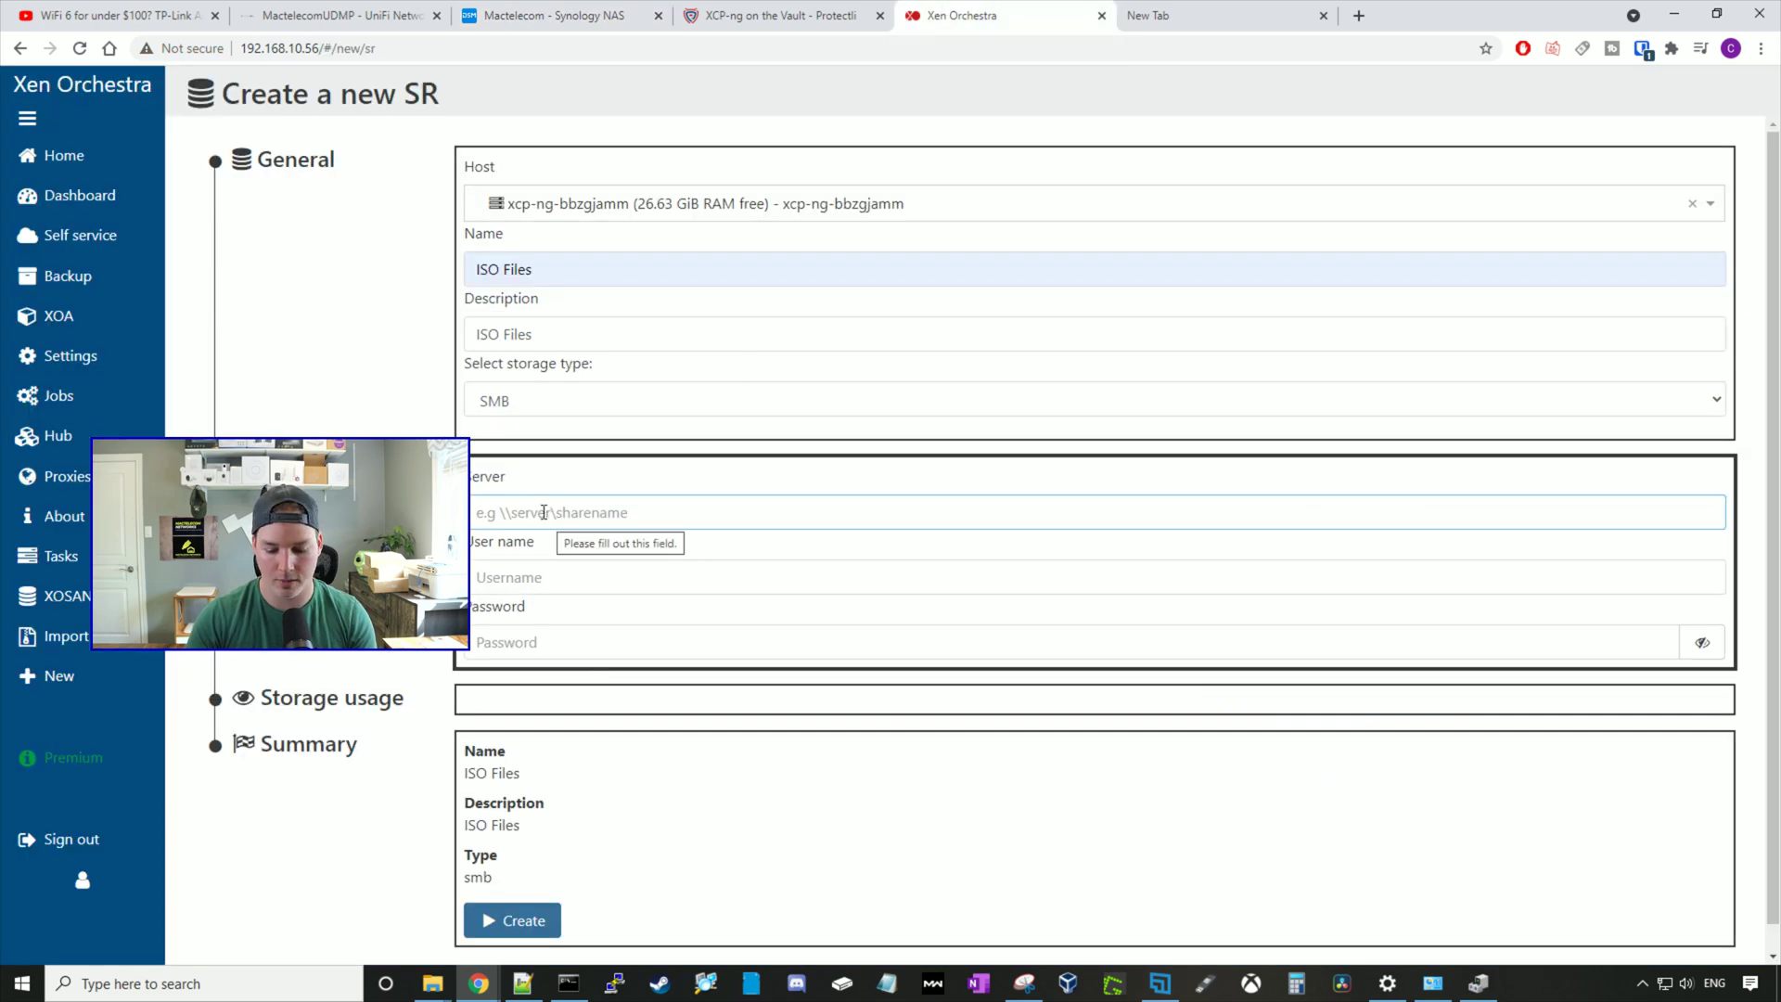
text(\\)
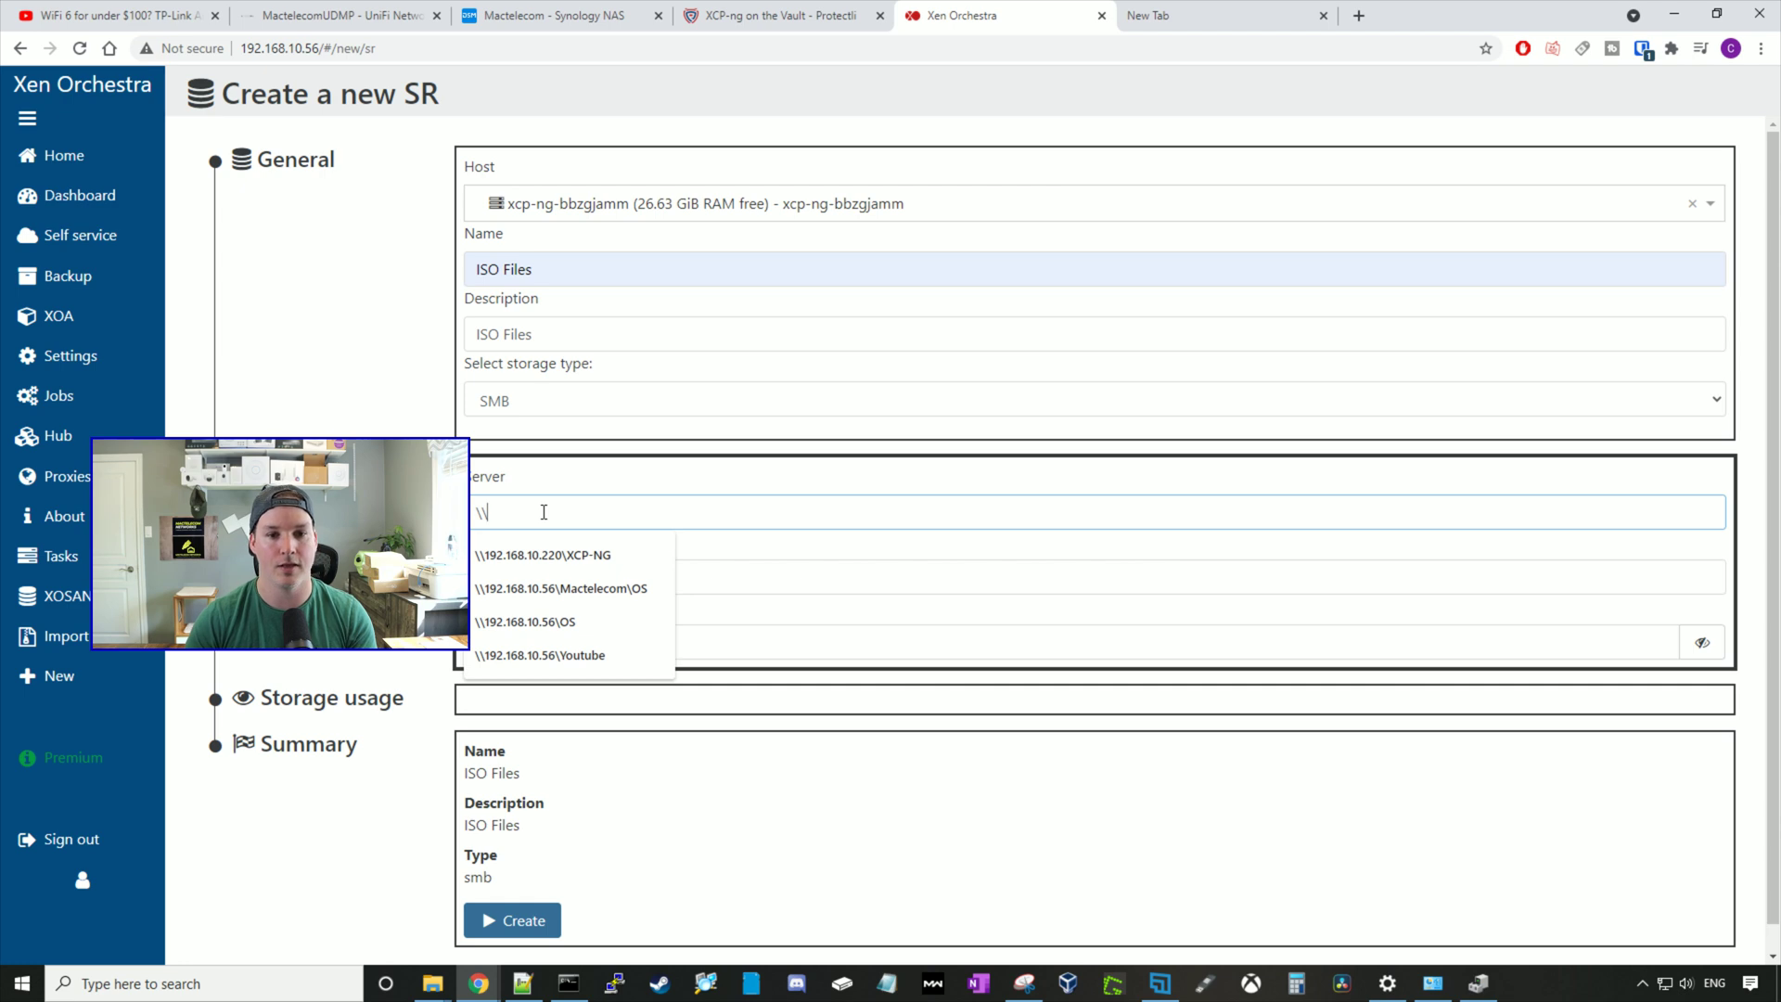
text(192.168.10.220)
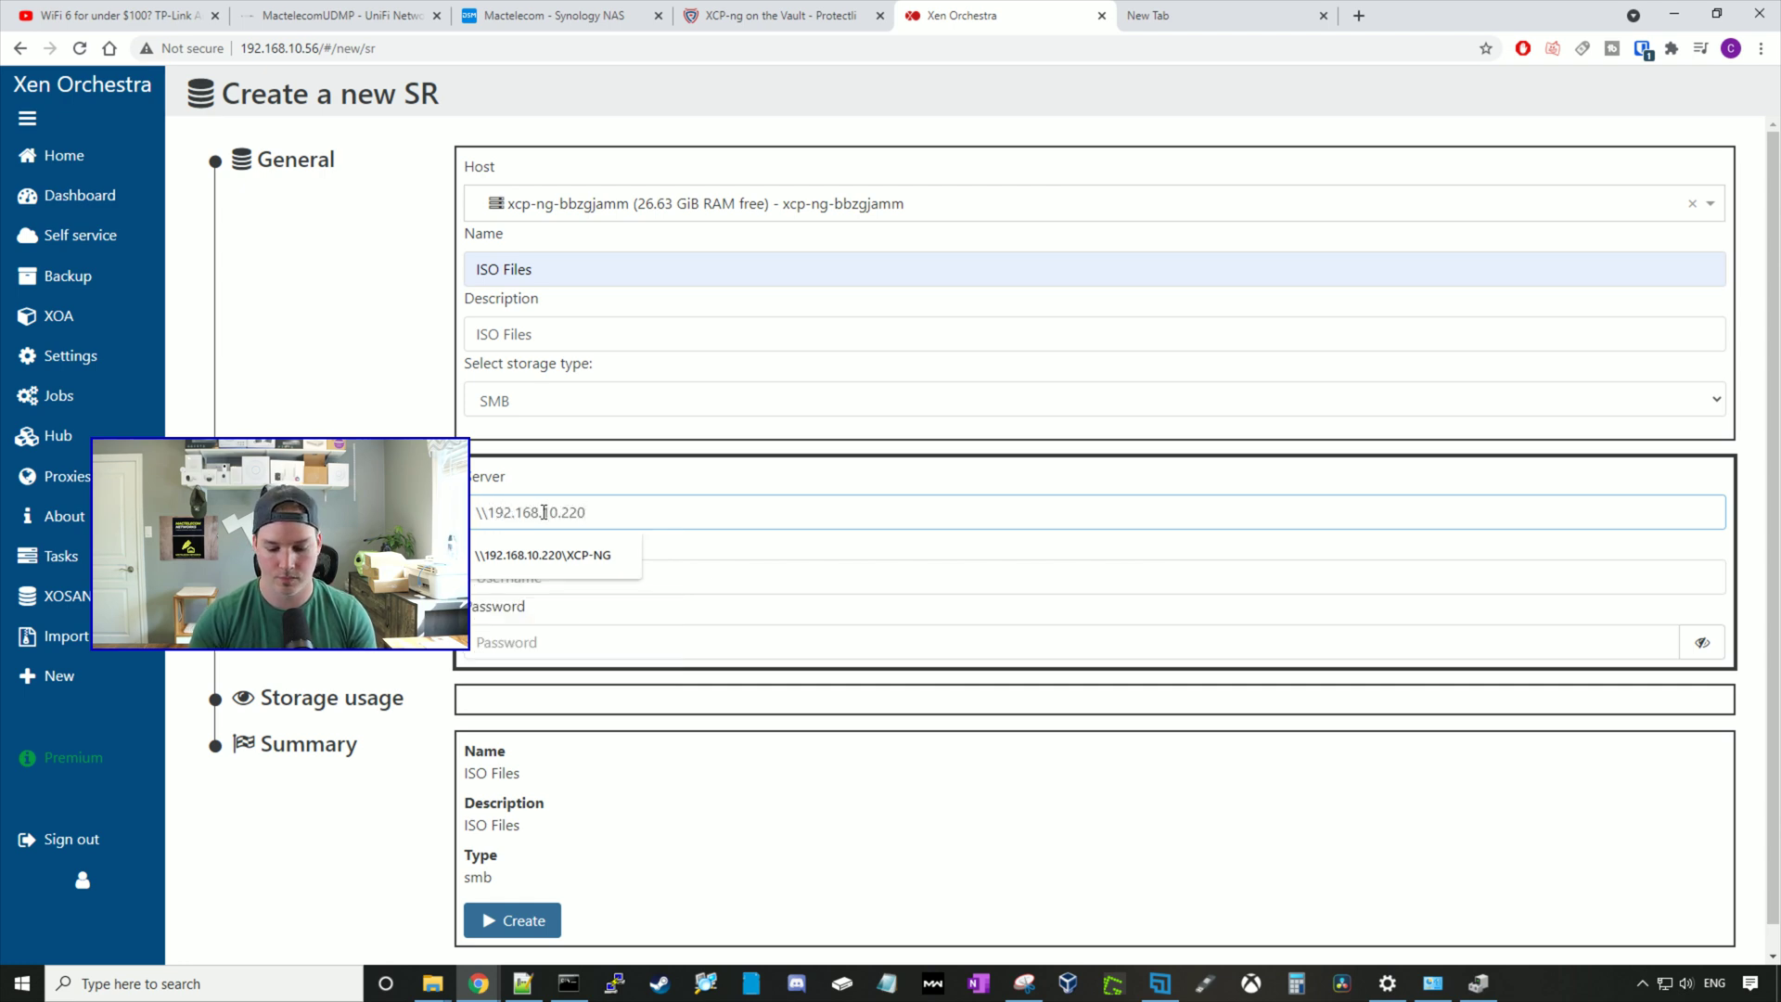
text(\ISO)
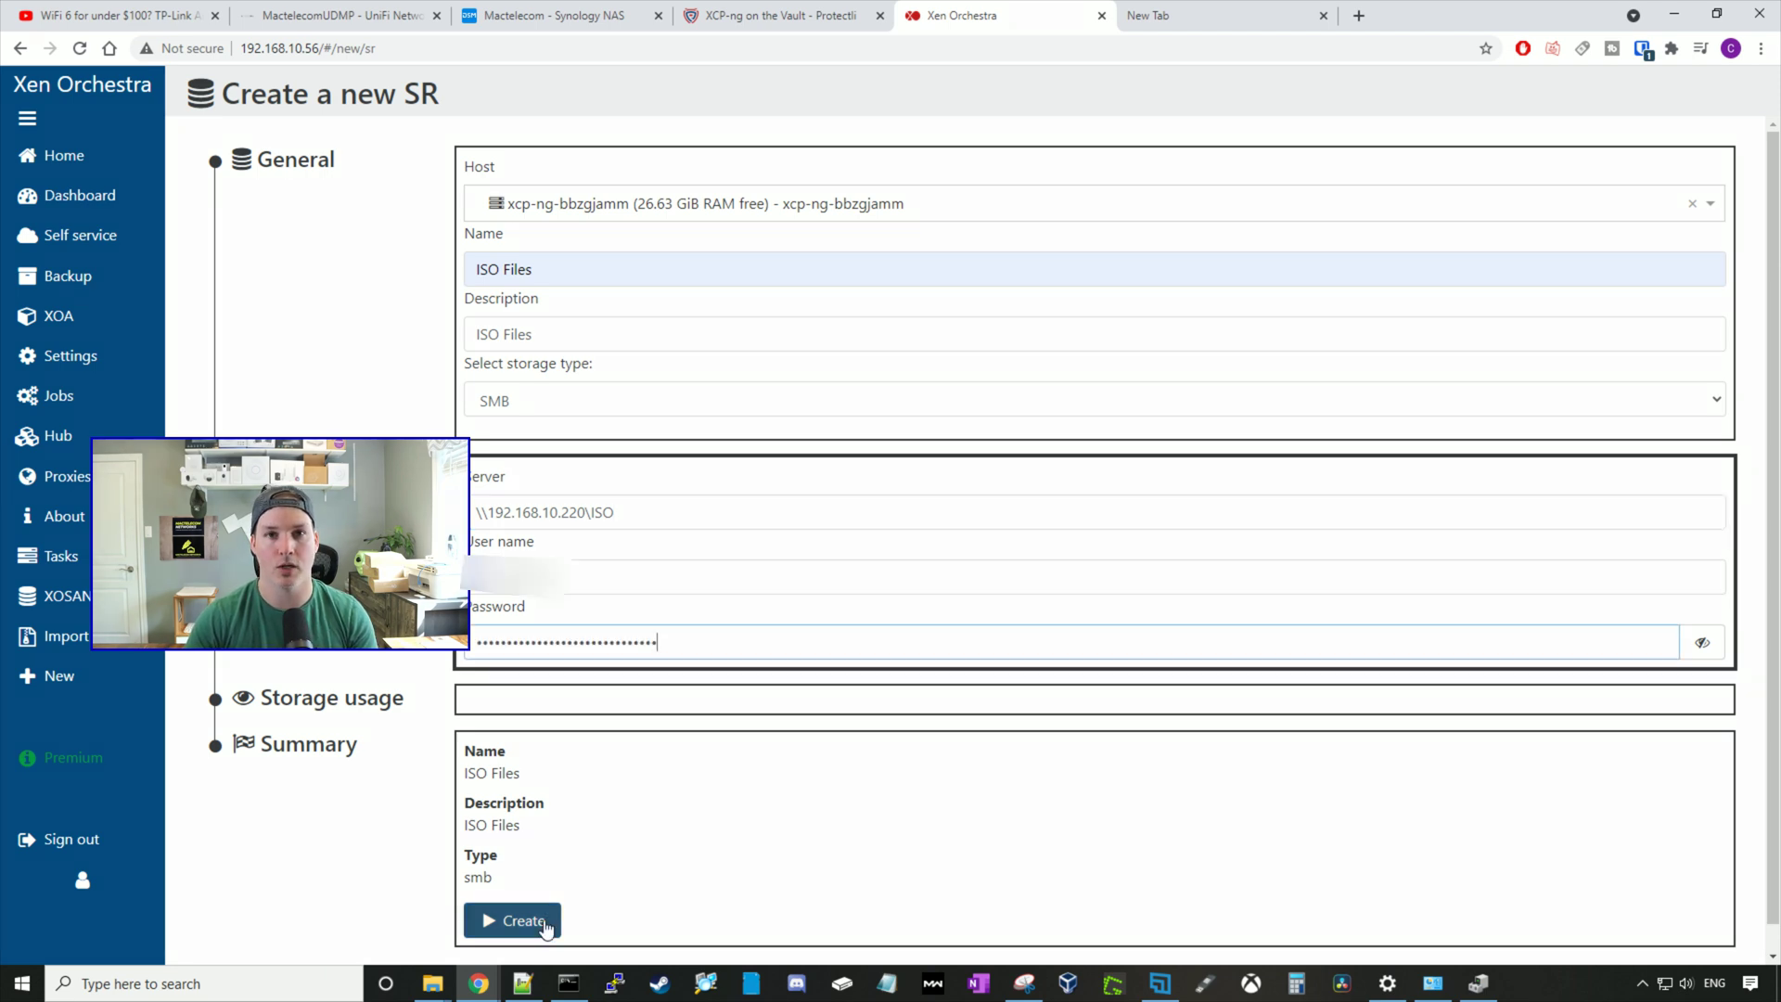
click(546, 924)
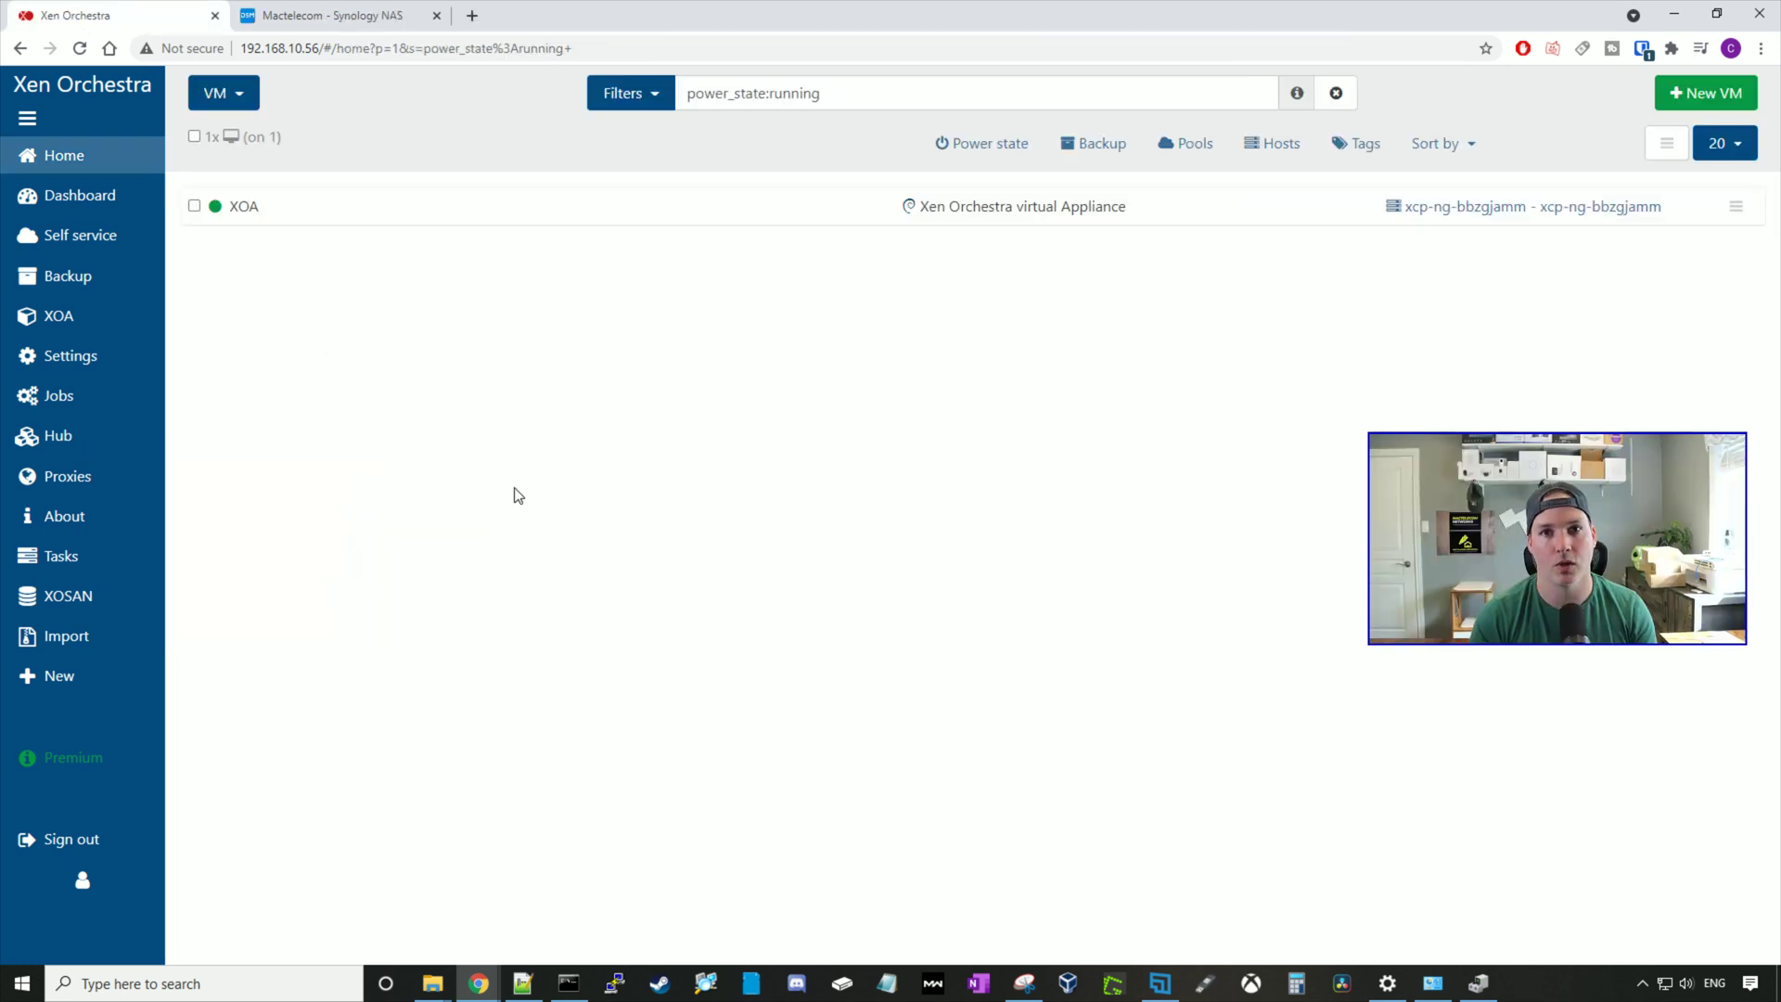
Step: Switch to the Synology NAS and set up a 100 GB iSCSI LUN mapped to a new iSCSI target without CHAP
click(293, 17)
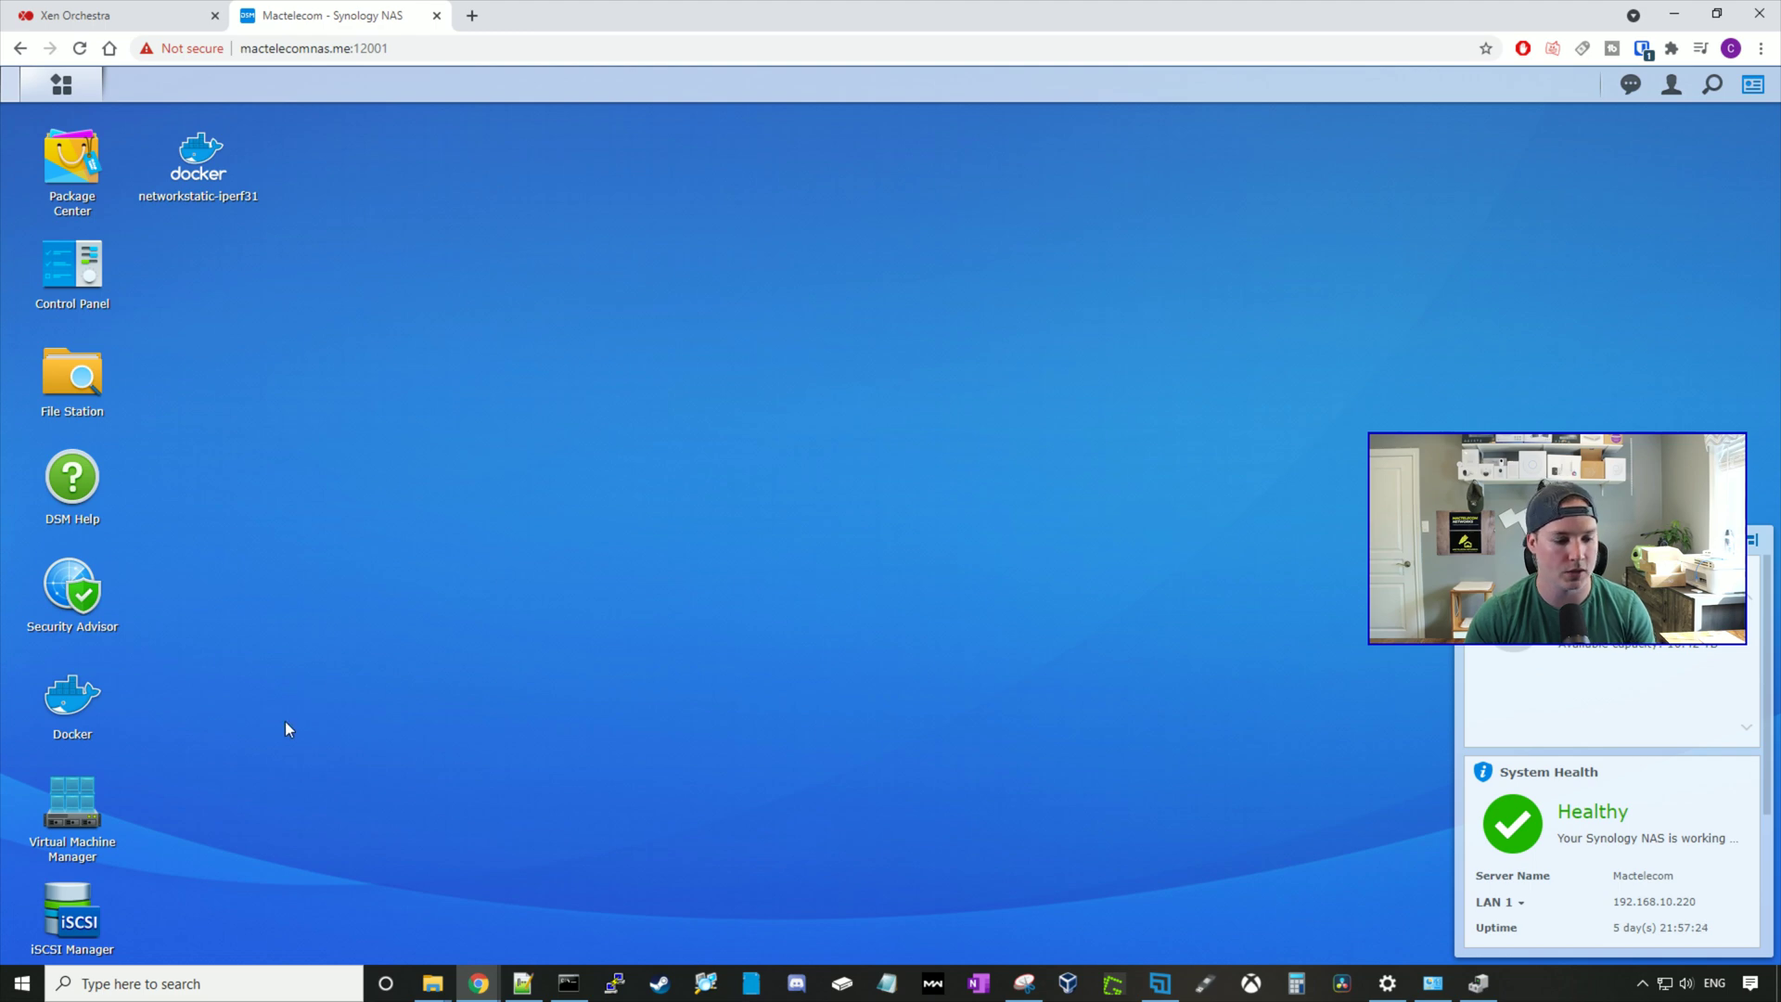
click(92, 916)
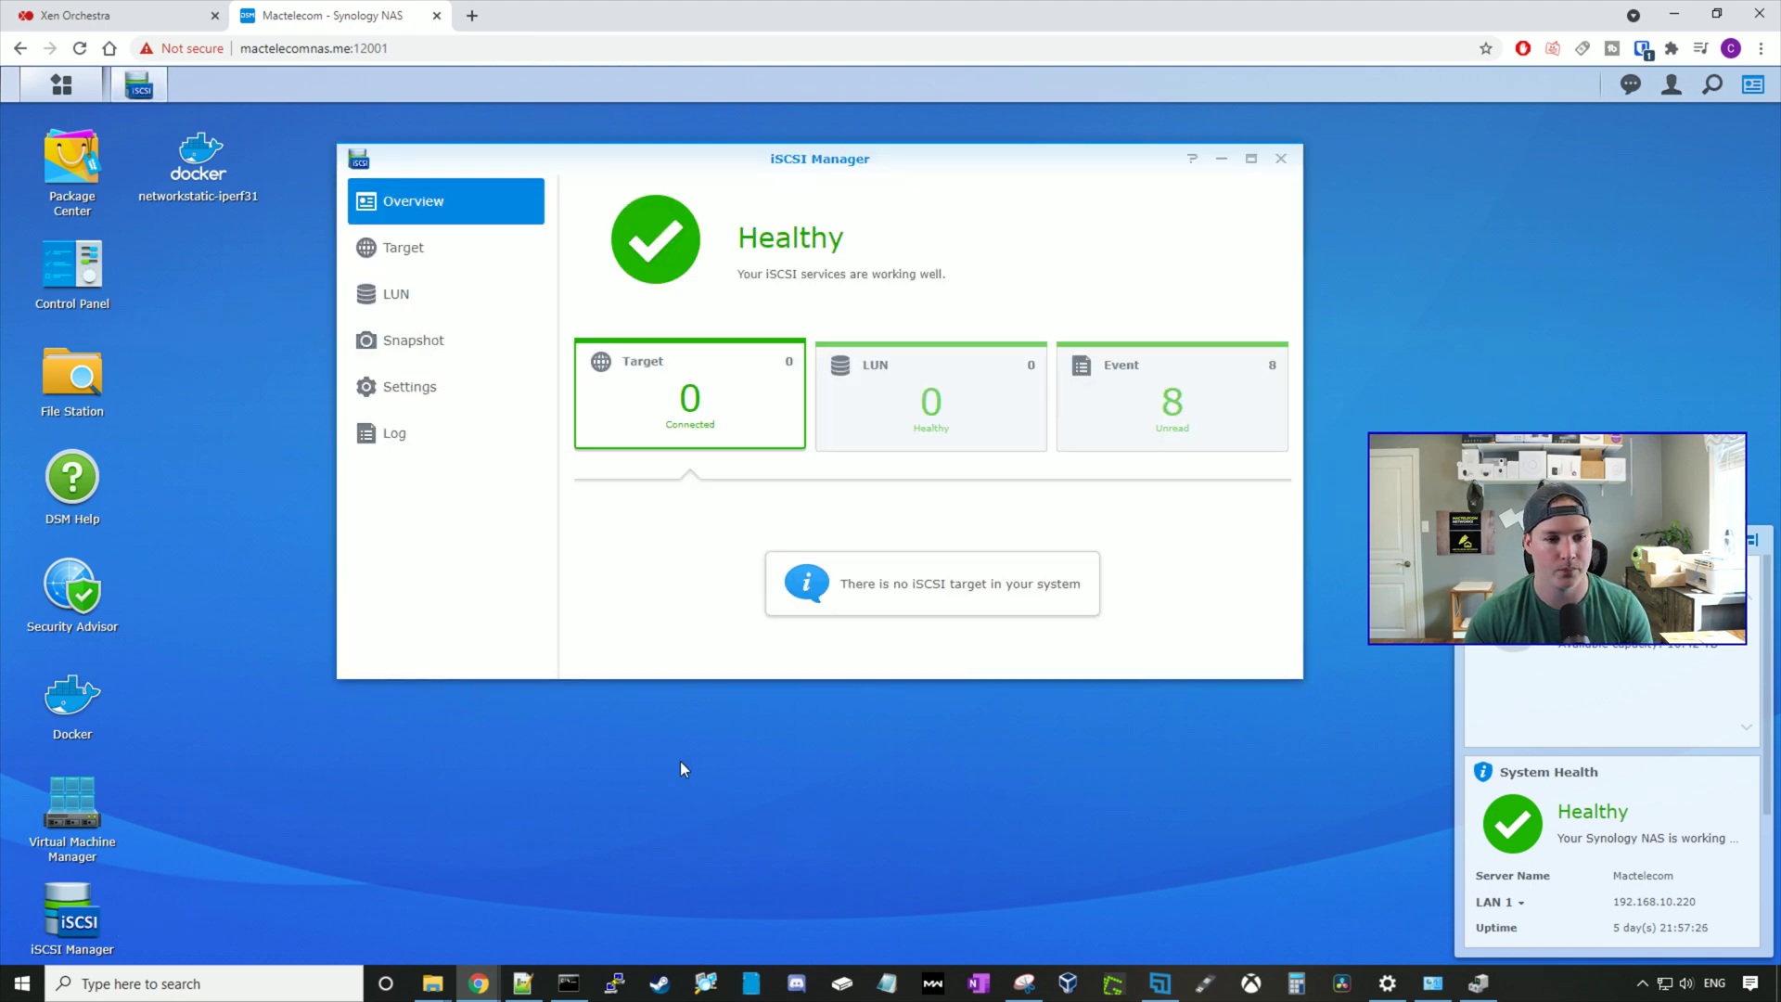
click(434, 299)
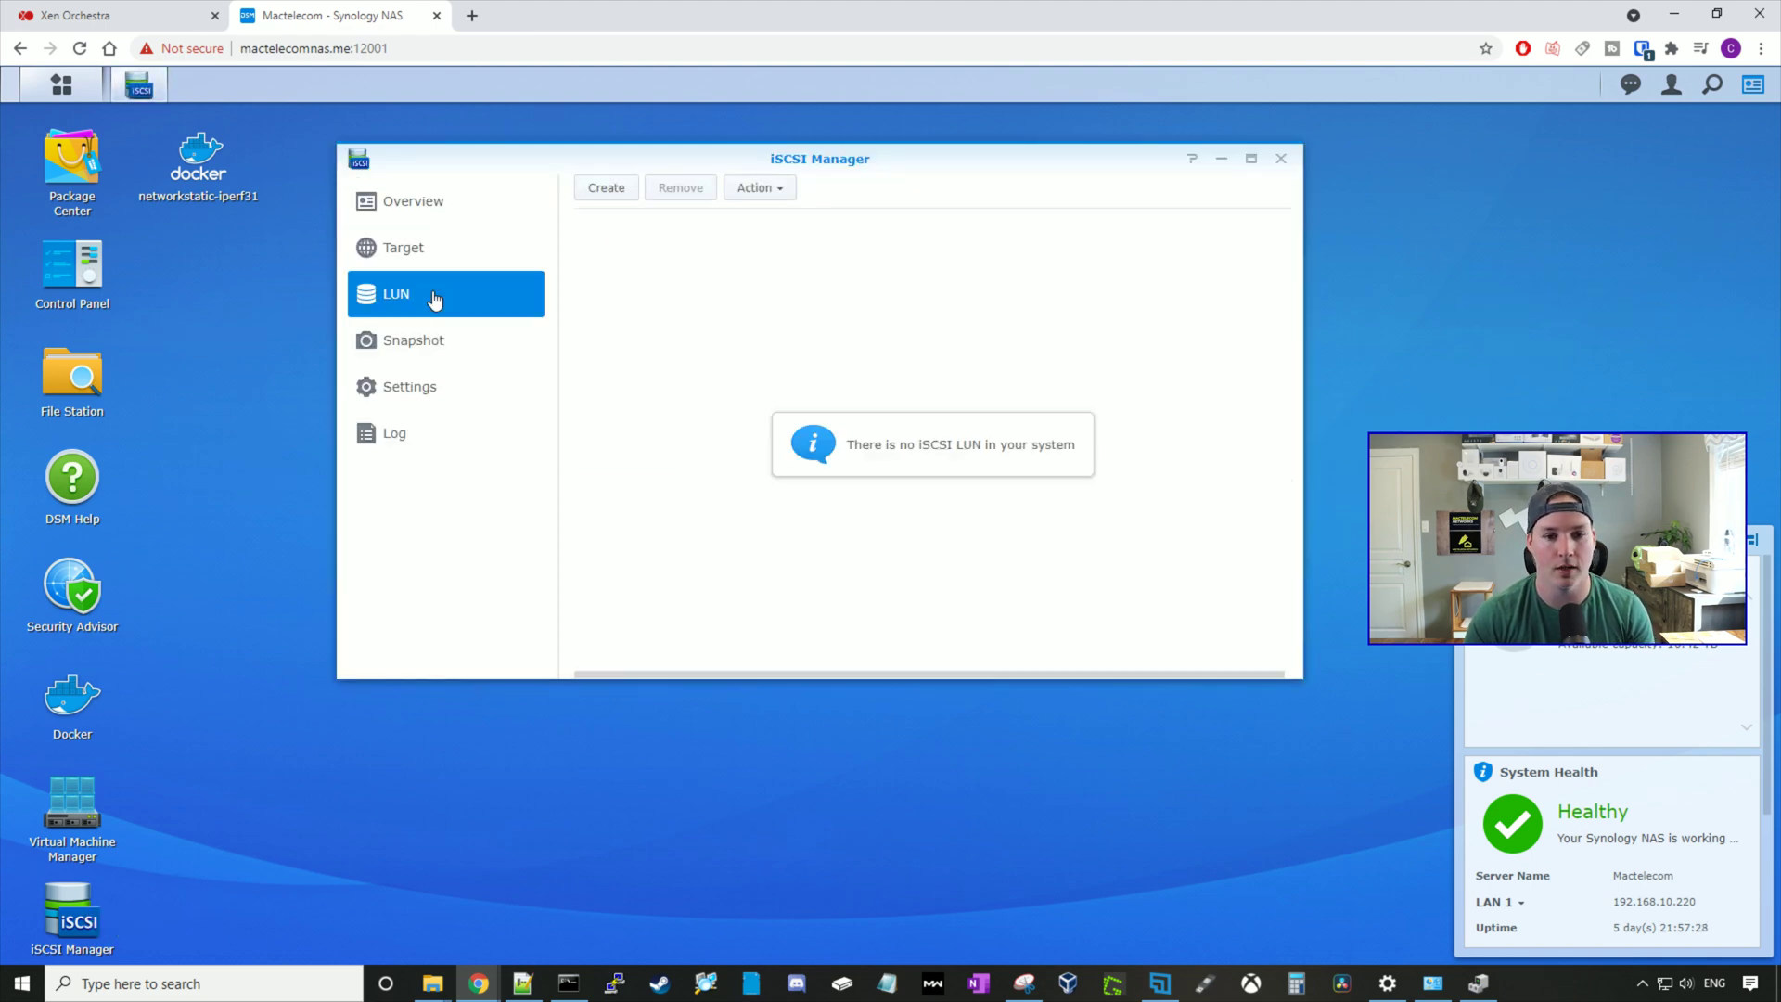
click(624, 199)
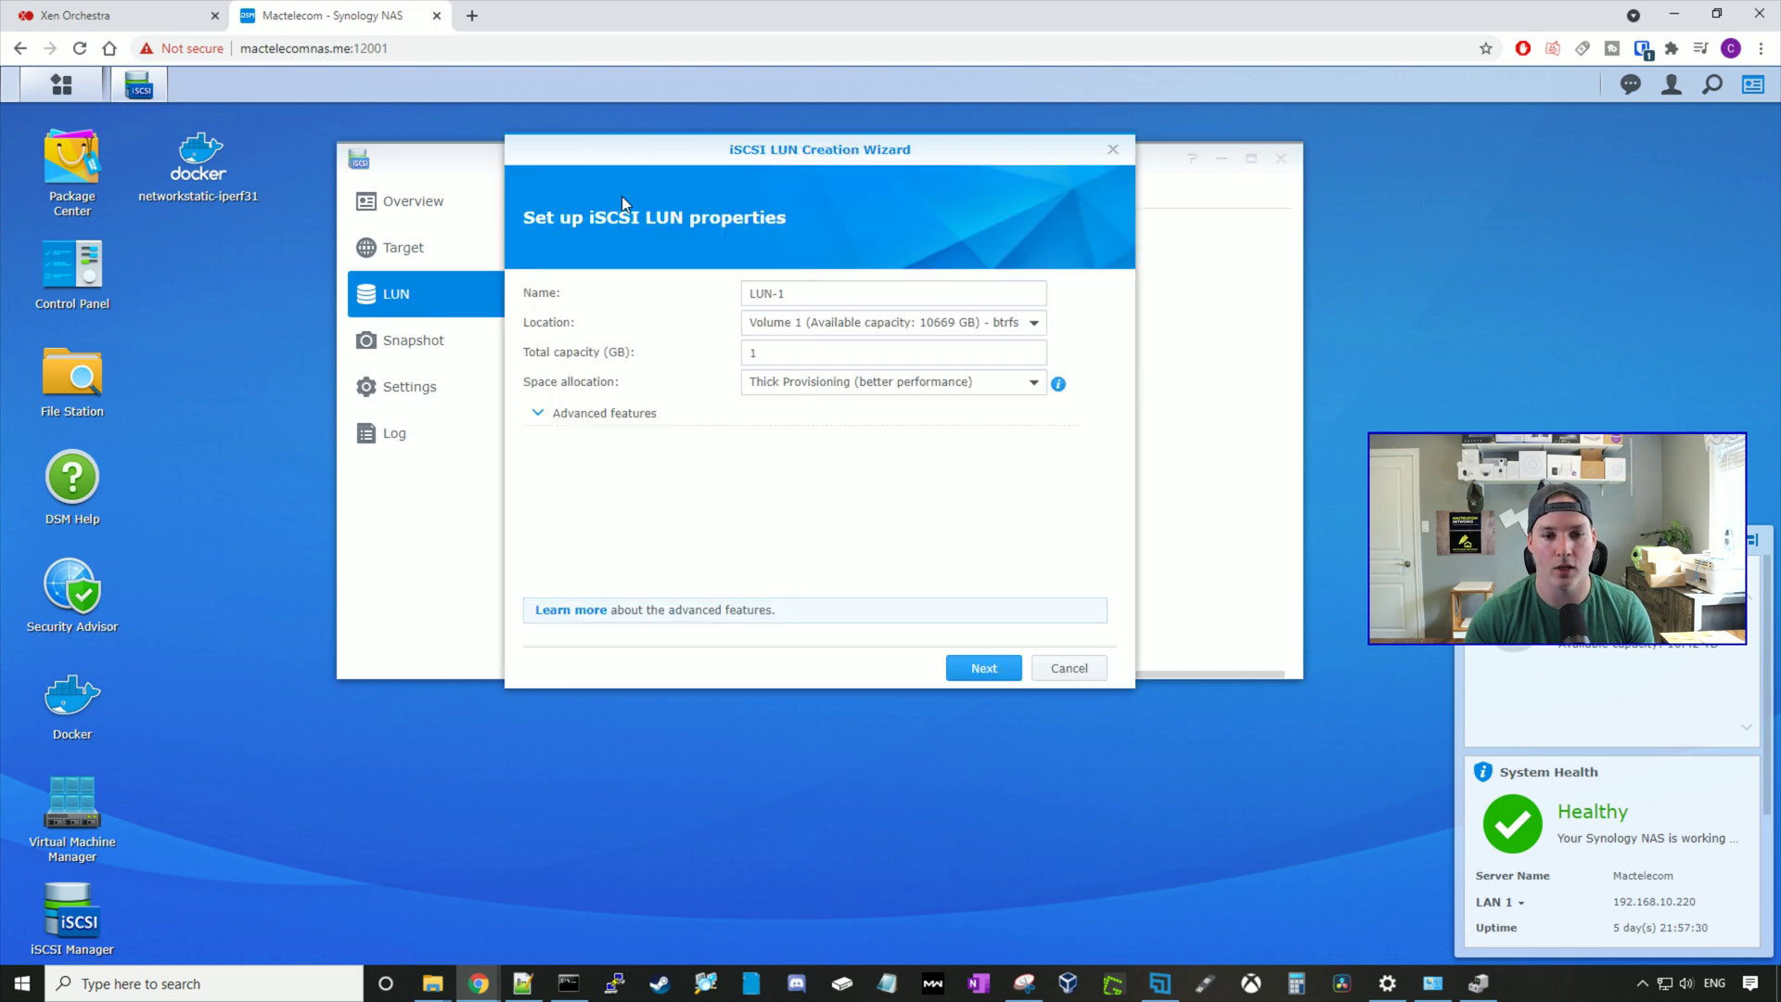
click(774, 354)
text(100)
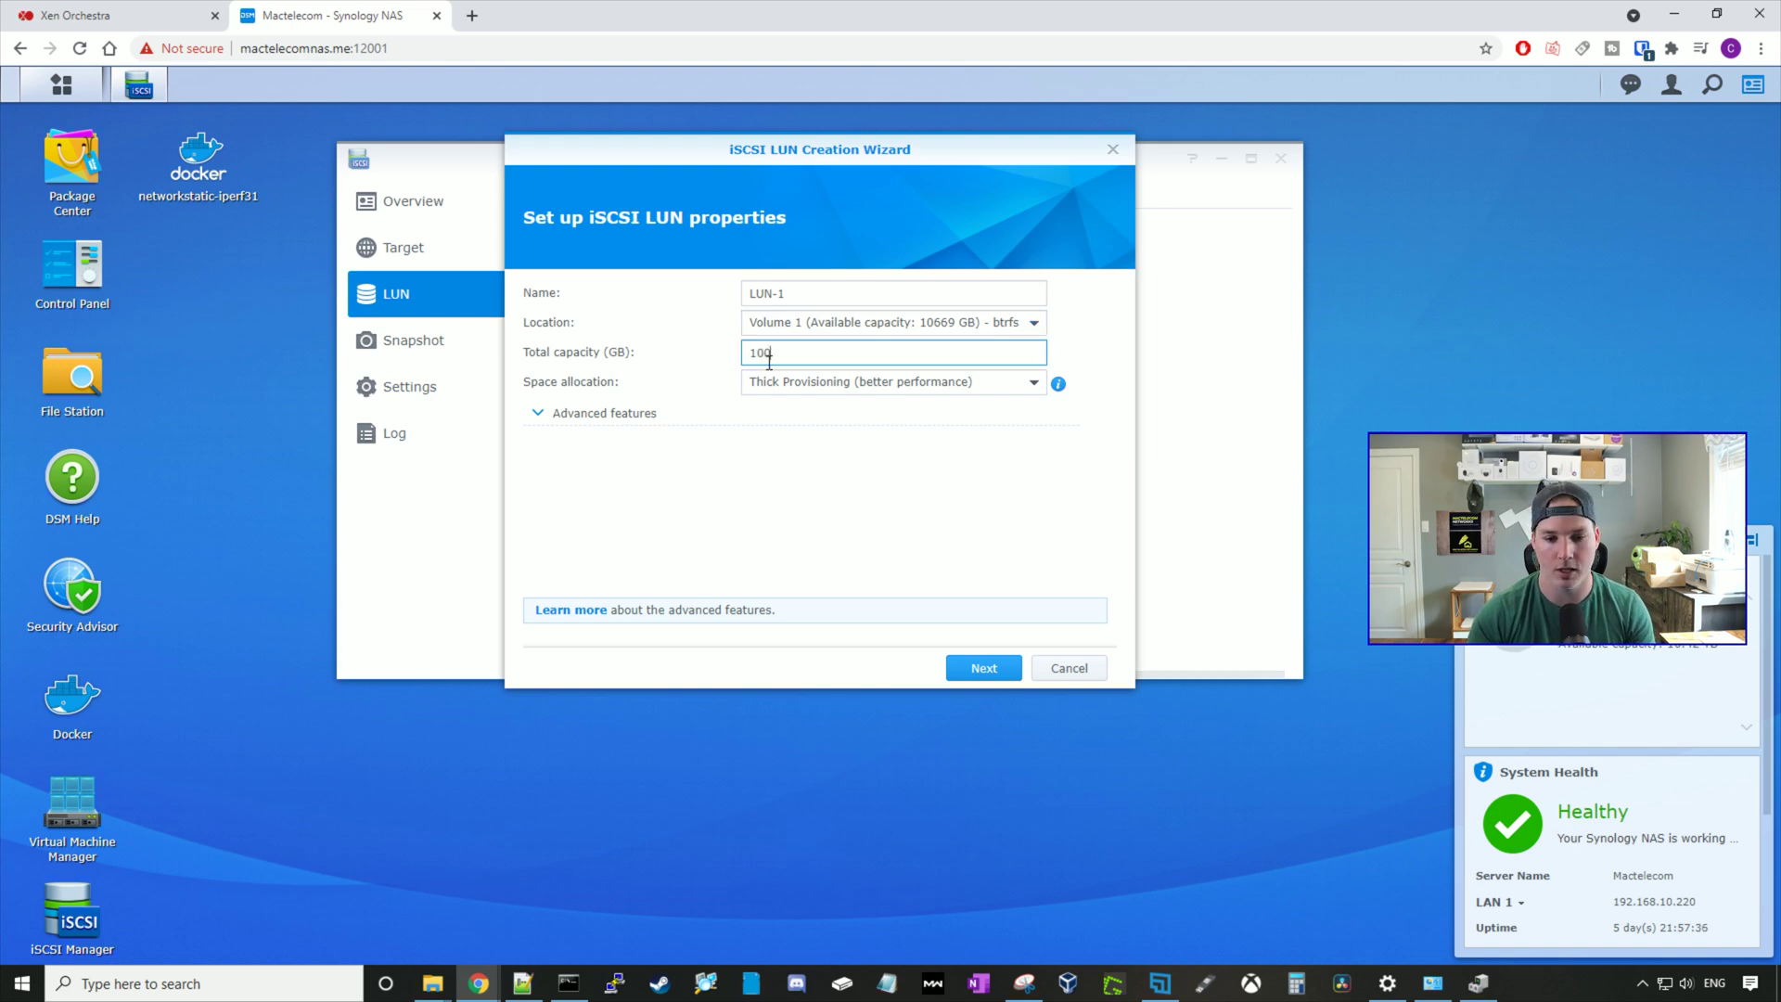
click(970, 676)
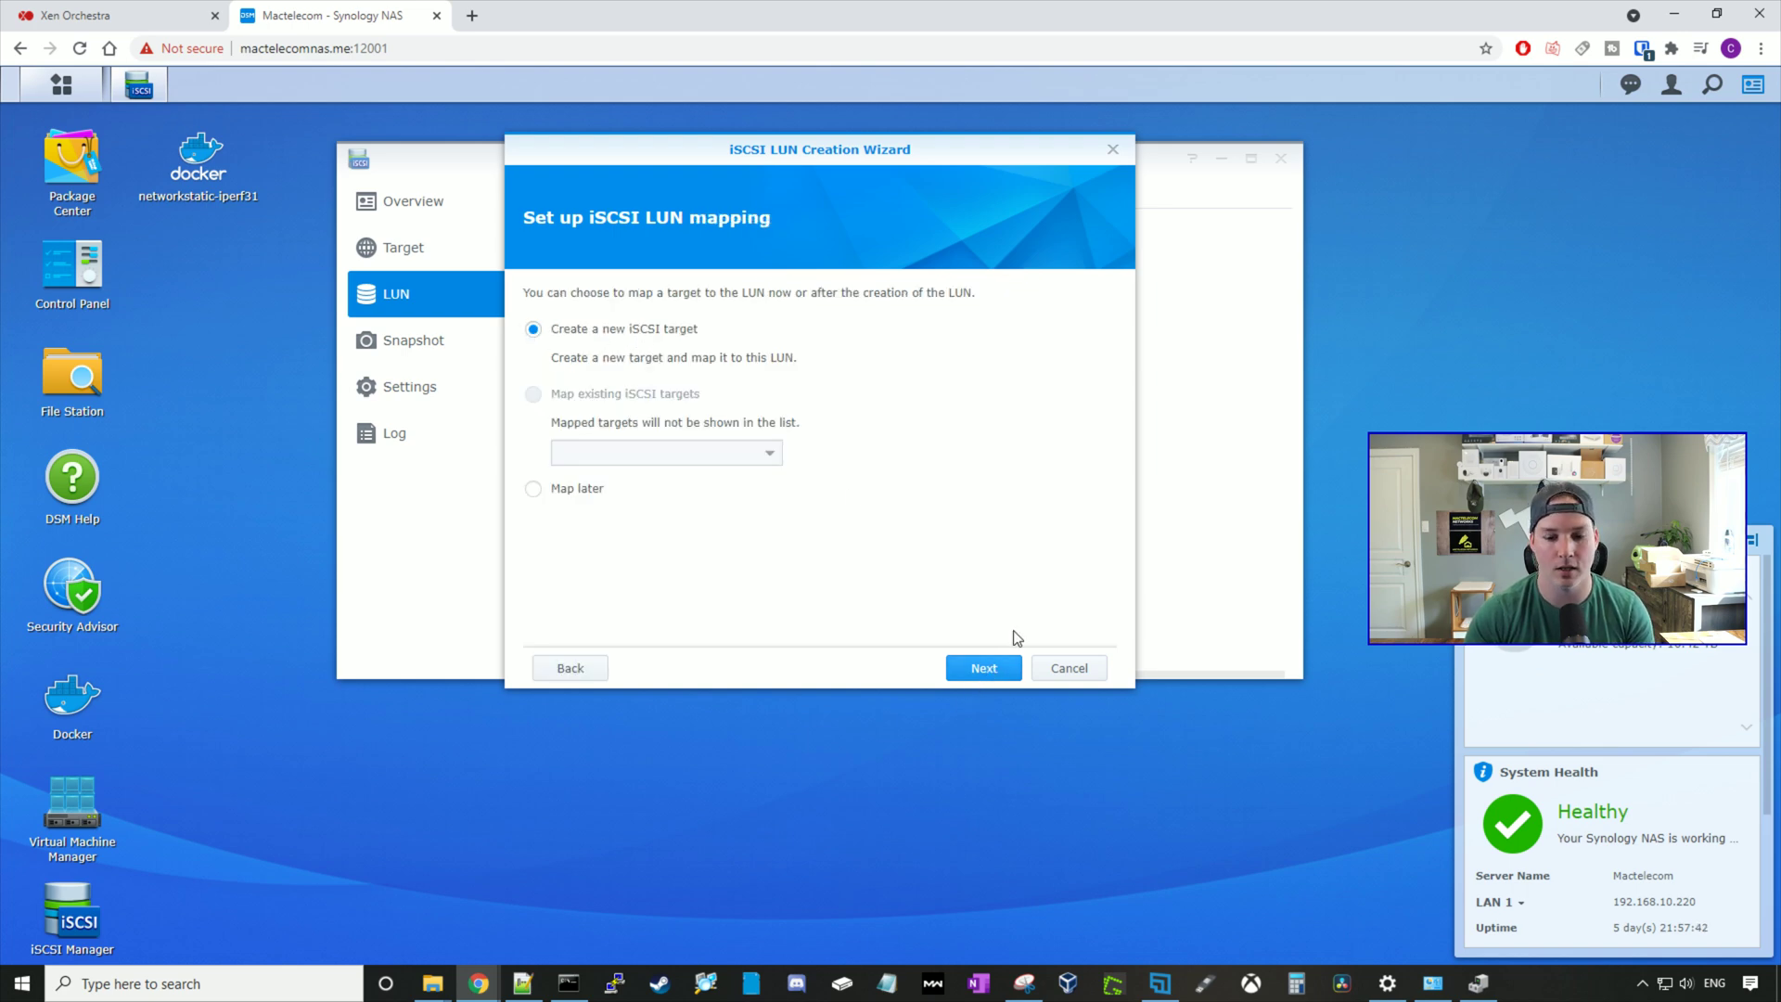
click(1005, 672)
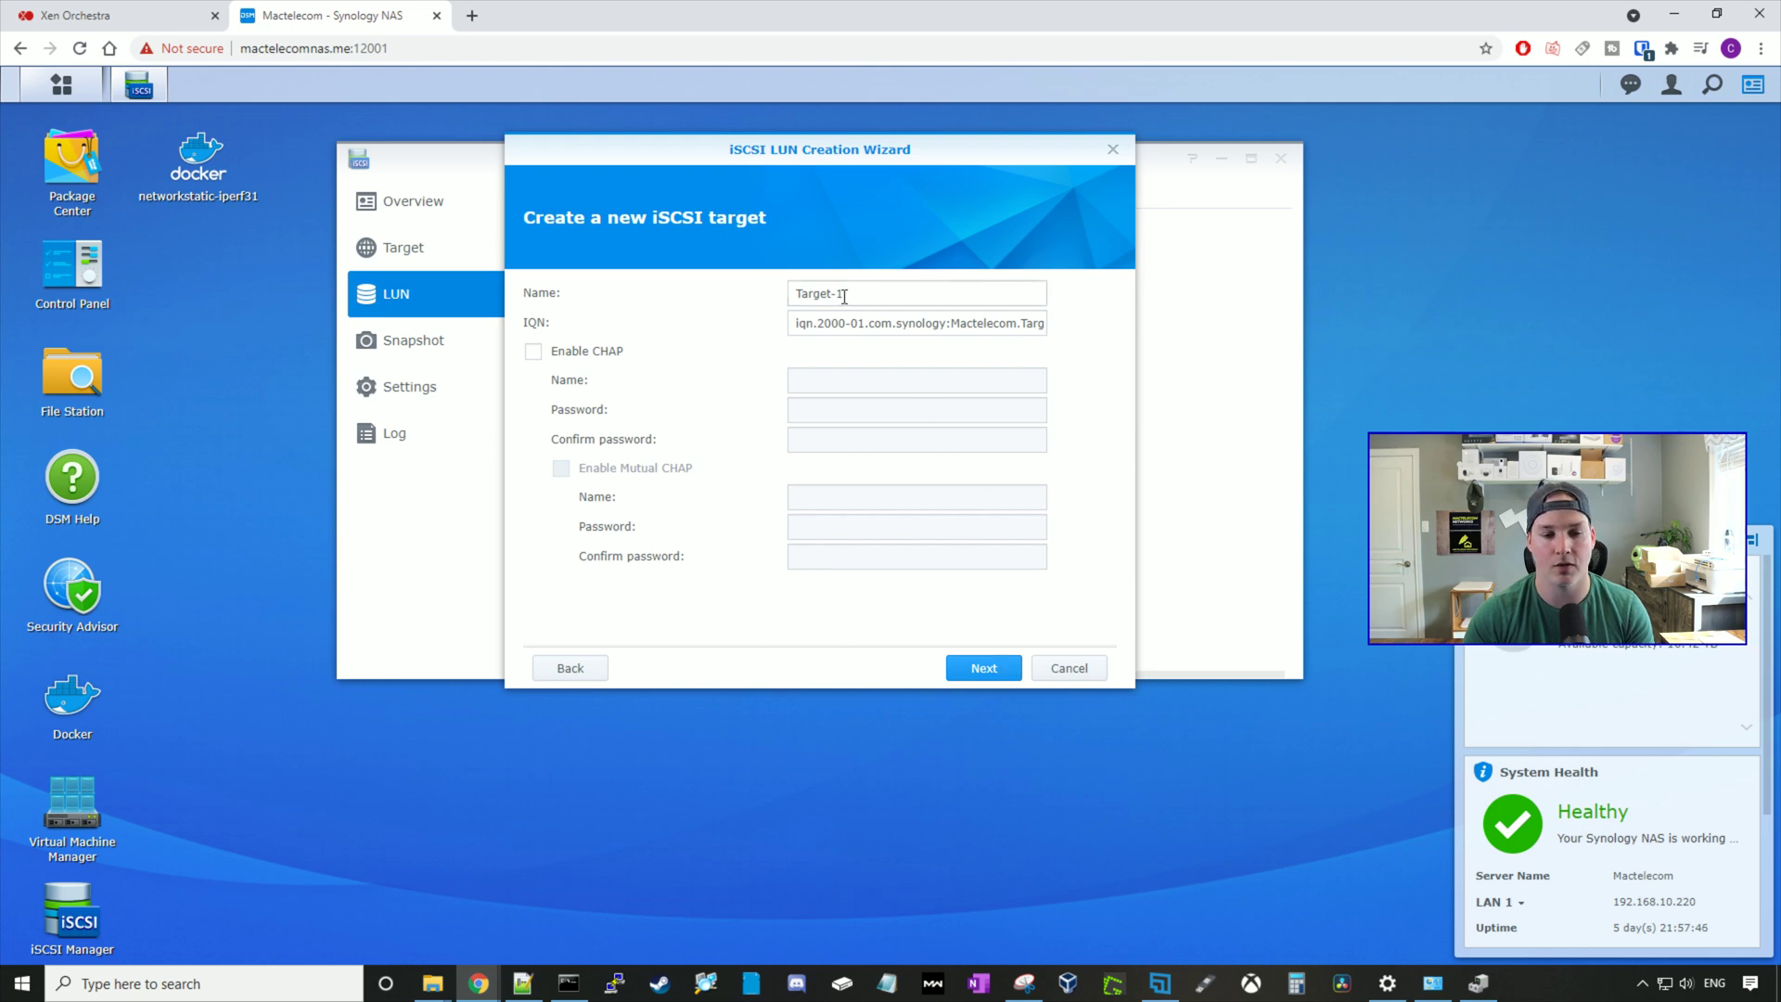
click(982, 676)
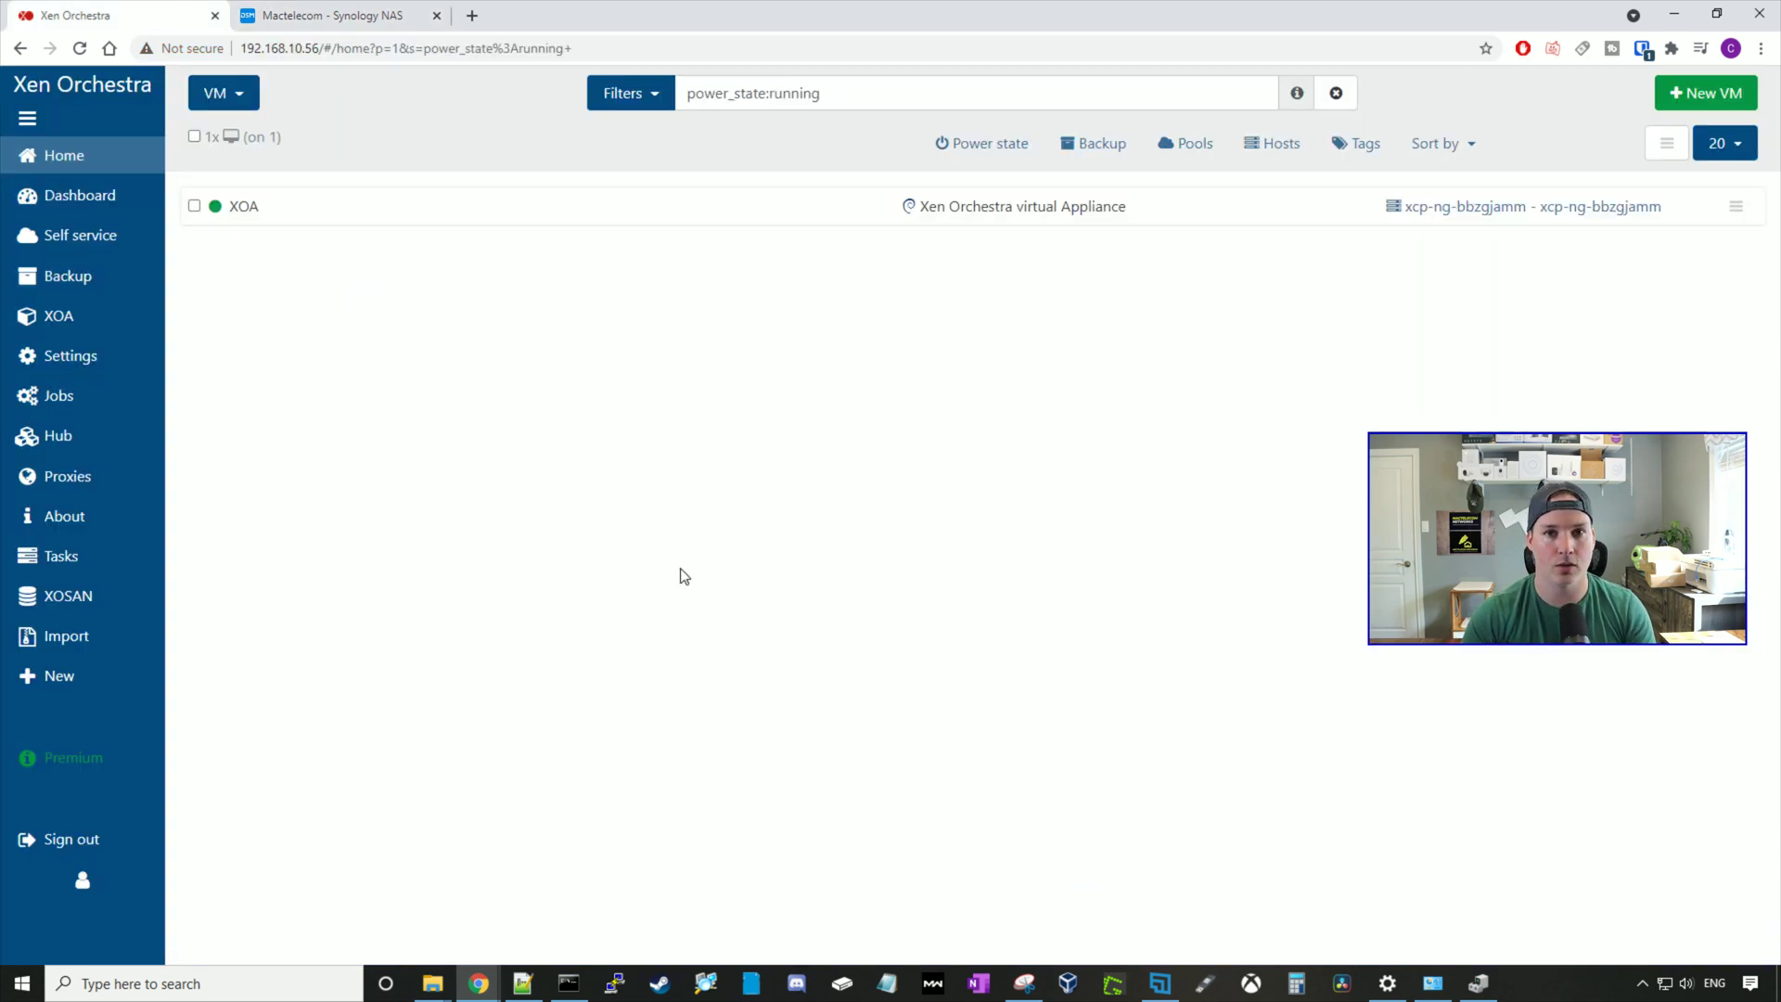
Step: Switch to Xen Orchestra and start a new storage repository on the host xcp-ng-bbzgjamm
mouse_move(59, 675)
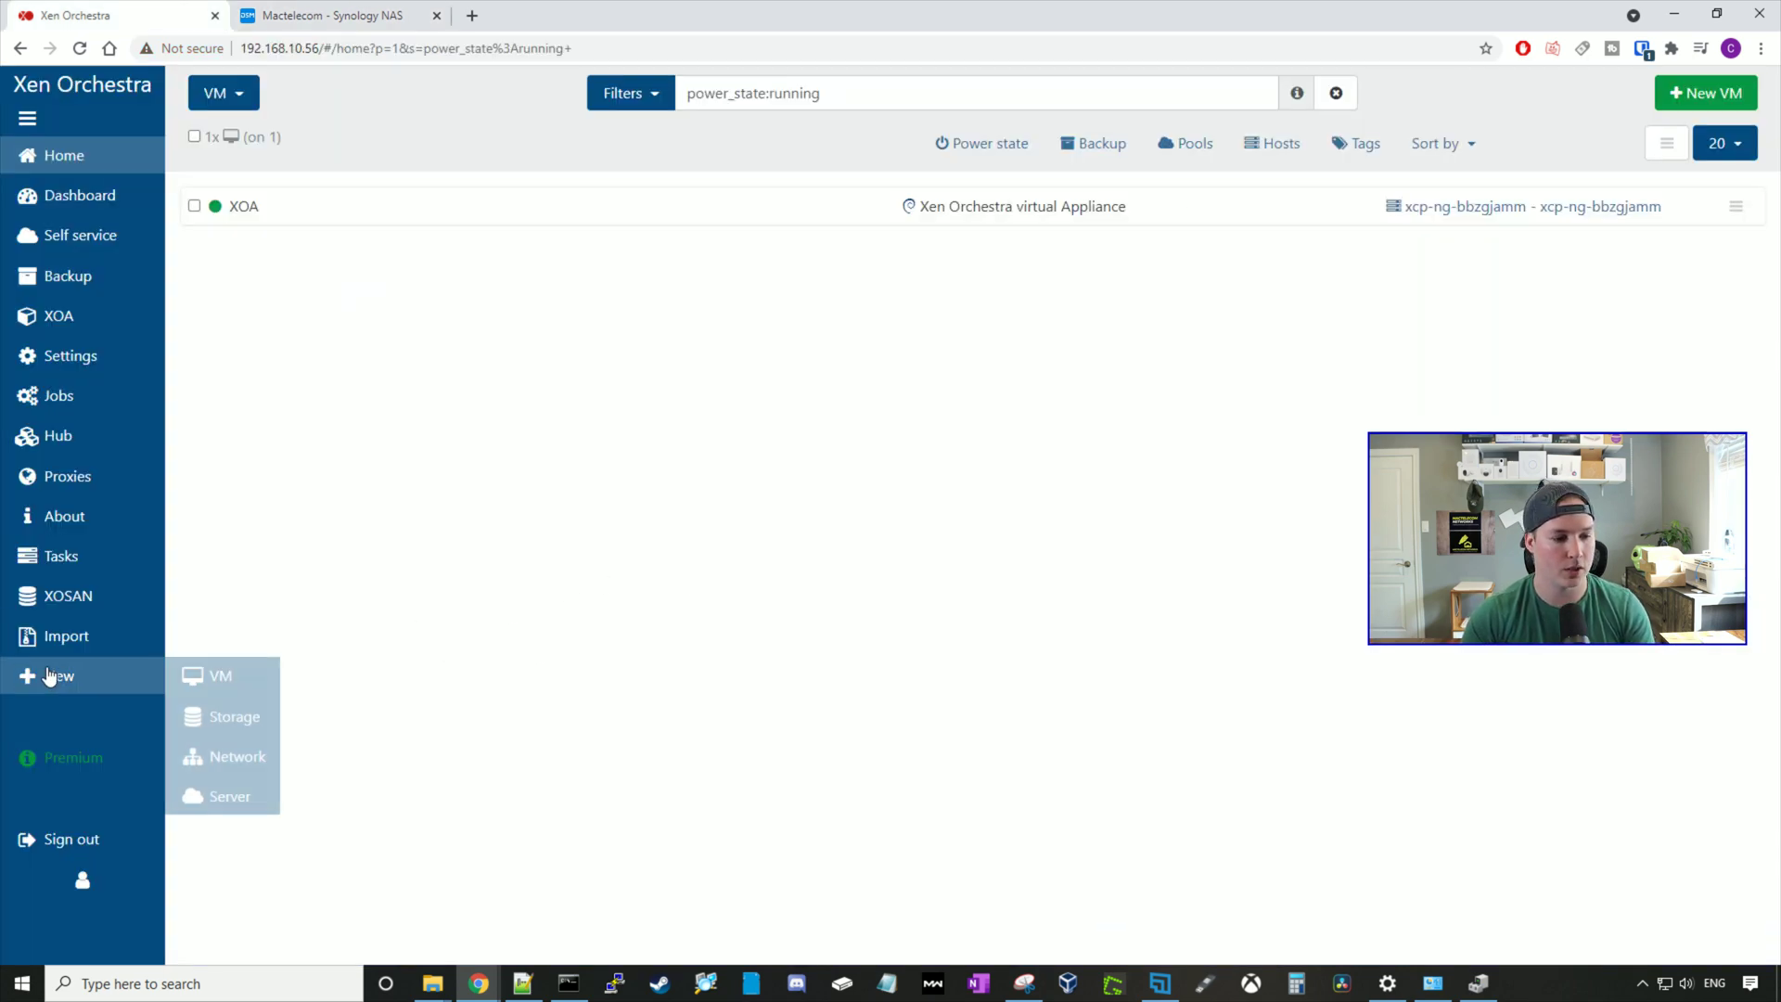
click(246, 720)
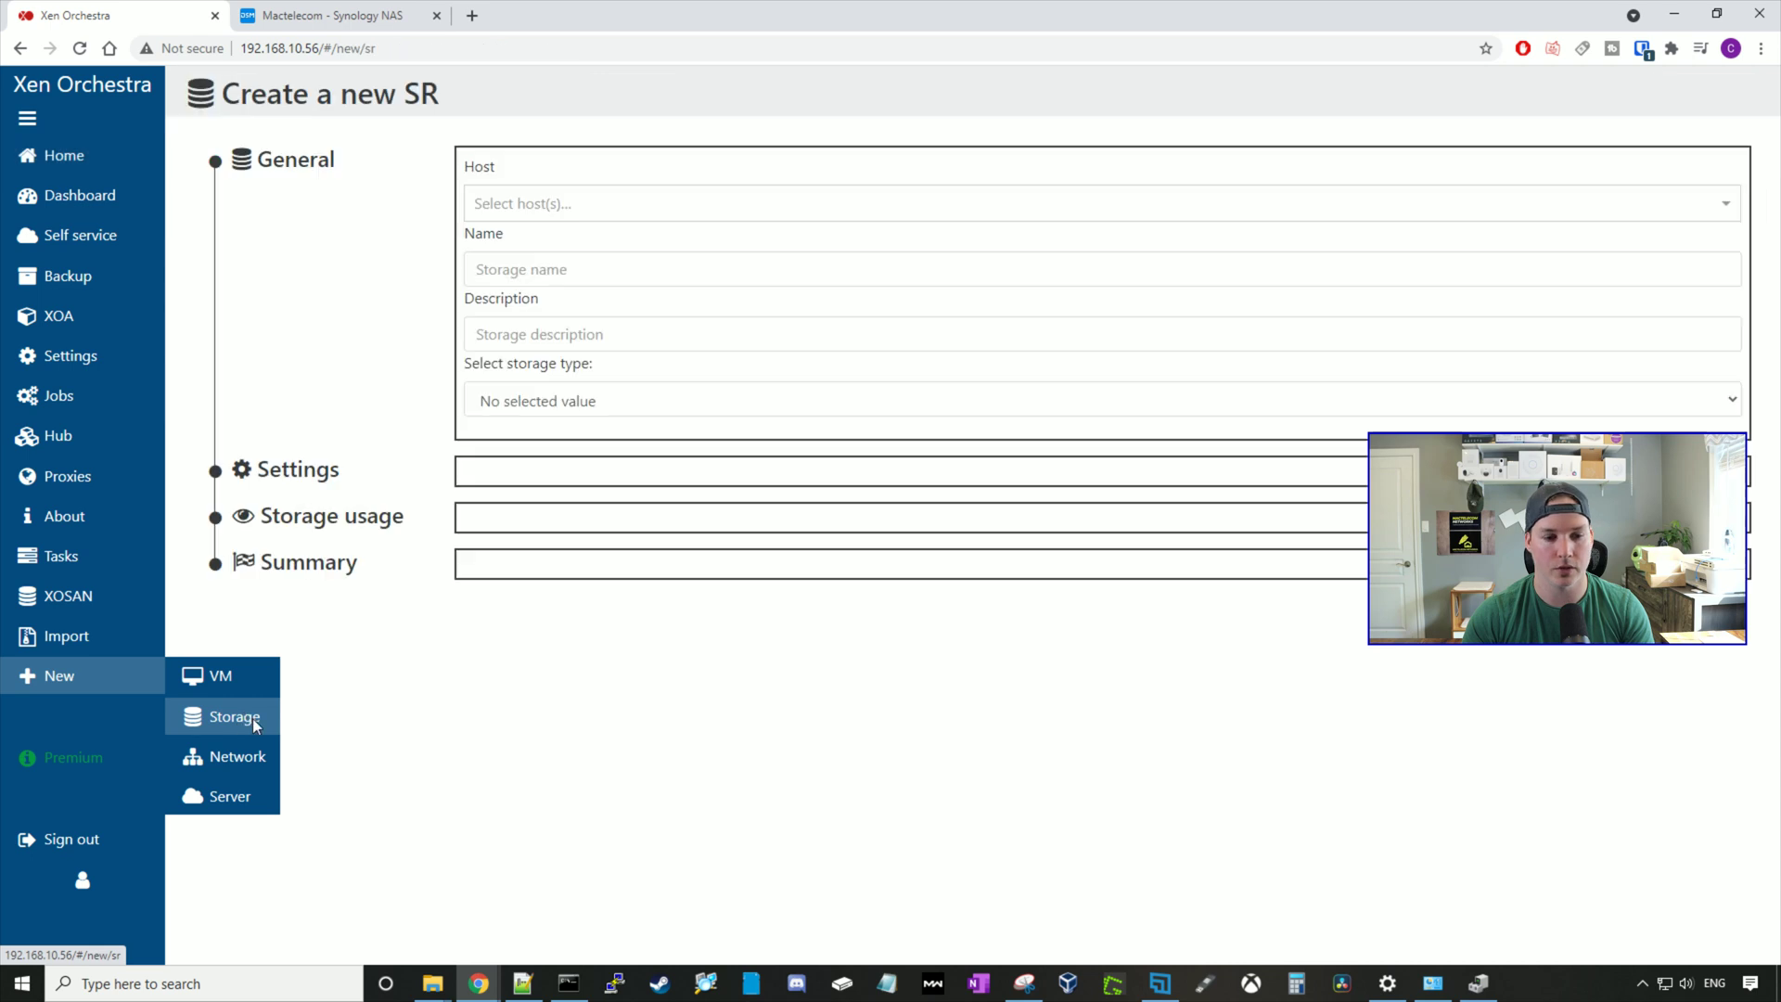
click(722, 209)
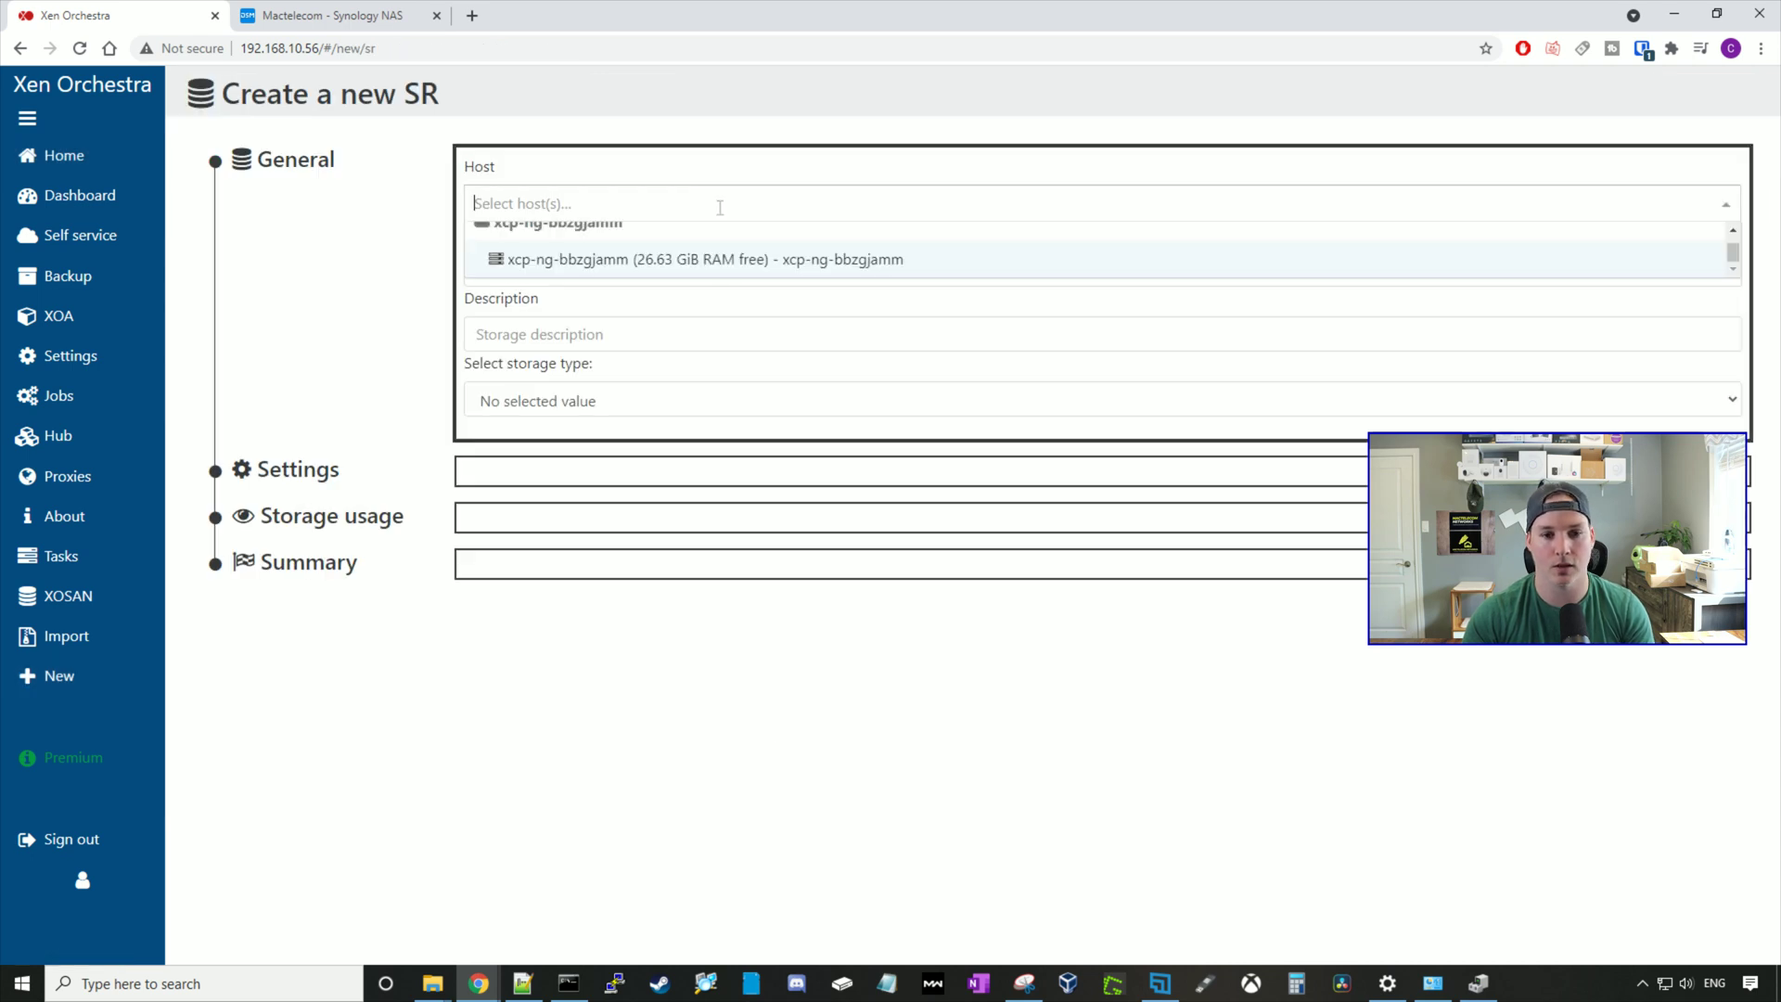
click(694, 275)
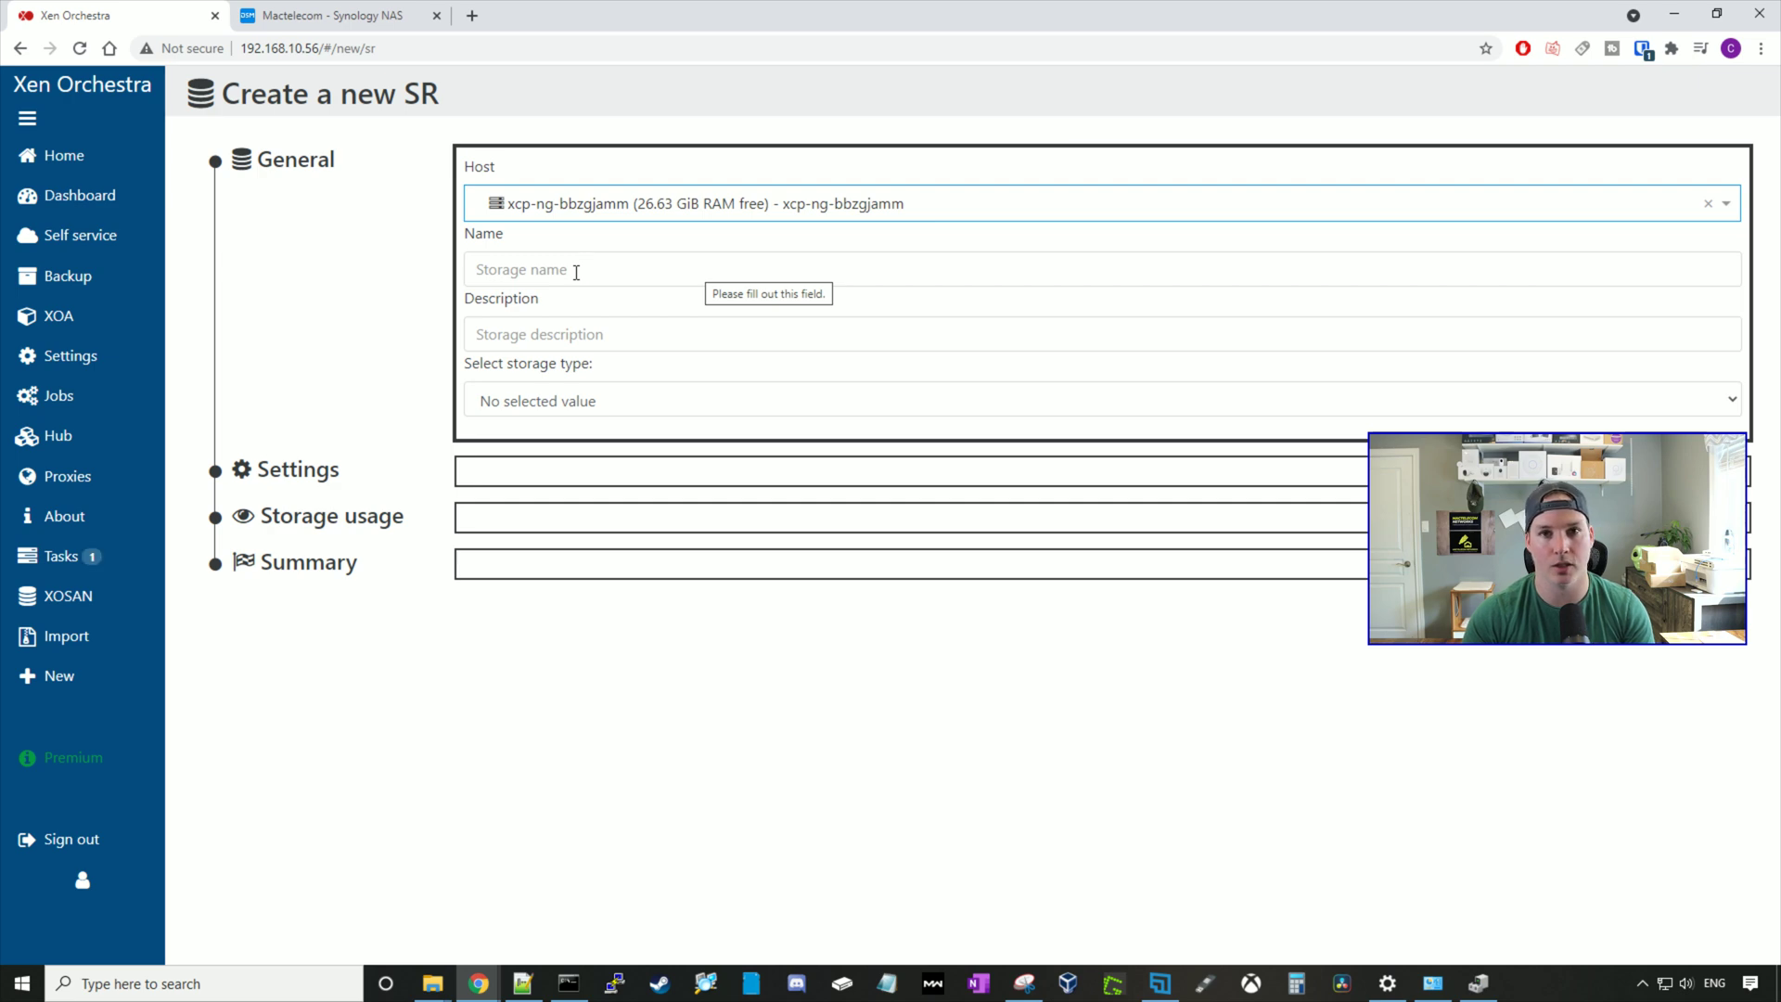
Step: Set both the name and the description of the new storage repository to "VM storage"
click(577, 272)
text(VM storage)
drag(572, 270, 517, 325)
key(ctrl+c)
click(547, 338)
key(ctrl+v)
key(Down)
key(Return)
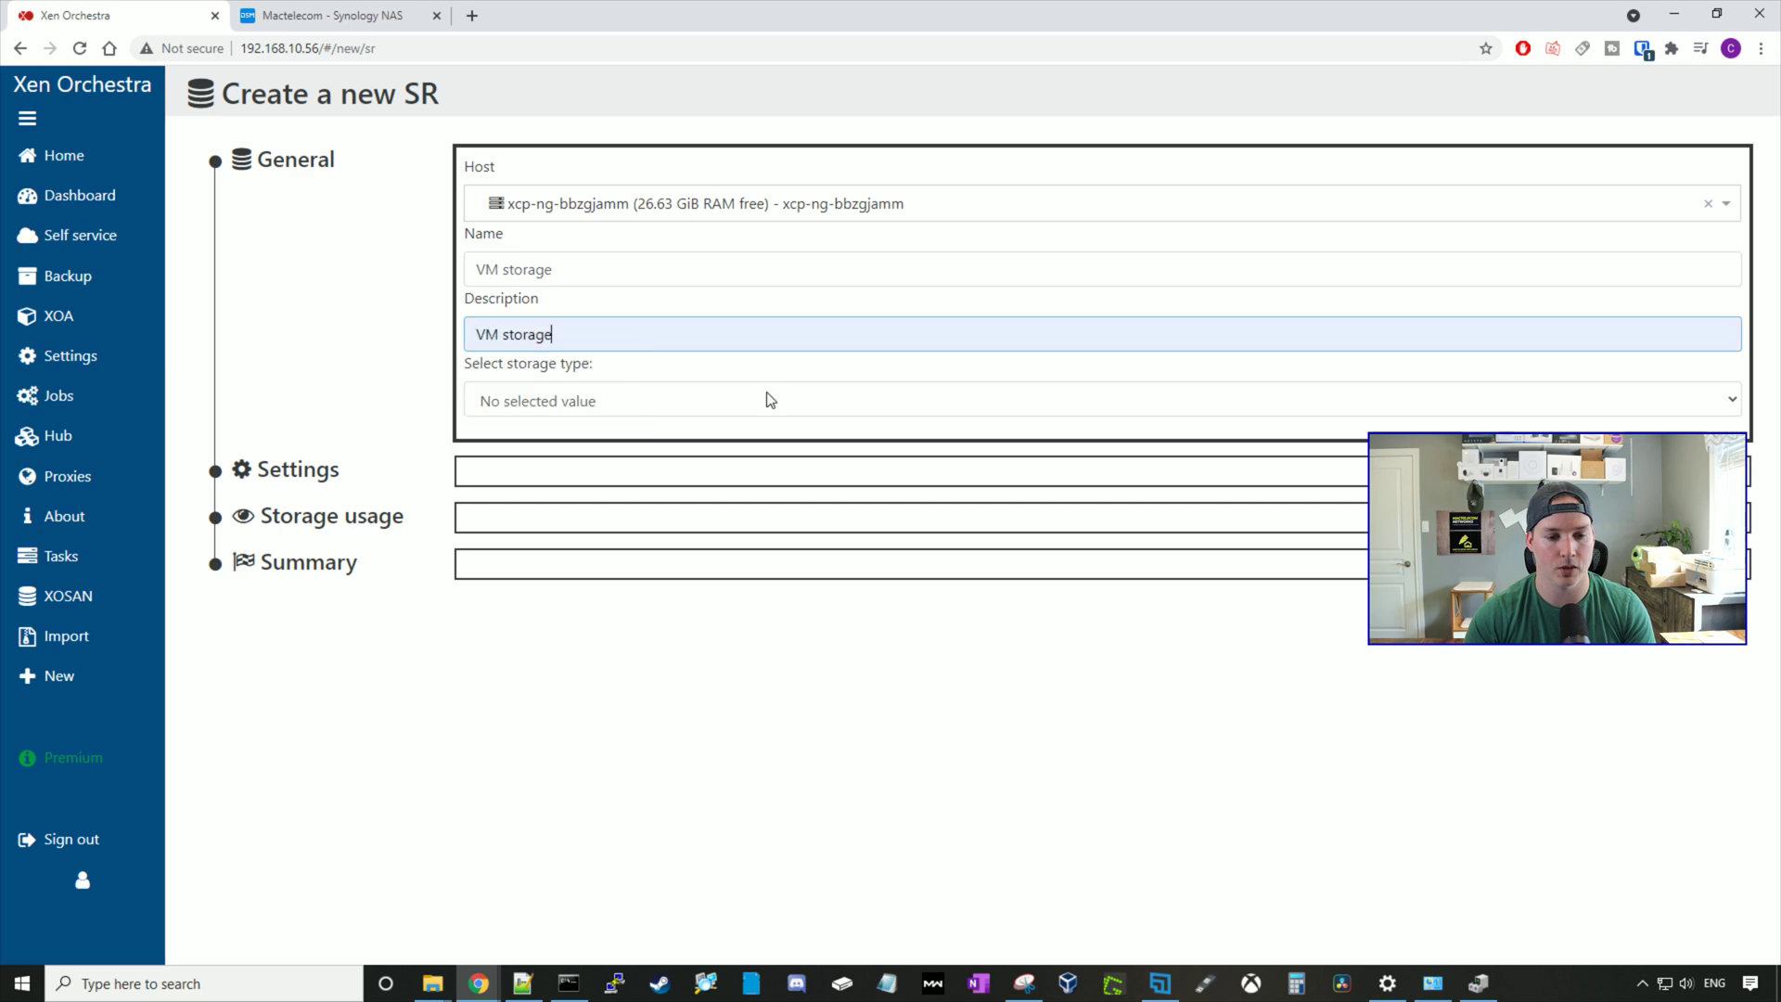
Step: Set the storage type to iSCSI under VDI SR and look up the targets on server 192.168.10.220
click(595, 403)
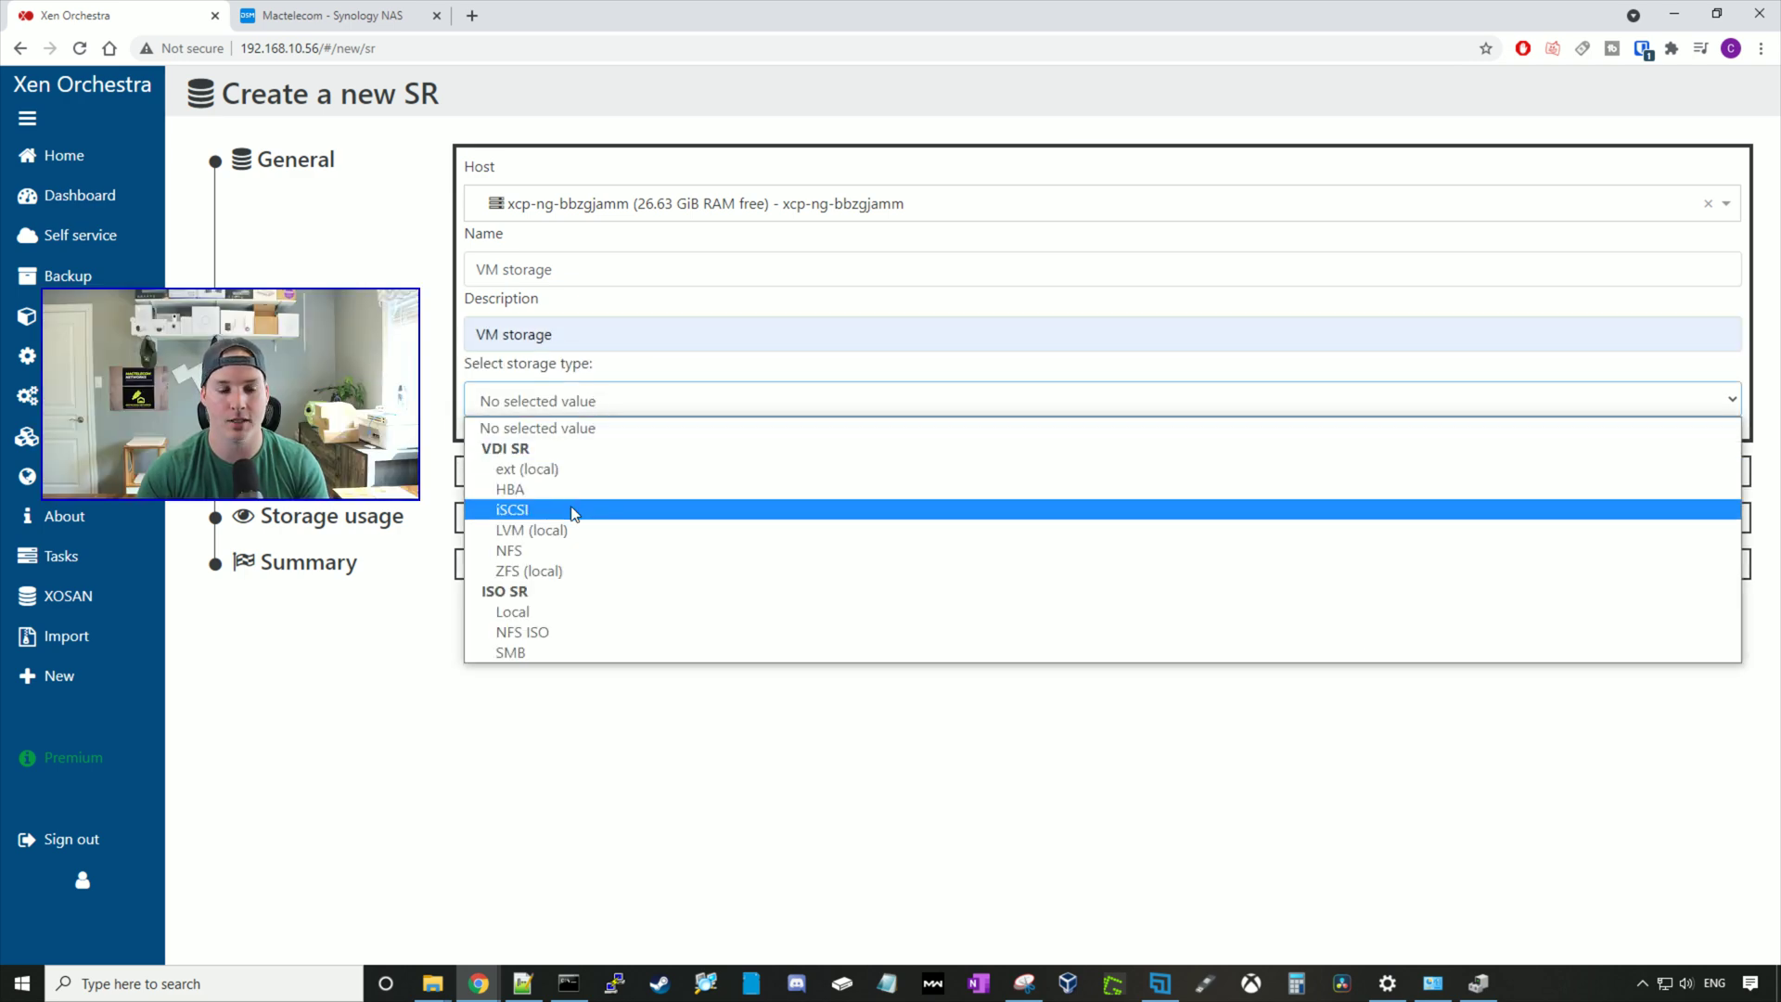
click(537, 514)
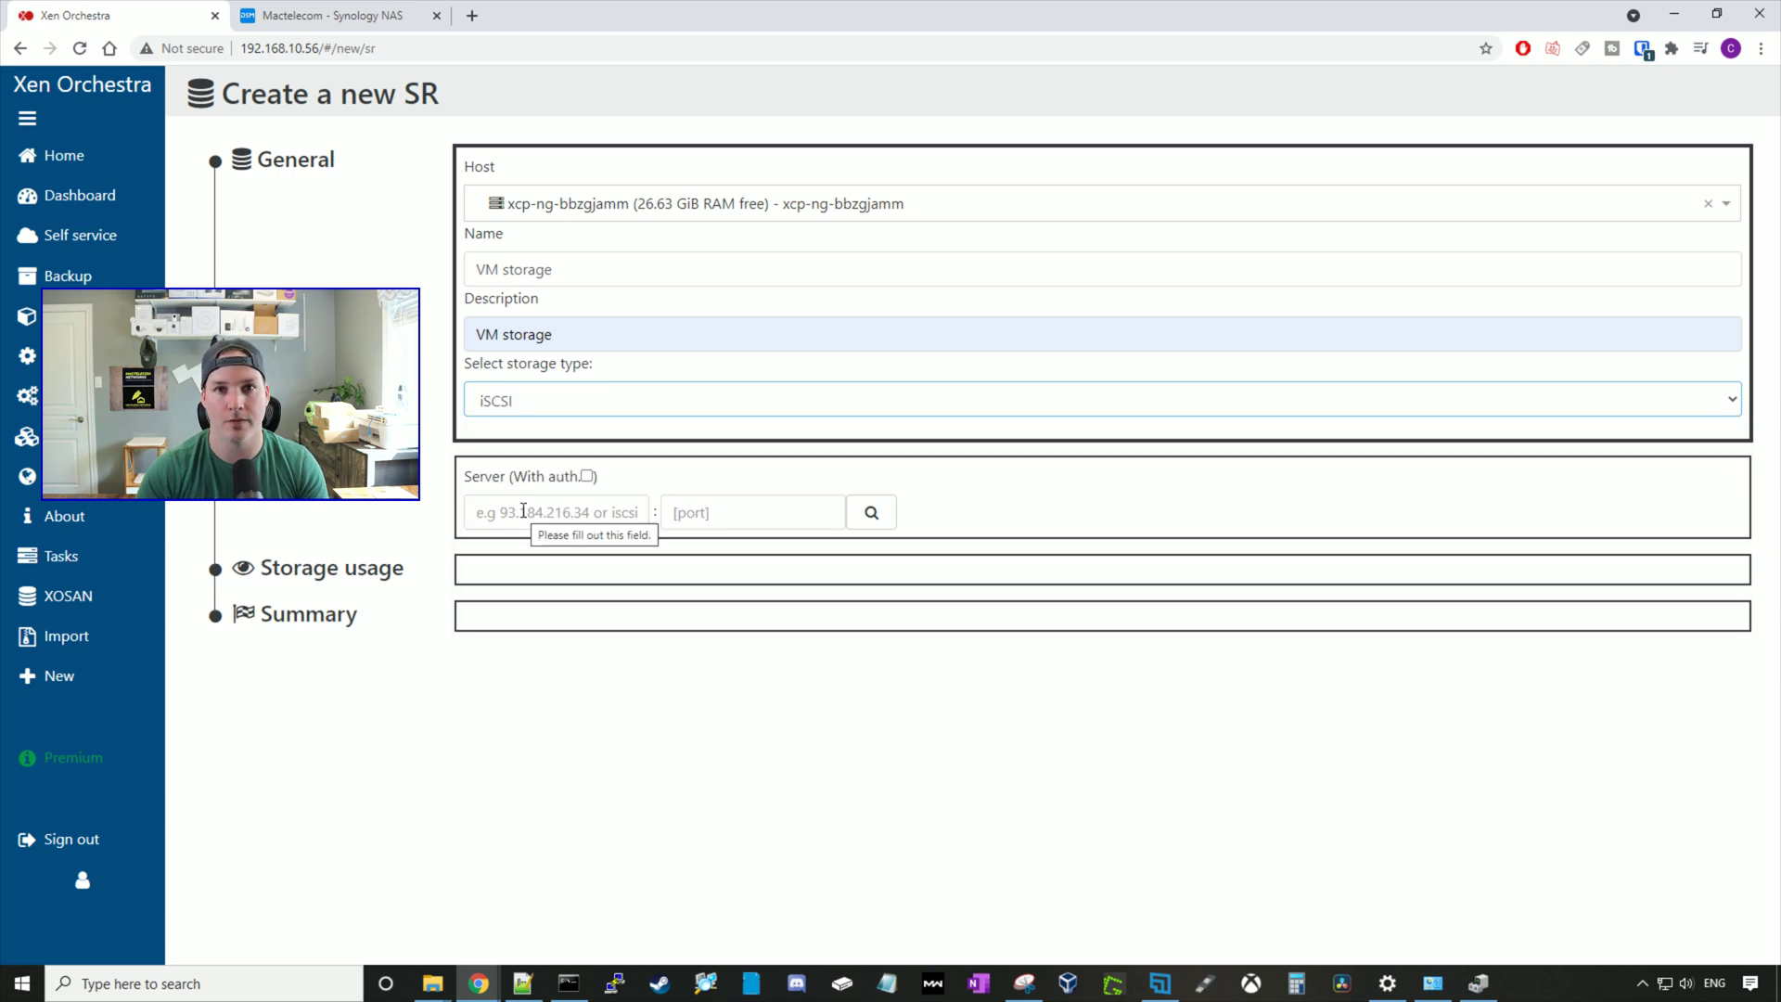
click(523, 510)
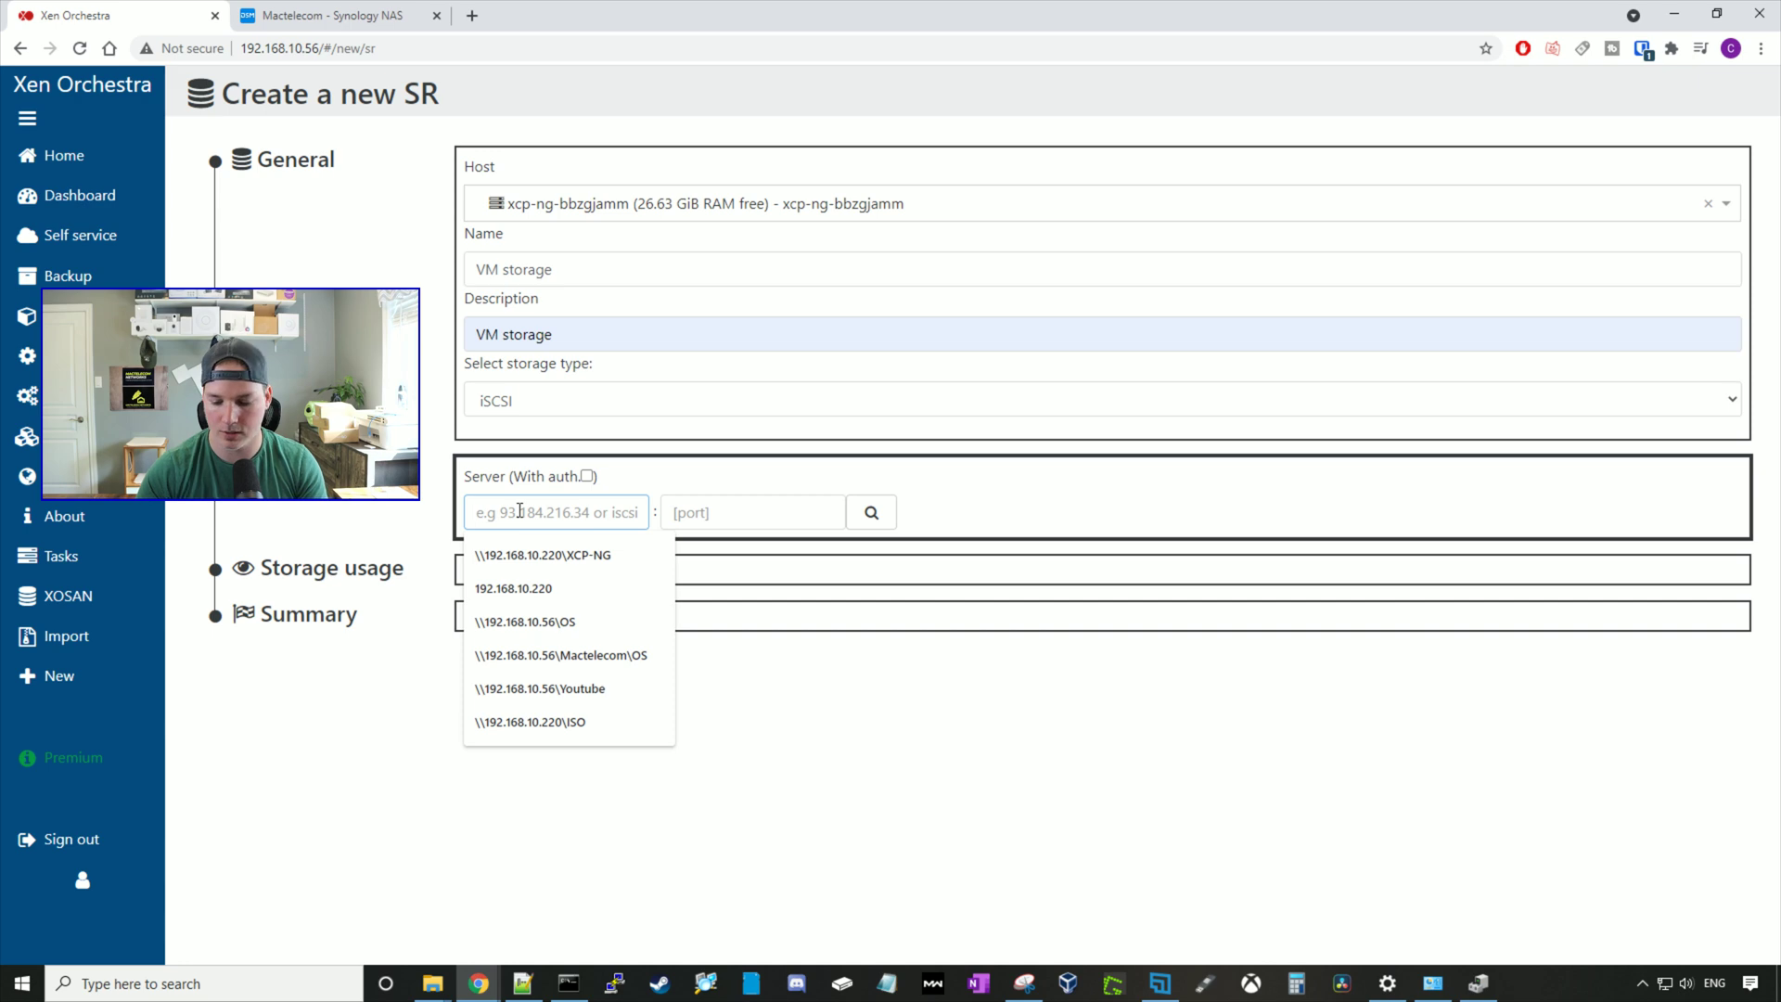
text(192.168.10.220)
click(872, 514)
Step: Choose the Synology Target-1 IQN and create the iSCSI storage repository
click(685, 583)
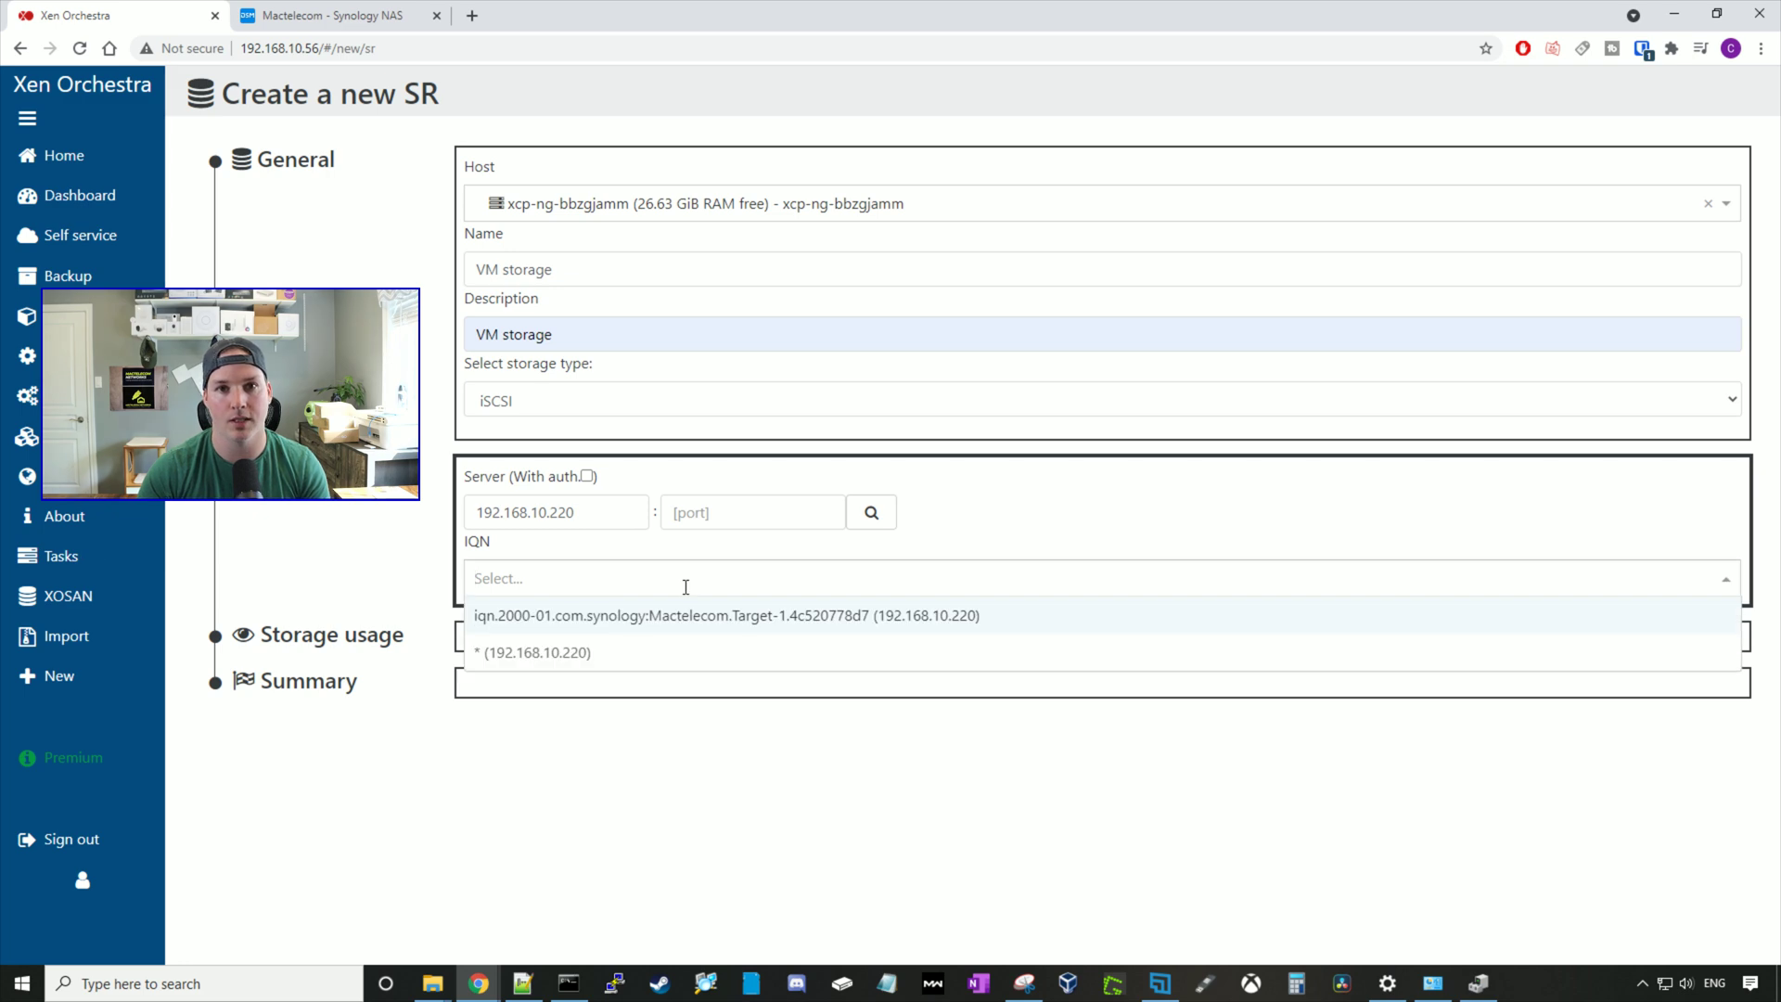
click(663, 617)
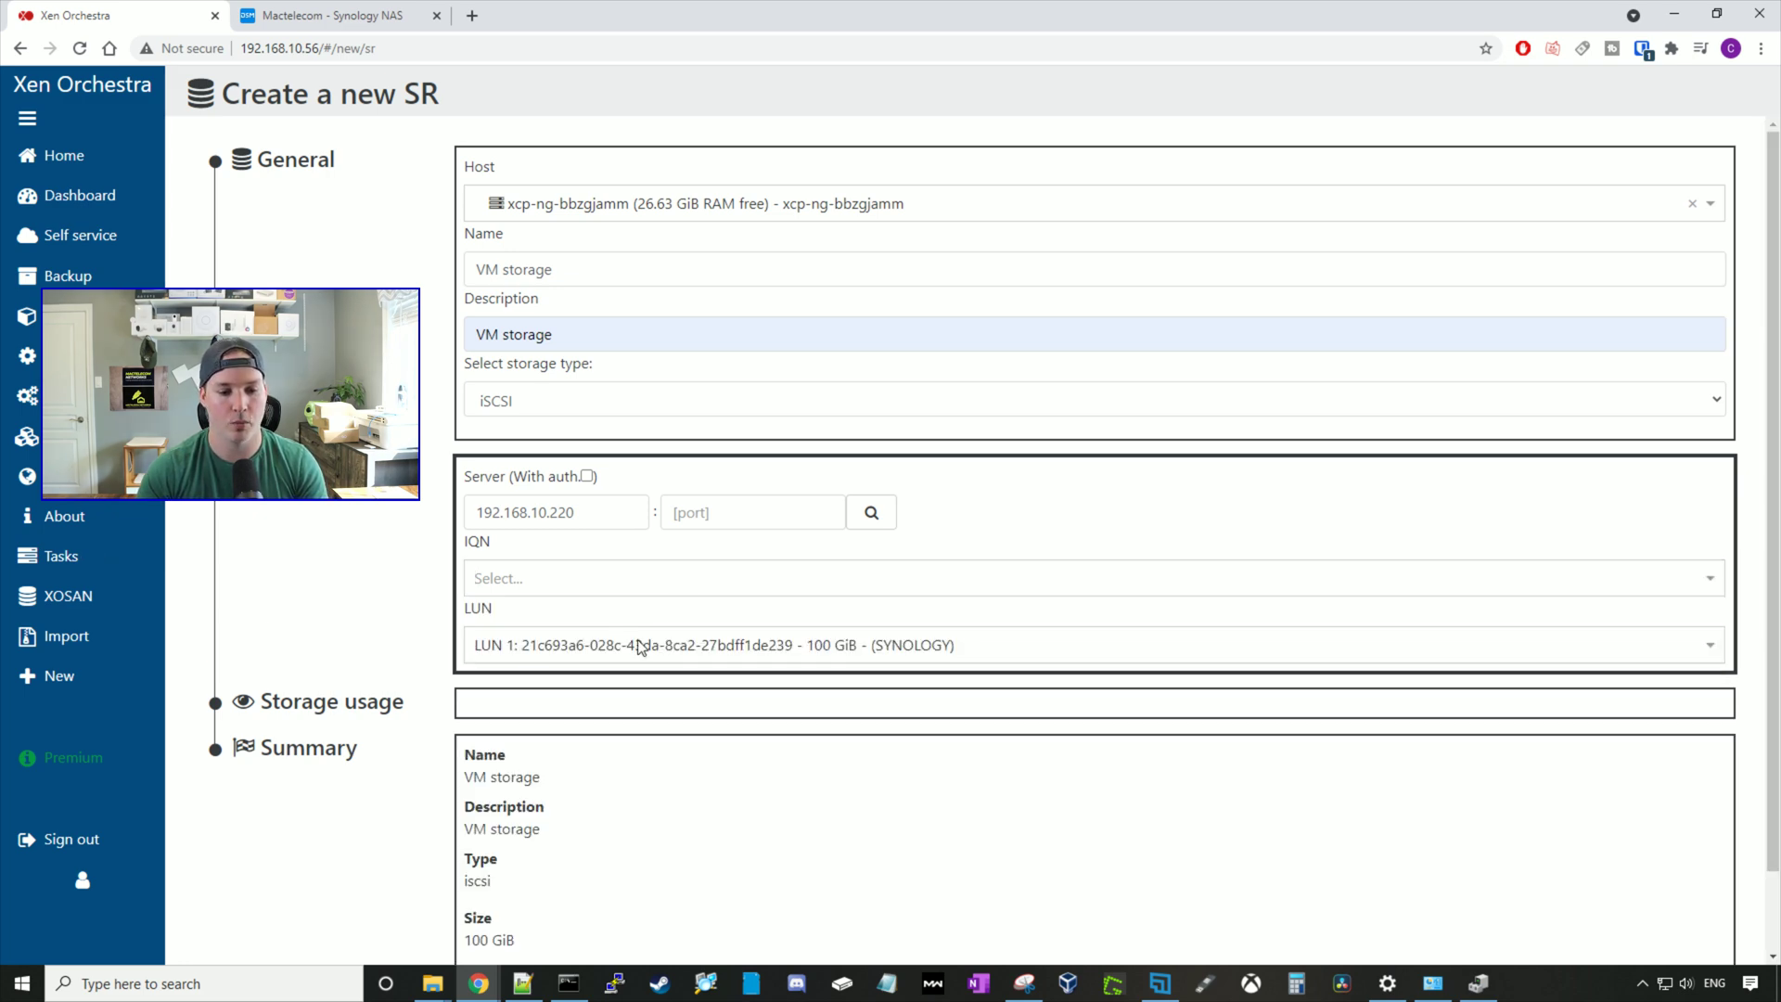
scroll(664, 644, down, 1)
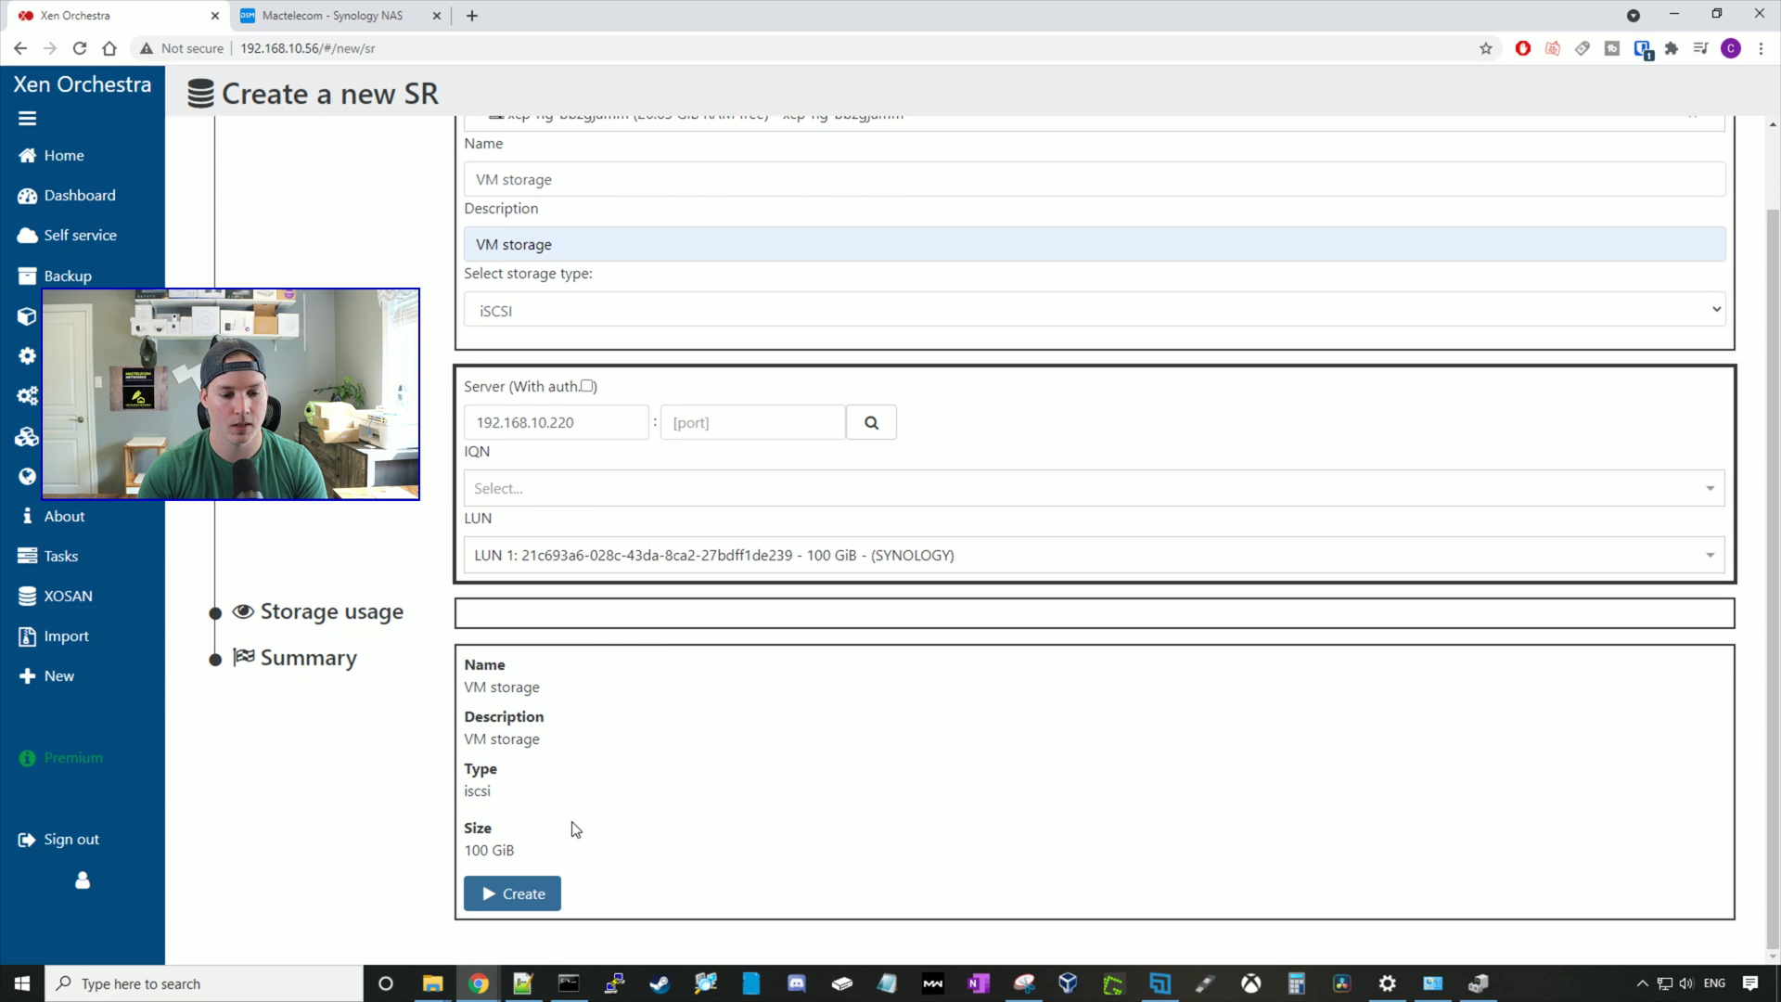
click(559, 895)
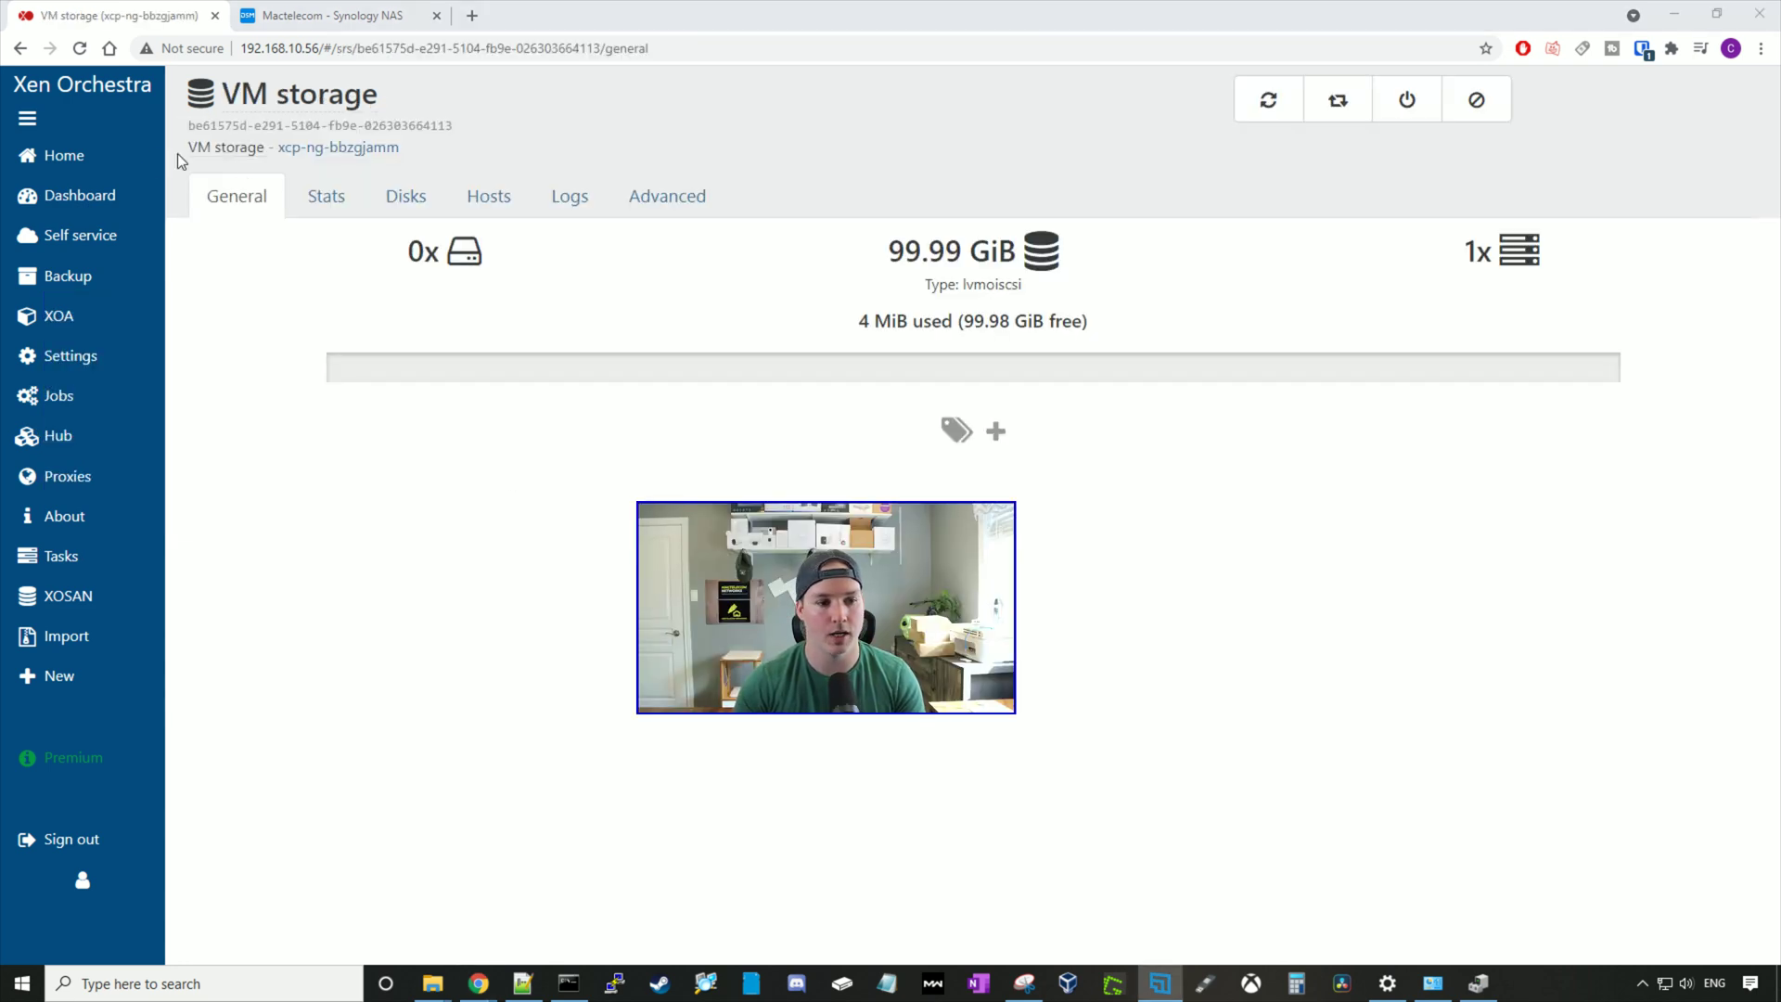
Step: Open the overview of all storages to check the ISO and VM storage repositories
mouse_move(103, 158)
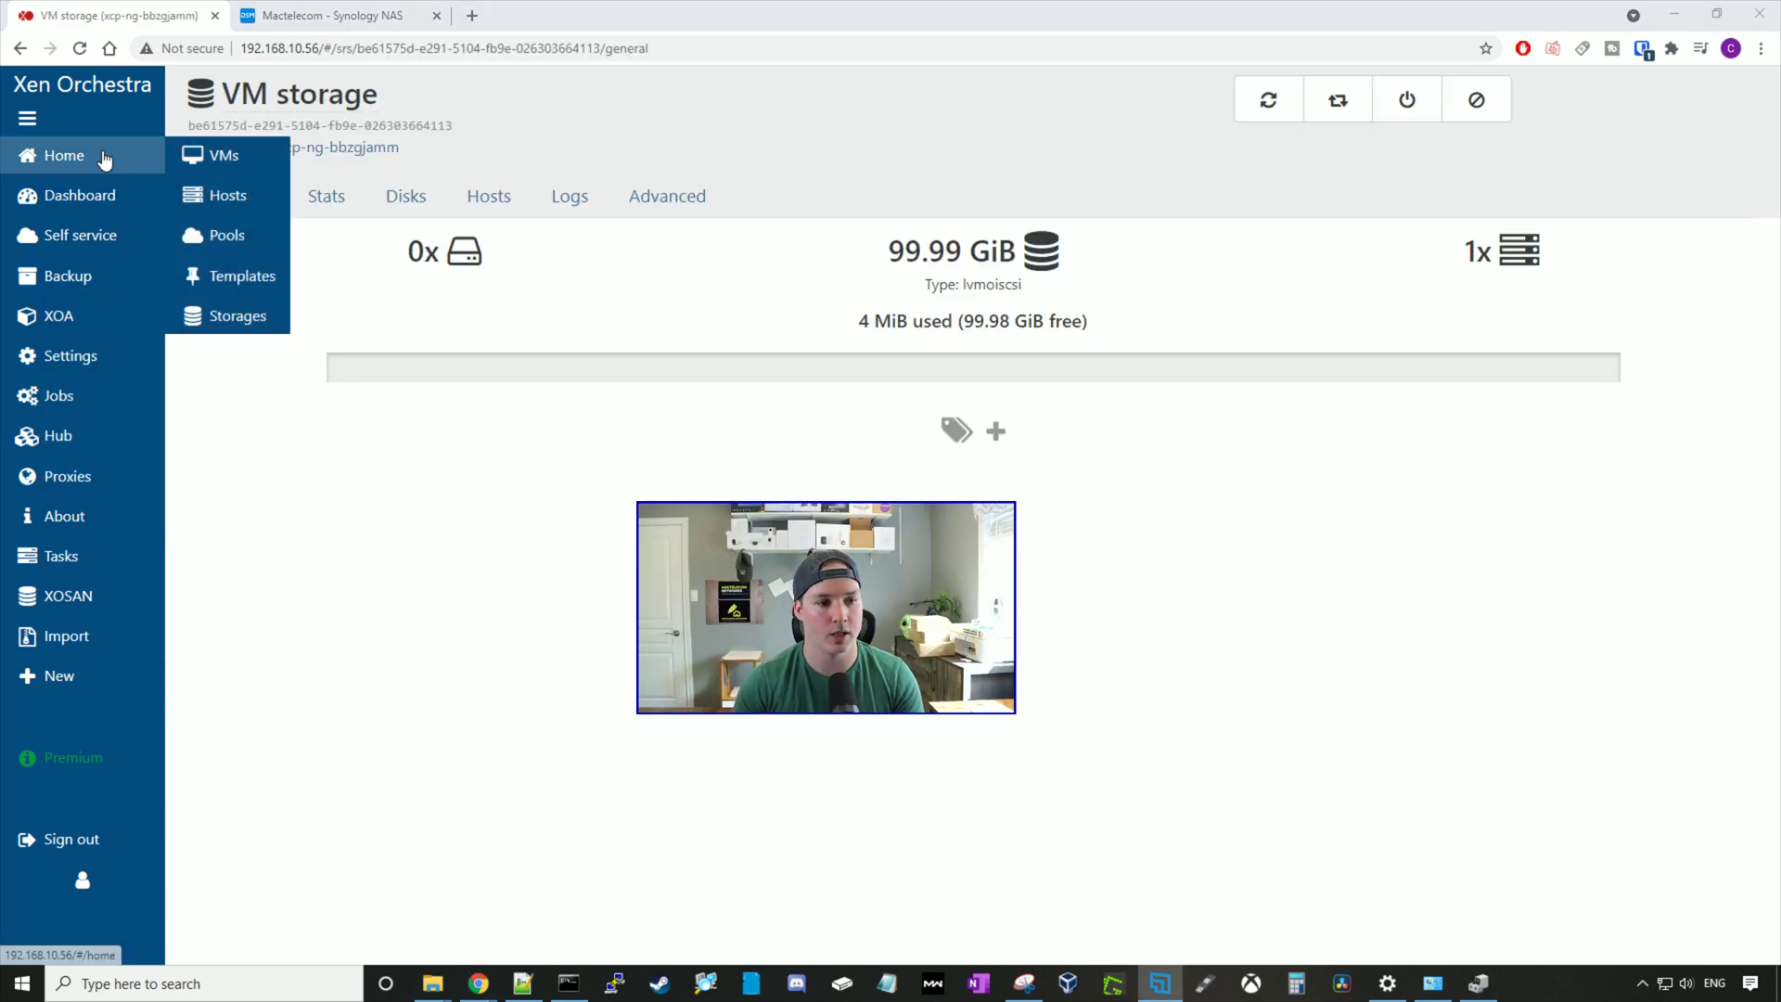
click(259, 319)
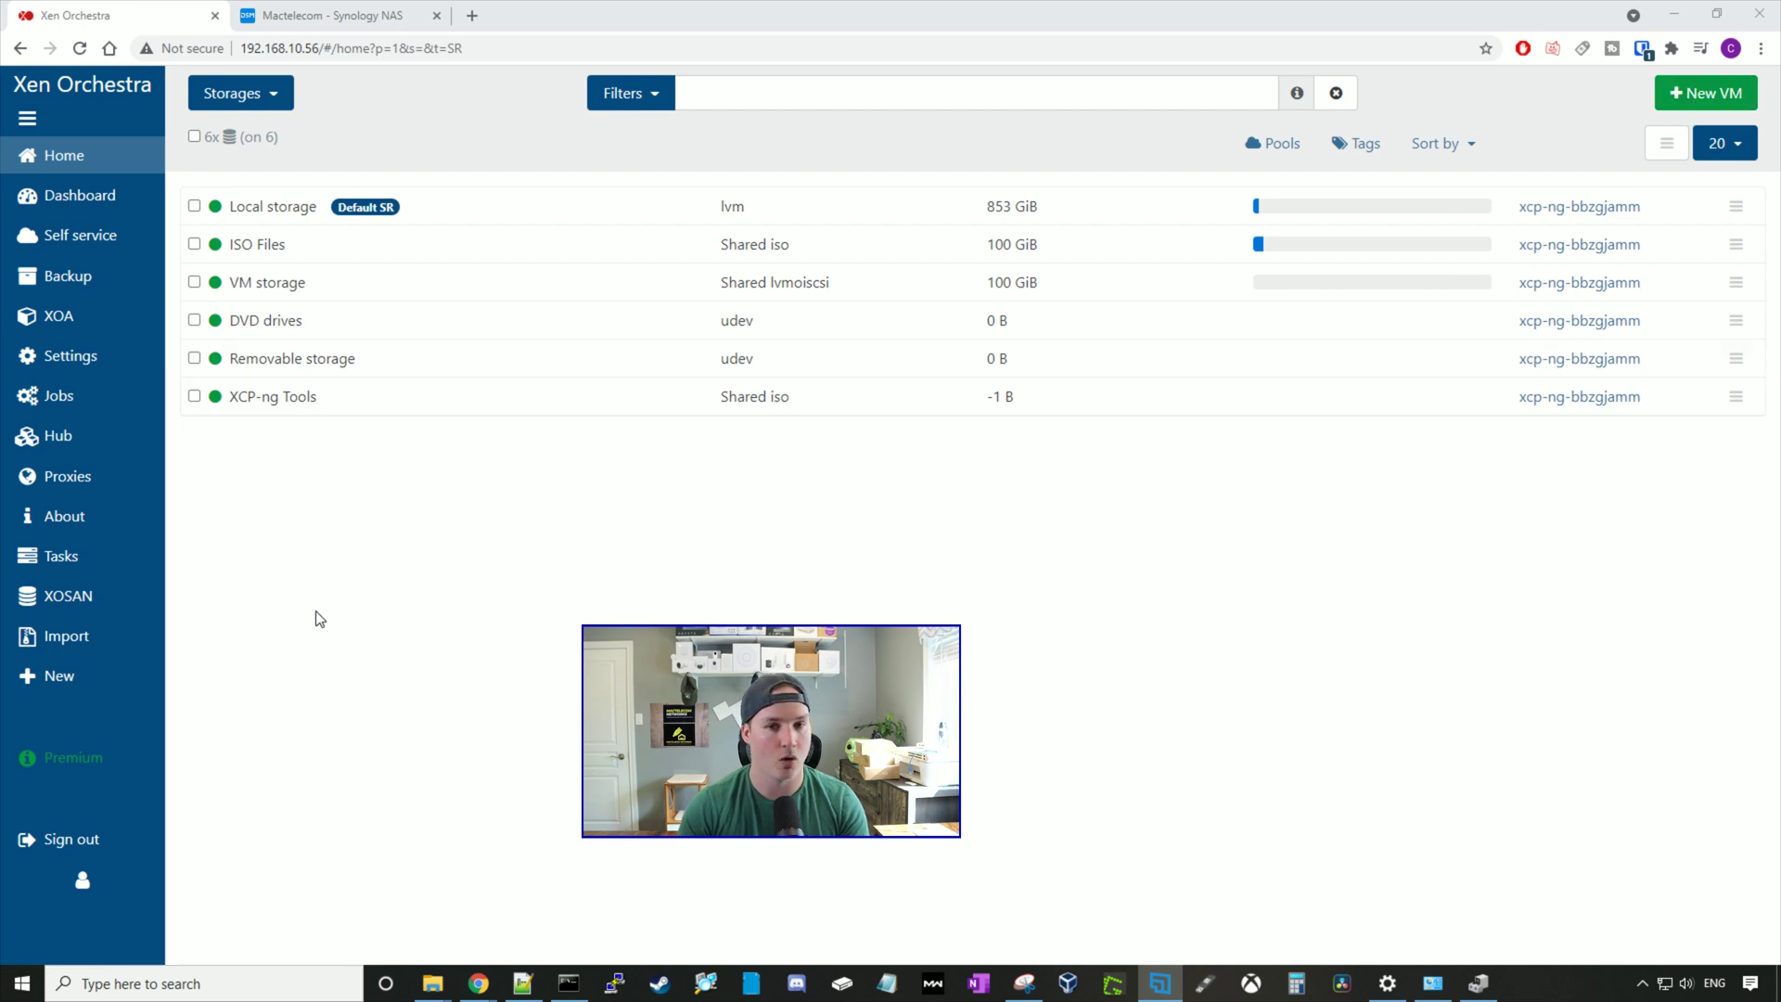
Step: Start creating a new virtual machine on the pool xcp-ng-bbzgjamm
mouse_move(85, 681)
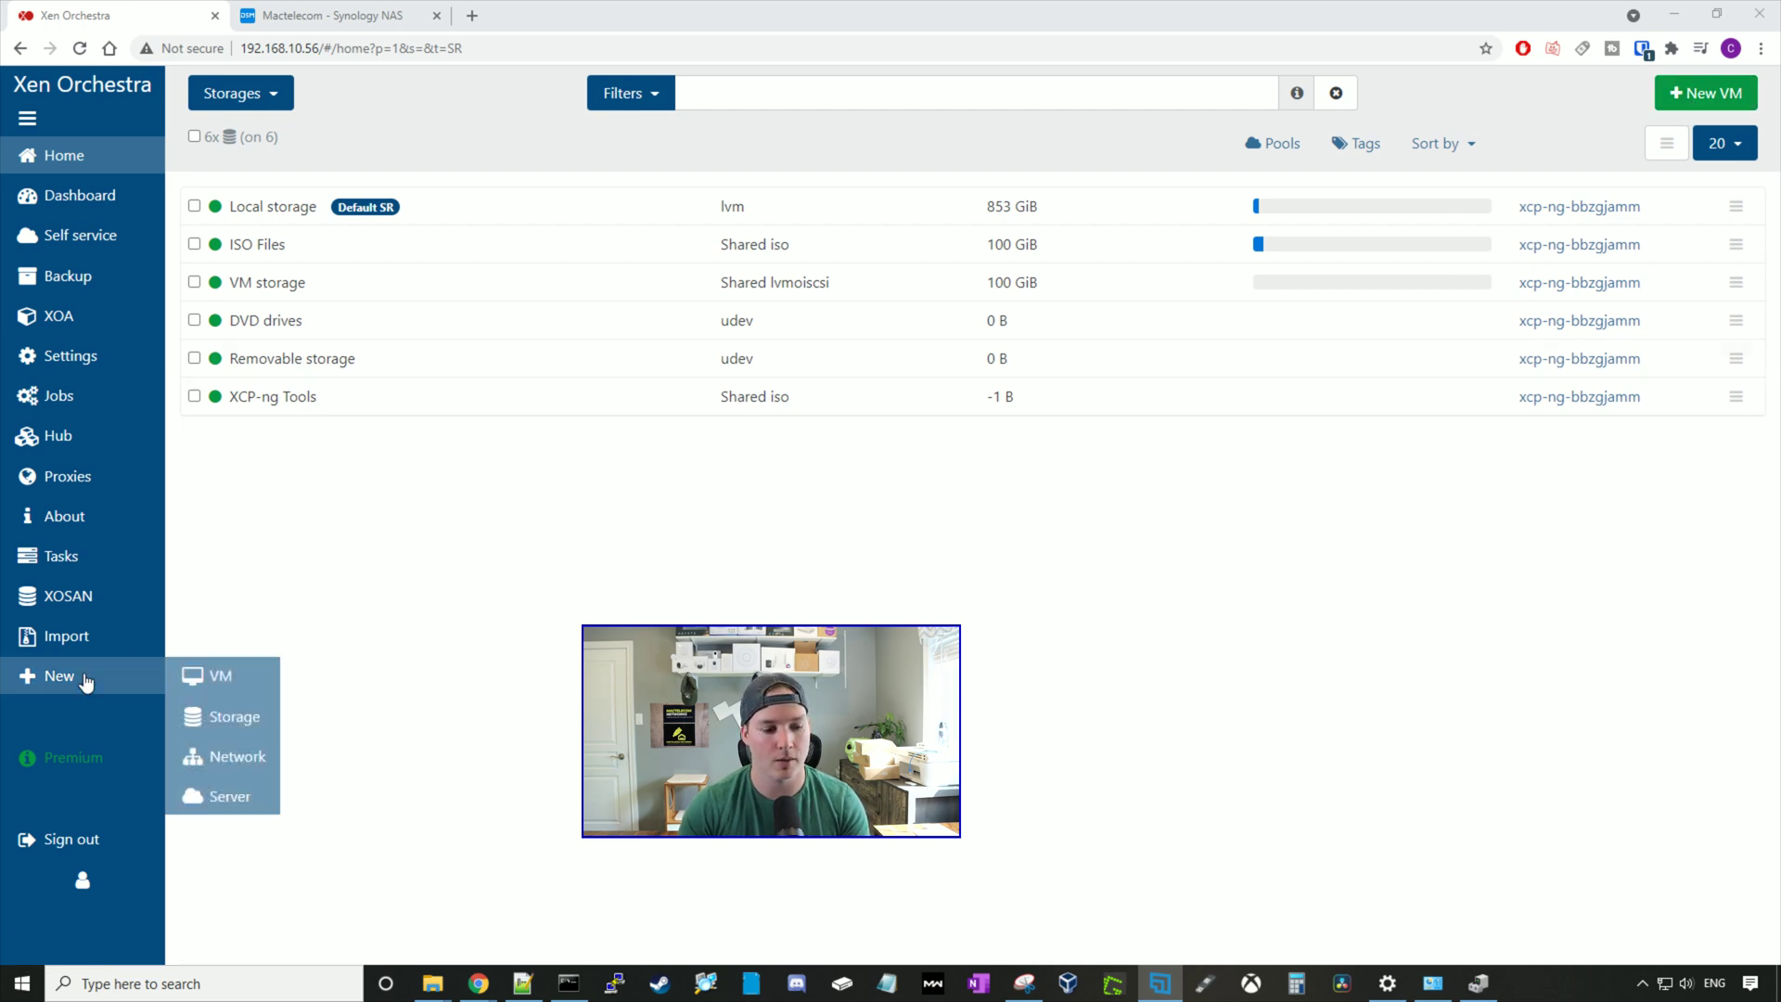
click(206, 674)
drag(190, 102, 460, 102)
click(586, 95)
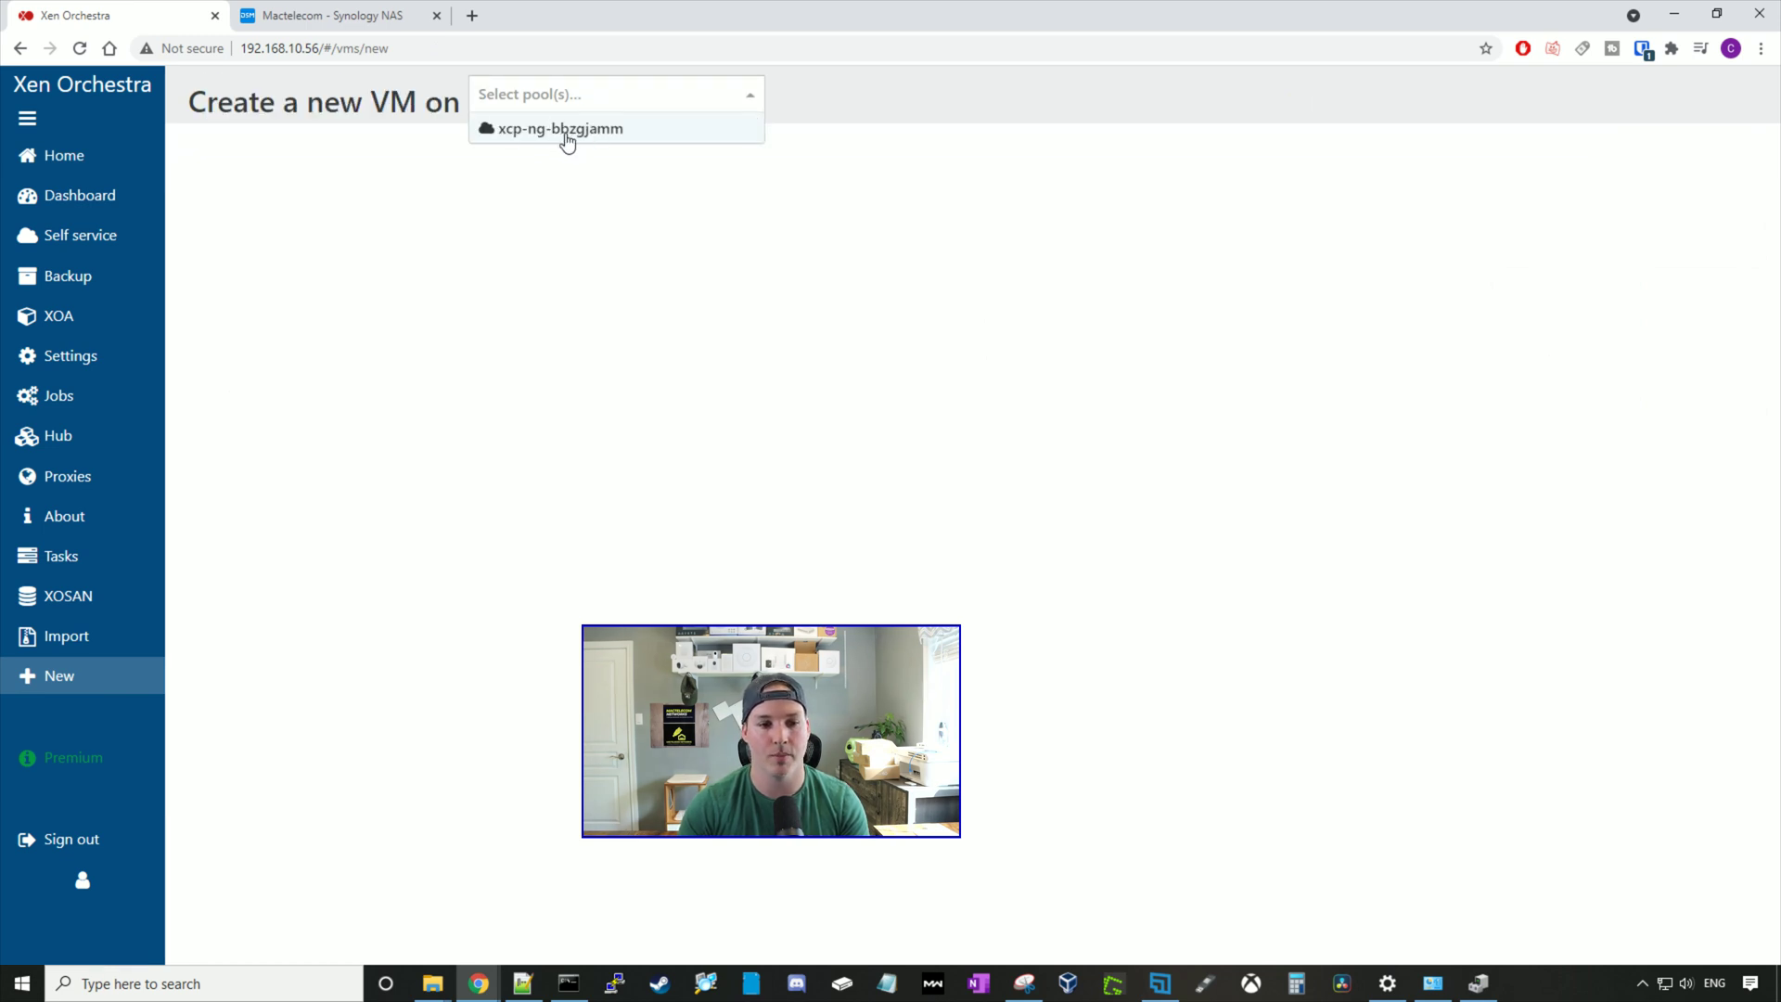
click(568, 134)
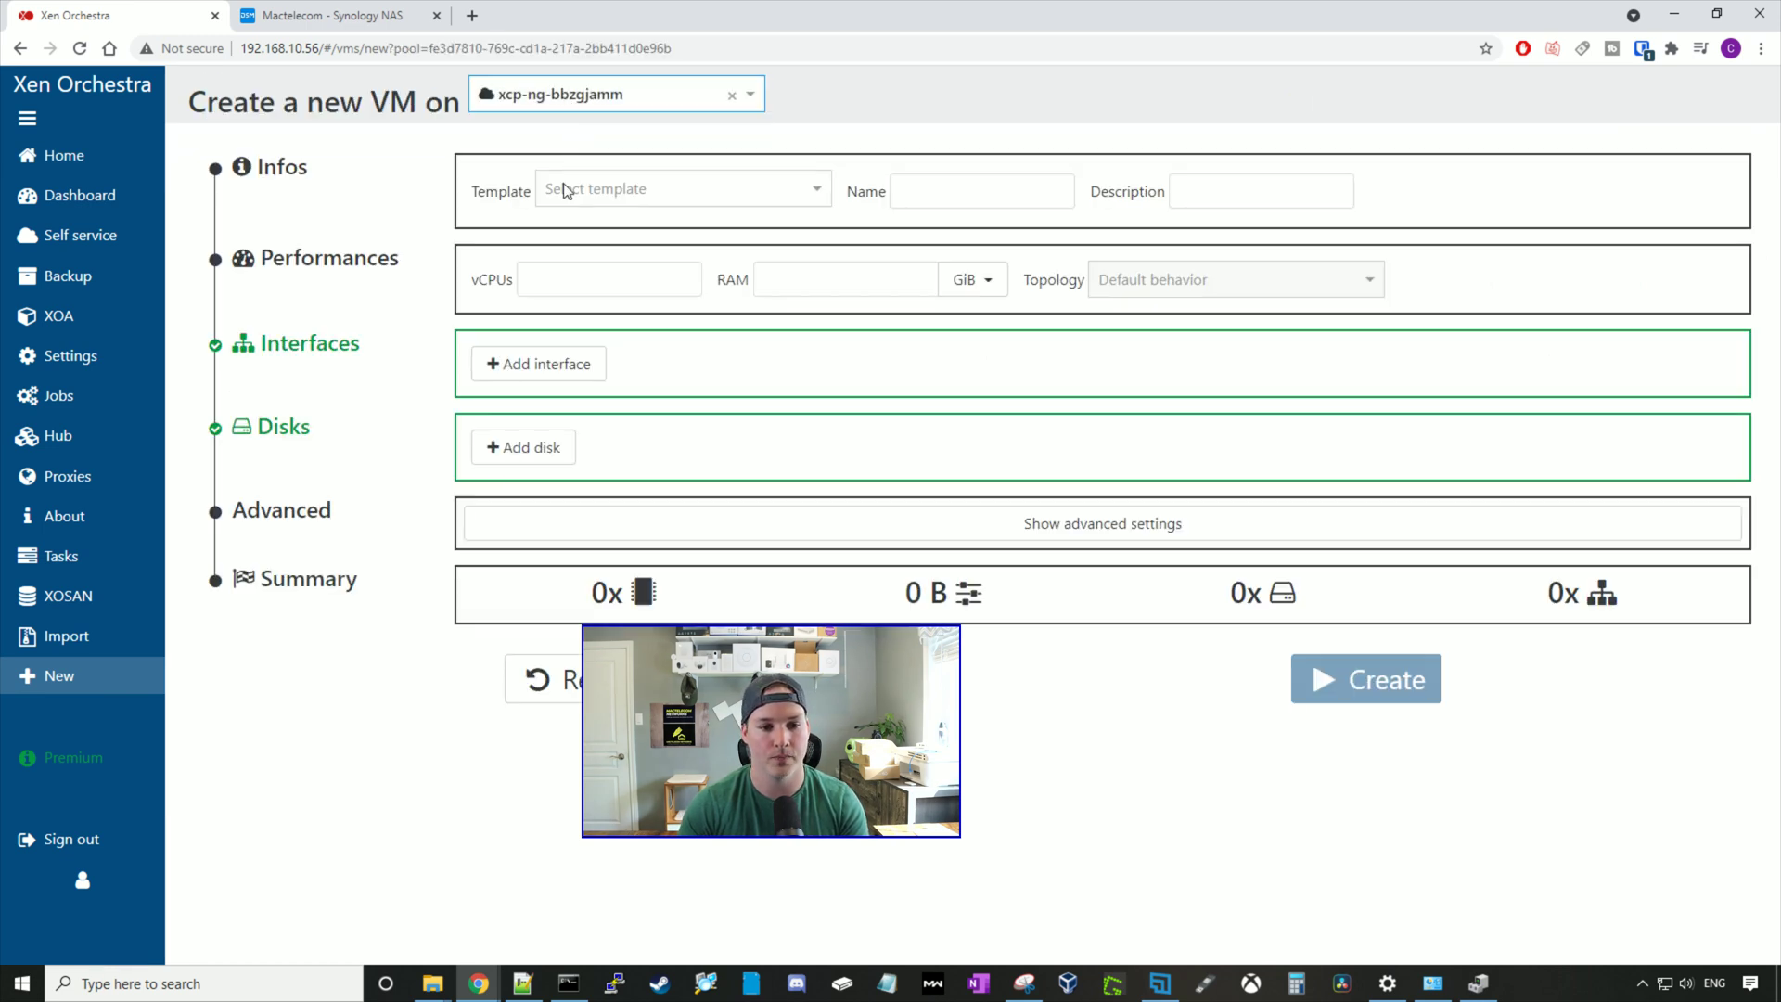
Step: Select "Other install media" as the template for the new virtual machine
click(612, 191)
text(other)
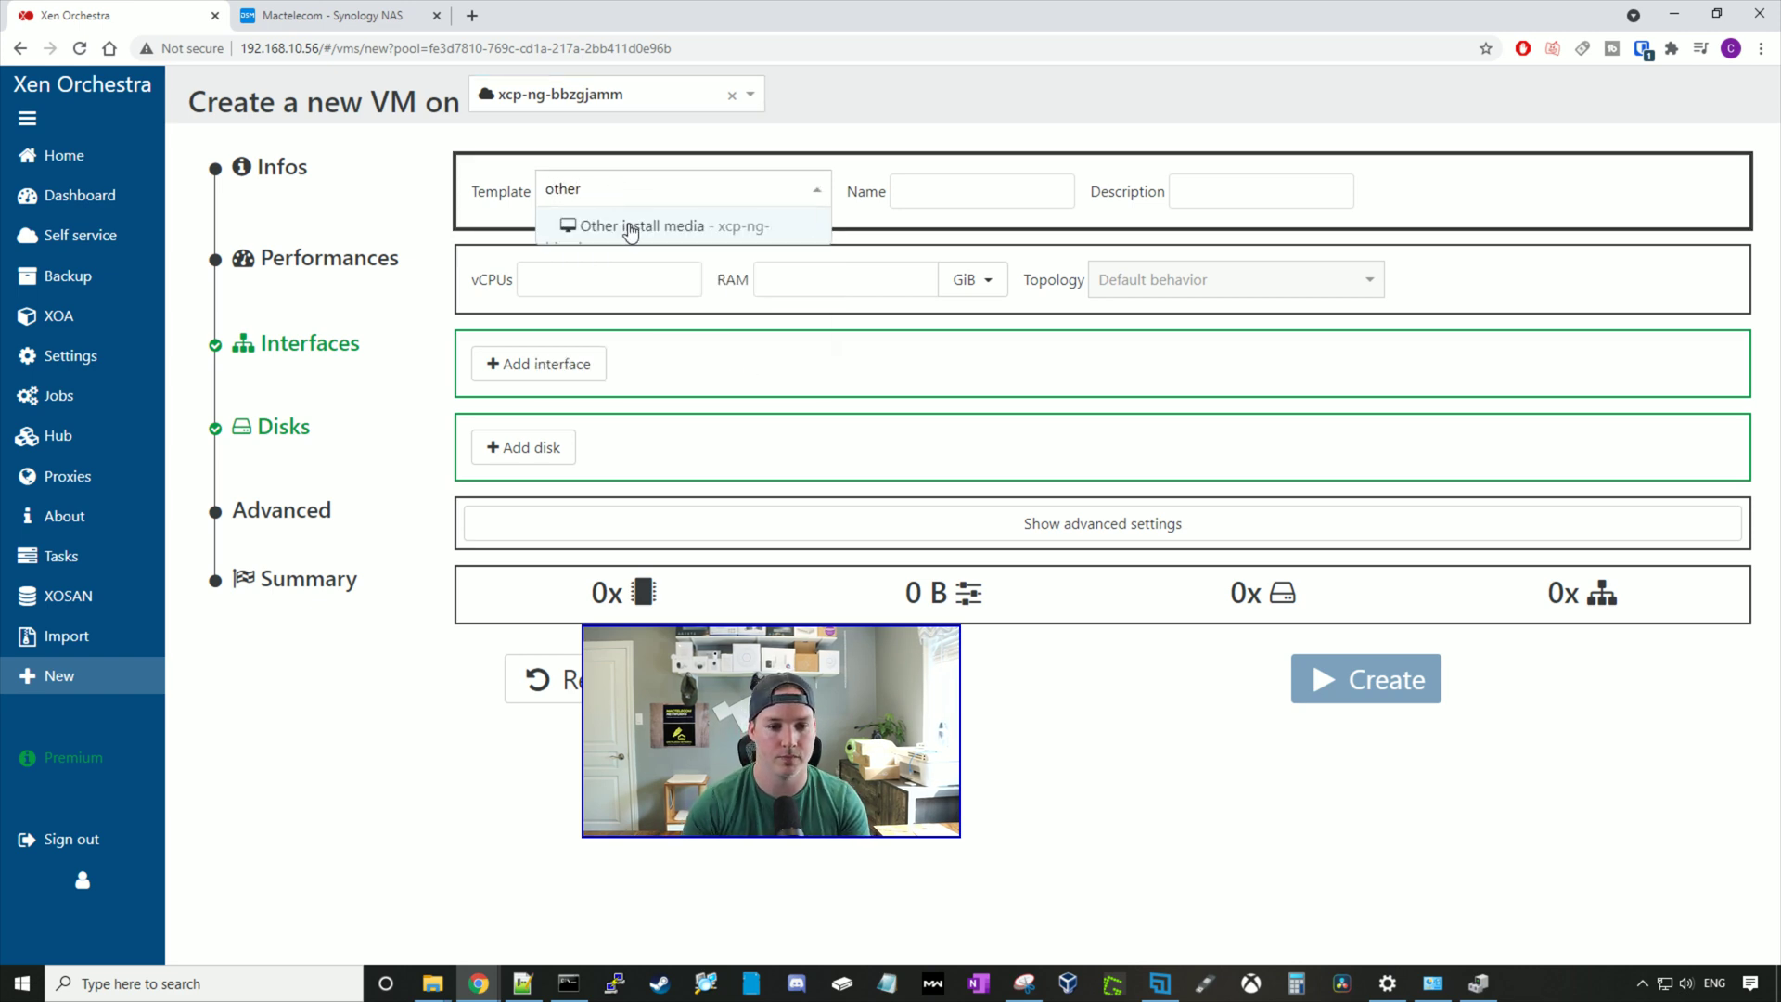
click(627, 226)
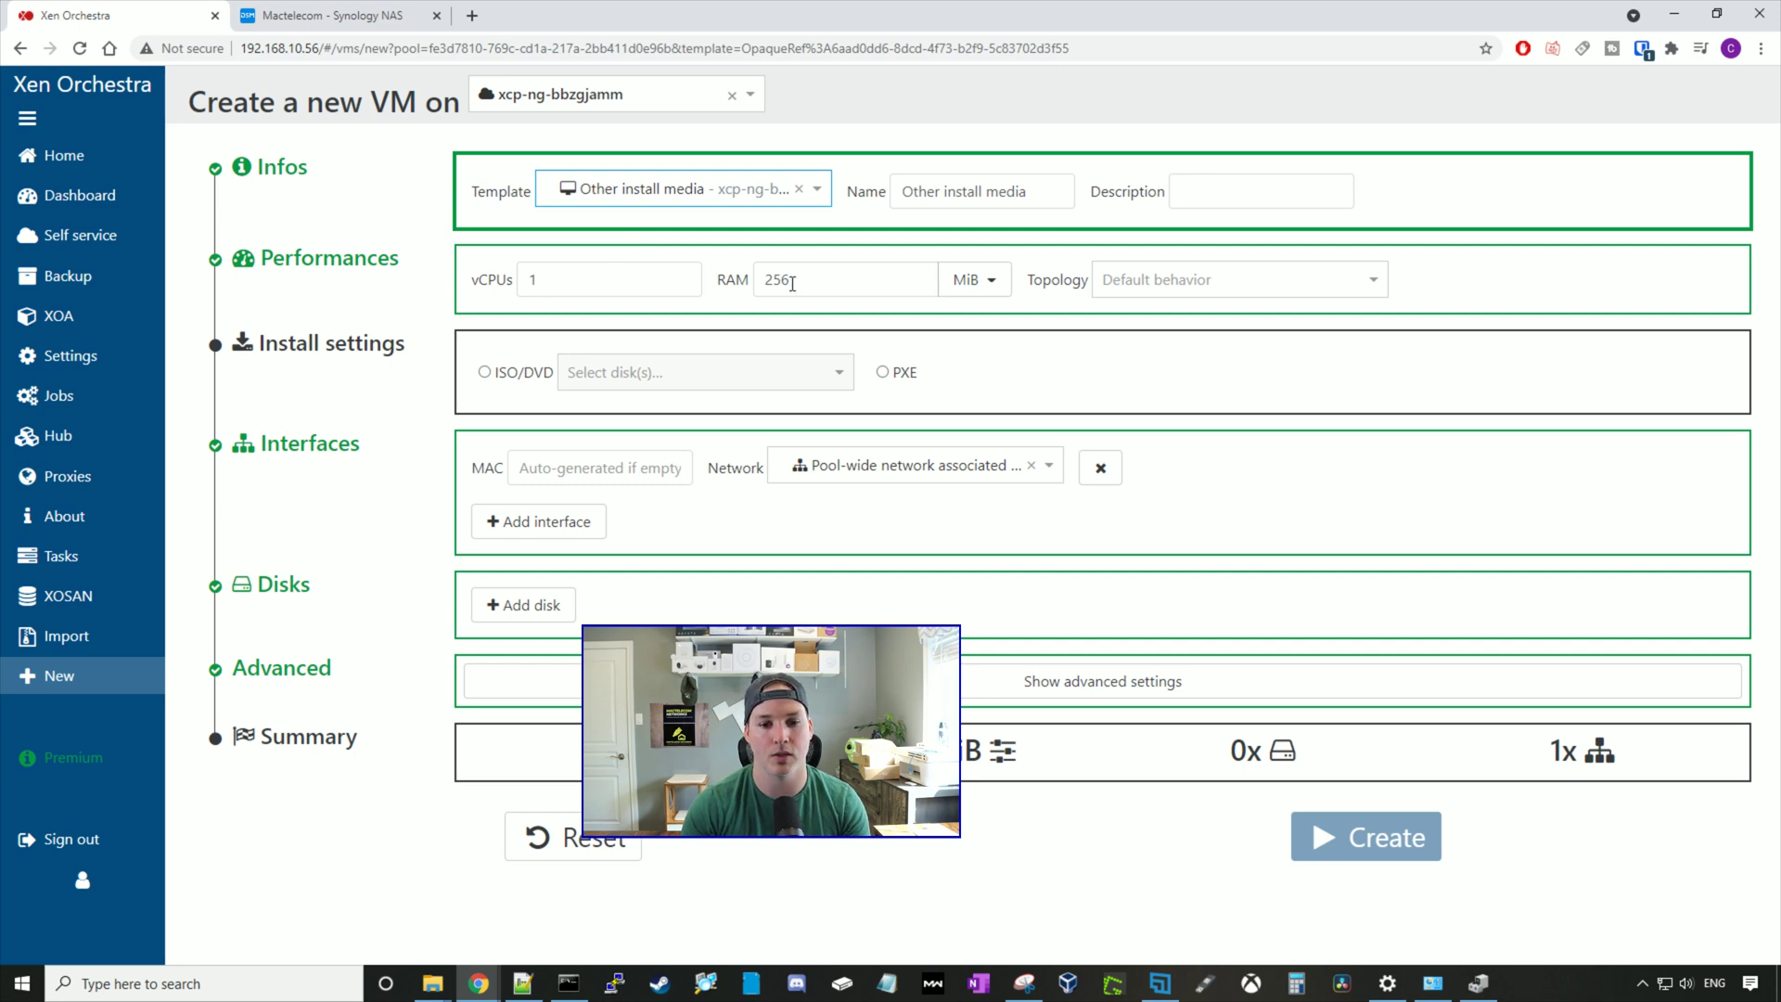
Step: Give the new virtual machine 2 vCPUs and 4 GiB of RAM
click(552, 279)
text(2)
key(Tab)
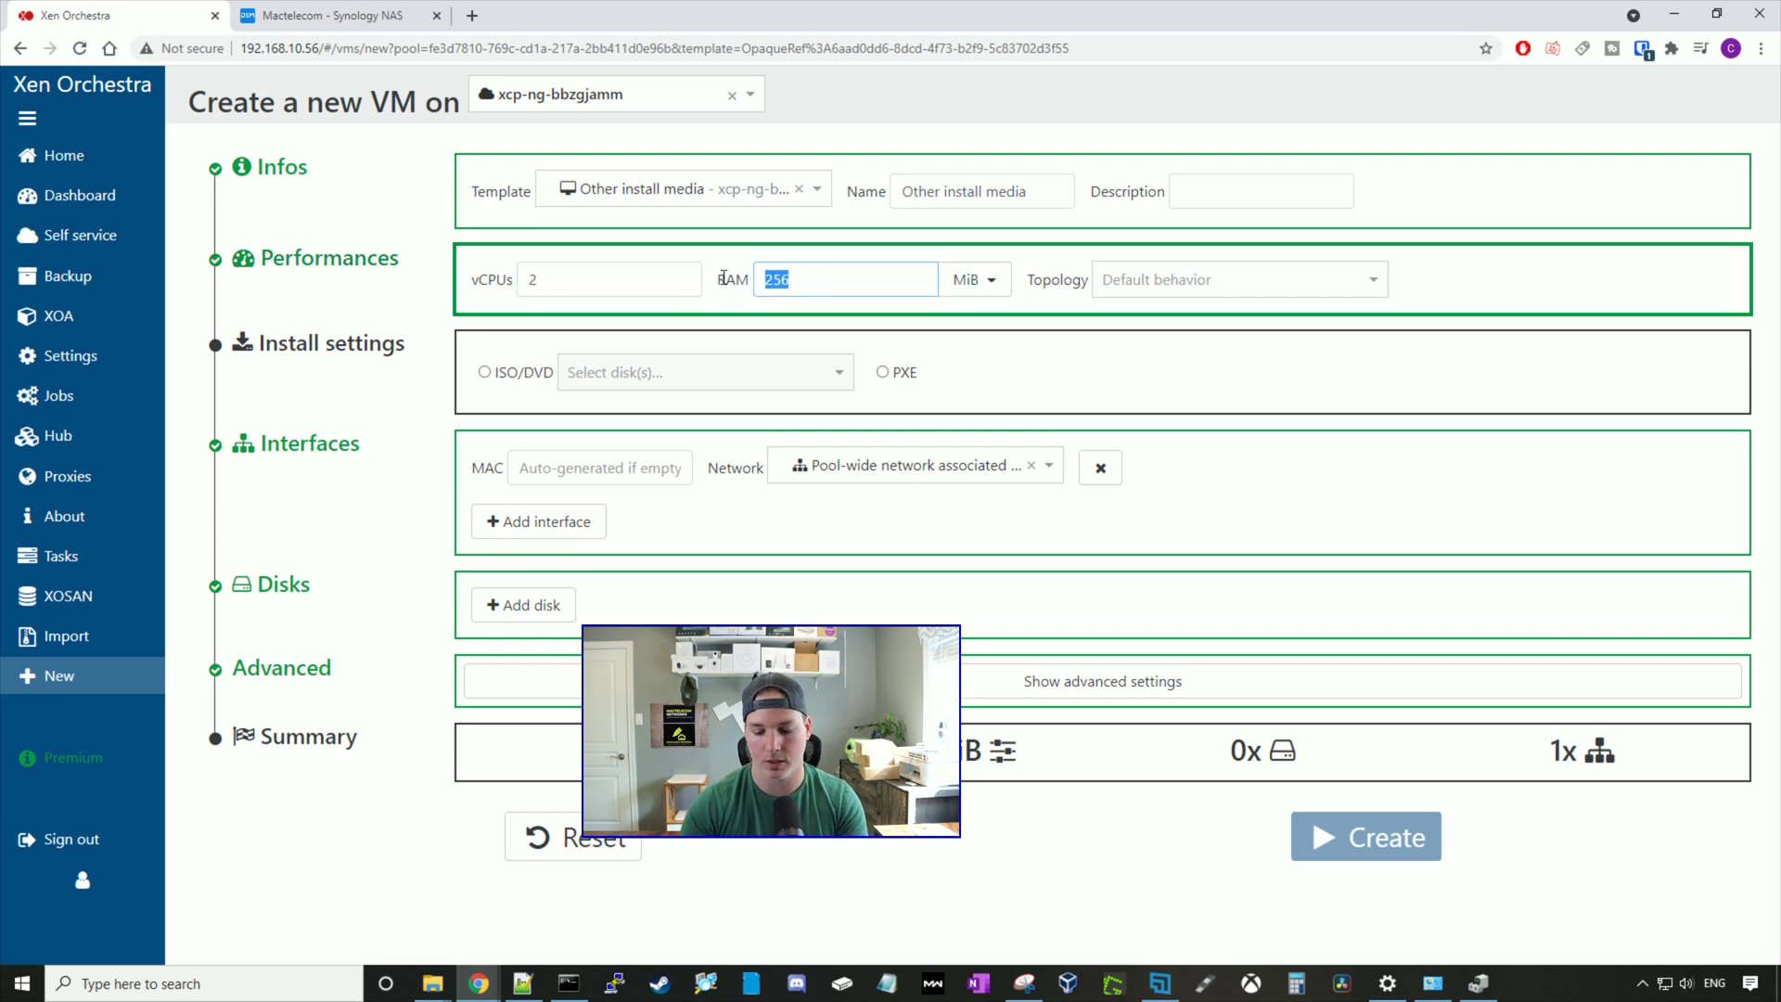
text(4)
key(Tab)
key(Down)
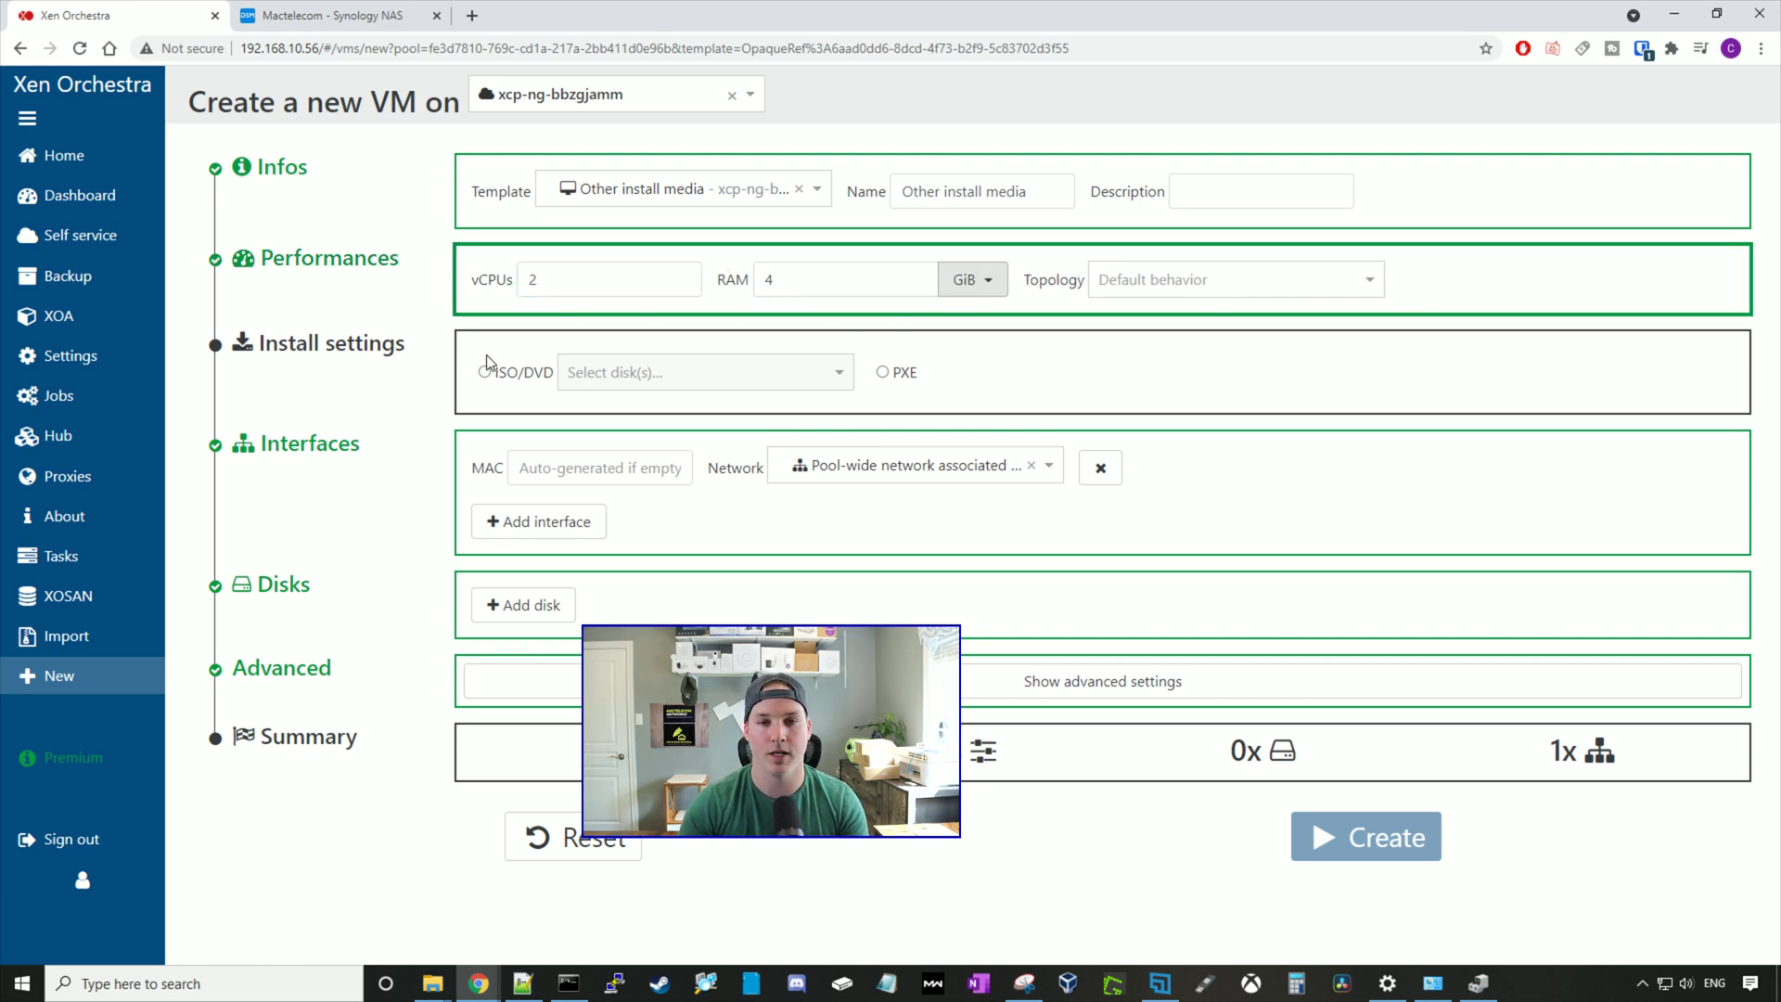
Step: Set the install source to ISO/DVD with the ubuntu-20.04.2.0-desktop-amd64 (1).iso image from the ISO Files repository
click(485, 372)
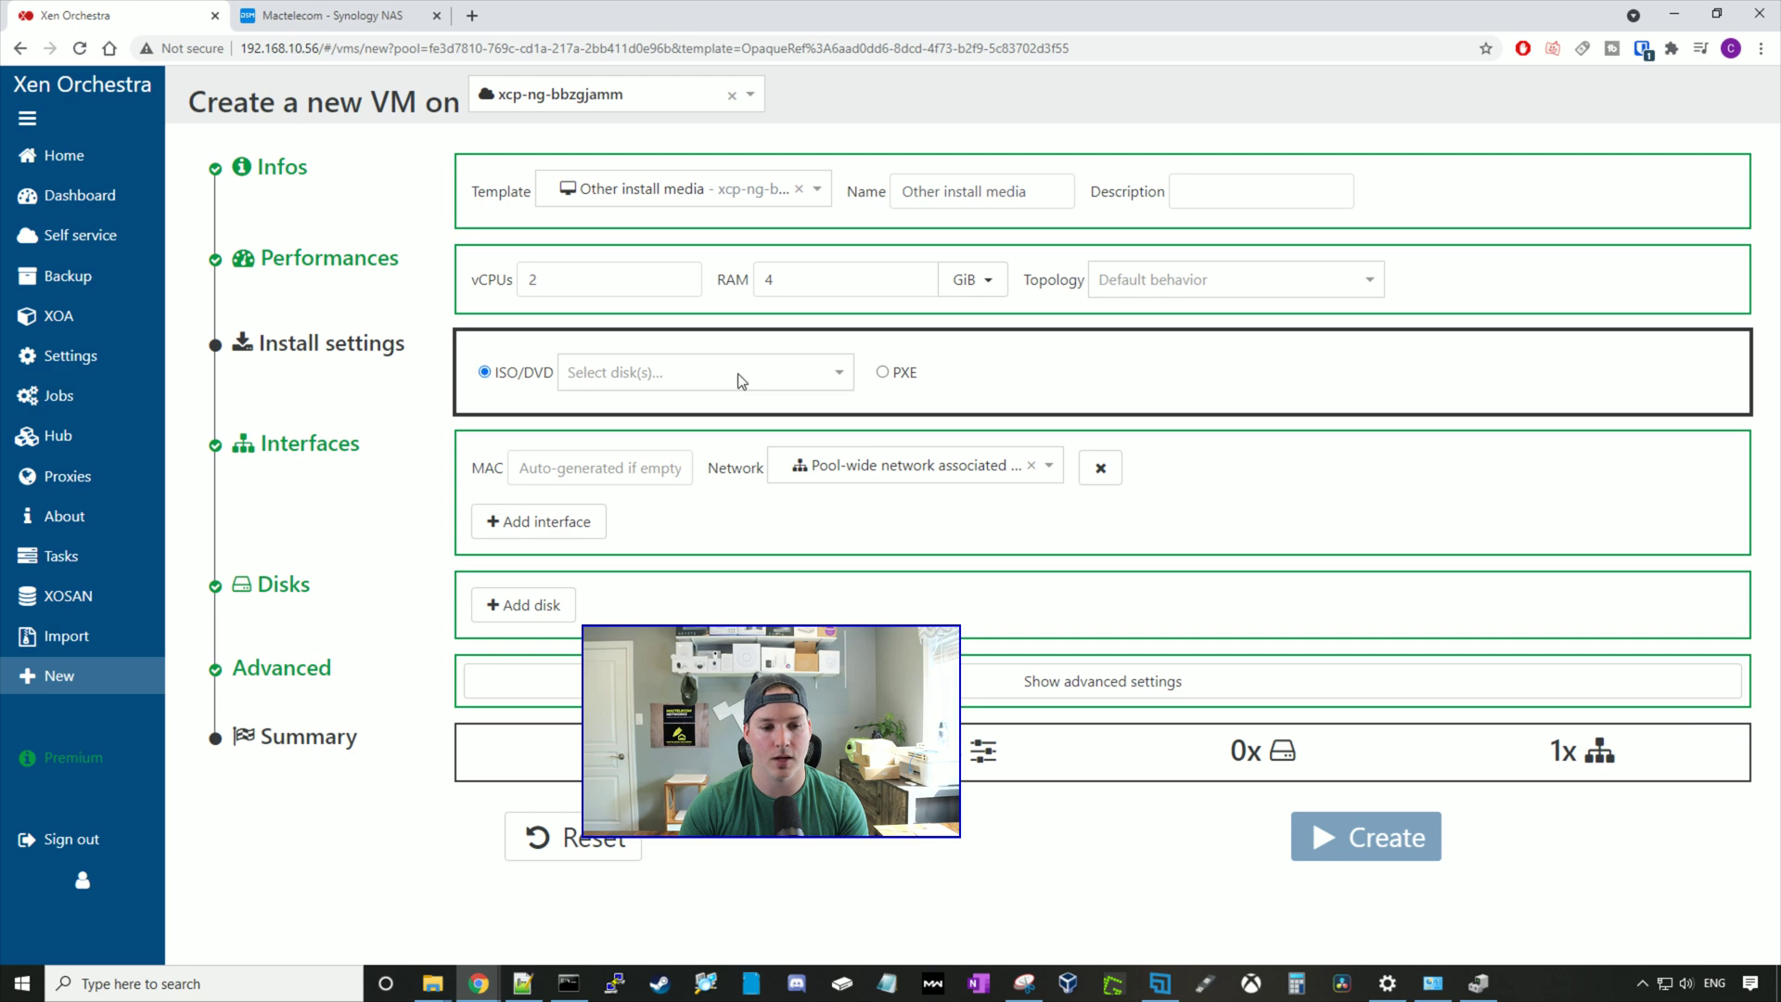
click(816, 372)
click(730, 451)
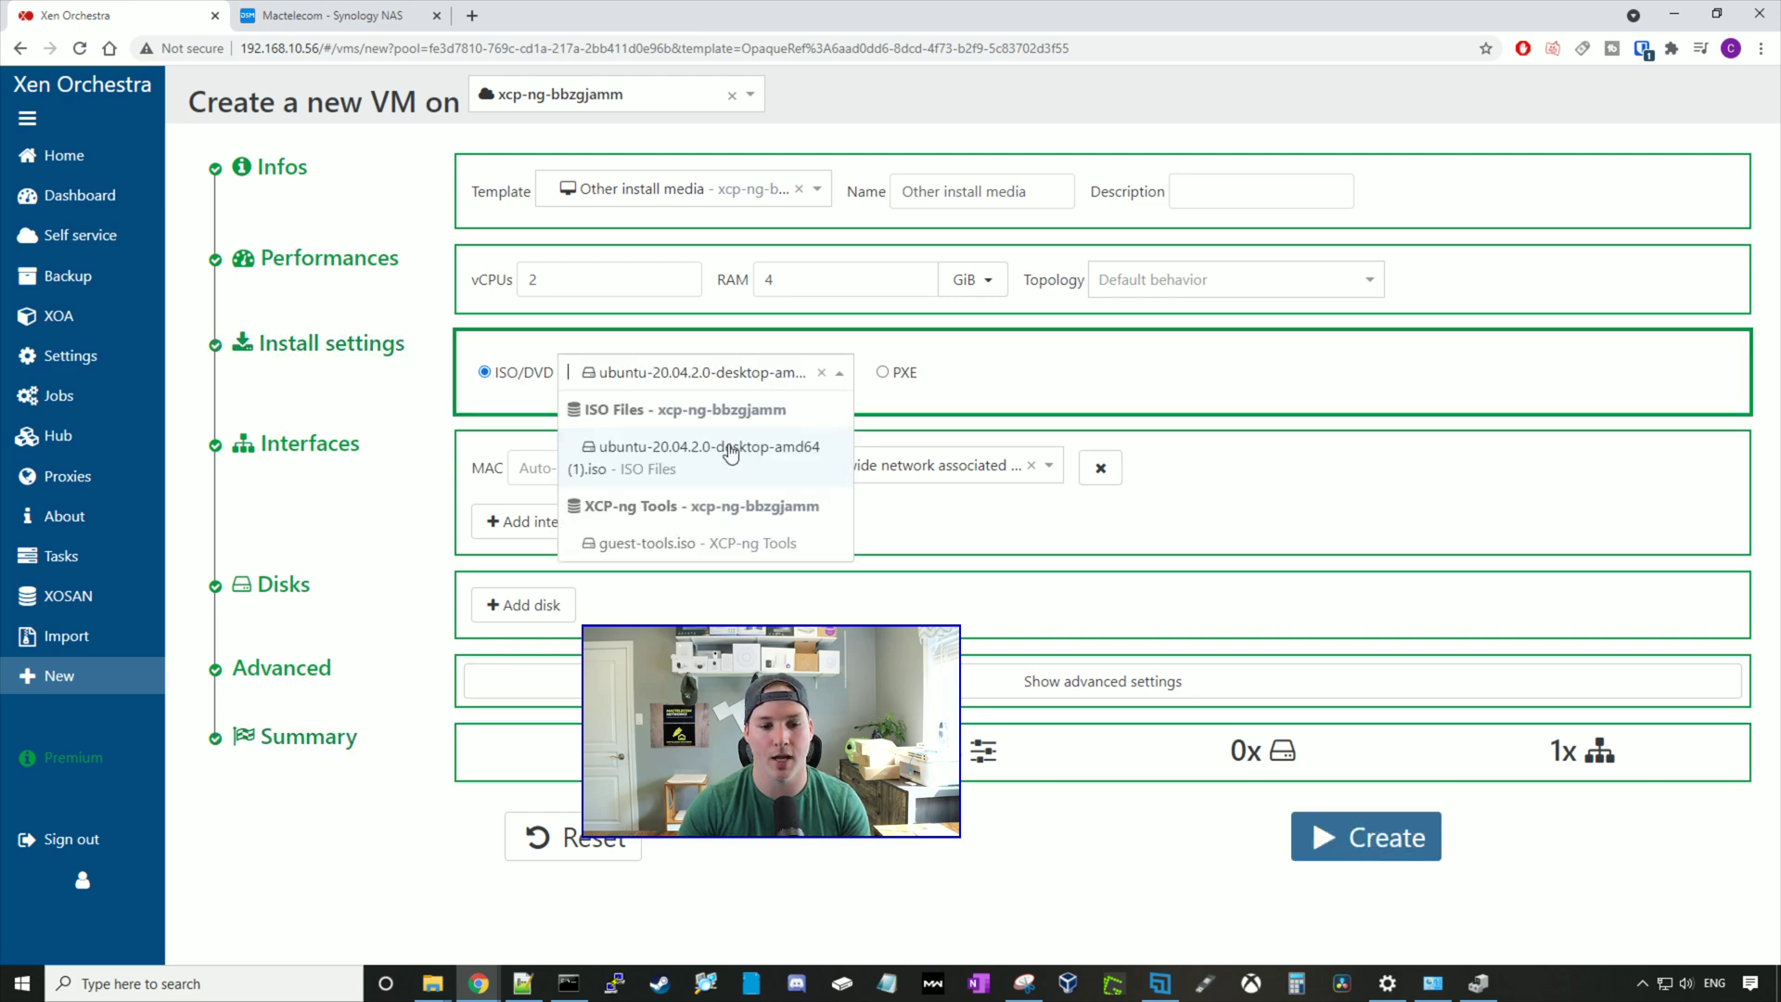
click(728, 451)
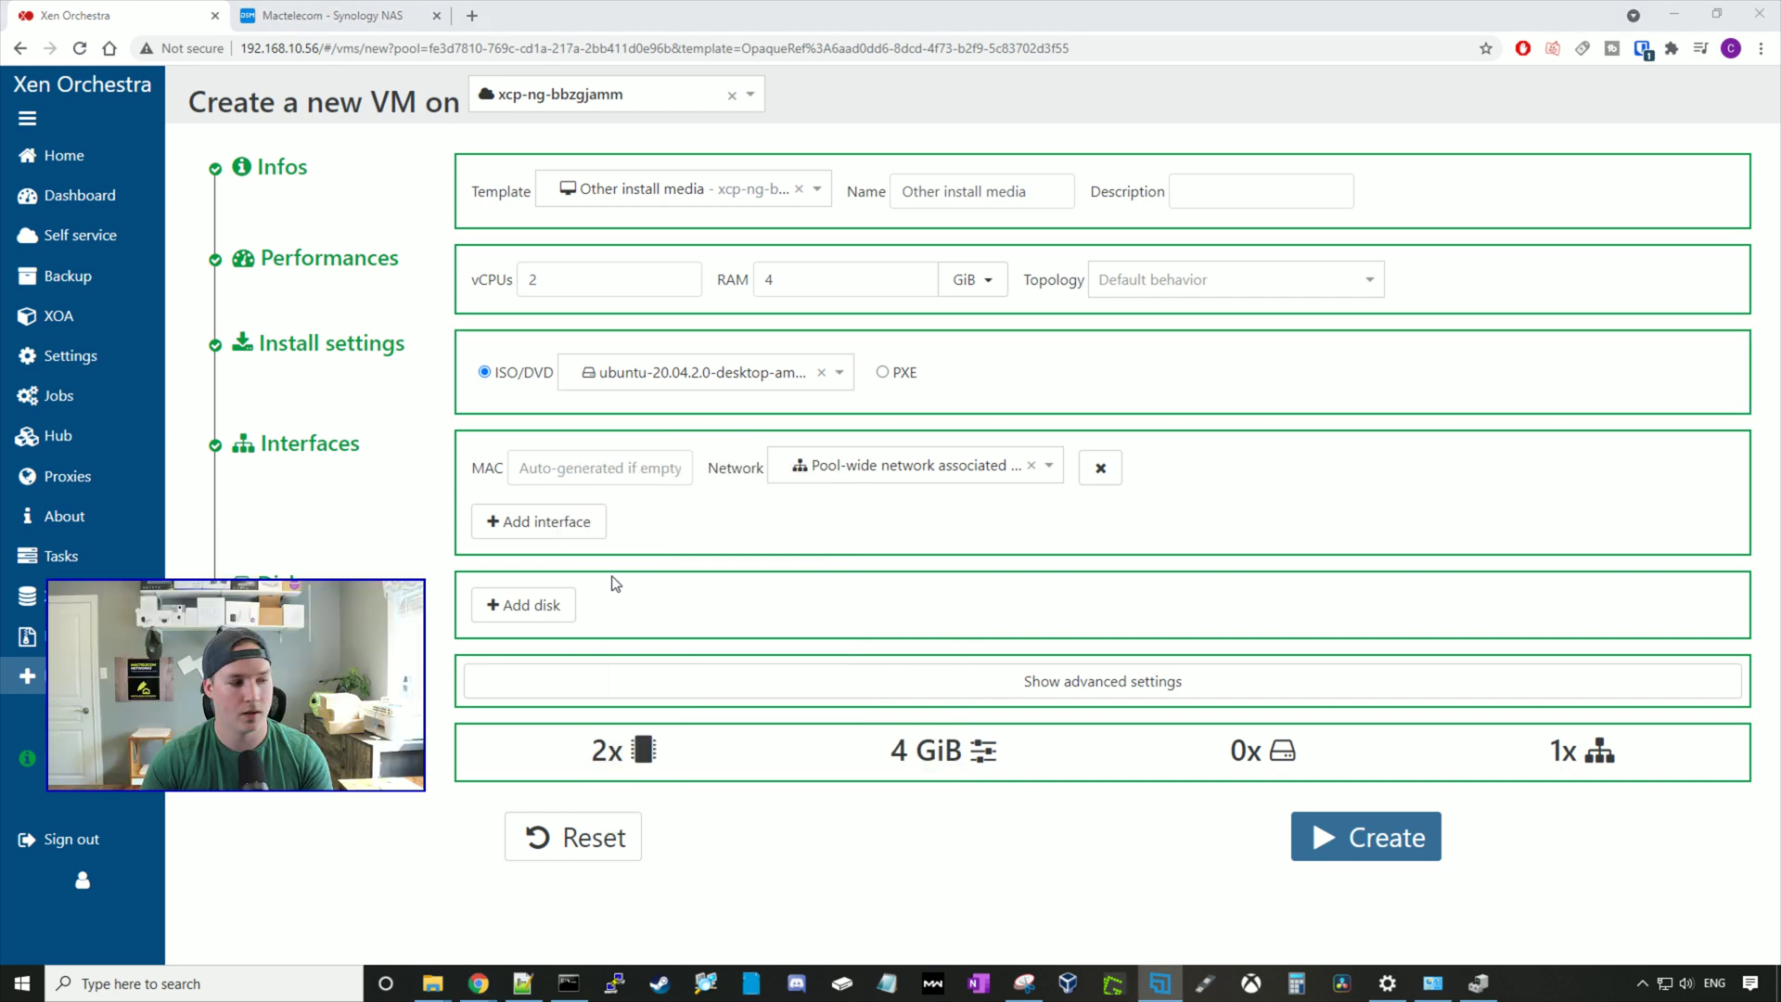
Step: Add a 20 GiB disk on the VM storage repository and create the virtual machine
click(556, 612)
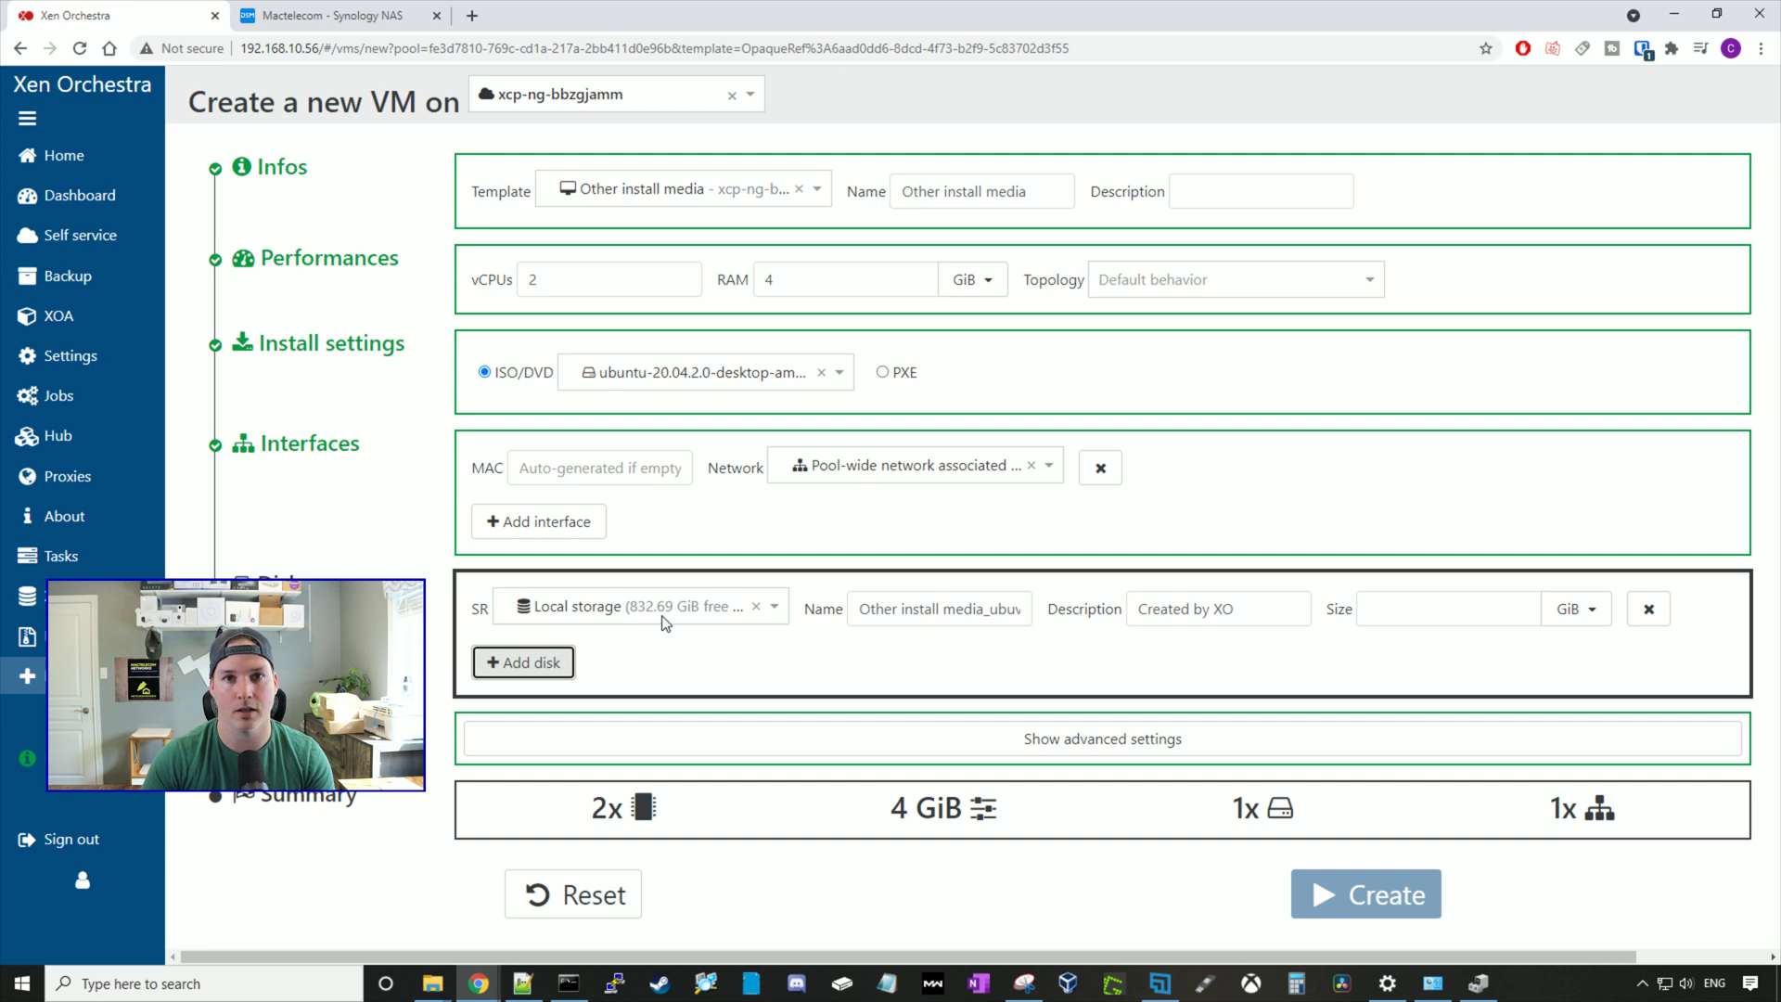
click(711, 614)
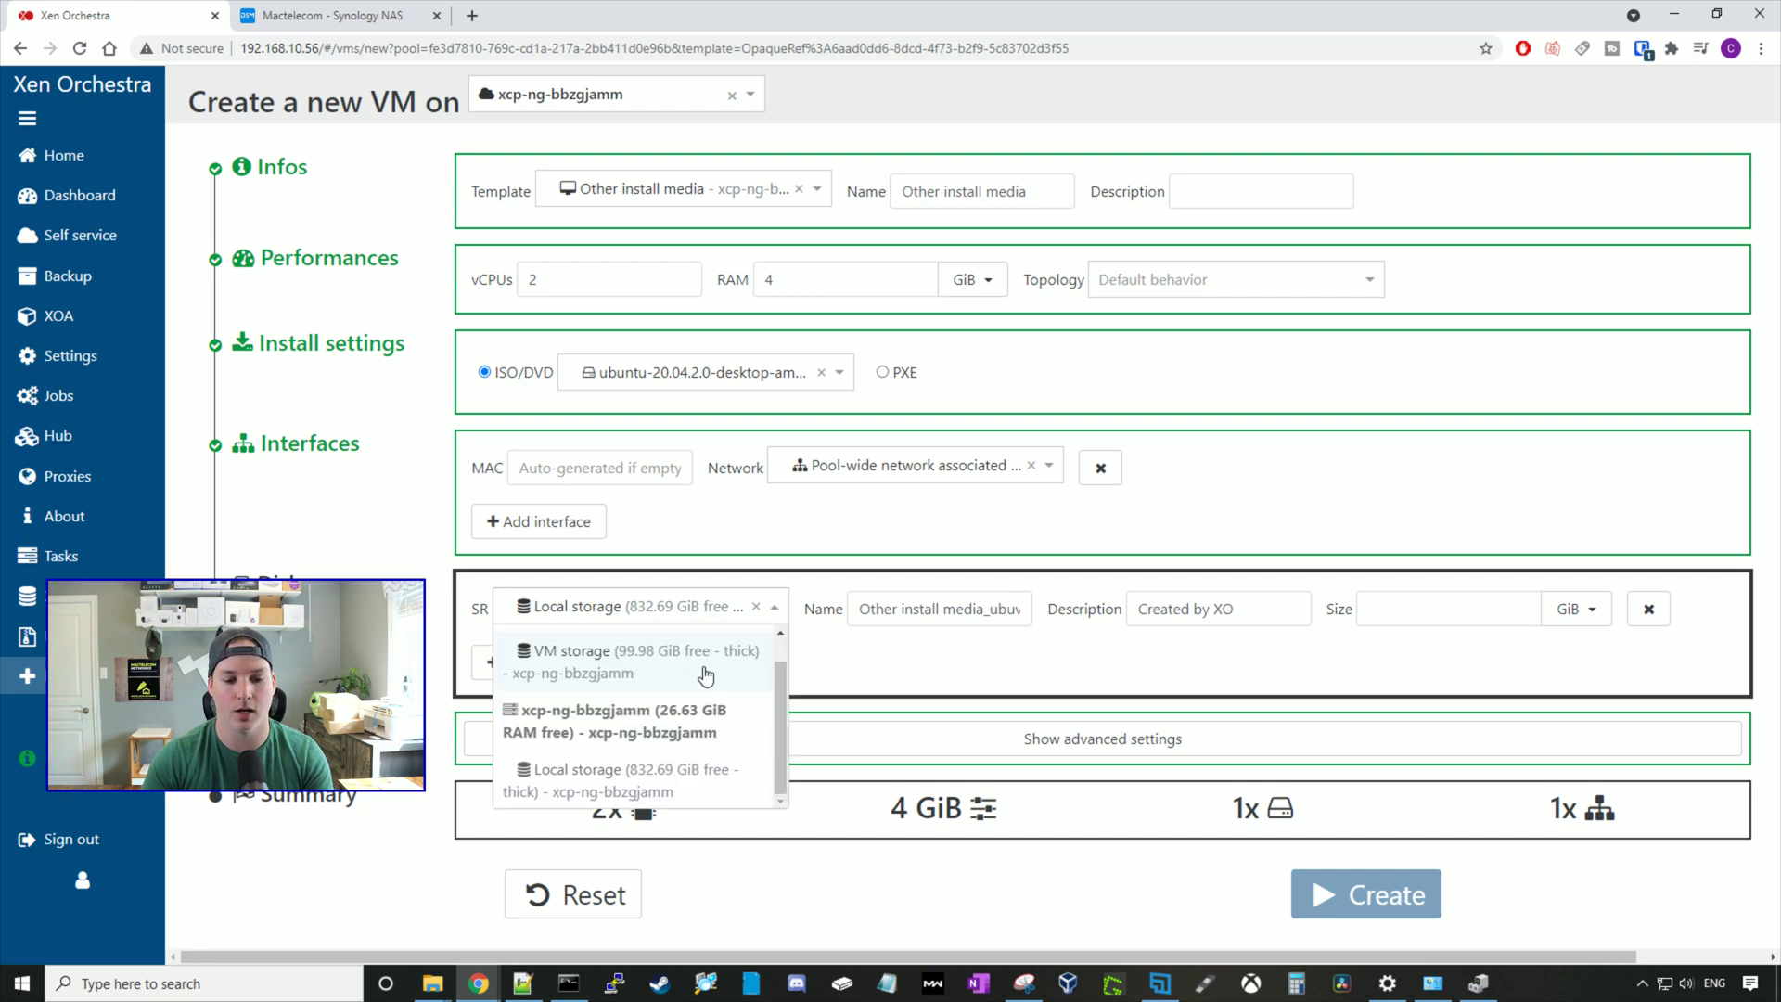
scroll(696, 682, up, 1)
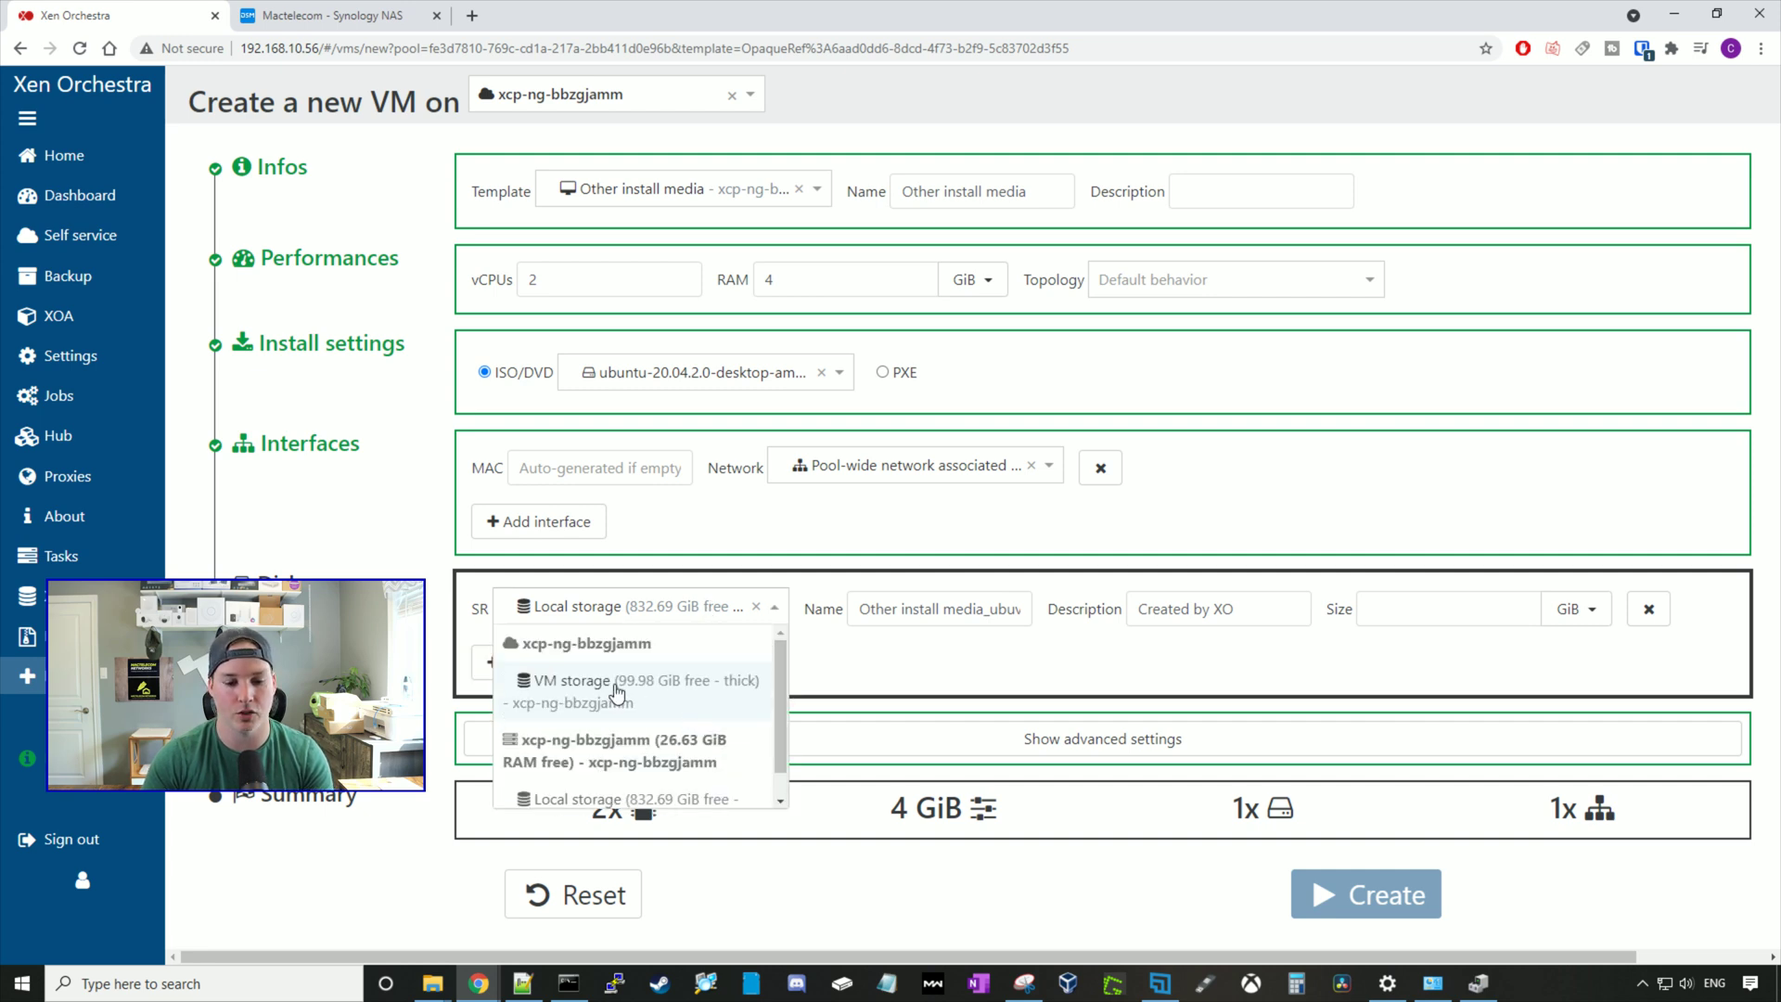
click(620, 691)
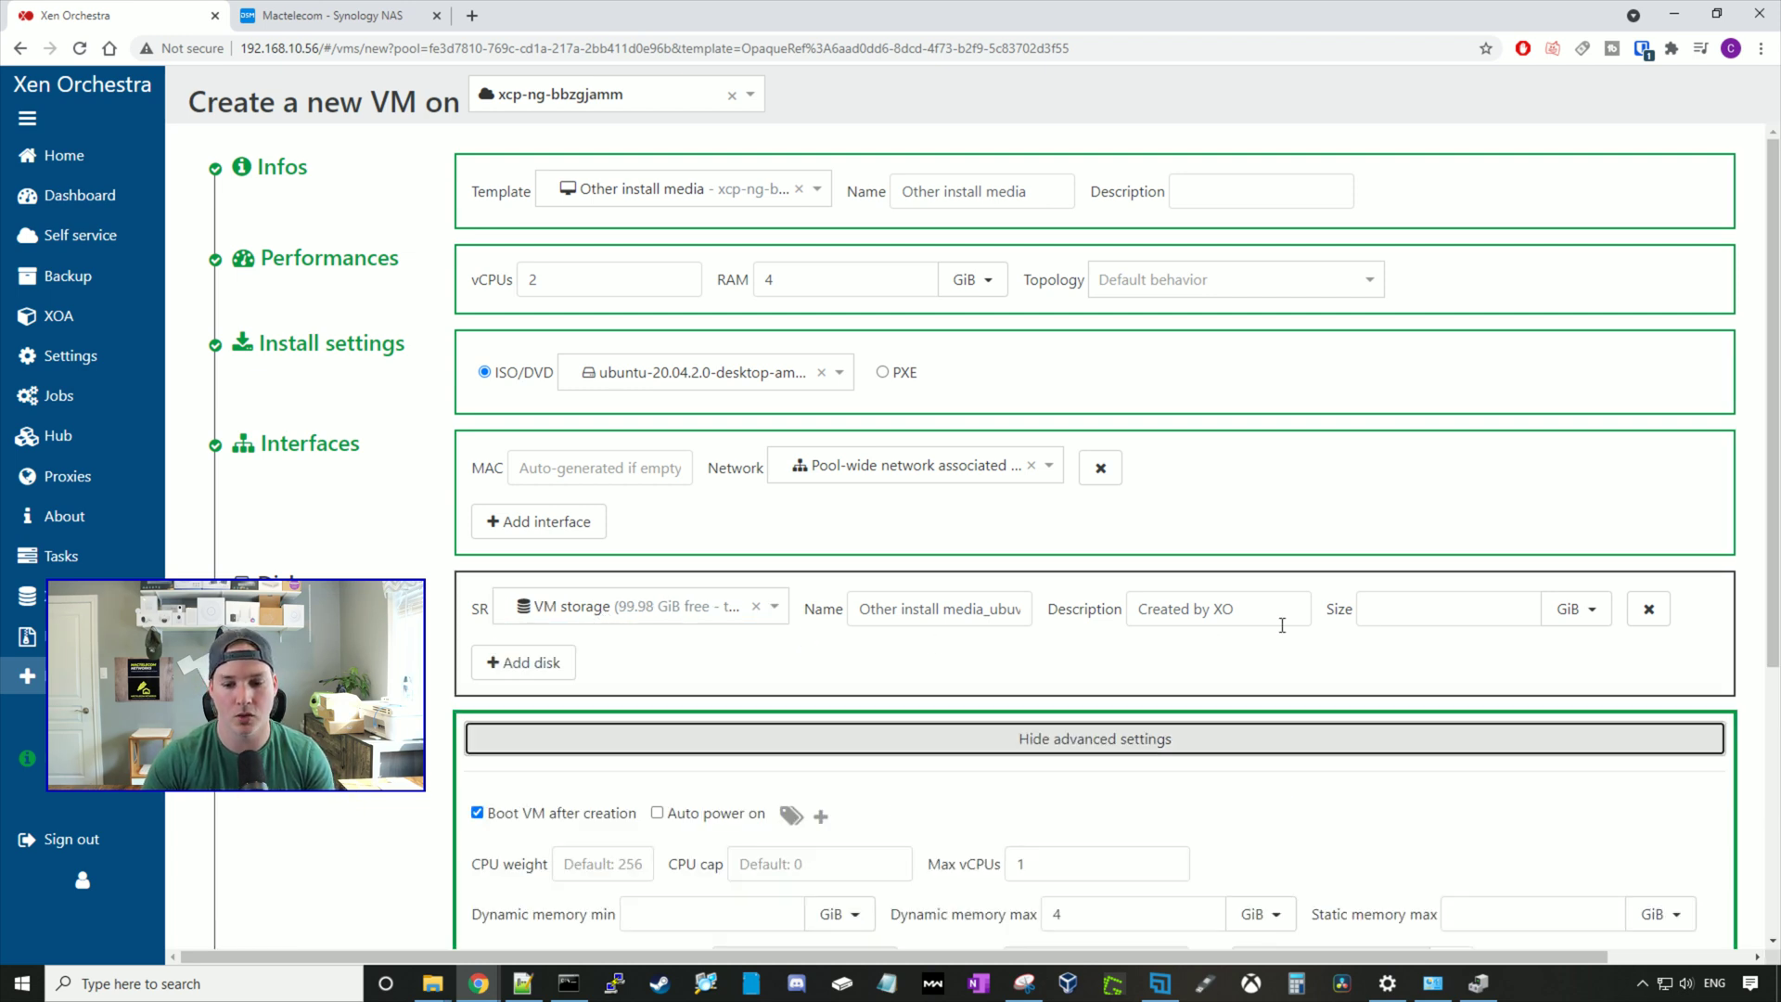
click(1452, 613)
text(20)
scroll(1262, 612, down, 5)
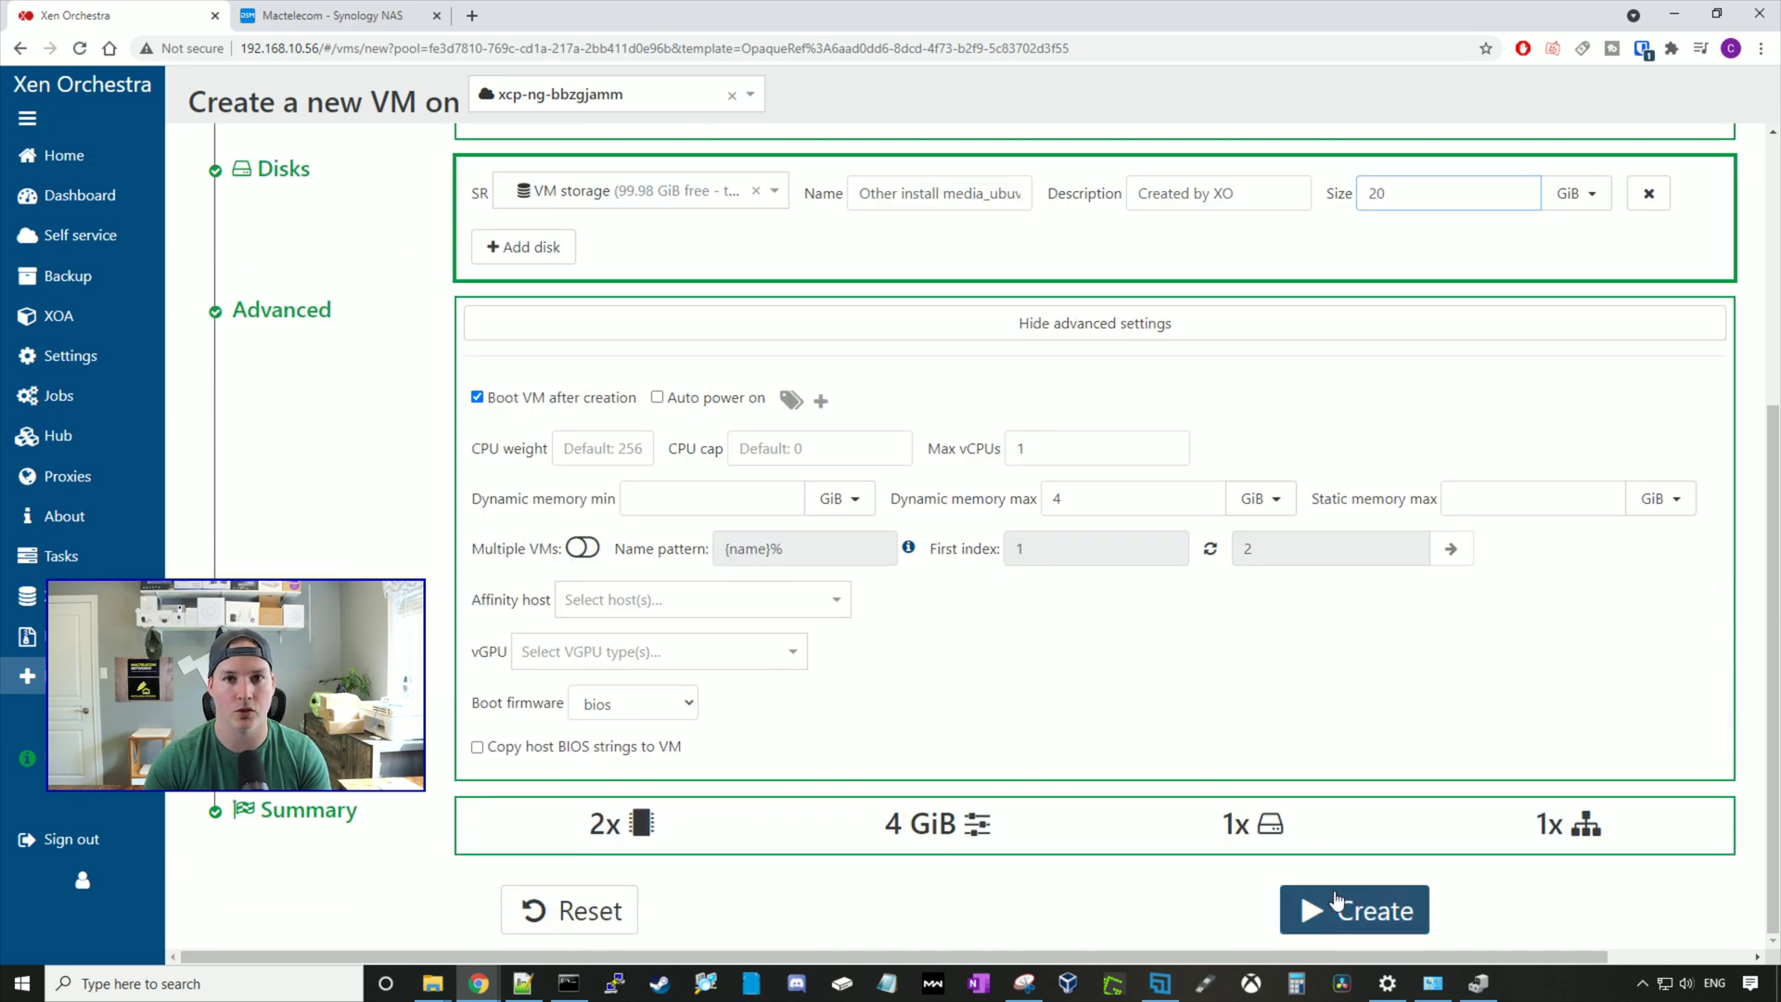
click(1346, 908)
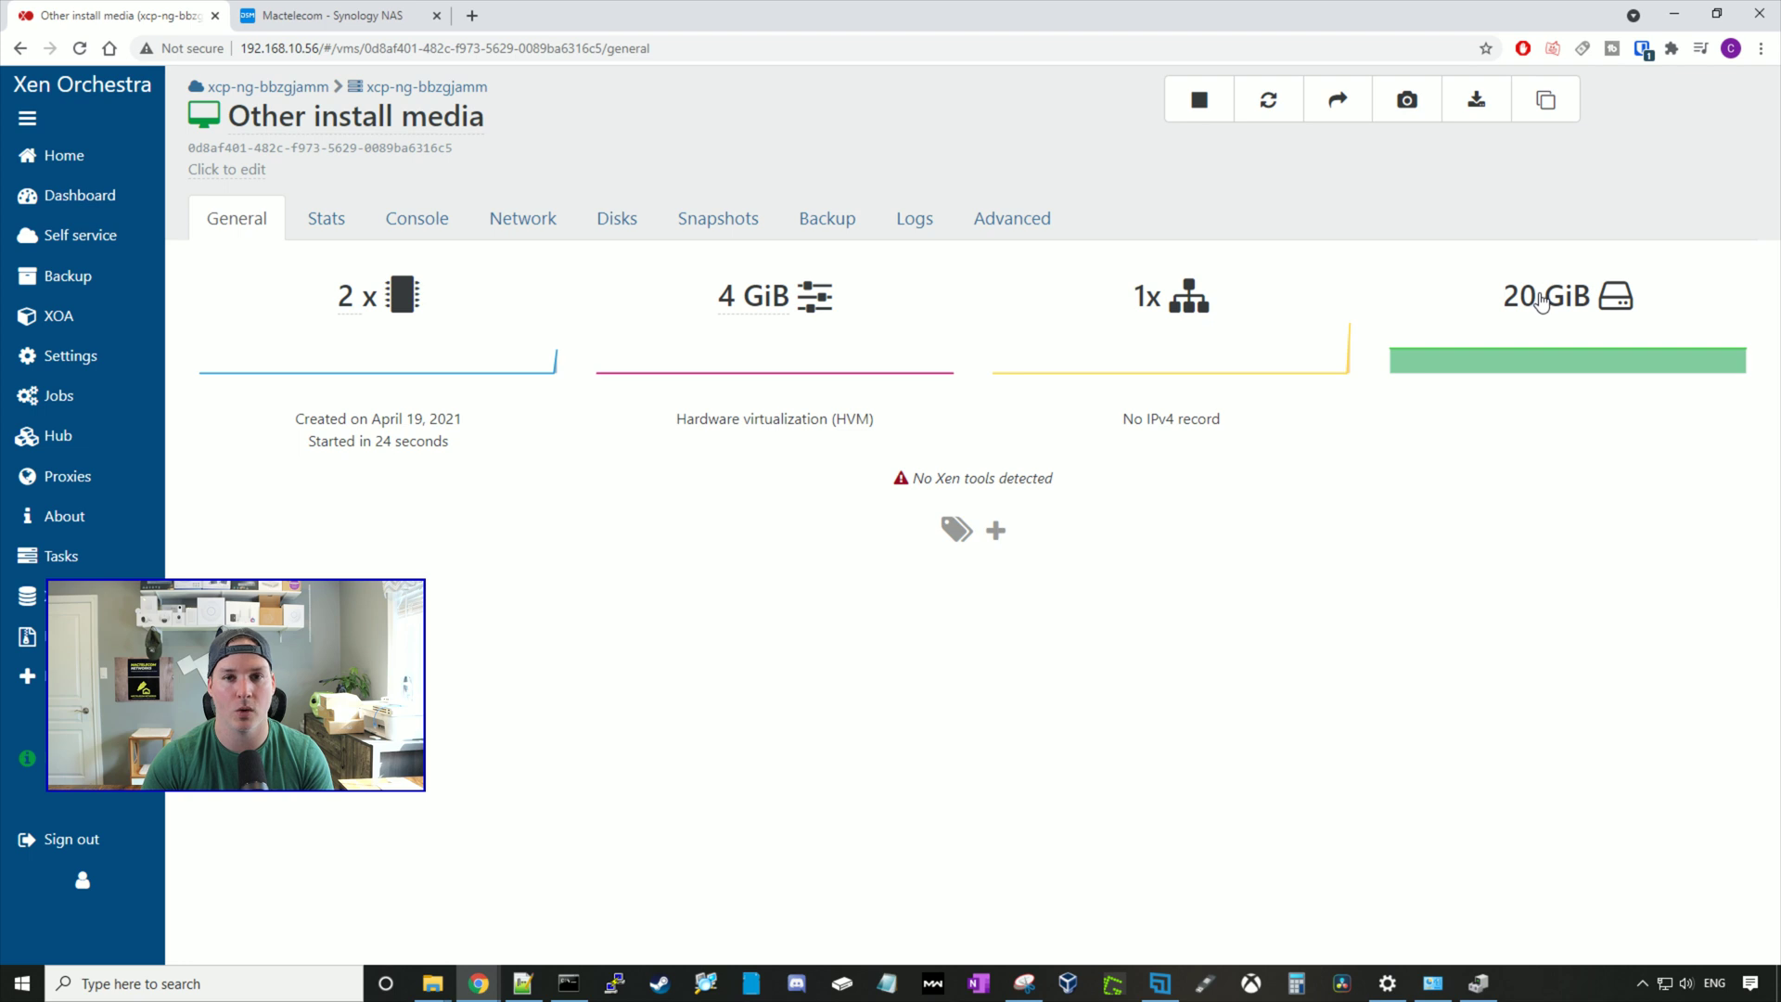
Step: Open the virtual machine's console and test connectivity by pinging google.com from the Ubuntu terminal, stopping the ping after a few replies
click(433, 227)
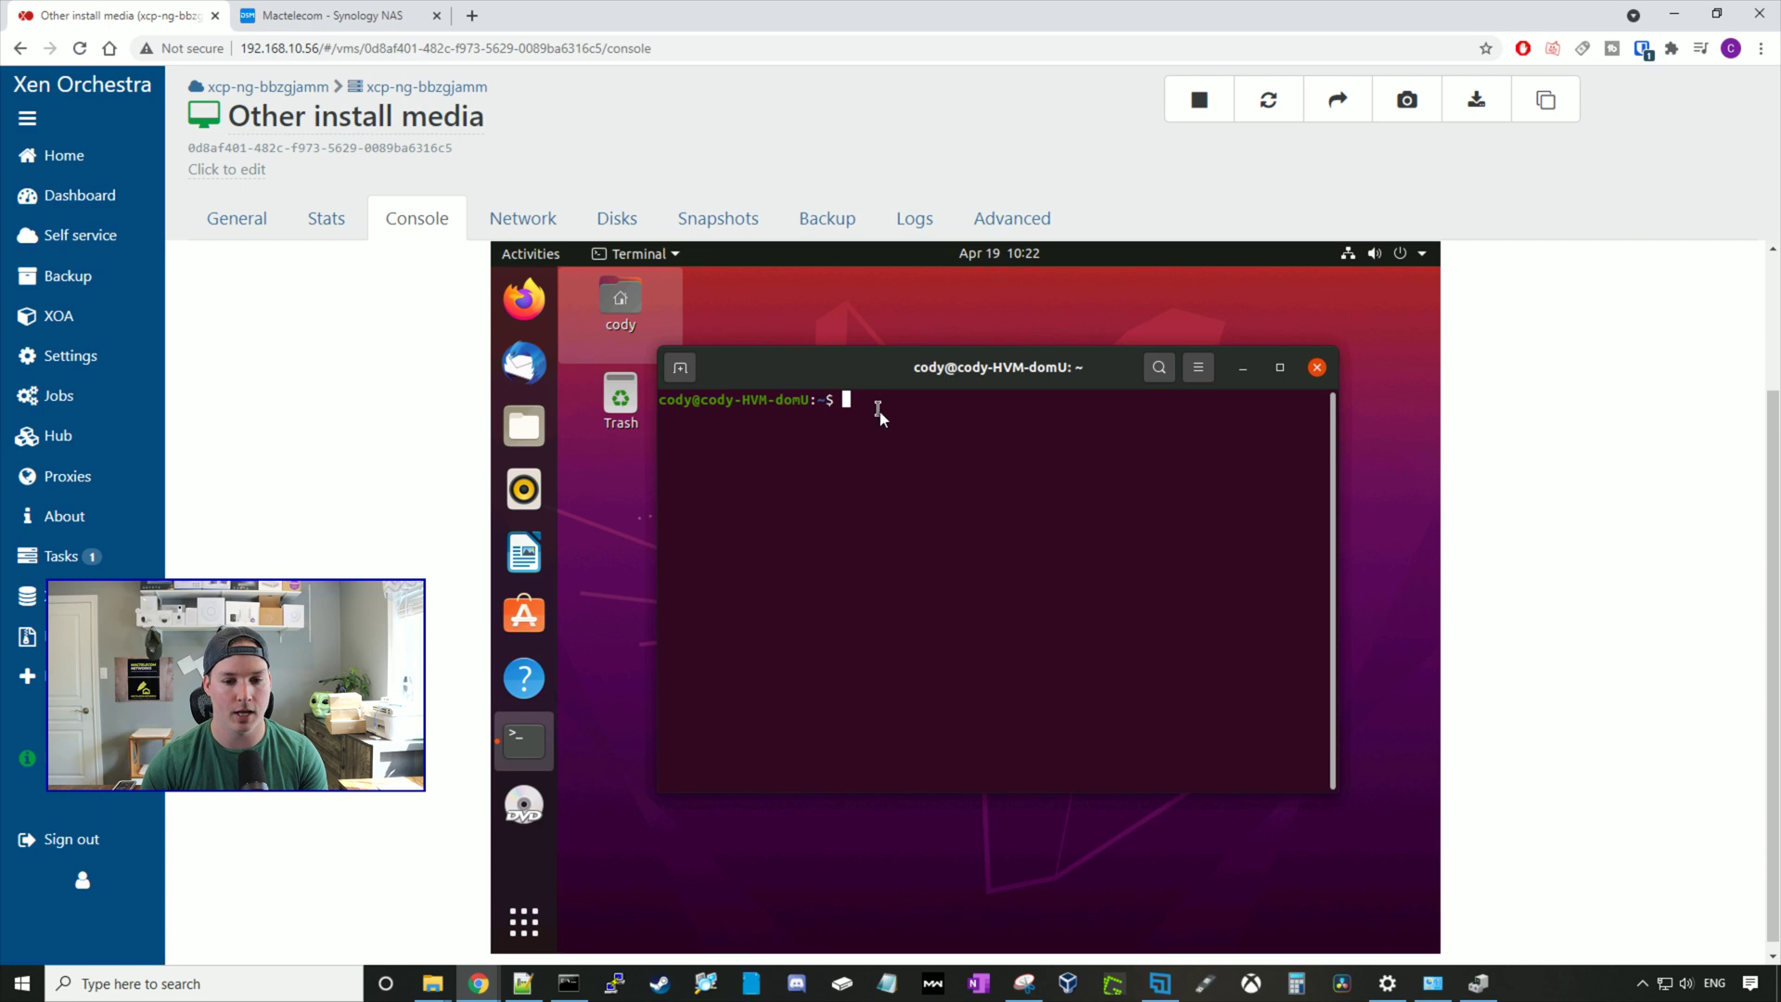
text(g google.com)
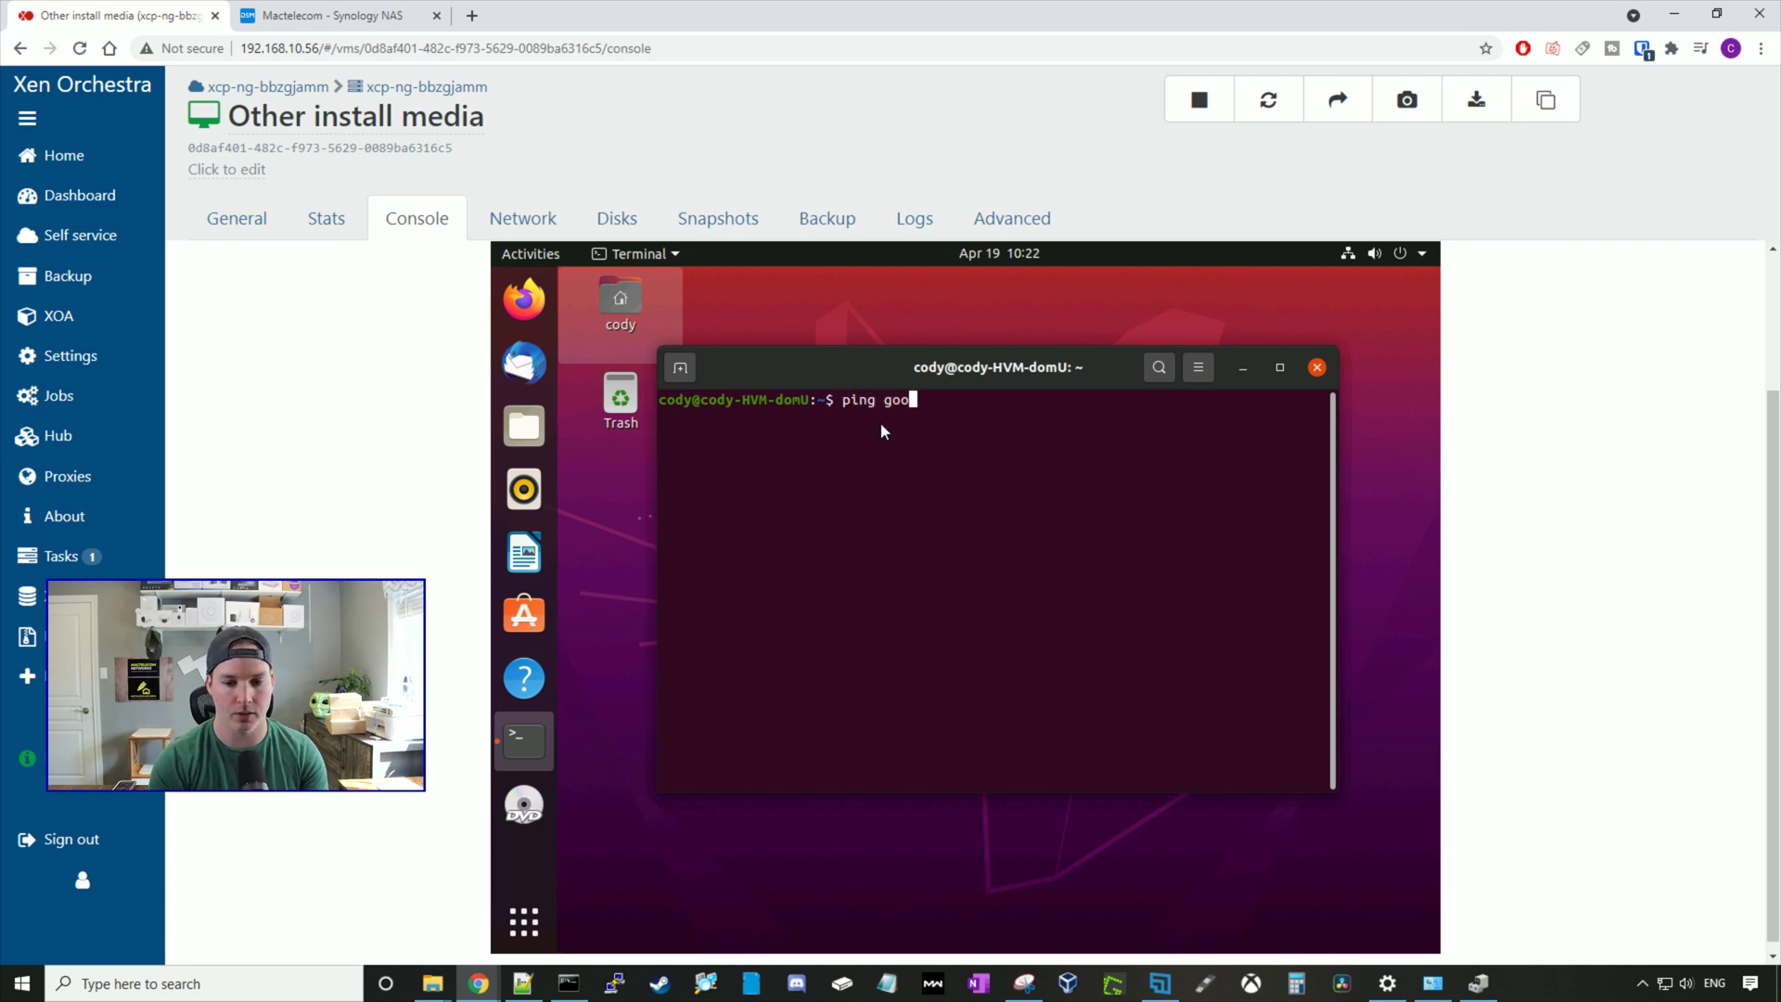
key(Return)
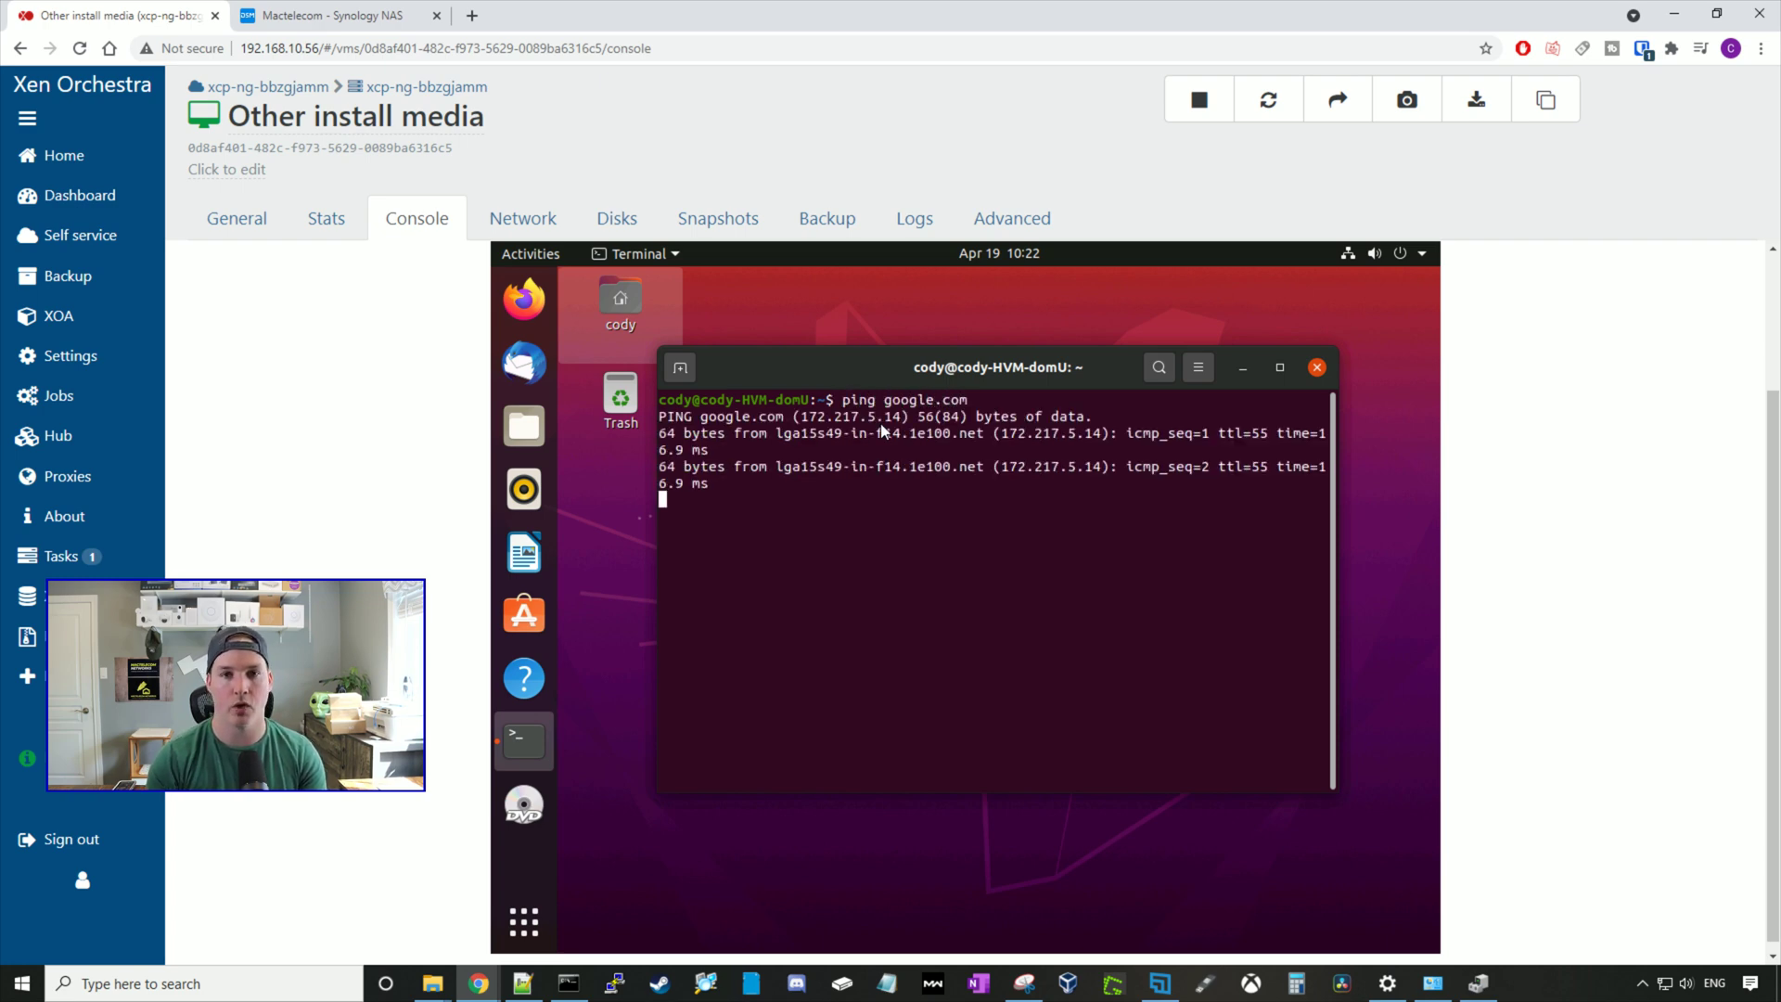
key(ctrl+c)
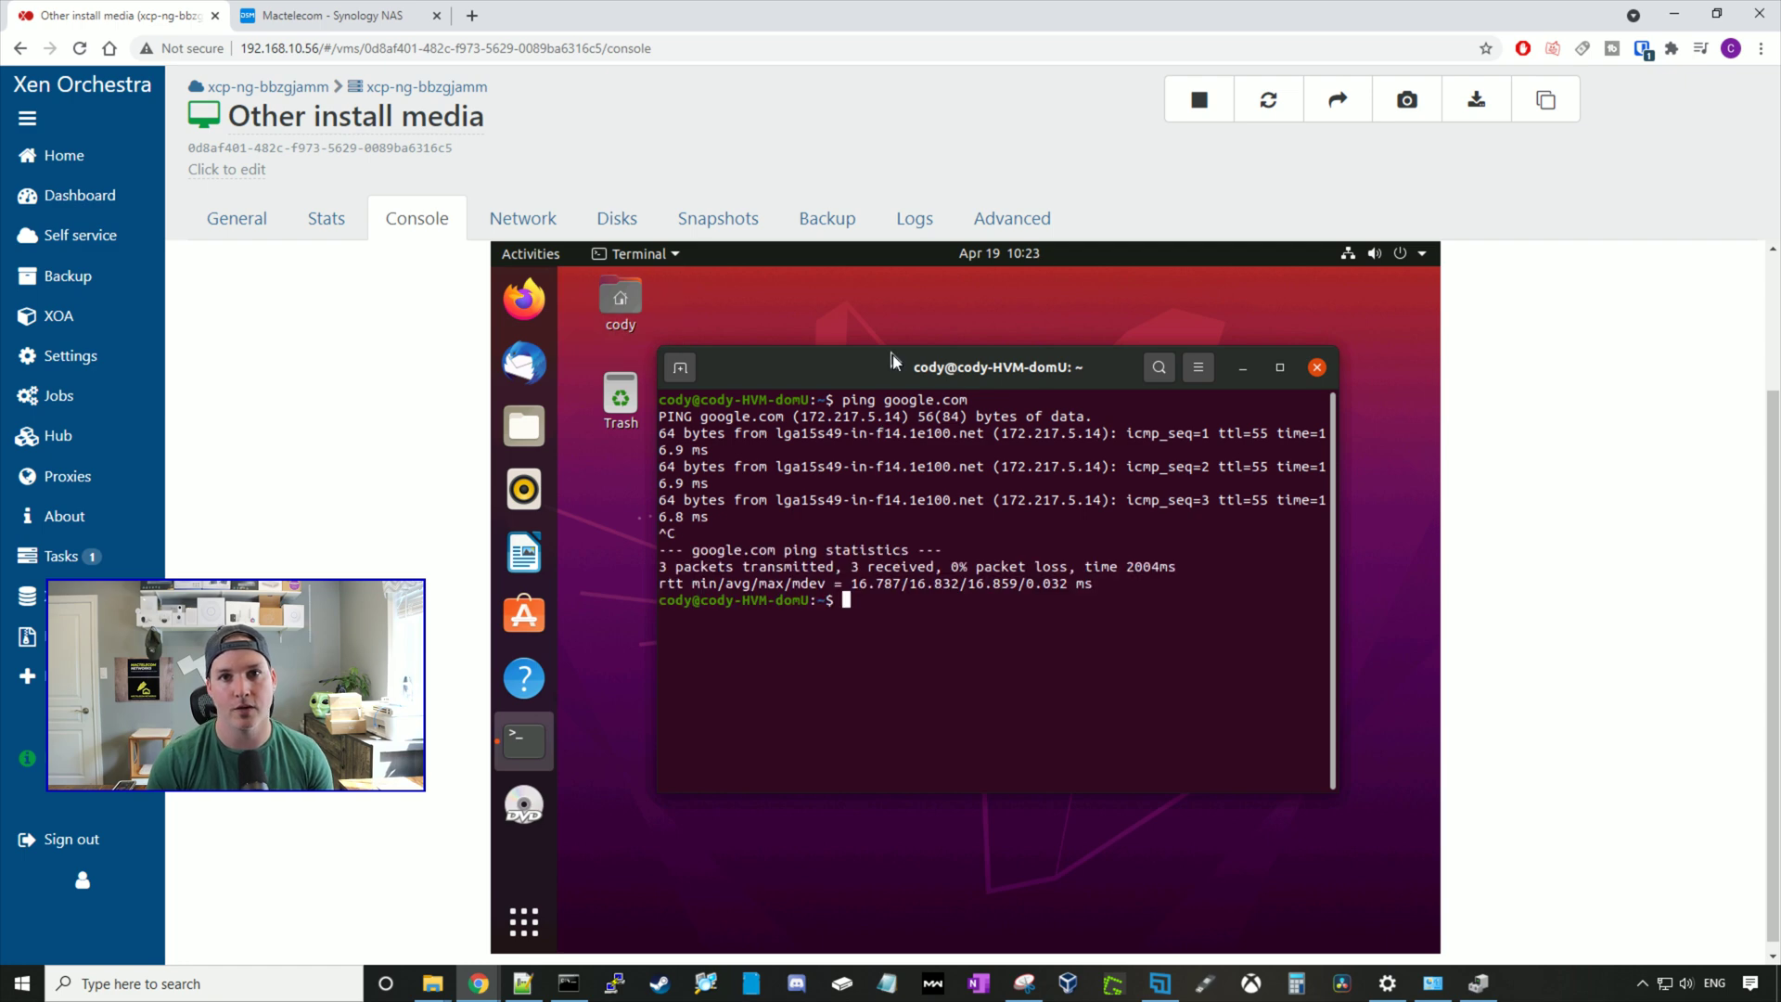